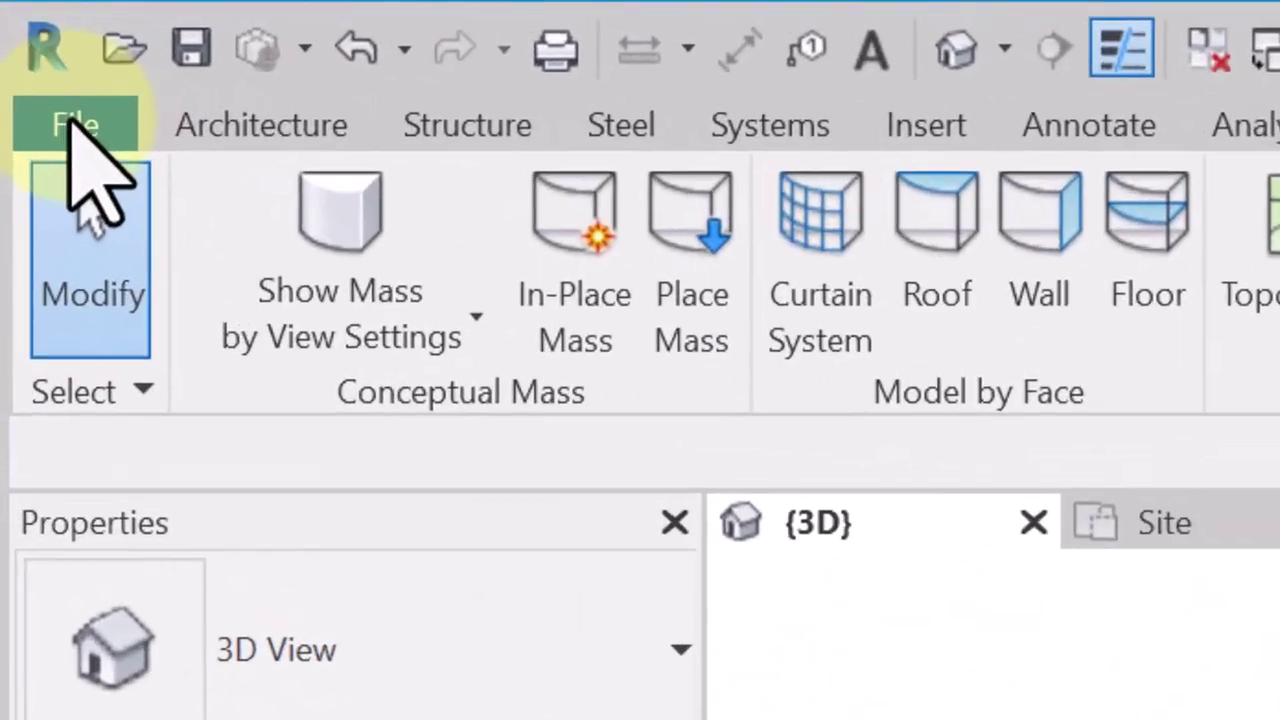
# Create a new family from the Metric Casework template
pyautogui.click(25, 42)
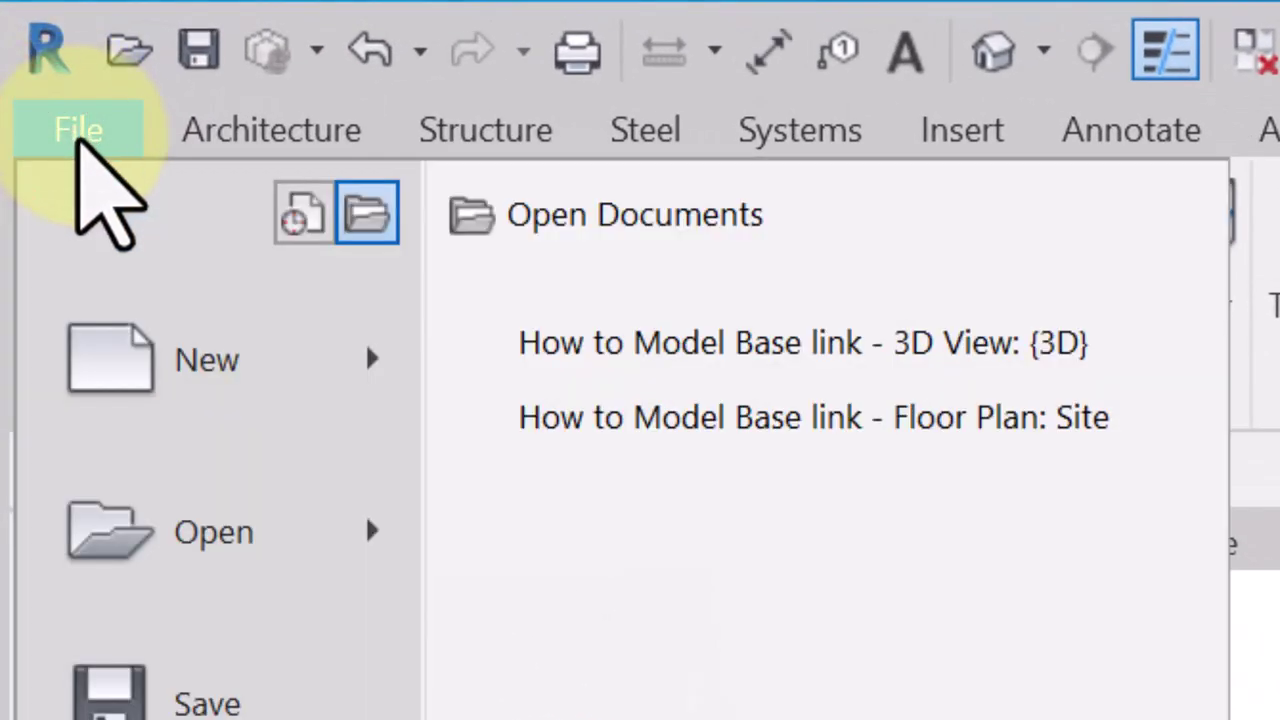
pyautogui.moveTo(367, 356)
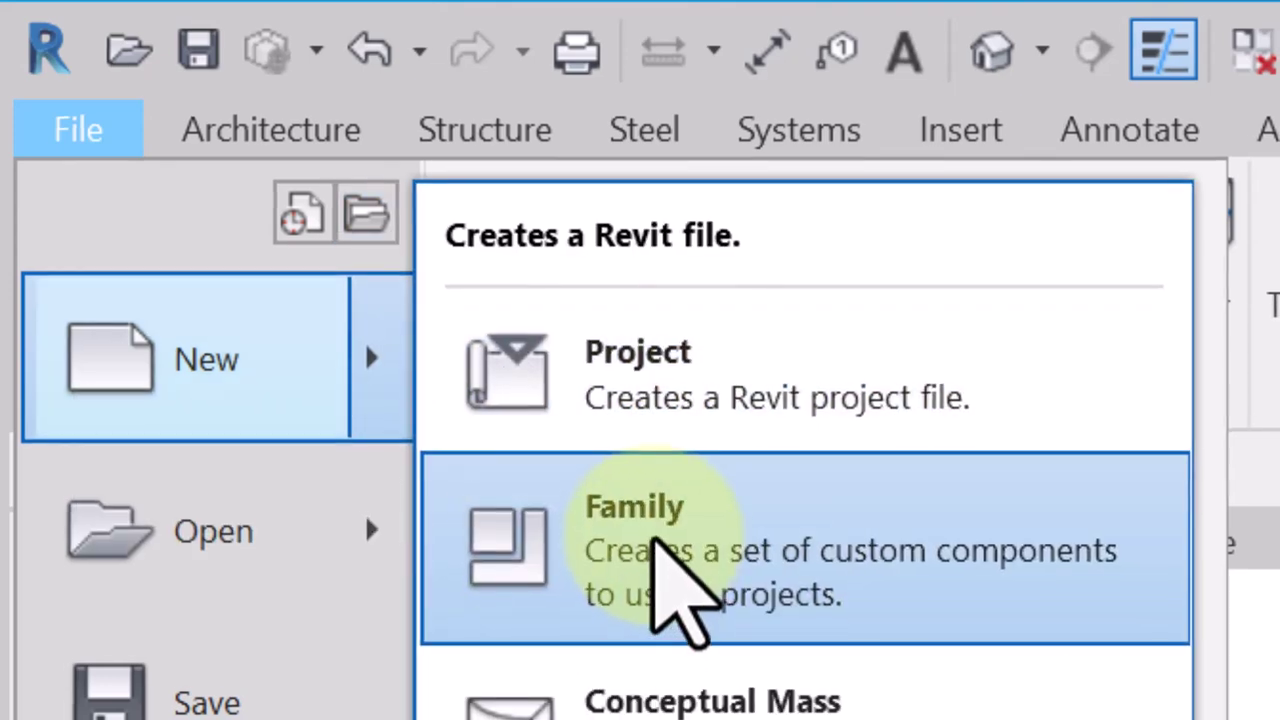
pyautogui.click(653, 545)
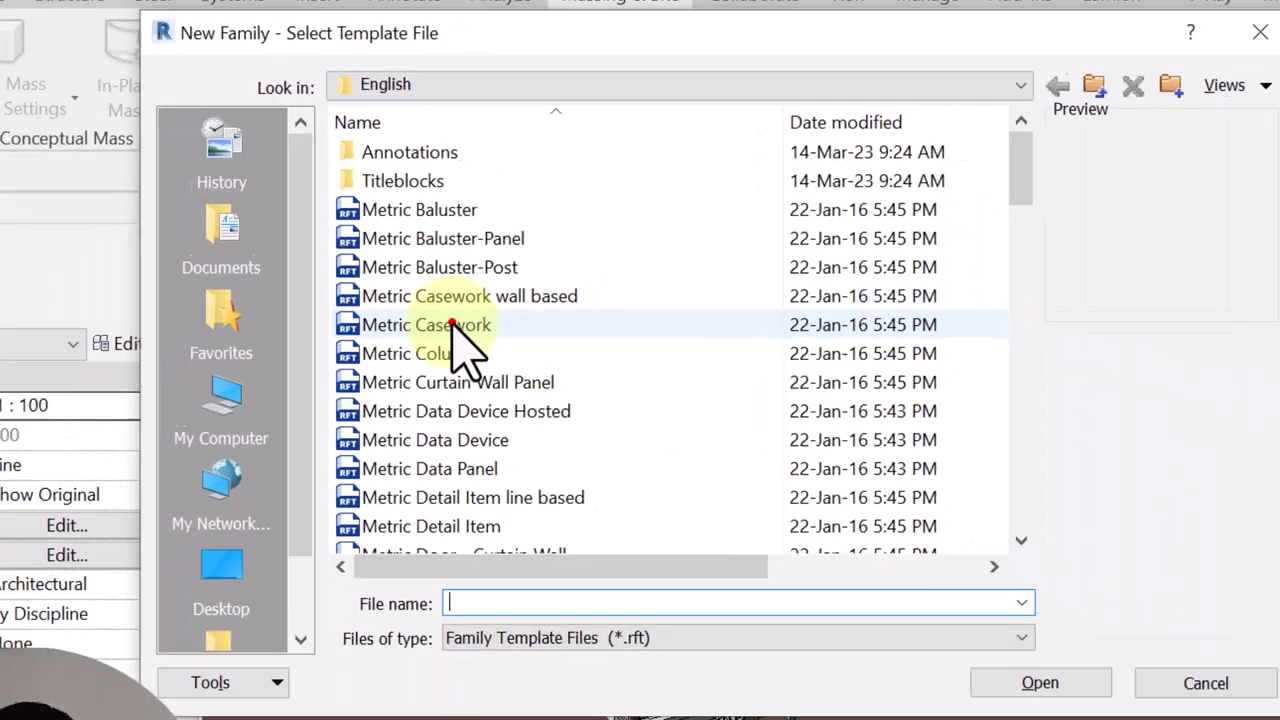
pyautogui.click(510, 421)
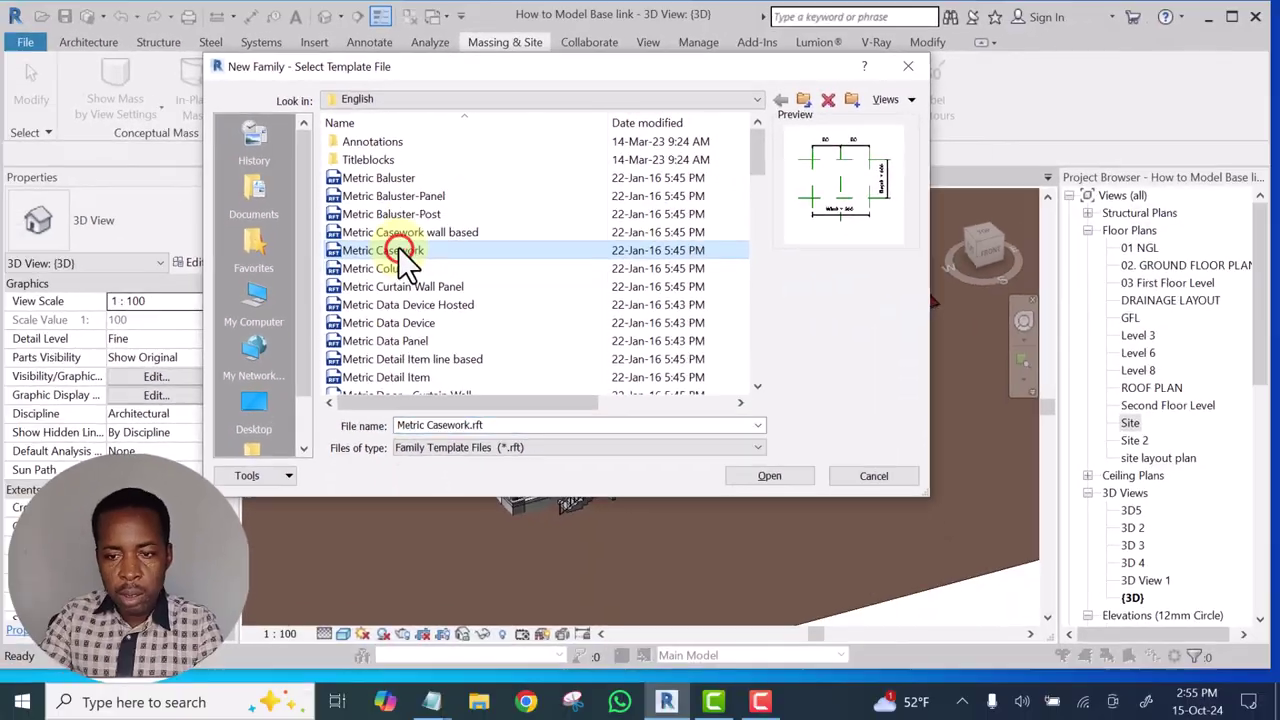
pyautogui.click(767, 476)
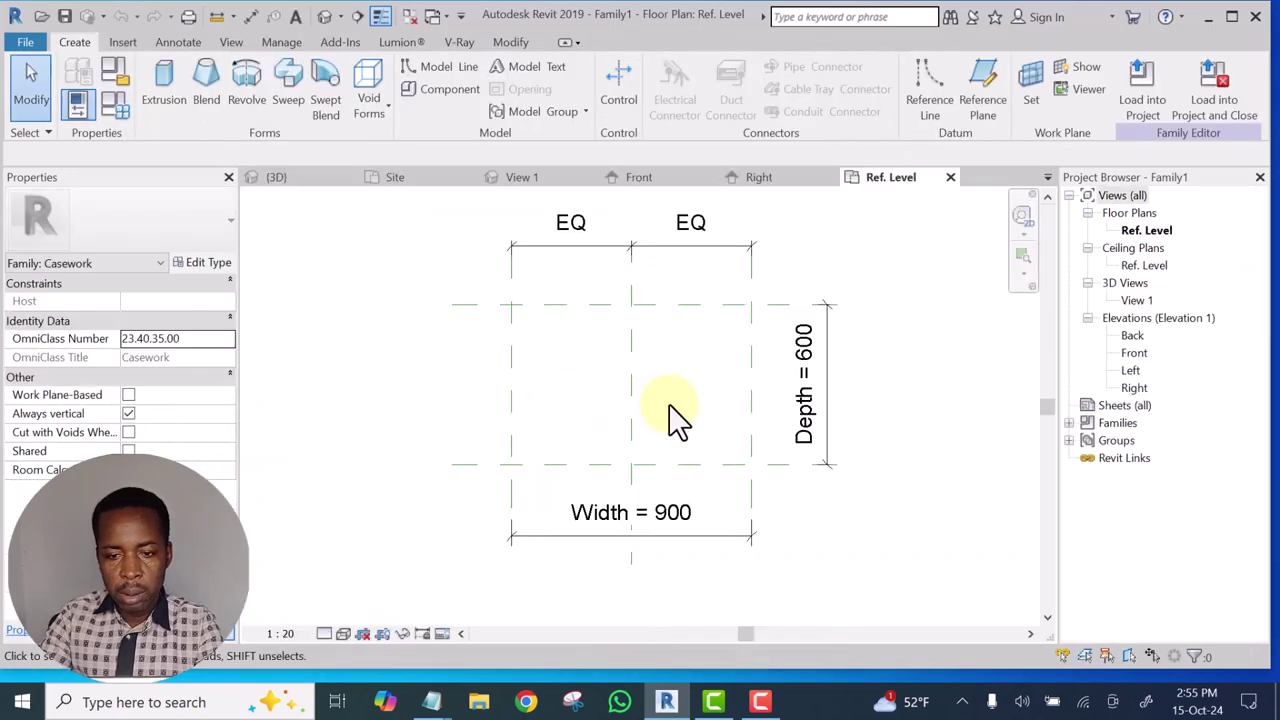
# Start an extrusion and sketch a rectangle about 580 by 360 mm inside the width and depth reference planes
pyautogui.scroll(3, 671, 420)
pyautogui.moveTo(674, 437); pyautogui.dragTo(625, 487, button='middle')
pyautogui.scroll(-1, 535, 508)
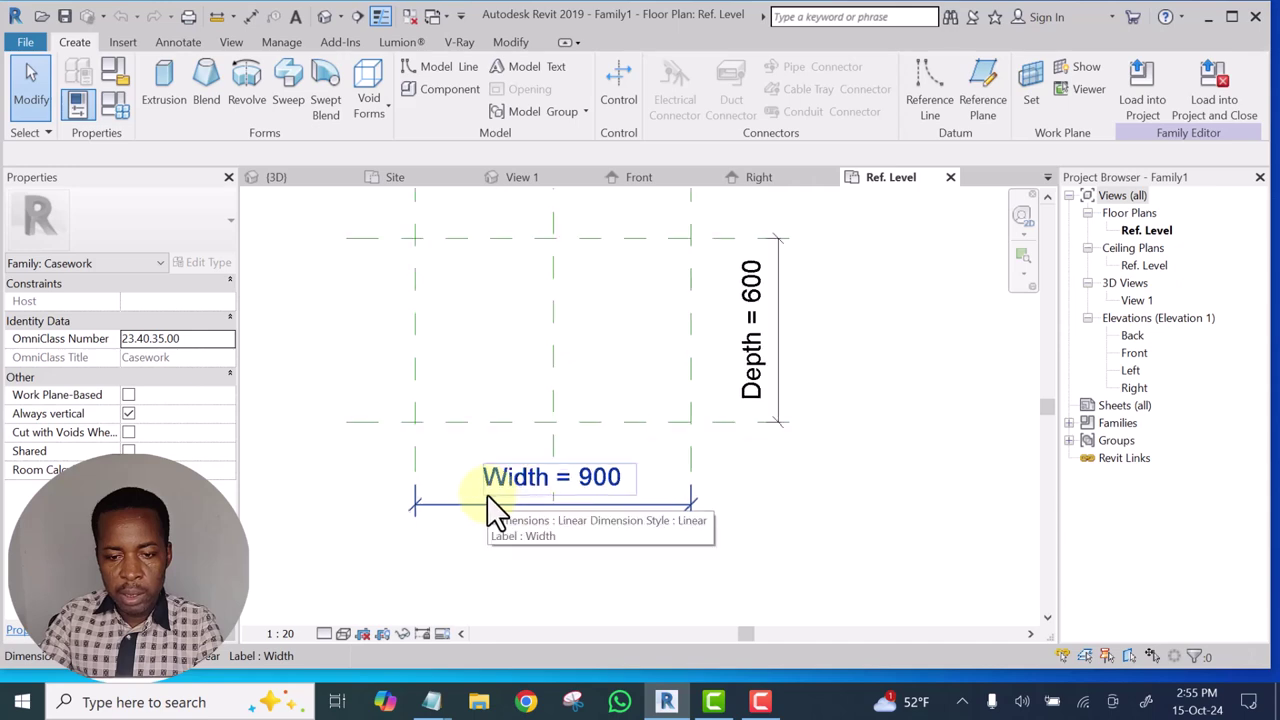
pyautogui.scroll(-1, 444, 474)
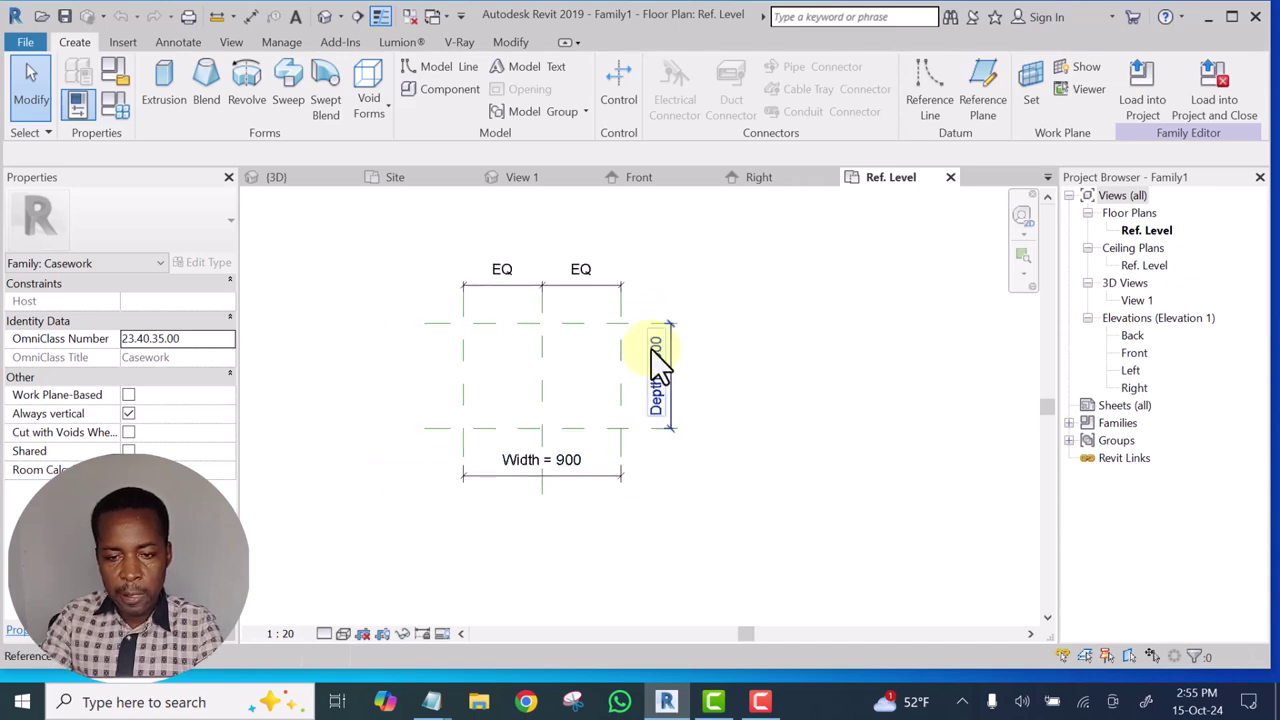
pyautogui.scroll(-2, 767, 373)
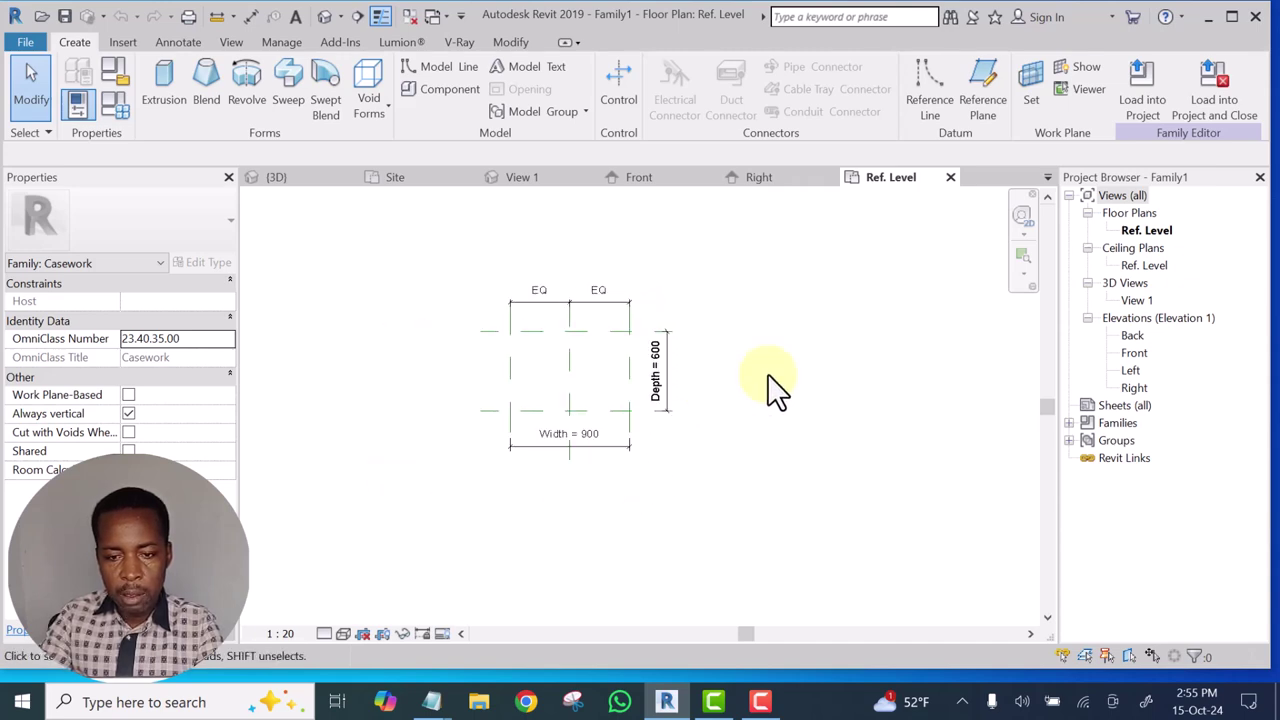
pyautogui.click(165, 80)
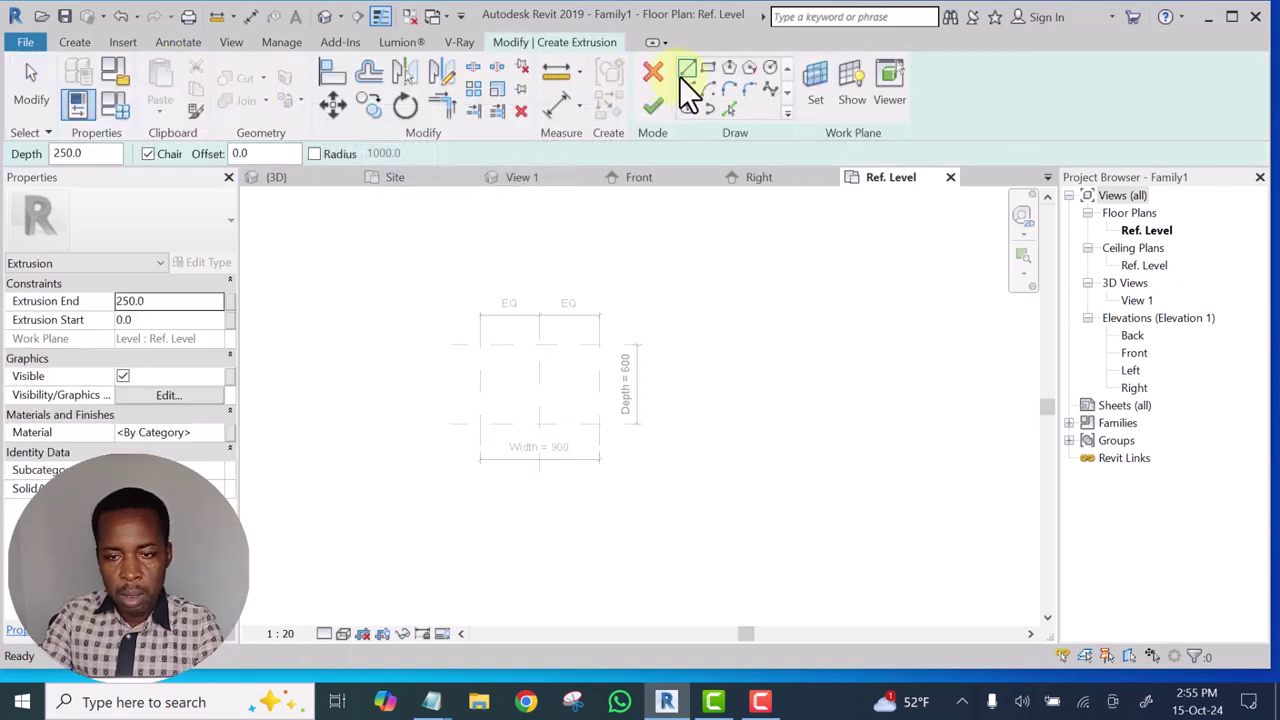
pyautogui.click(710, 66)
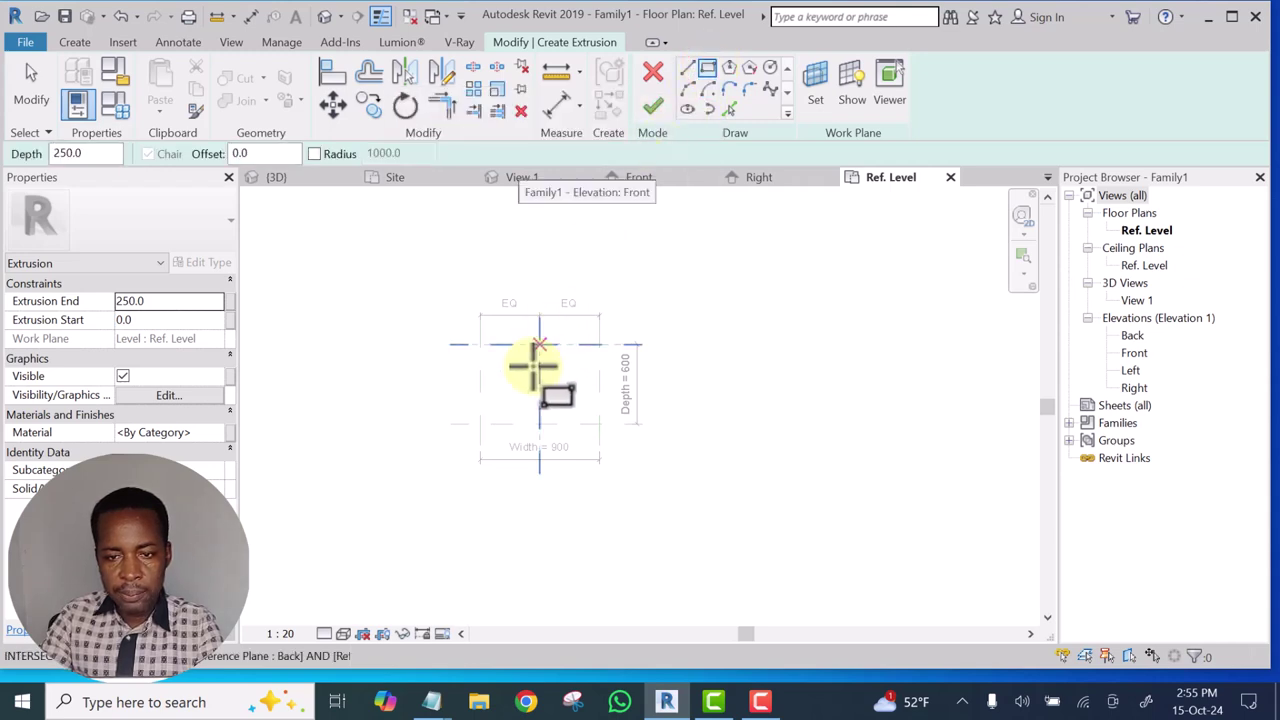
pyautogui.scroll(2, 518, 388)
pyautogui.scroll(2, 505, 360)
pyautogui.click(481, 316)
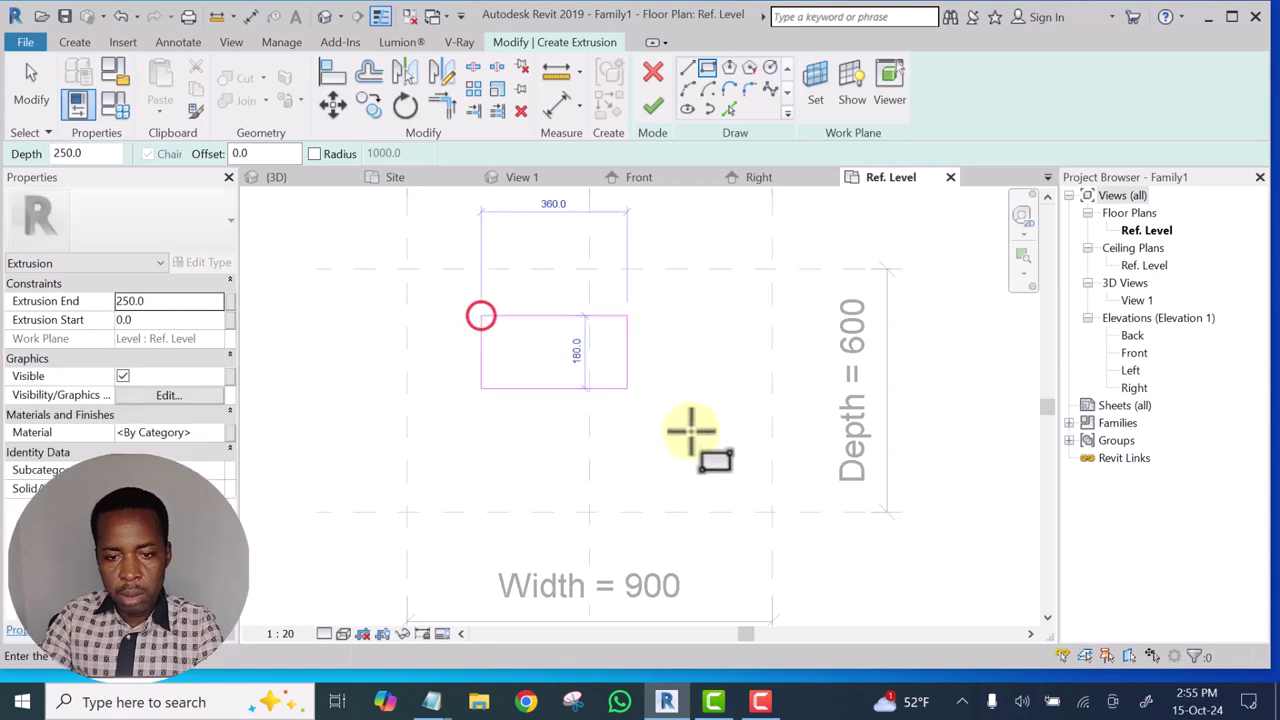
pyautogui.click(716, 460)
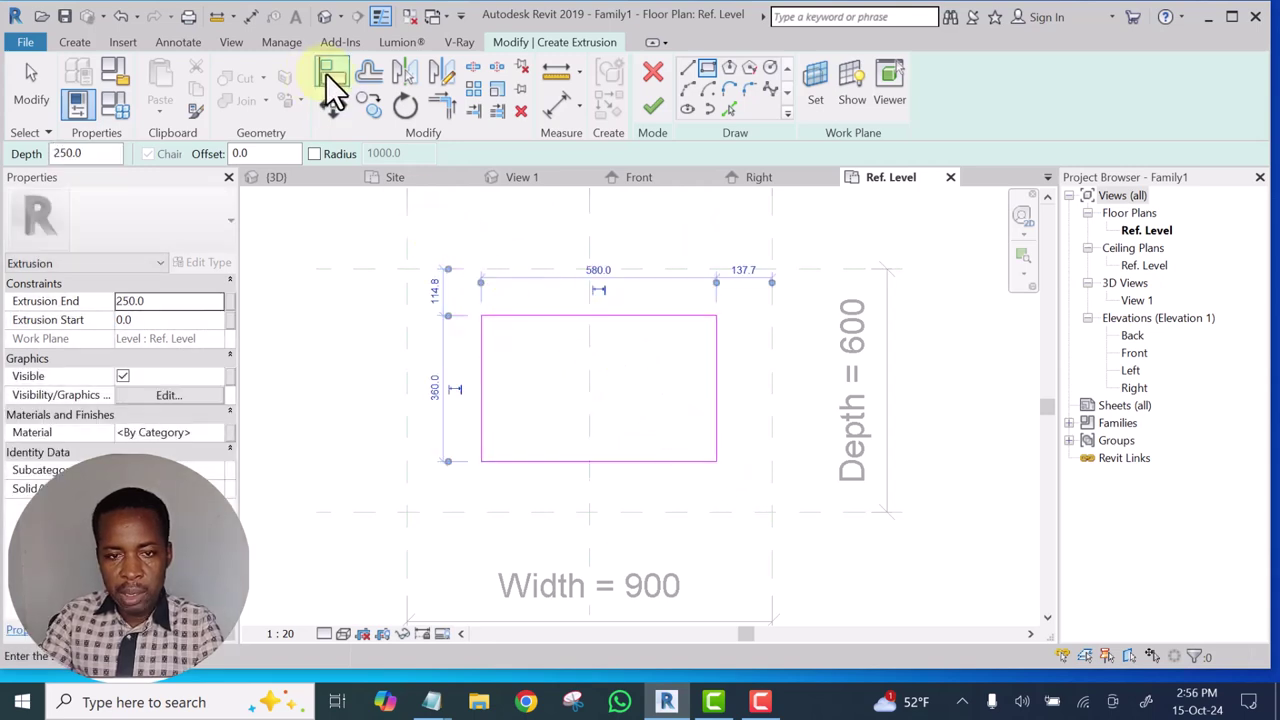
# Align the rectangle's left edge to the left reference plane and lock the alignment
pyautogui.click(327, 76)
pyautogui.scroll(-3, 423, 365)
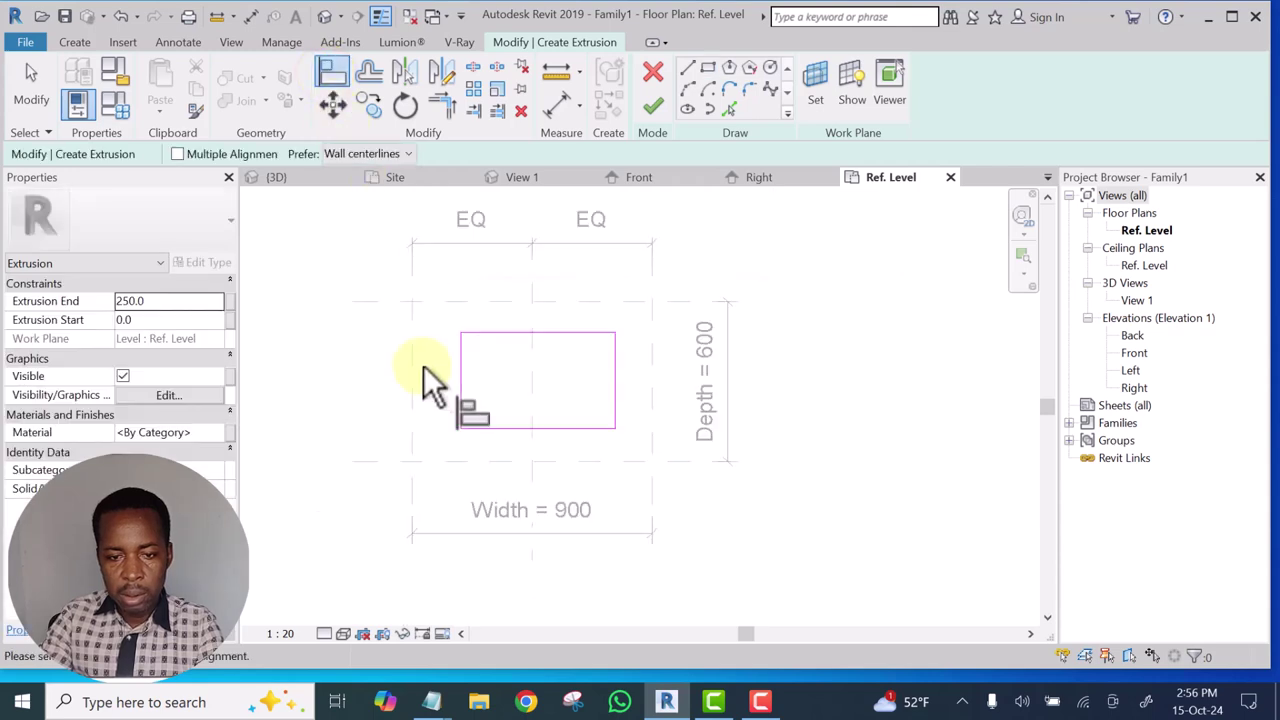
pyautogui.click(416, 357)
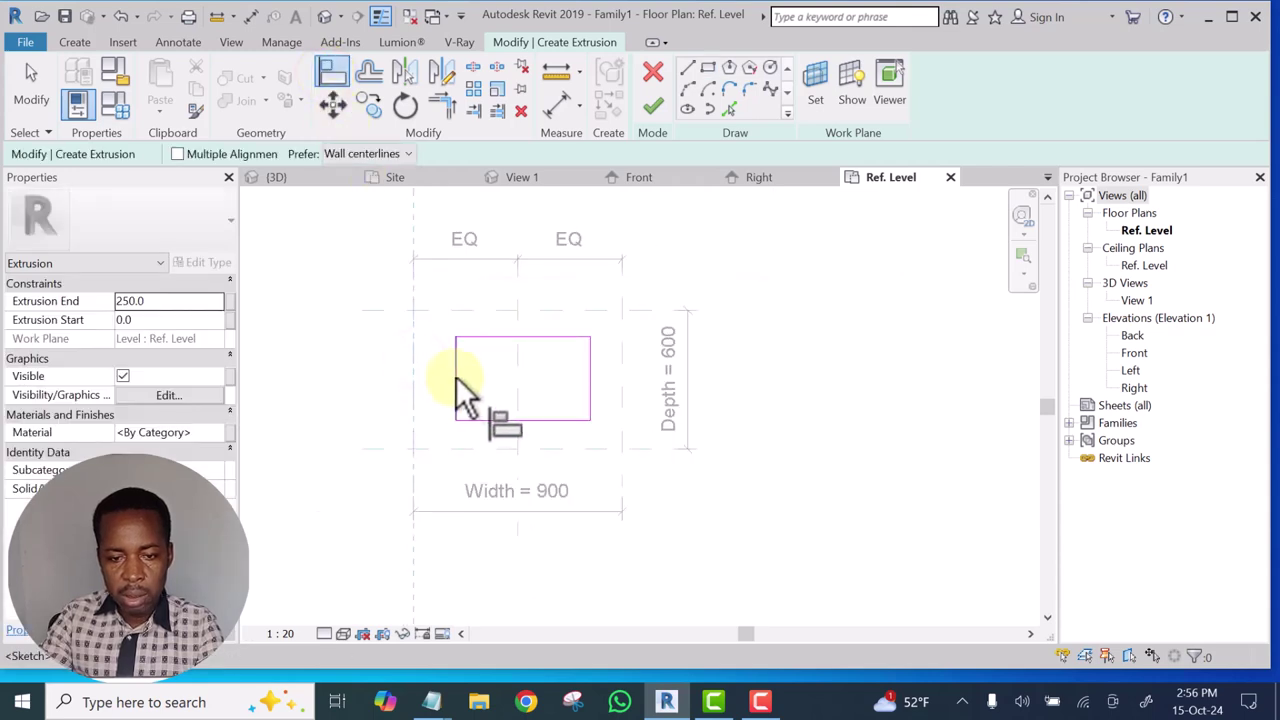
pyautogui.click(456, 376)
pyautogui.click(437, 397)
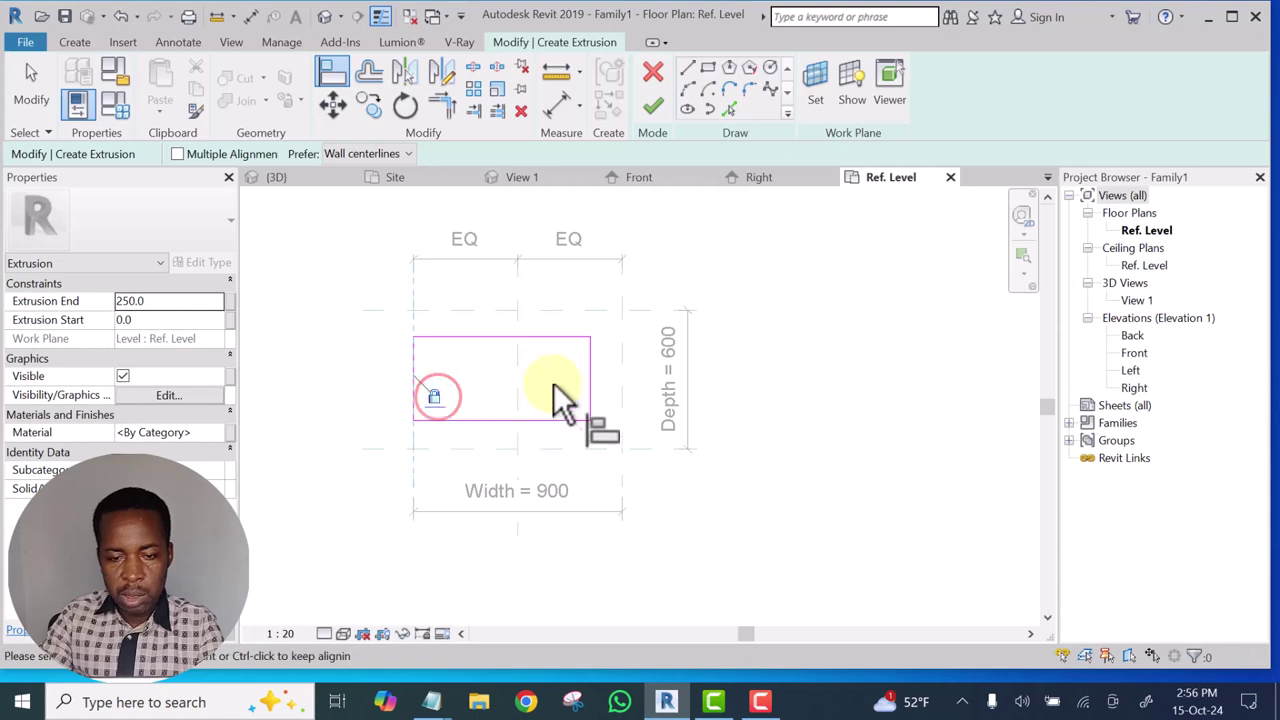
# Align the rectangle's right edge to the right reference plane and lock it there
pyautogui.moveTo(553, 382); pyautogui.dragTo(566, 354, button='middle')
pyautogui.scroll(3, 586, 359)
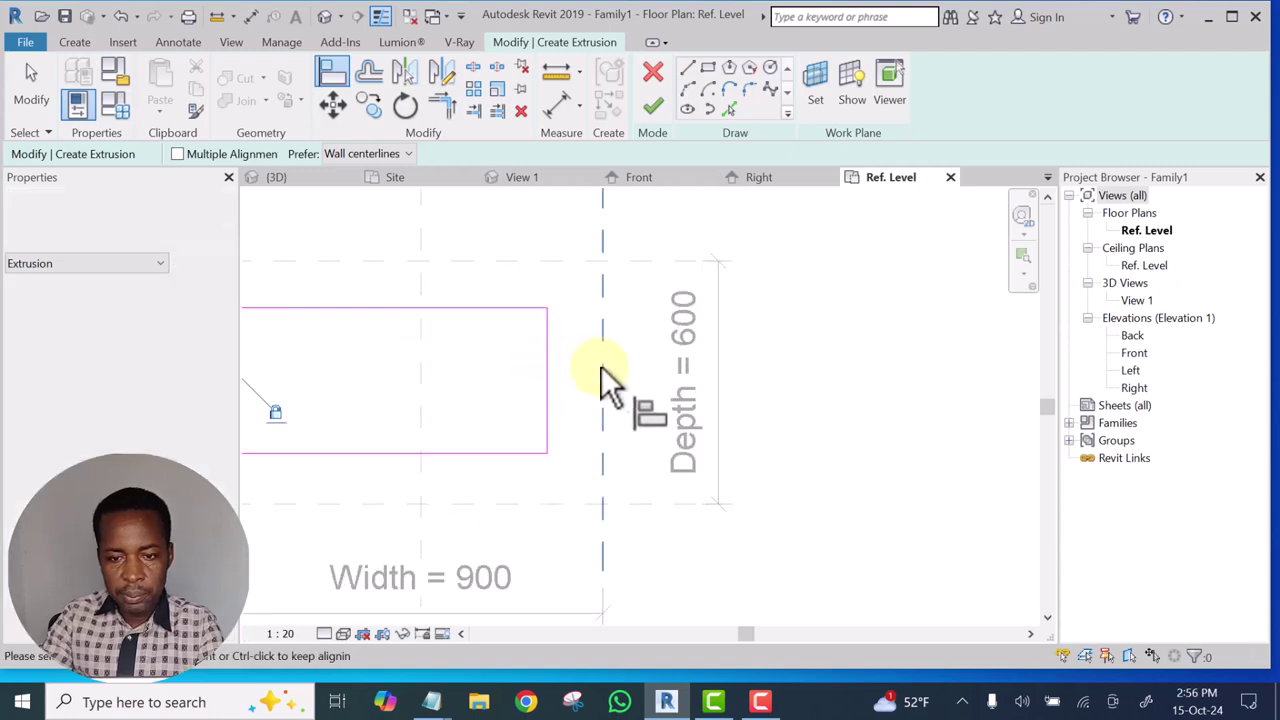
pyautogui.click(605, 374)
pyautogui.scroll(-2, 604, 374)
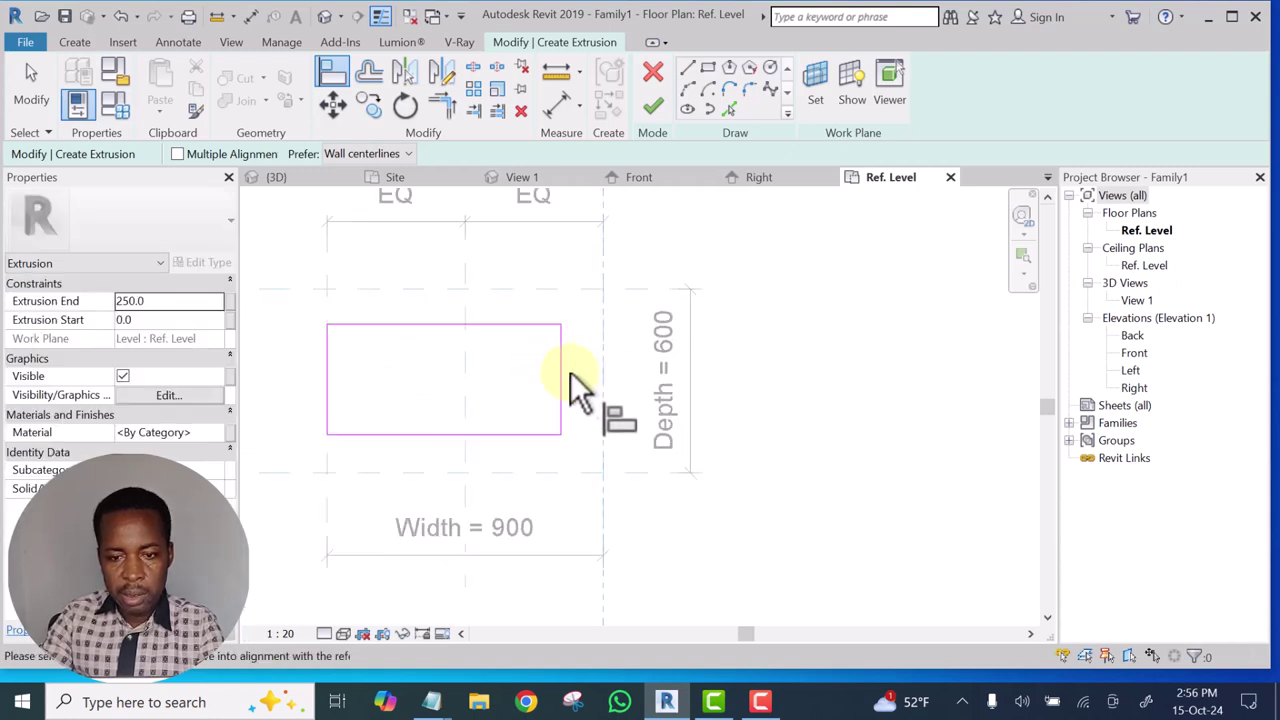
pyautogui.click(559, 362)
pyautogui.click(584, 354)
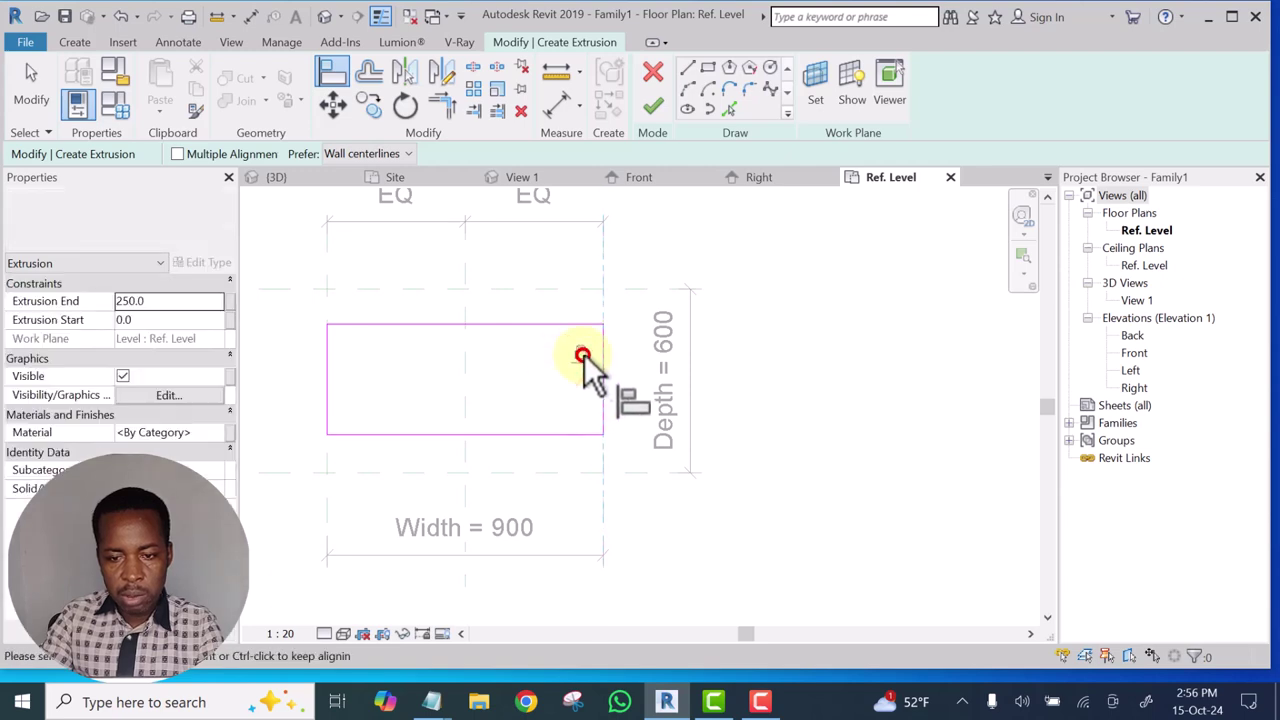
# Align the rectangle's upper edge to the back reference plane and lock the alignment
pyautogui.scroll(-1, 600, 330)
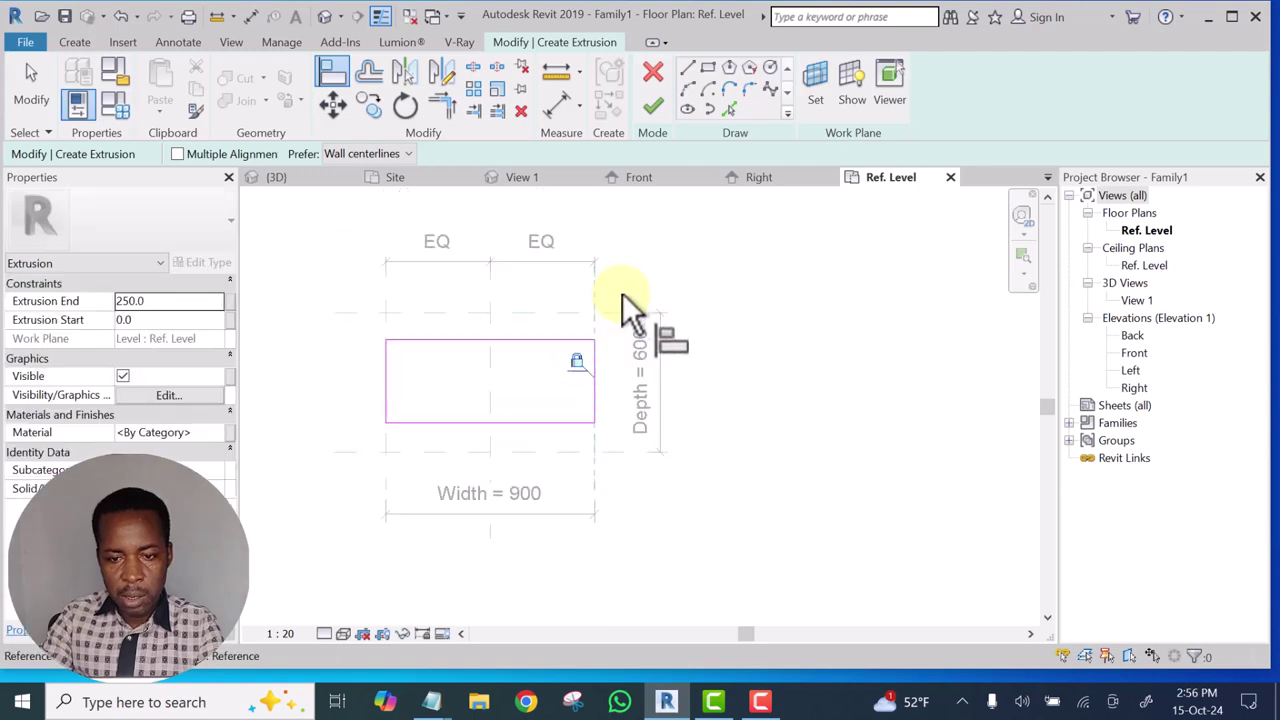
pyautogui.click(543, 310)
pyautogui.click(521, 344)
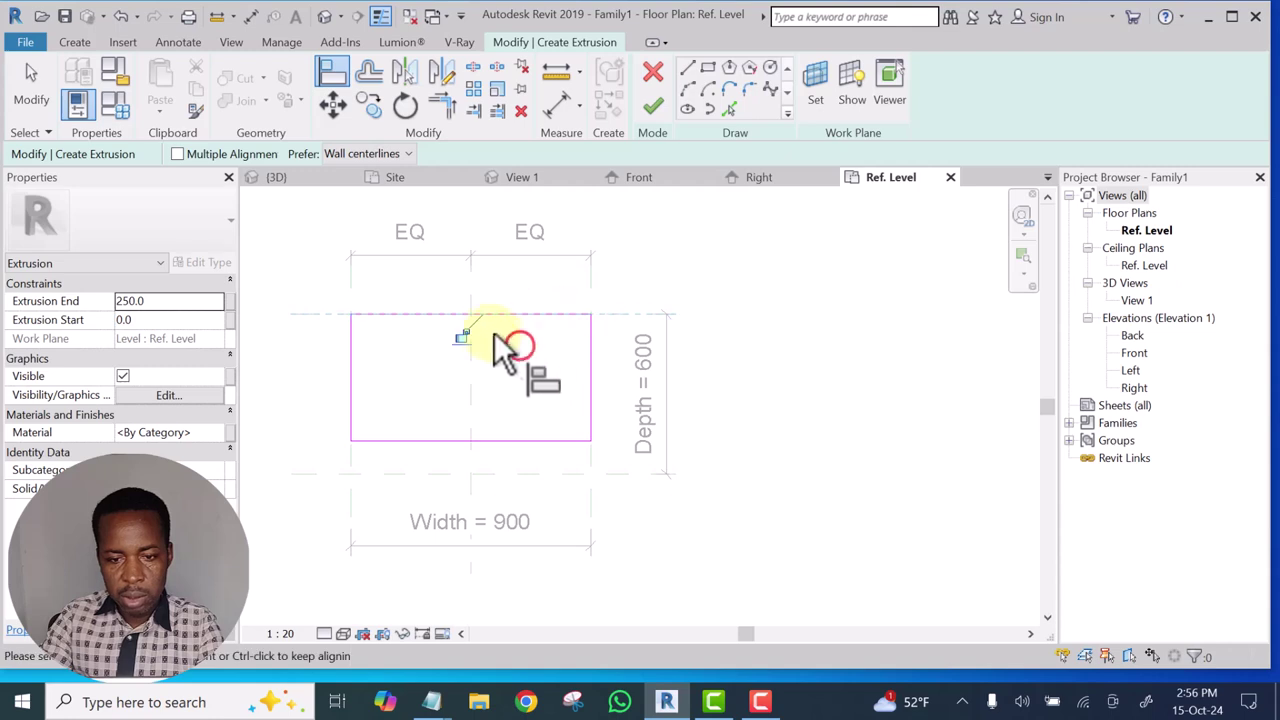
pyautogui.click(461, 339)
# Align the rectangle's lower edge to the front reference plane, lock it, and leave the Align command
pyautogui.moveTo(520, 378); pyautogui.dragTo(522, 368, button='middle')
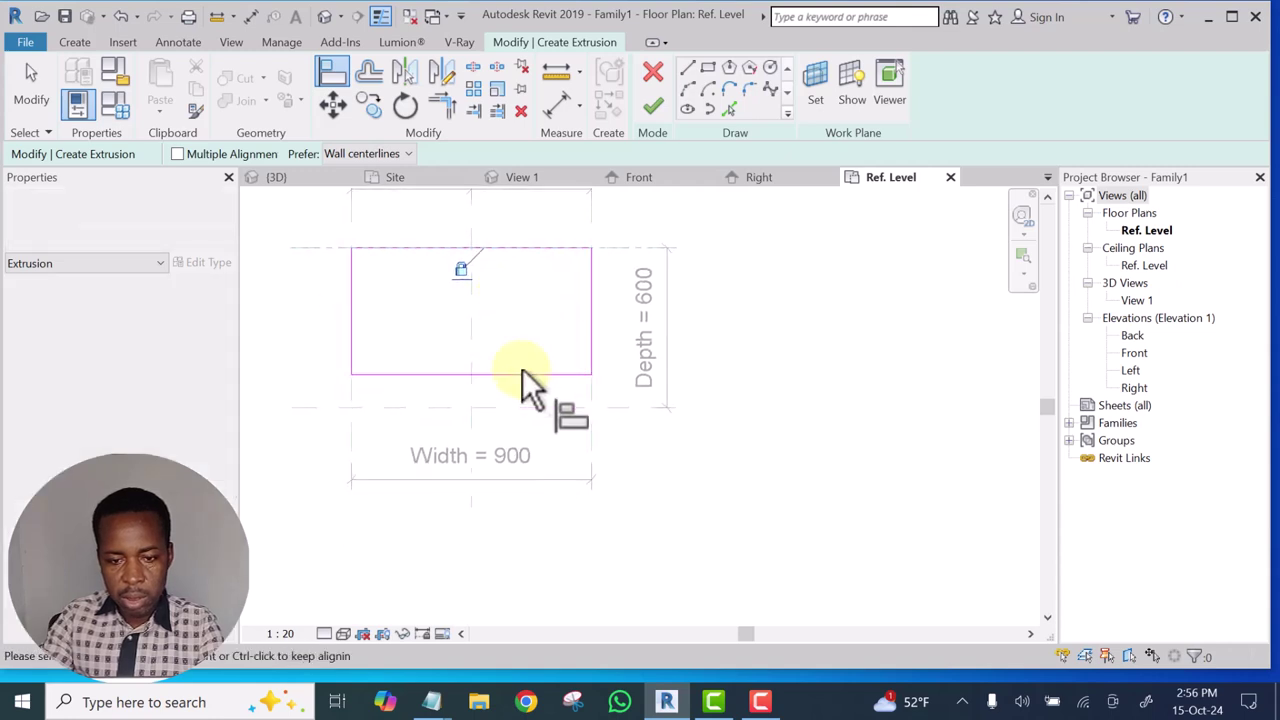
pyautogui.click(528, 404)
pyautogui.click(520, 374)
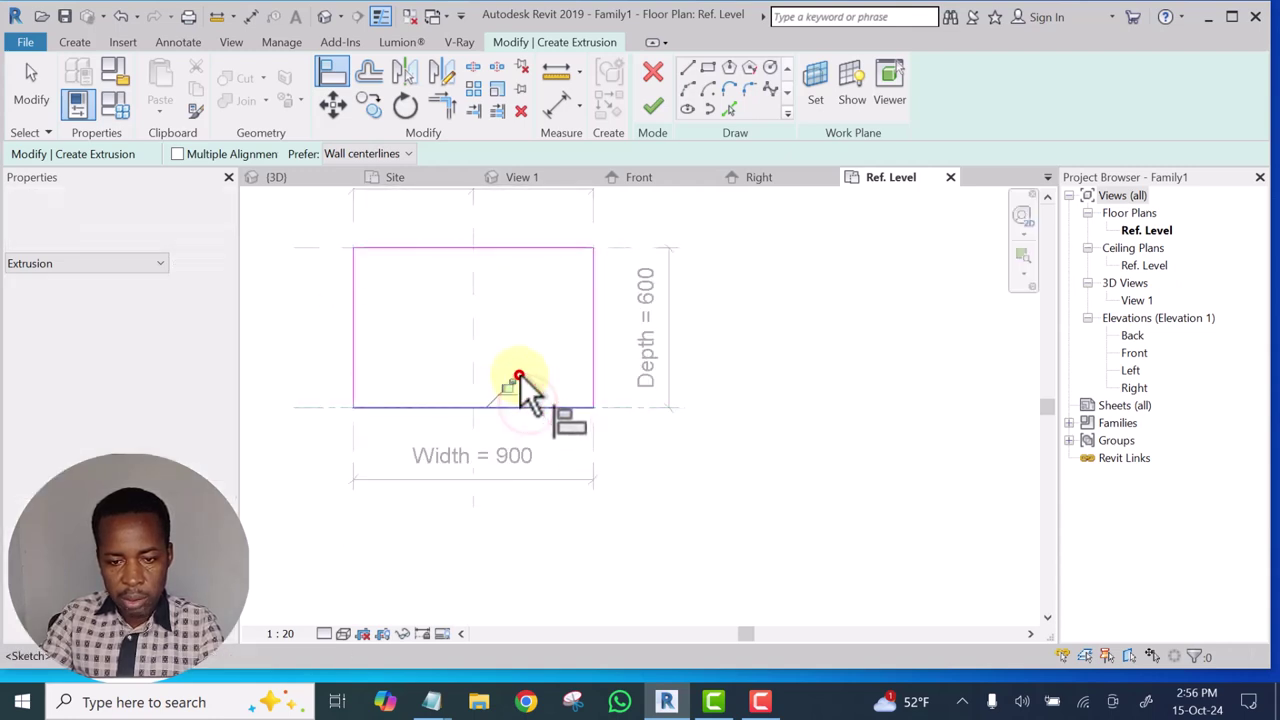
pyautogui.scroll(2, 530, 315)
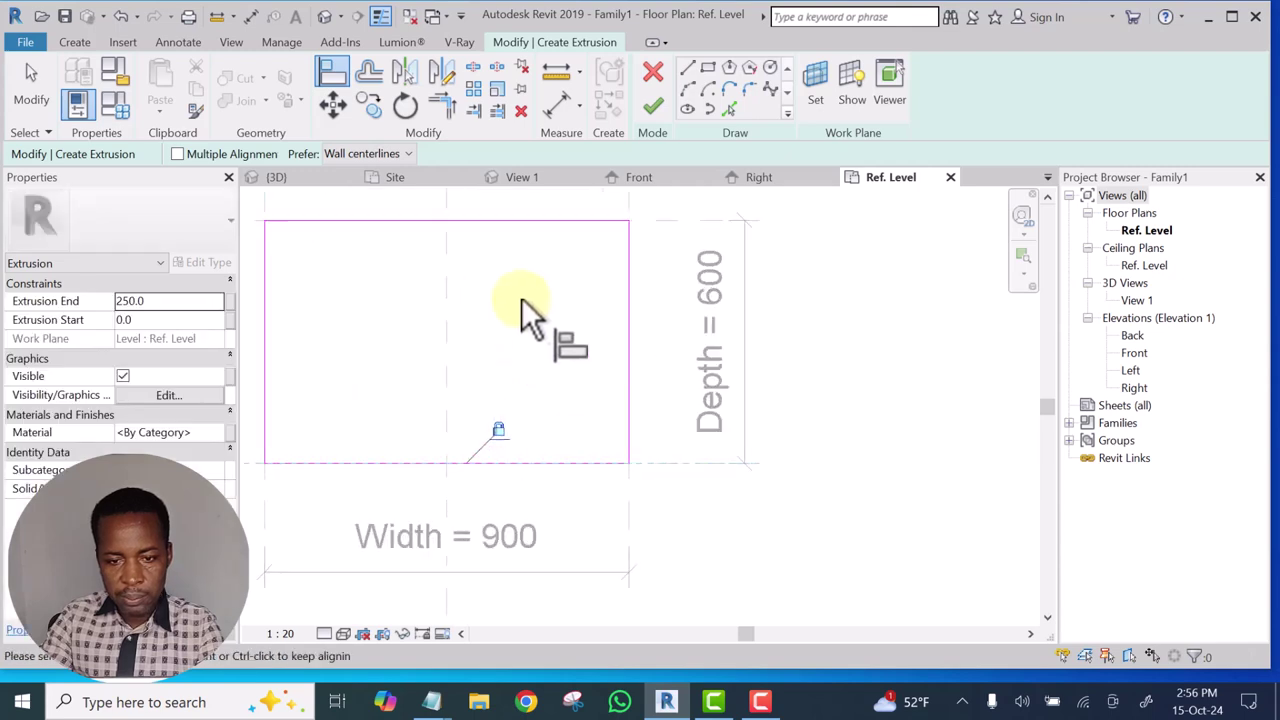
pyautogui.rightClick(575, 288)
pyautogui.click(594, 299)
pyautogui.scroll(-3, 583, 301)
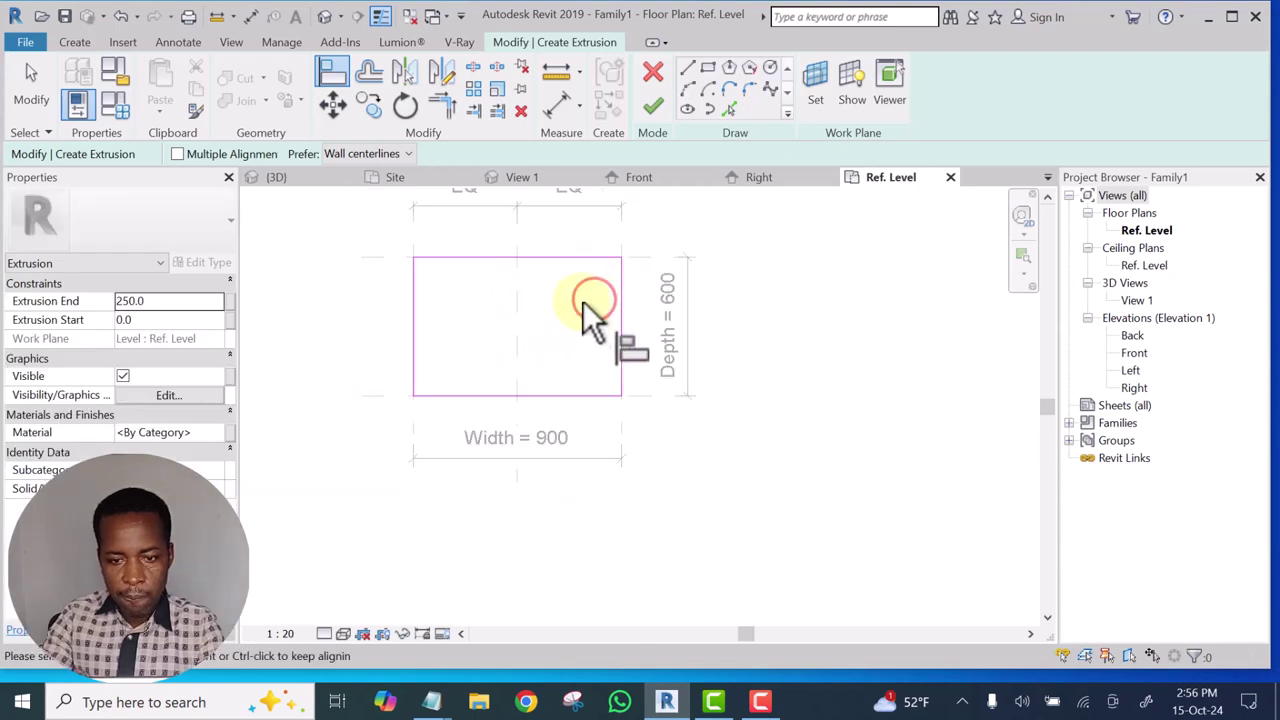
pyautogui.scroll(1, 564, 287)
pyautogui.rightClick(581, 294)
pyautogui.click(584, 296)
pyautogui.moveTo(584, 294); pyautogui.dragTo(610, 360, button='middle')
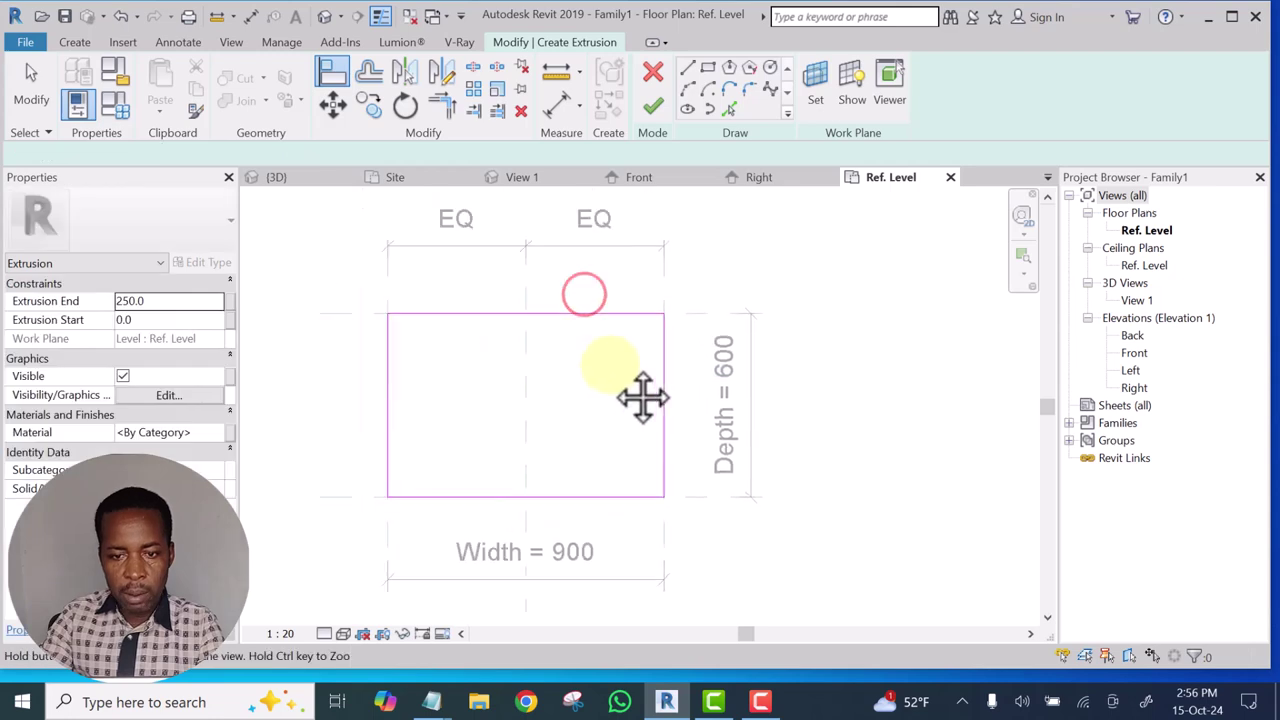
pyautogui.scroll(-1, 600, 380)
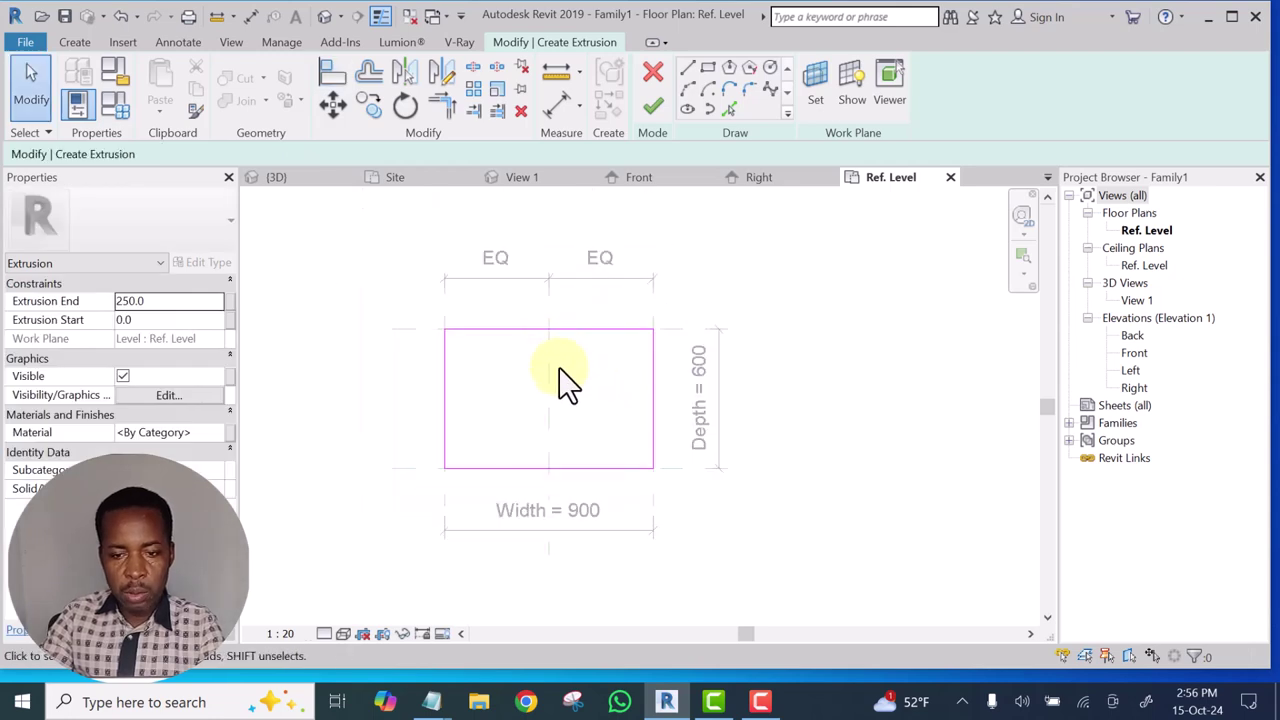
# Sketch a second rectangle about 760 by 500 mm inside the first one
pyautogui.click(707, 67)
pyautogui.scroll(2, 514, 366)
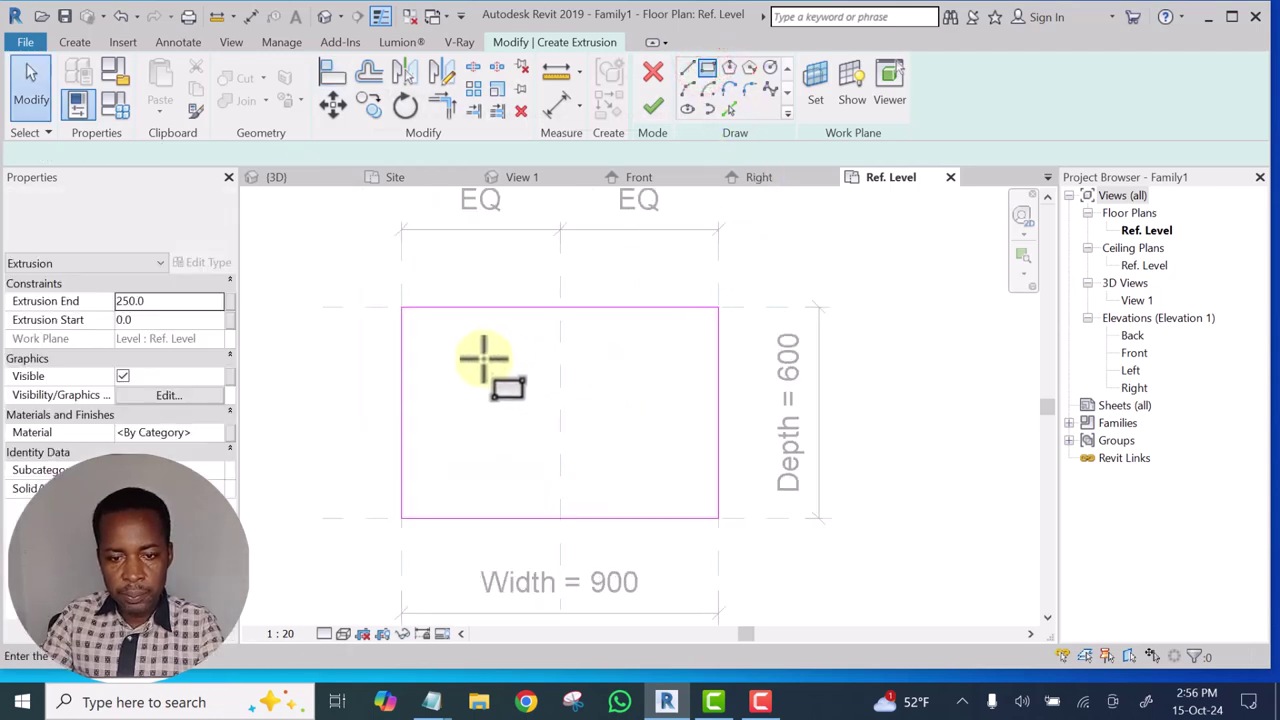
pyautogui.scroll(1, 484, 358)
pyautogui.click(408, 312)
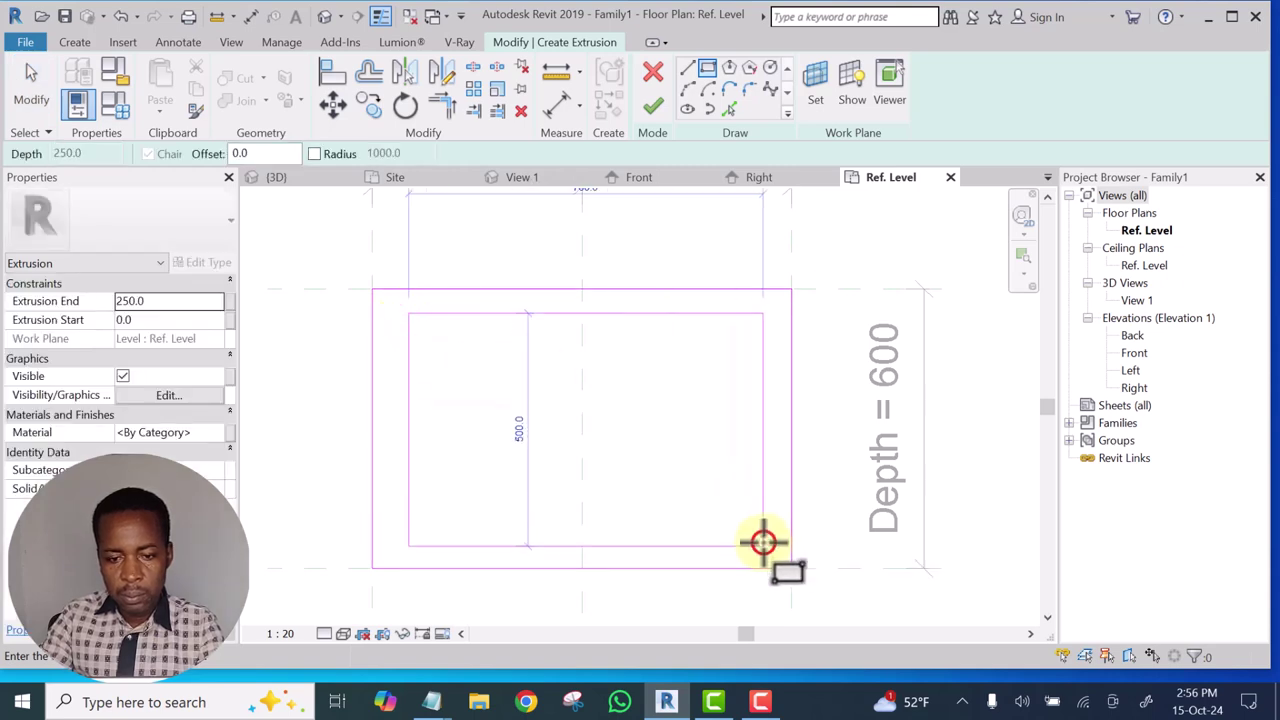
pyautogui.click(763, 545)
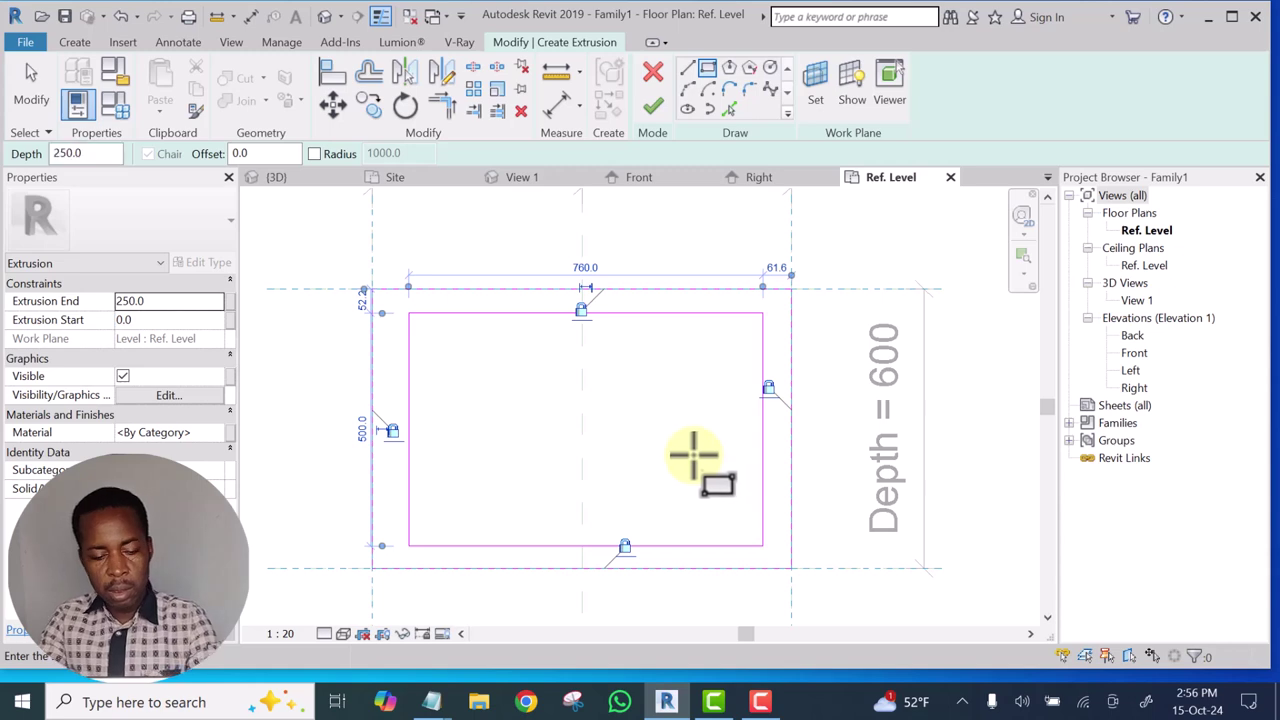
pyautogui.press('Escape')
pyautogui.press('Escape')
pyautogui.moveTo(660, 466)
pyautogui.mouseDown(button='middle')
pyautogui.moveTo(683, 460)
pyautogui.moveTo(652, 434)
pyautogui.mouseUp(button='middle')
pyautogui.press('Escape')
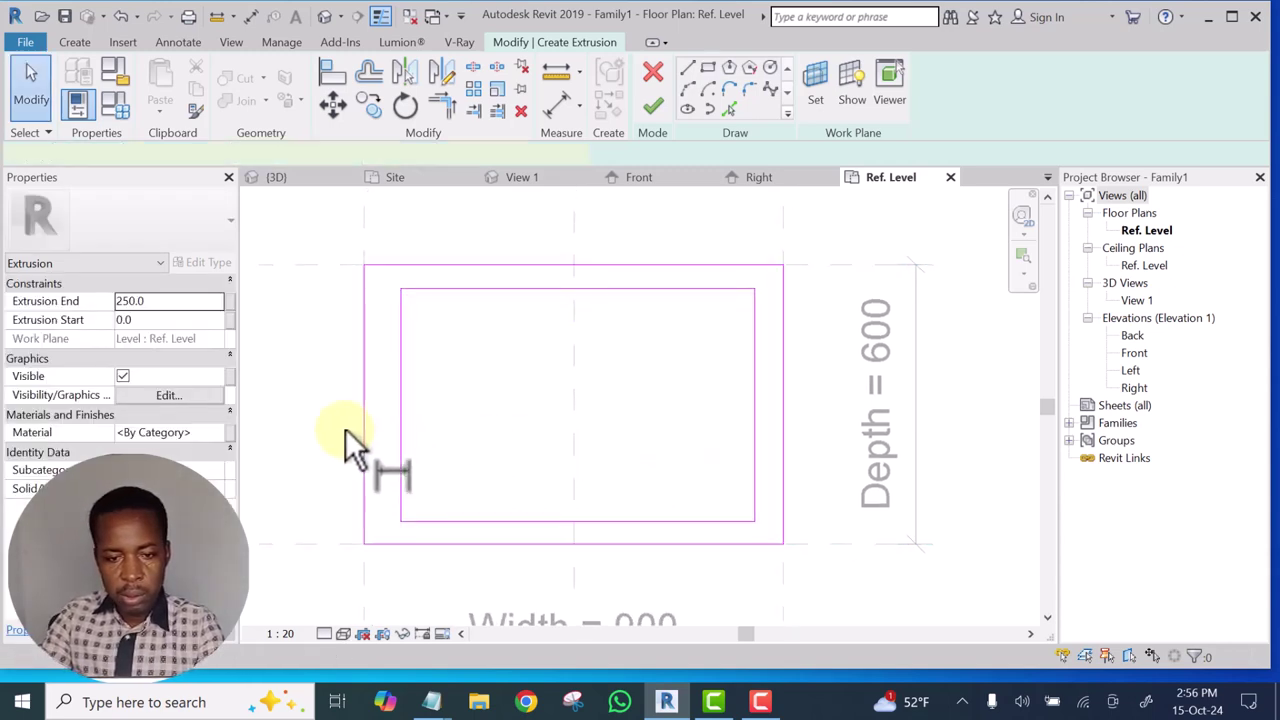
# Add an aligned dimension between the left reference plane and the inner rectangle's left edge
pyautogui.press('d')
pyautogui.press('i')
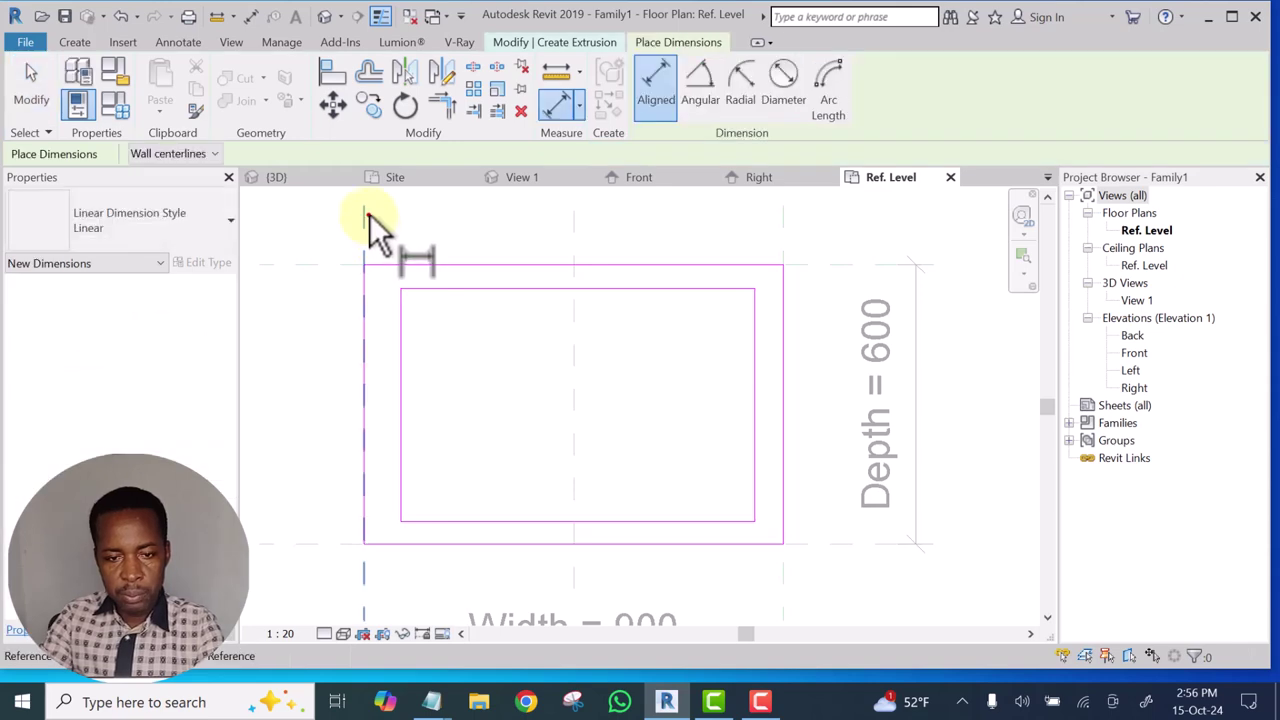
pyautogui.click(370, 214)
pyautogui.scroll(1, 409, 395)
pyautogui.click(405, 389)
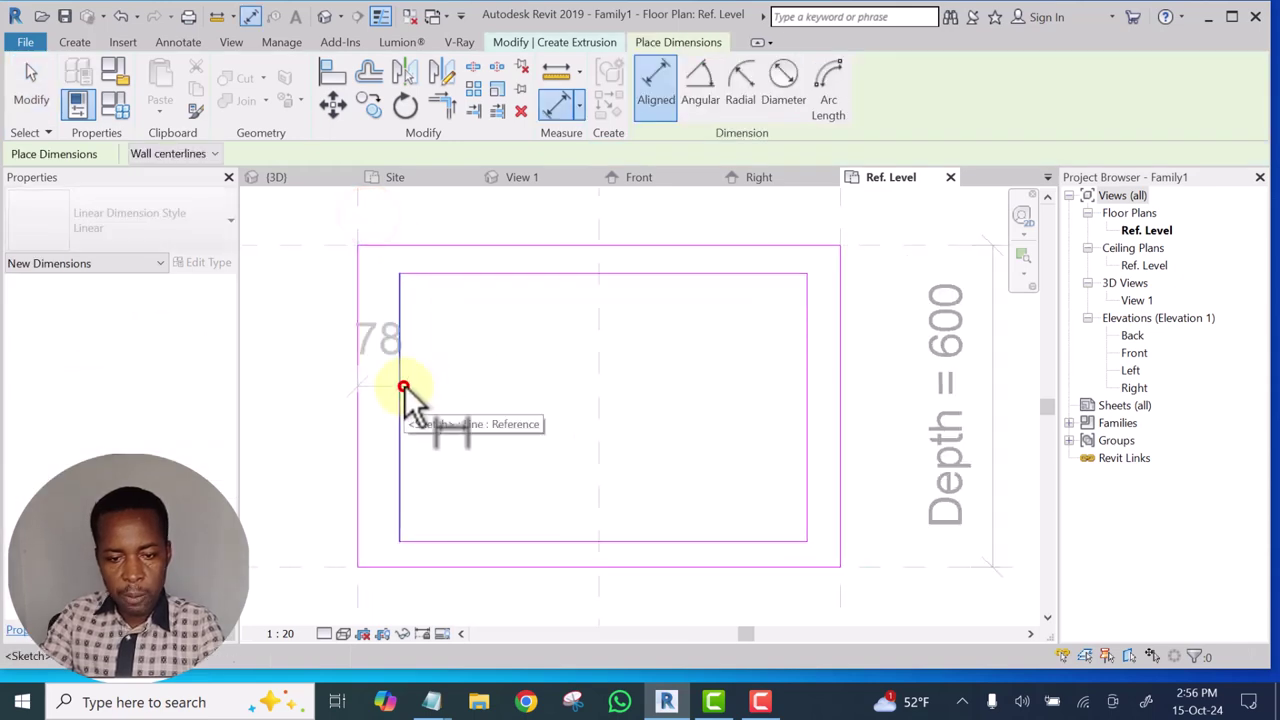
pyautogui.click(427, 401)
# Add an aligned dimension between the inner rectangle's upper edge and the back reference plane
pyautogui.scroll(-1, 433, 413)
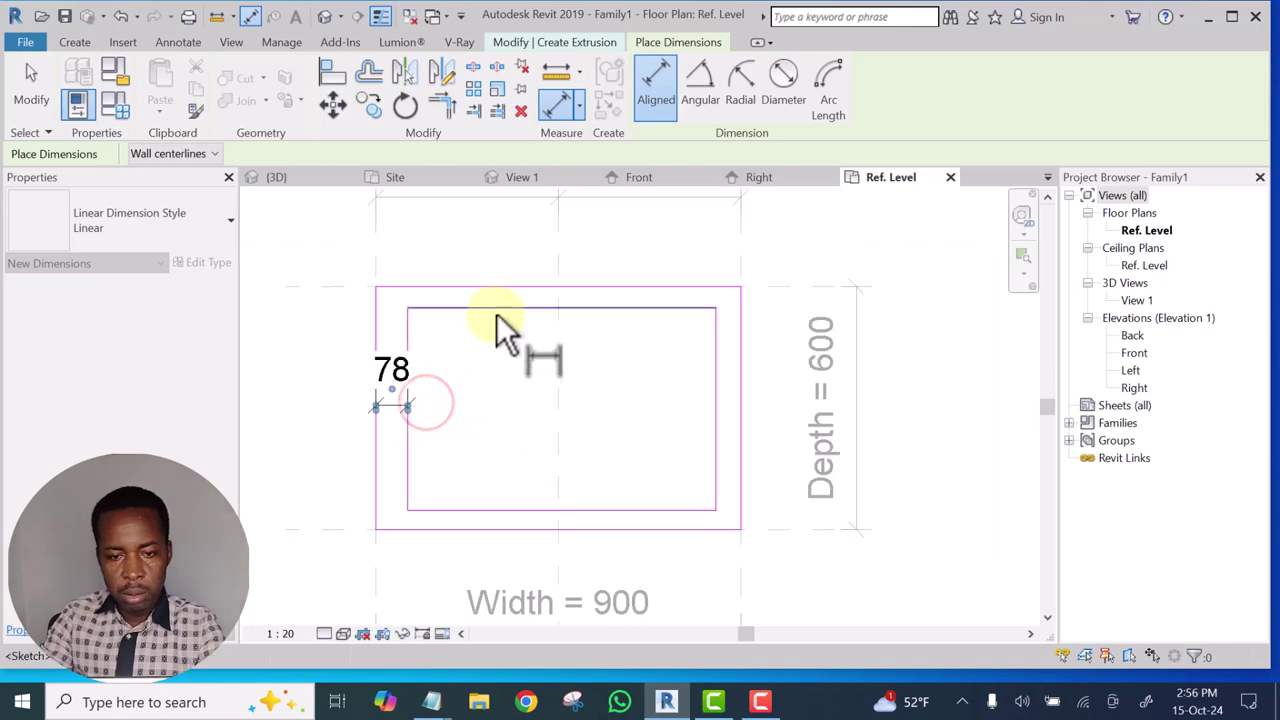
pyautogui.click(496, 313)
pyautogui.scroll(2, 770, 285)
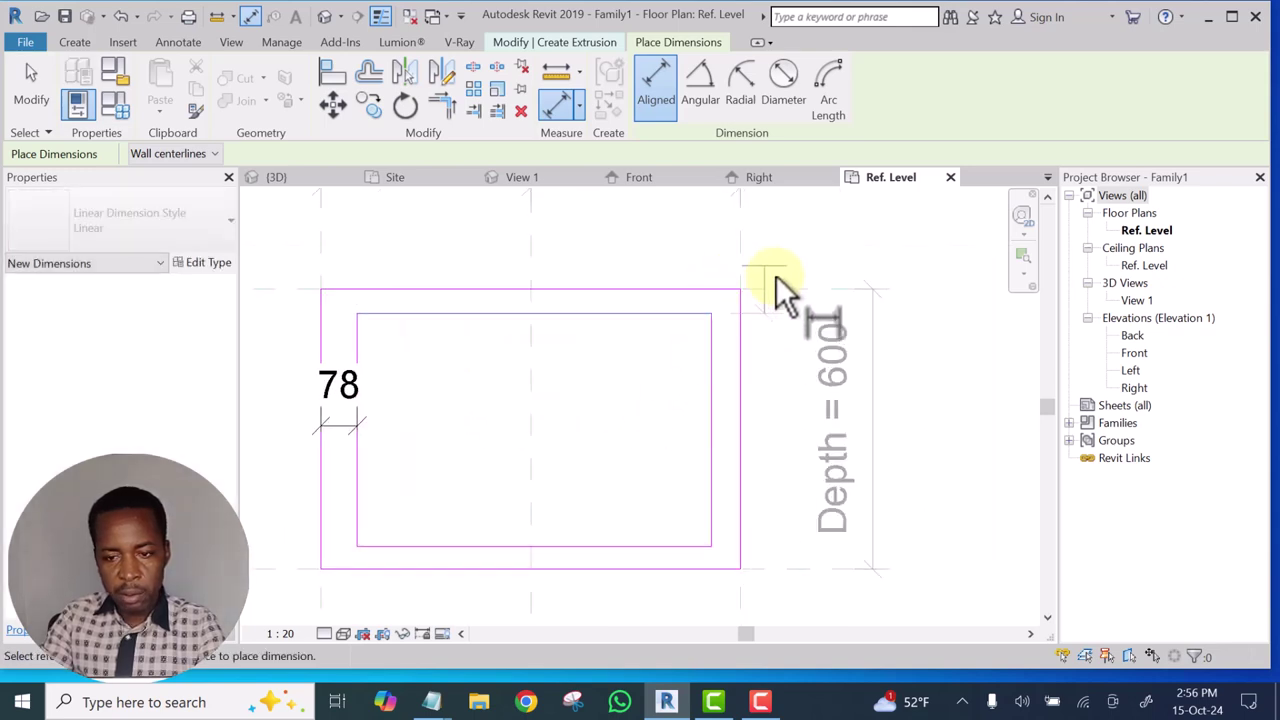
pyautogui.click(574, 325)
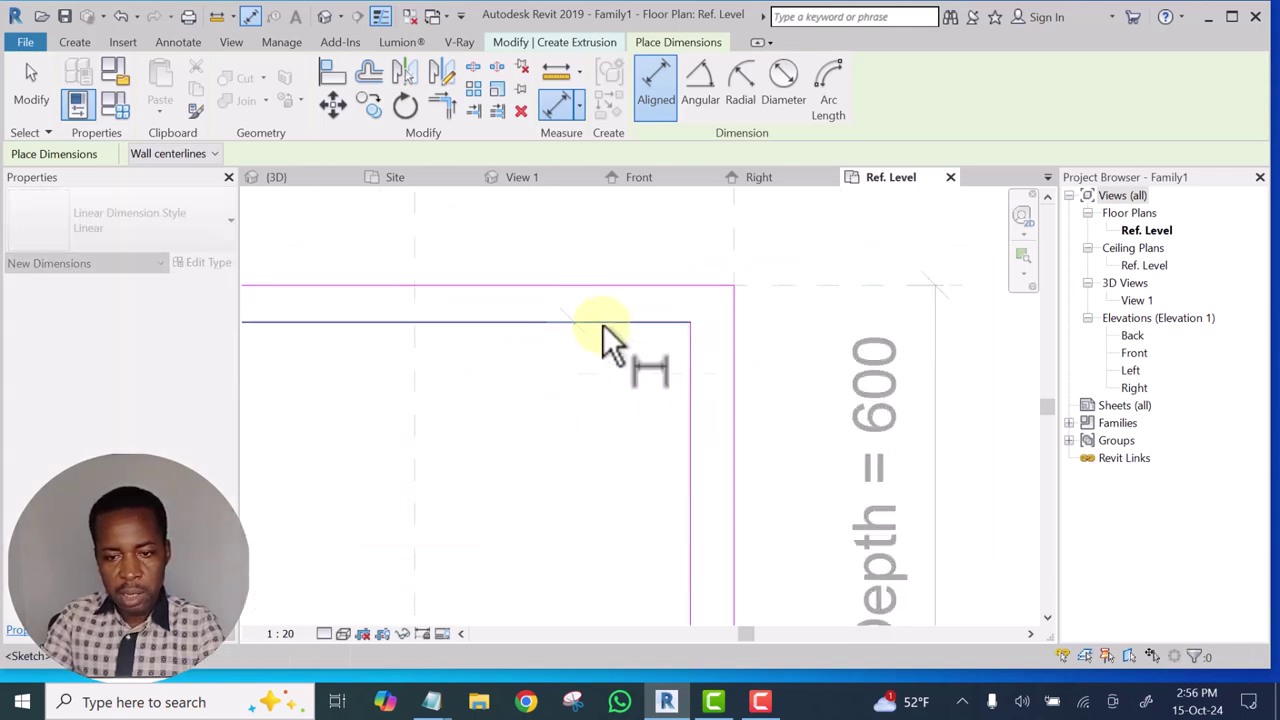
pyautogui.scroll(1, 815, 283)
pyautogui.click(806, 287)
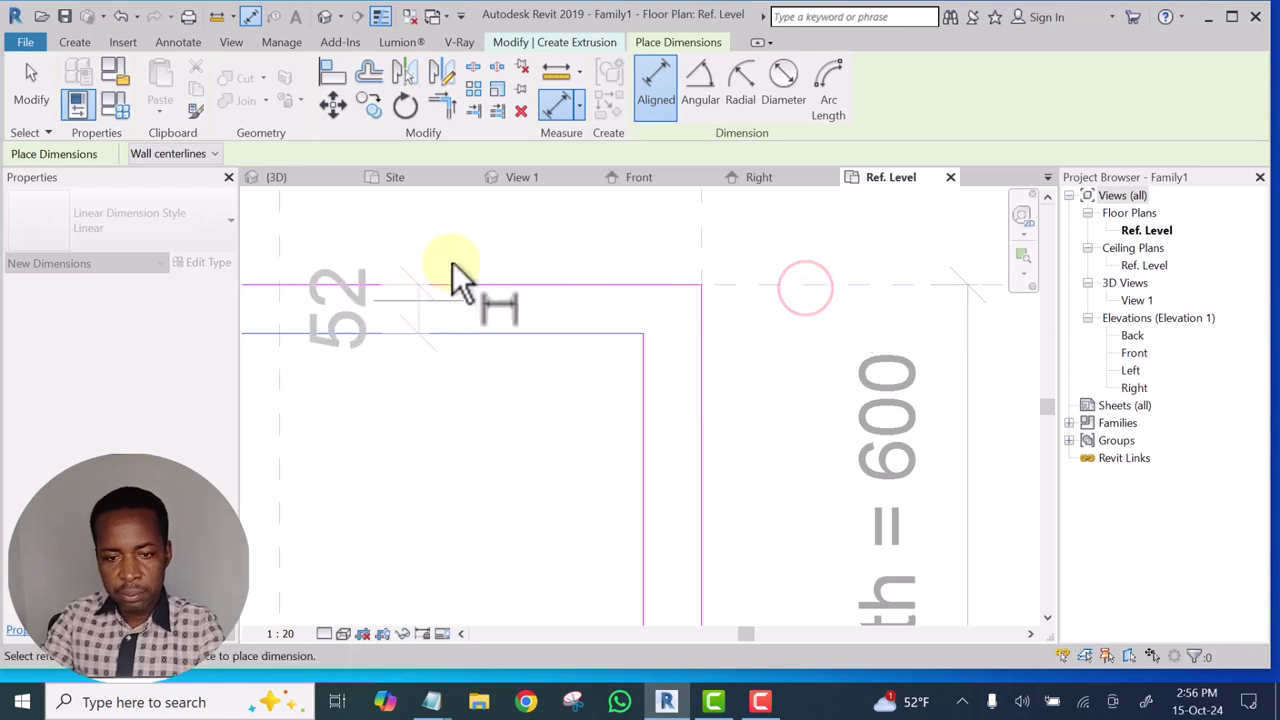
pyautogui.click(466, 229)
# Add an aligned dimension between the inner rectangle's lower edge and the front reference plane
pyautogui.scroll(-3, 568, 240)
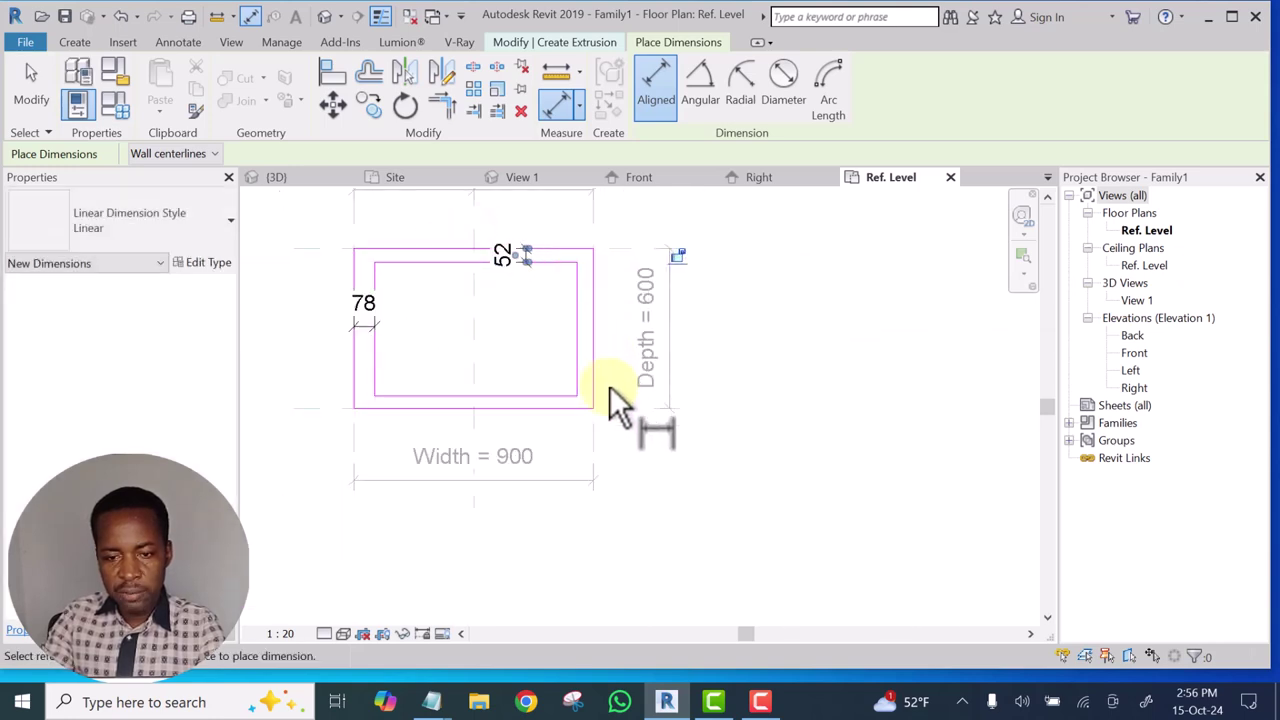
pyautogui.scroll(3, 576, 428)
pyautogui.click(526, 397)
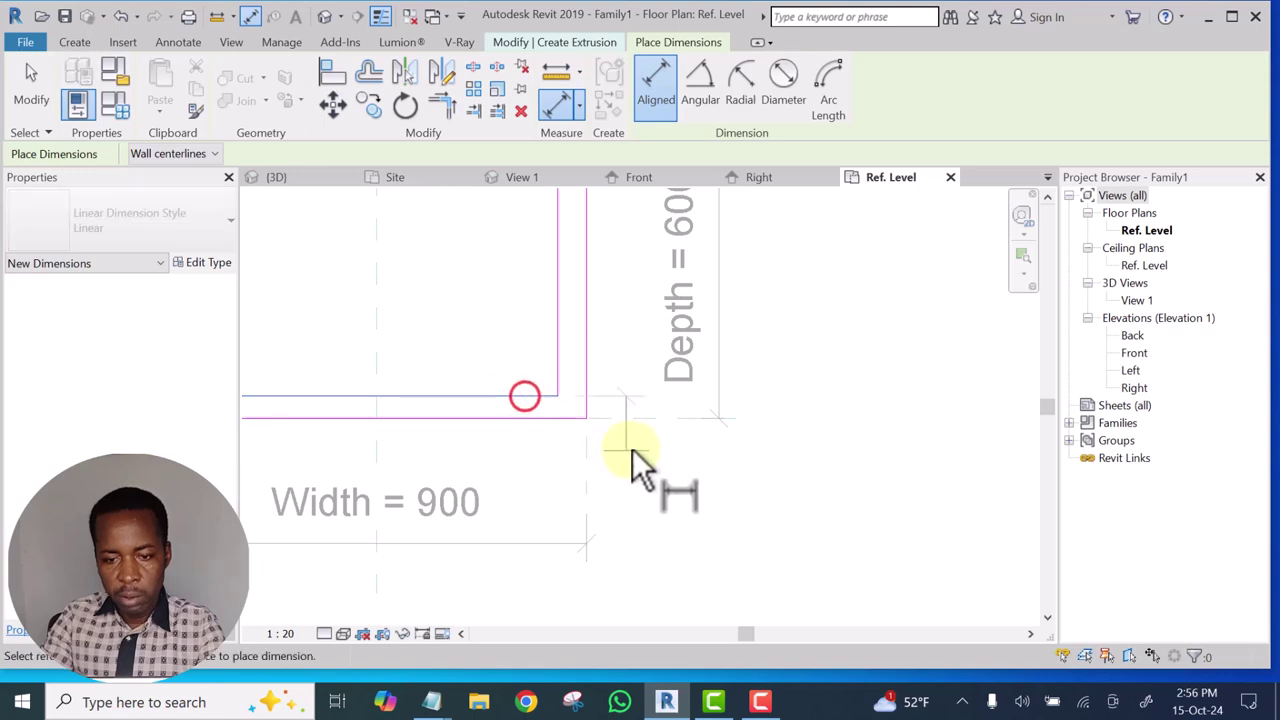
pyautogui.scroll(3, 634, 440)
pyautogui.click(662, 398)
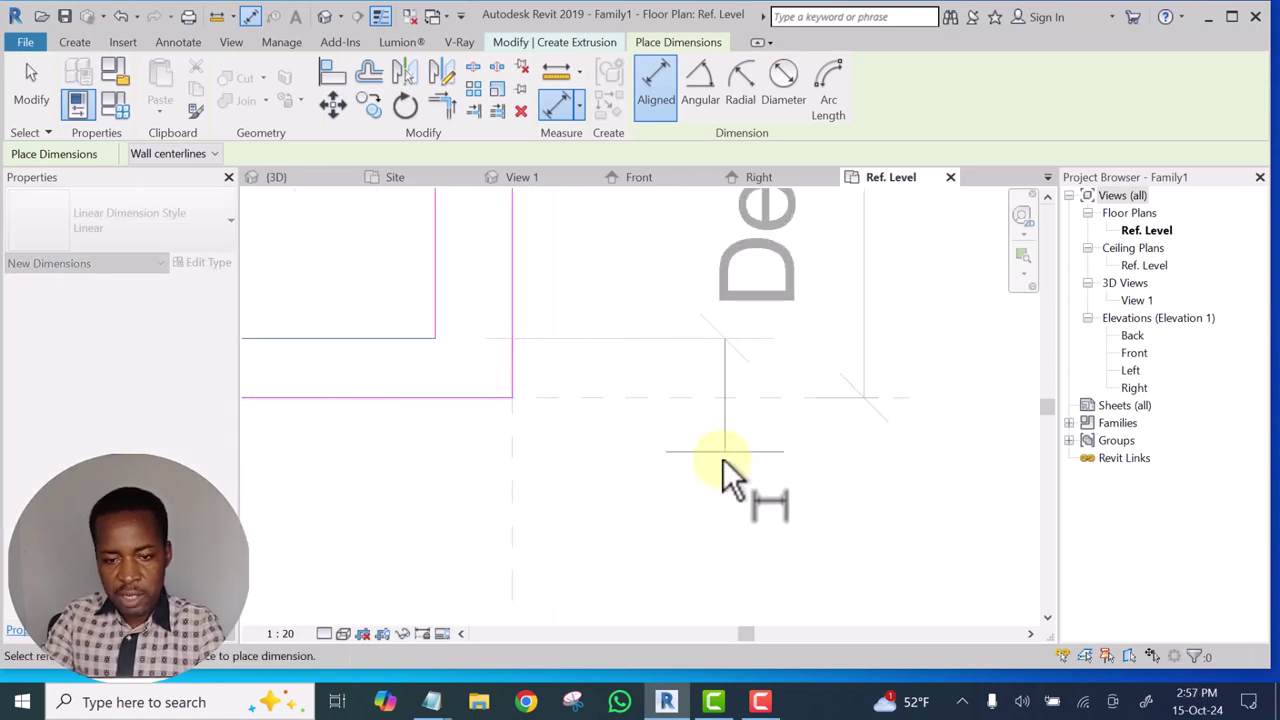
pyautogui.scroll(-2, 723, 462)
pyautogui.click(446, 410)
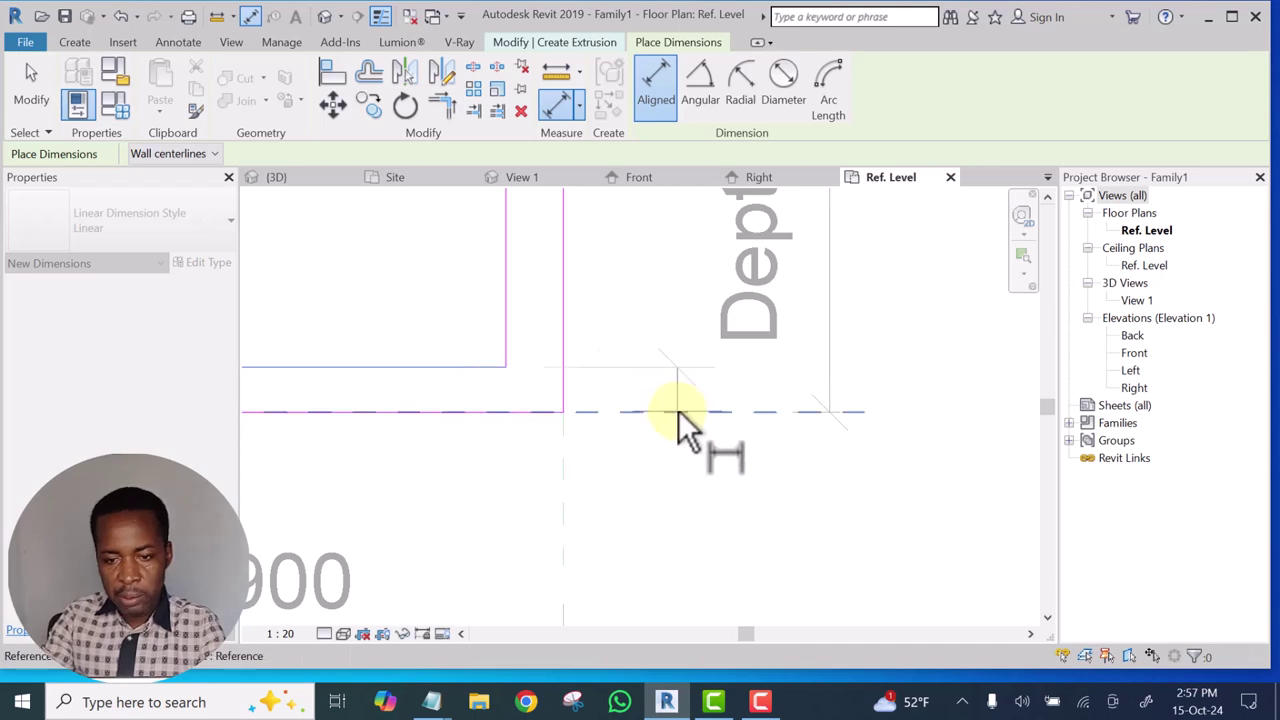
pyautogui.click(665, 380)
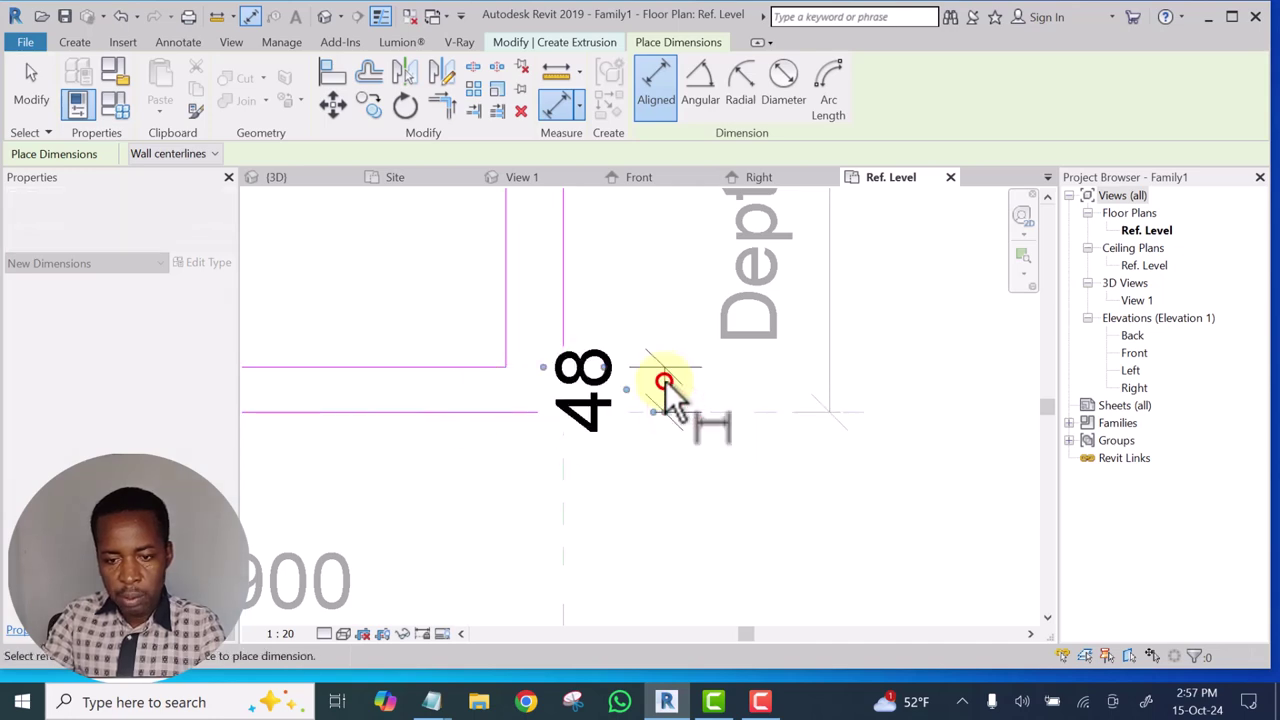
# Add an aligned dimension between the inner rectangle's right edge and the right reference plane, and leave the Dimension command
pyautogui.scroll(-3, 711, 416)
pyautogui.scroll(-2, 711, 415)
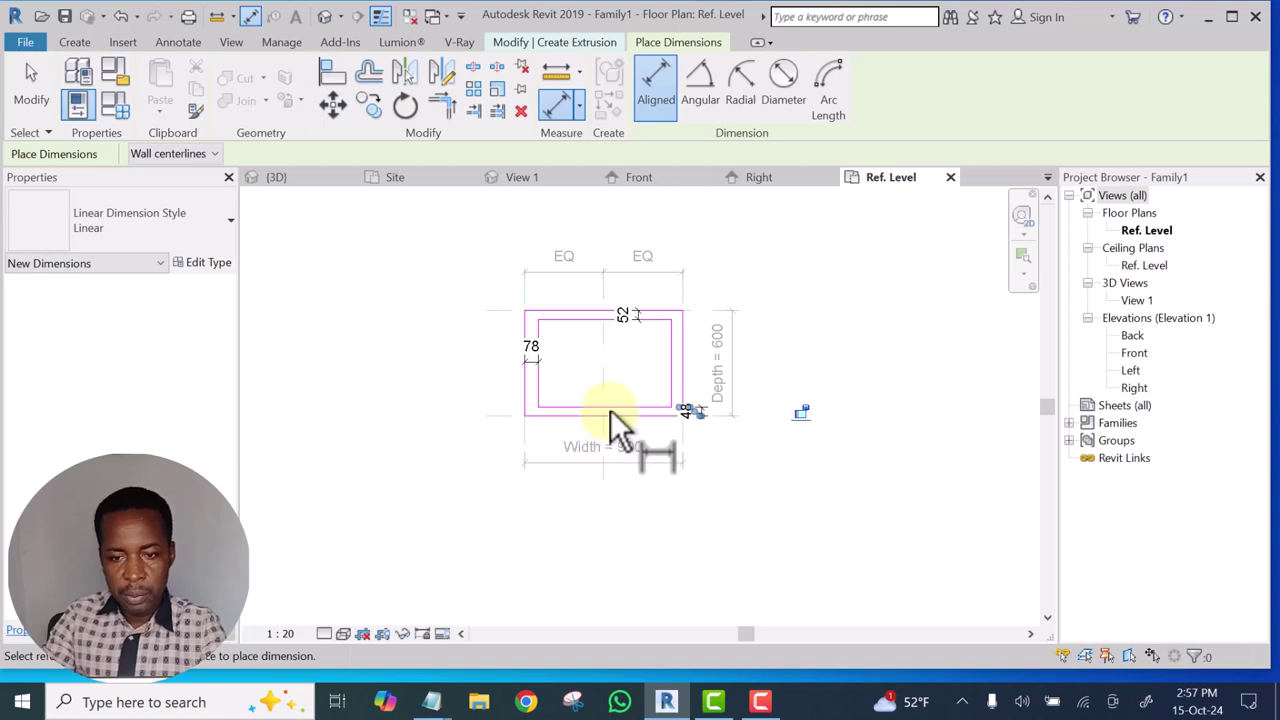
pyautogui.scroll(3, 610, 410)
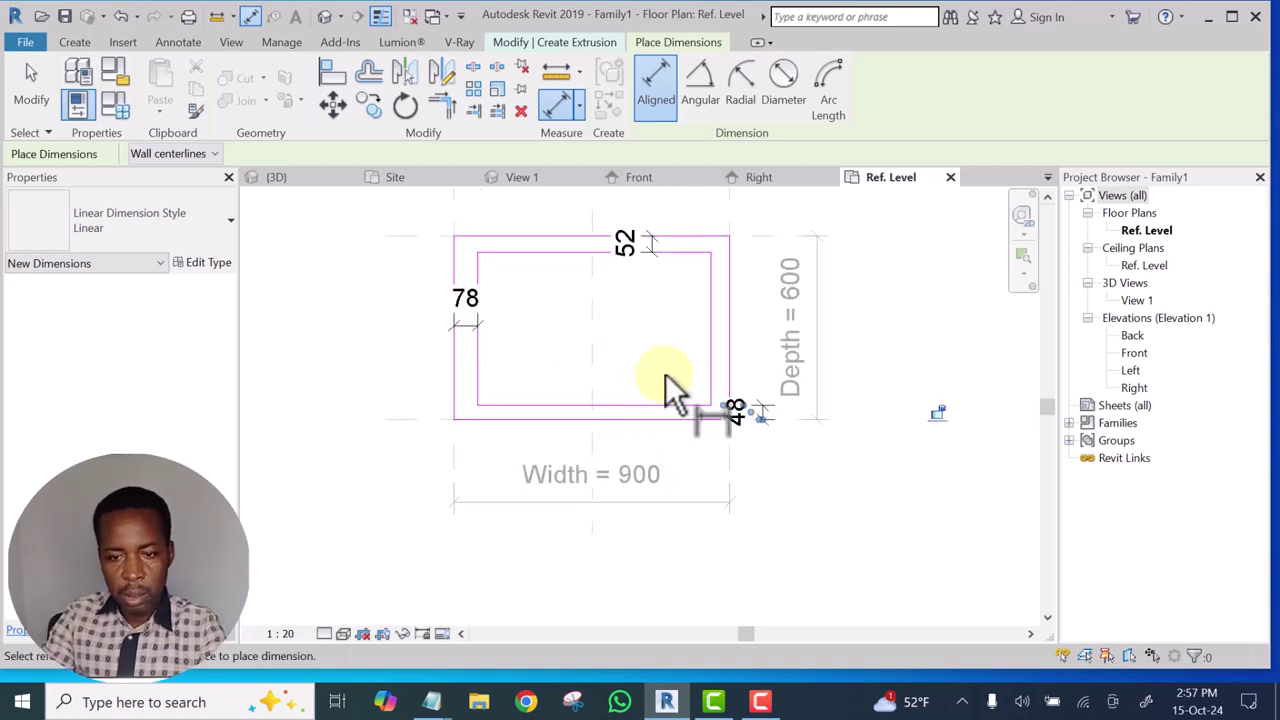
pyautogui.scroll(2, 716, 309)
pyautogui.scroll(-1, 691, 378)
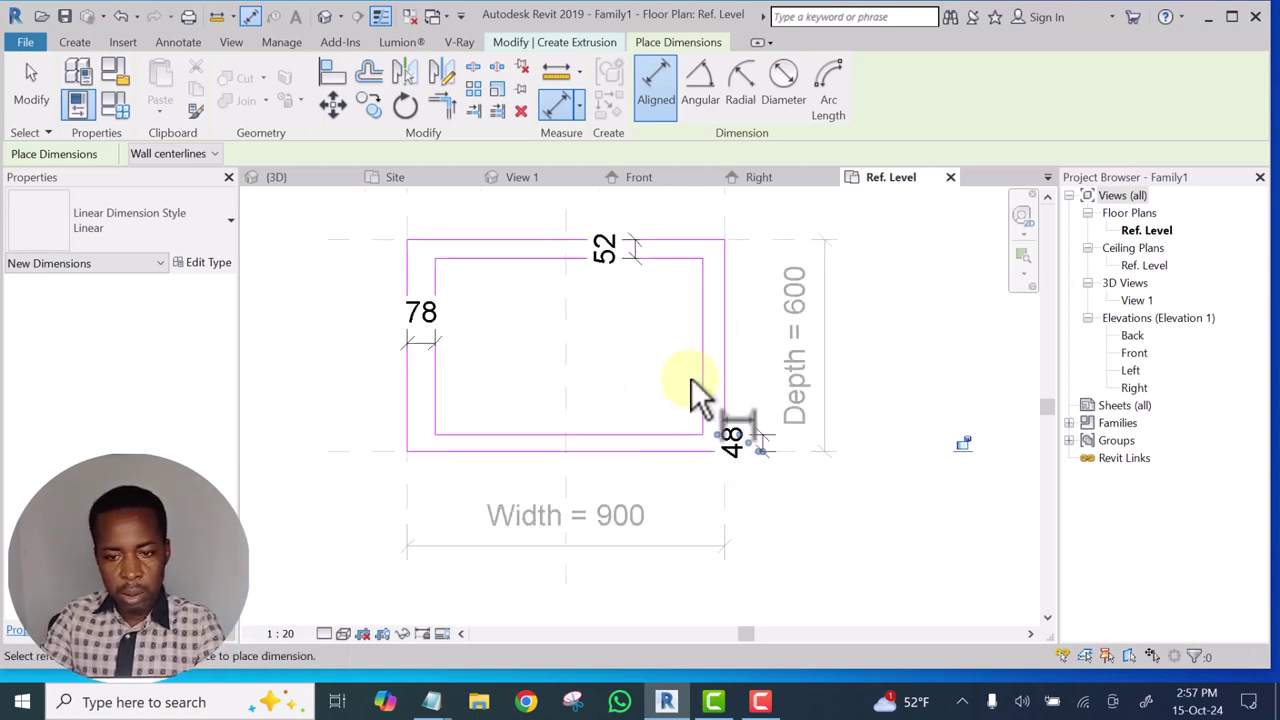
pyautogui.scroll(2, 703, 313)
pyautogui.click(688, 354)
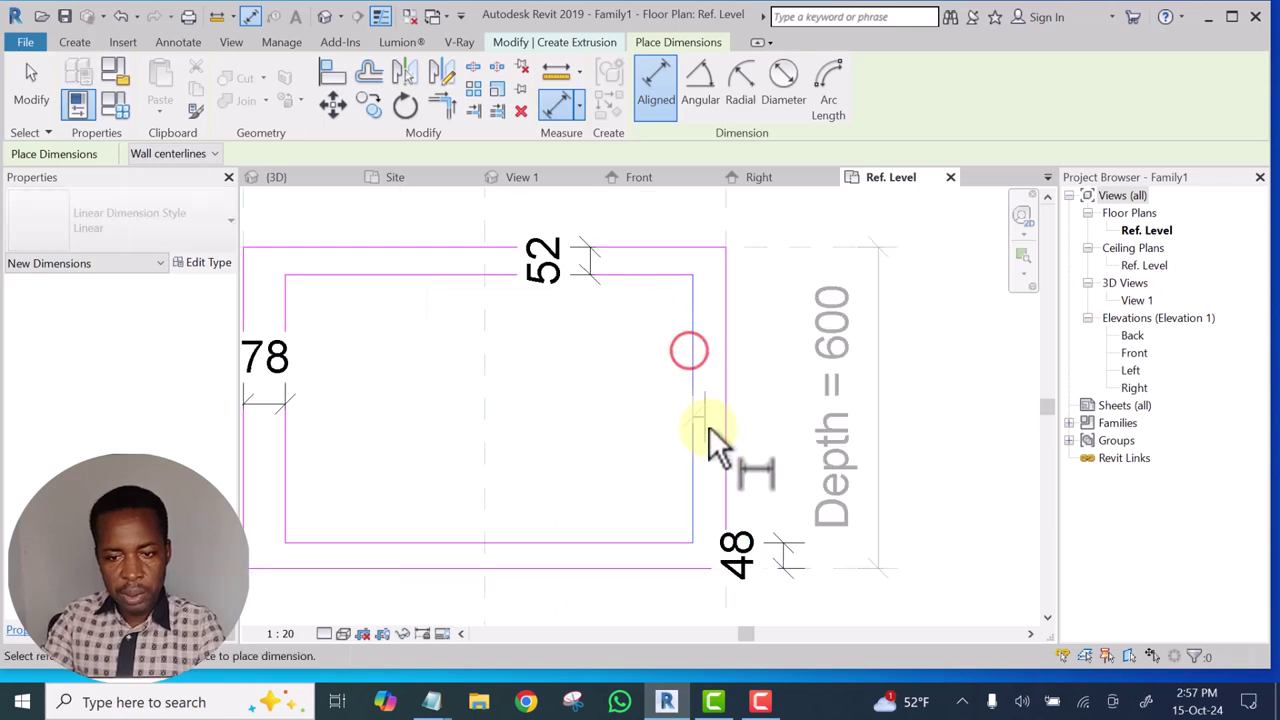
pyautogui.scroll(-2, 711, 440)
pyautogui.scroll(1, 718, 266)
pyautogui.click(723, 302)
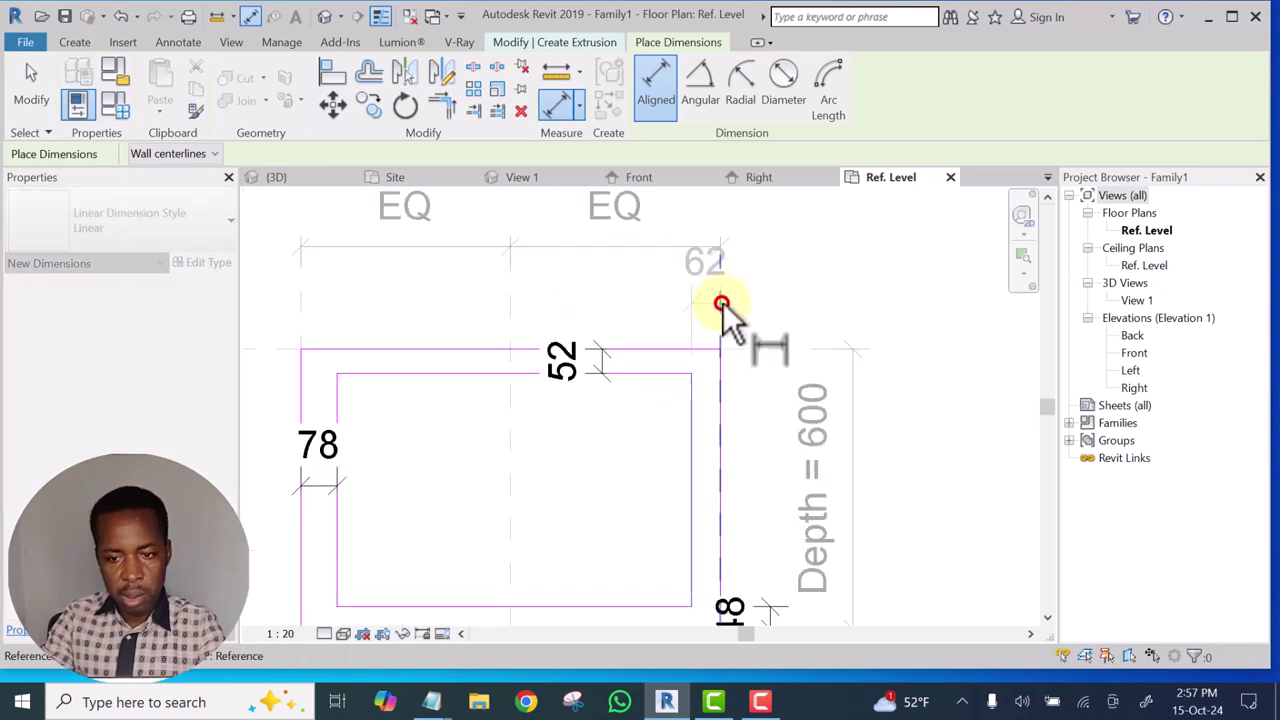
pyautogui.click(667, 305)
pyautogui.press('Escape')
pyautogui.press('Escape')
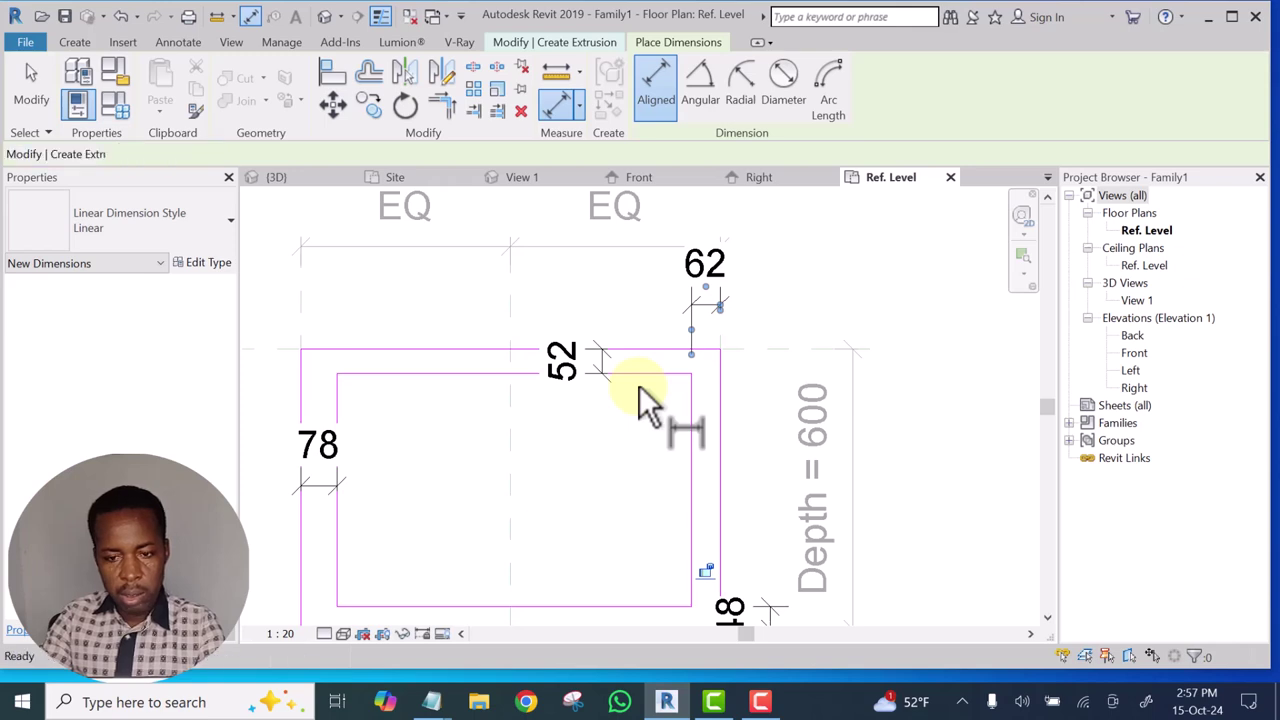
# Set the inner rectangle's left edge offset from the left reference plane to 100 mm and lock that dimension
pyautogui.scroll(-1, 663, 387)
pyautogui.scroll(1, 446, 502)
pyautogui.scroll(1, 447, 500)
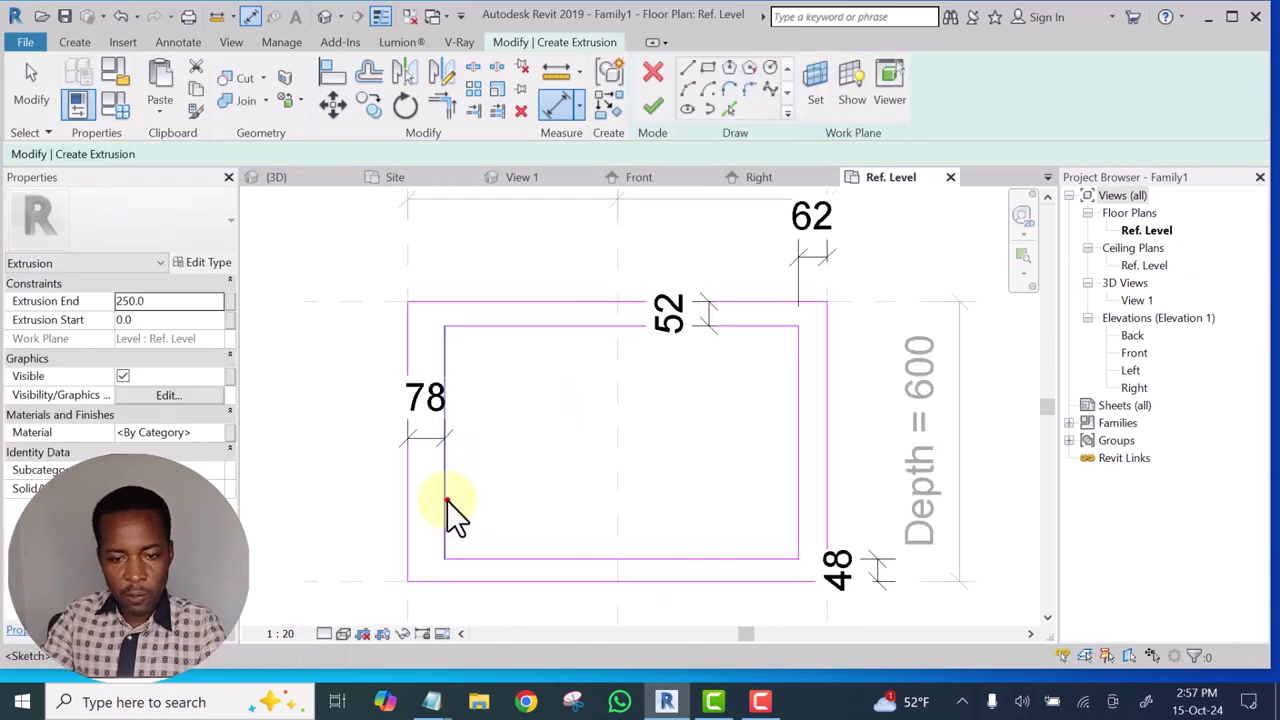
pyautogui.click(447, 500)
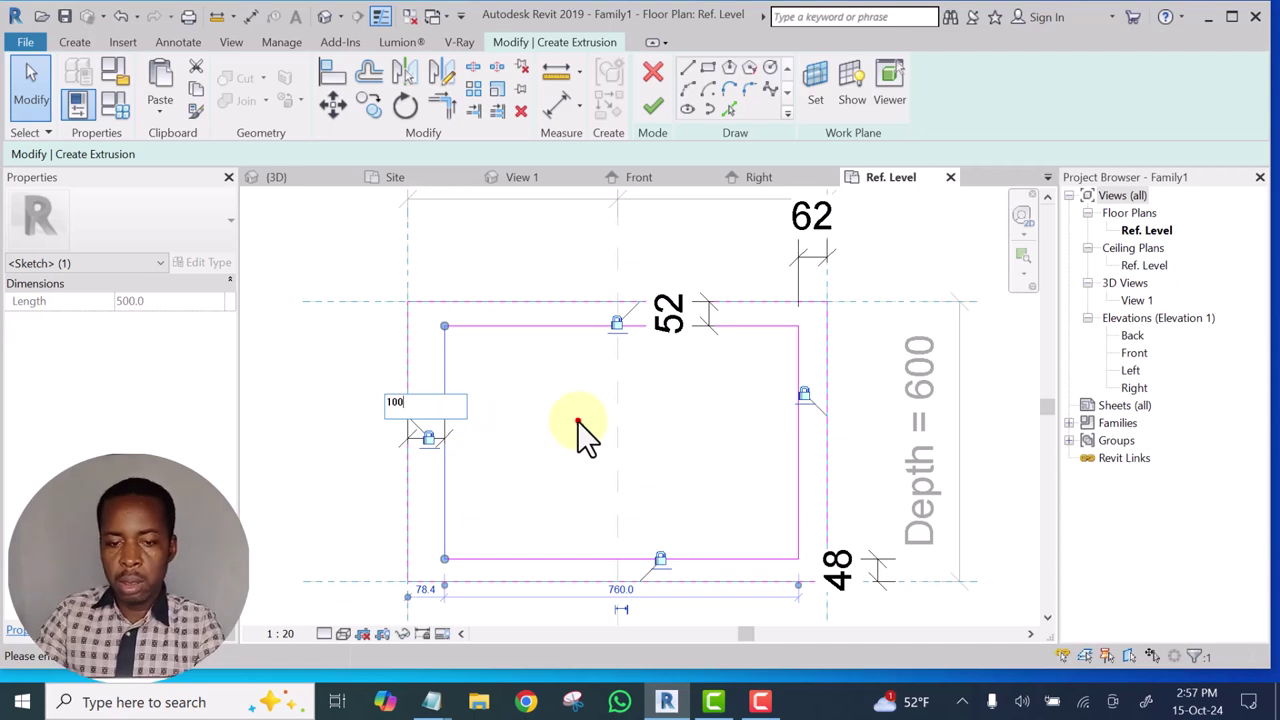
pyautogui.press('Return')
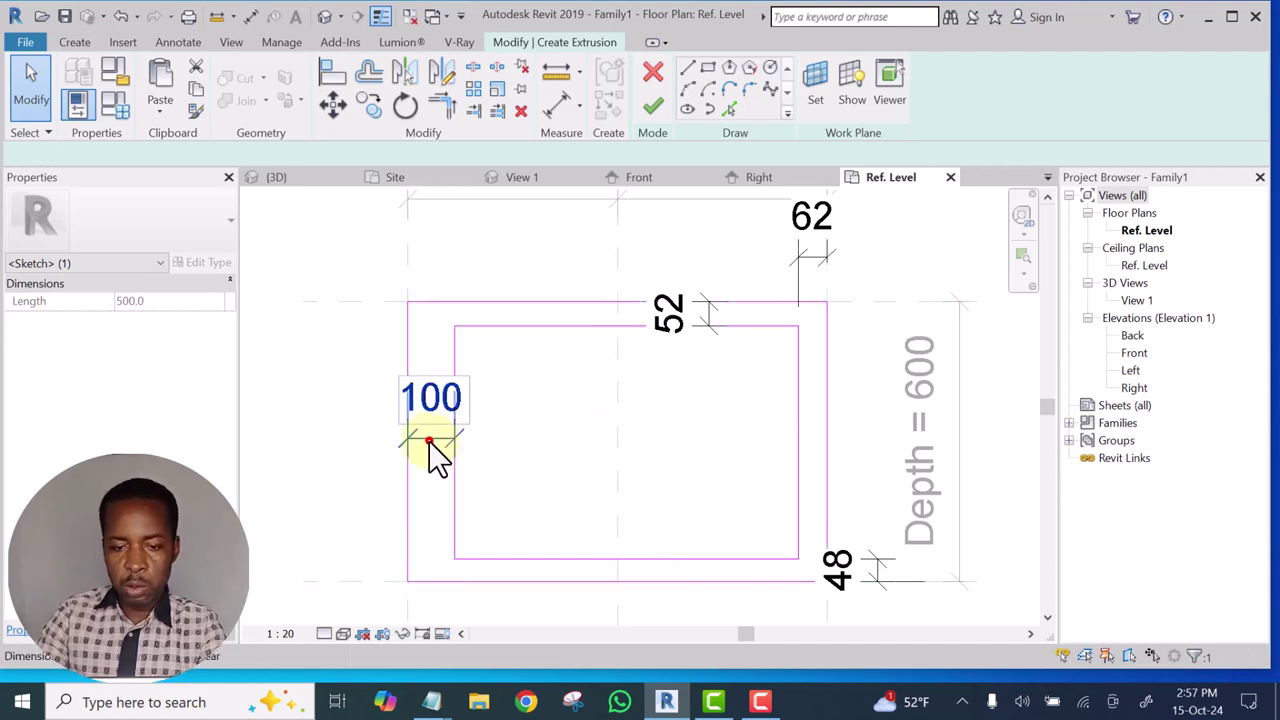
pyautogui.click(430, 443)
pyautogui.scroll(-5, 431, 428)
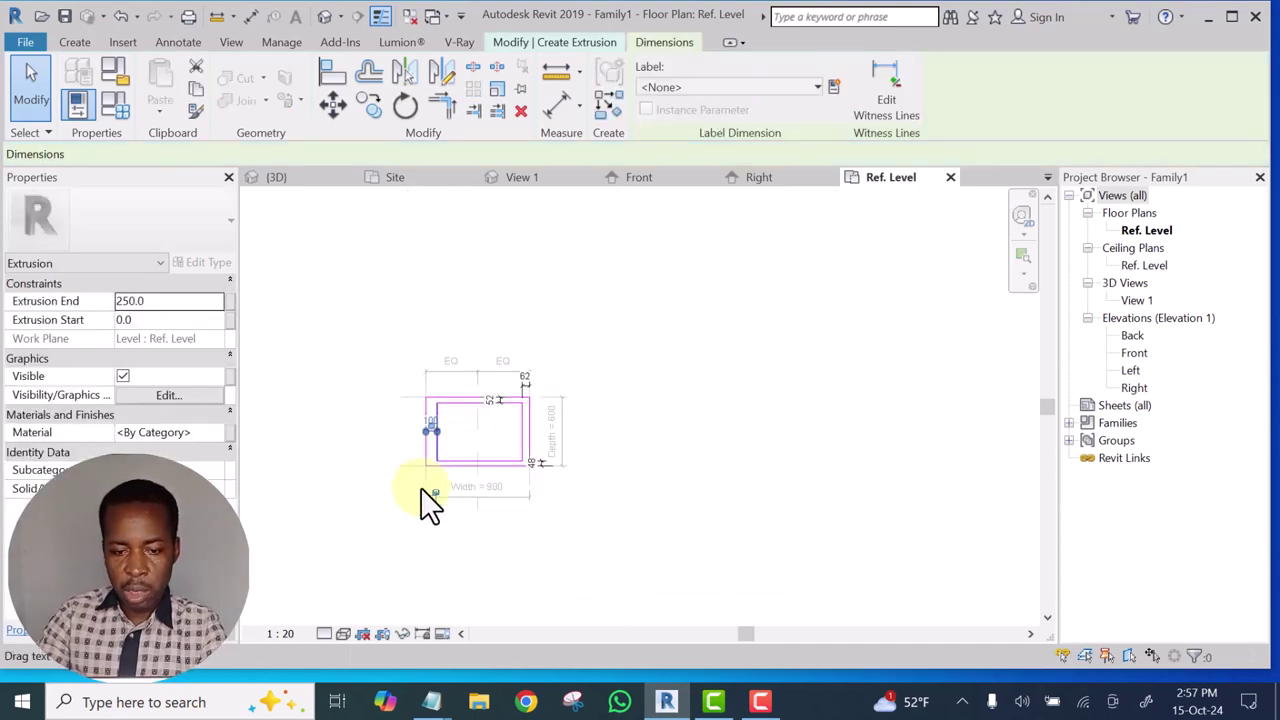
pyautogui.scroll(5, 432, 502)
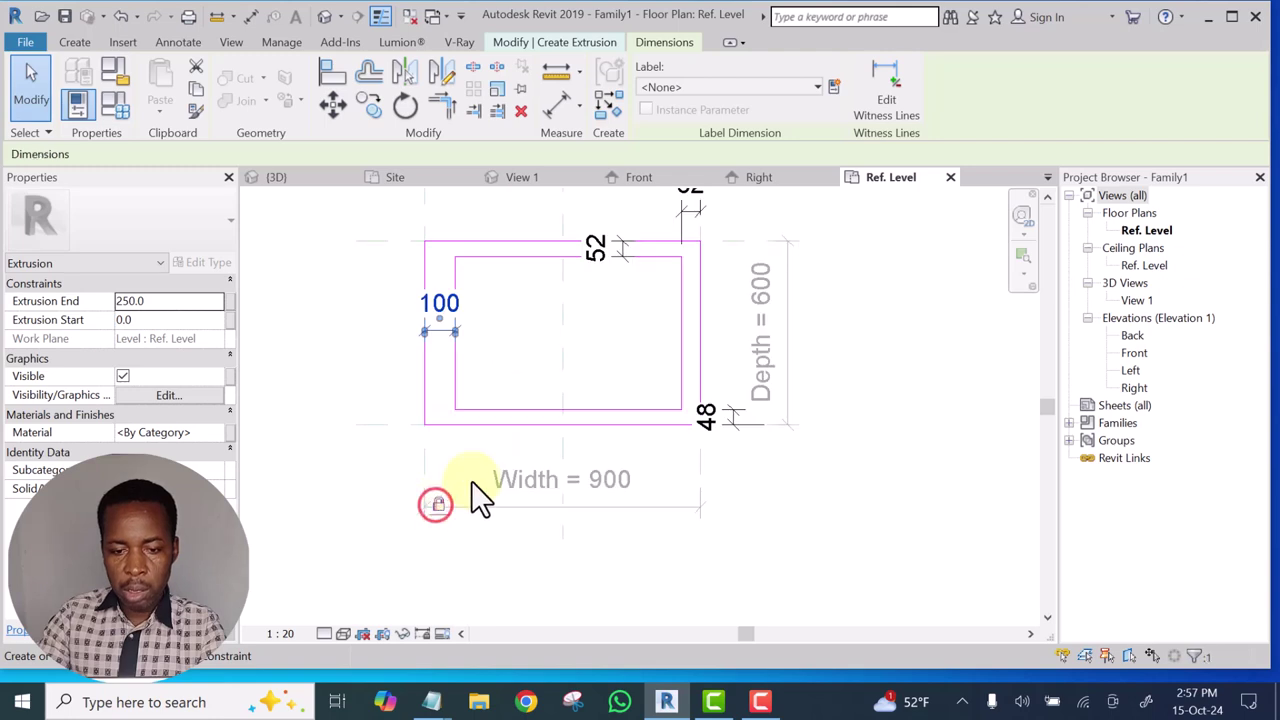
pyautogui.press('d')
pyautogui.press('i')
pyautogui.moveTo(543, 406); pyautogui.dragTo(526, 489, button='middle')
pyautogui.click(485, 385)
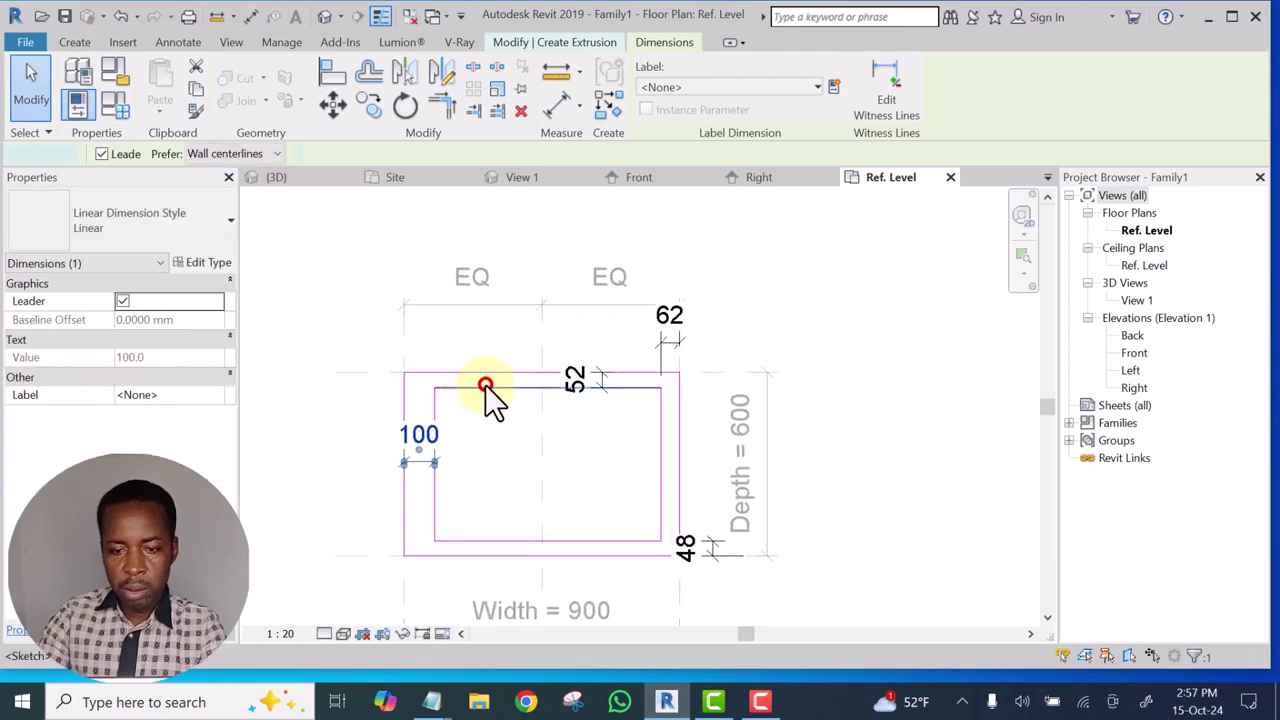
pyautogui.press('Escape')
pyautogui.press('Escape')
# Set the inner rectangle's upper edge offset from the back reference plane to 100 mm and lock that dimension
pyautogui.click(486, 388)
pyautogui.click(585, 378)
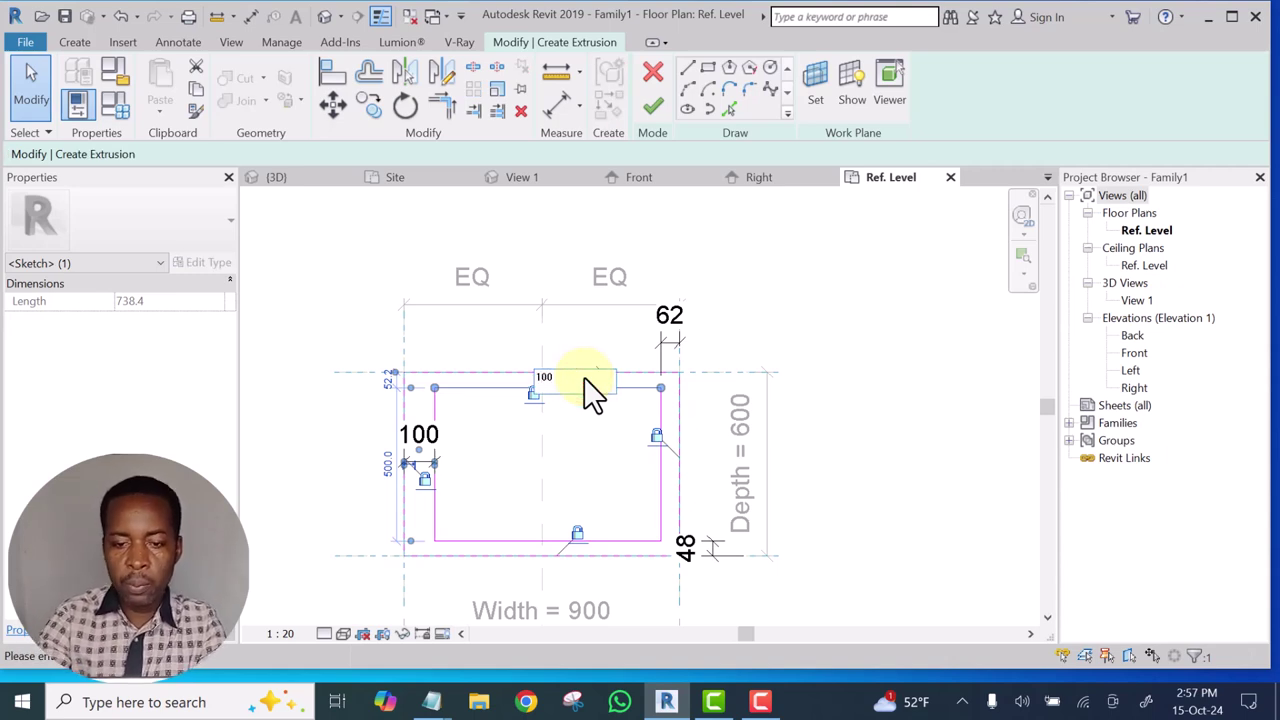
pyautogui.press('Return')
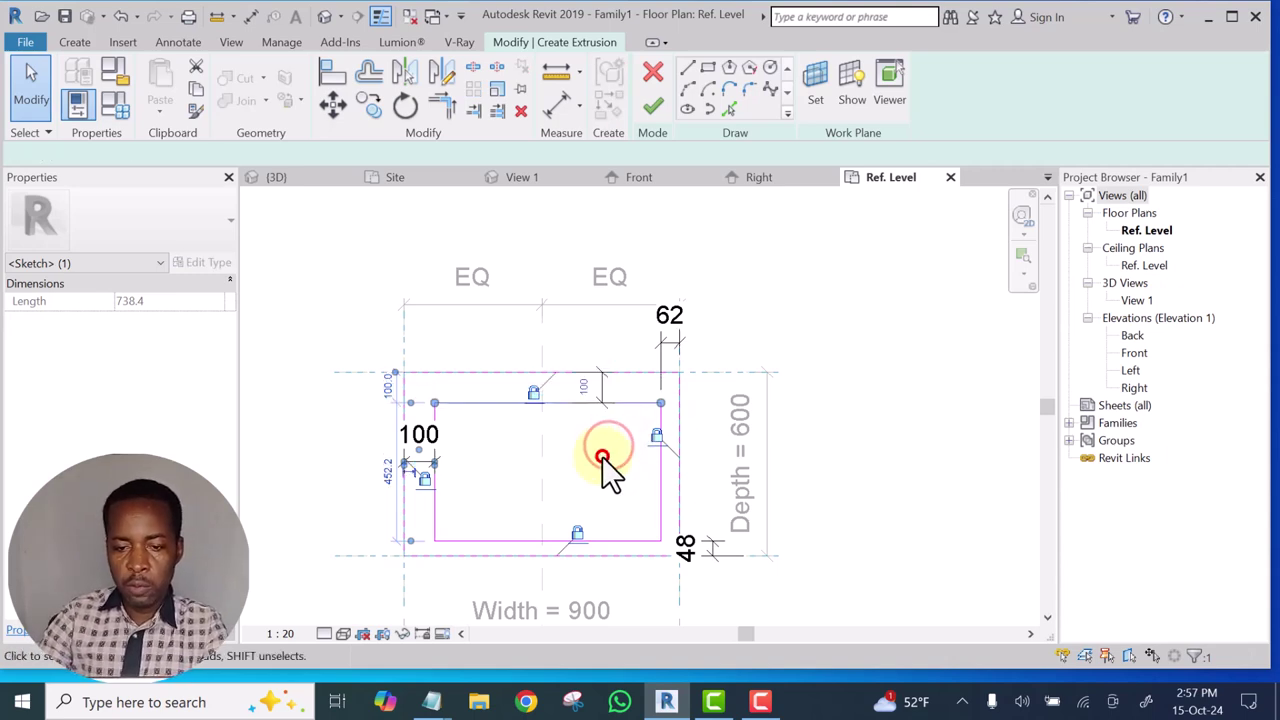
pyautogui.click(598, 385)
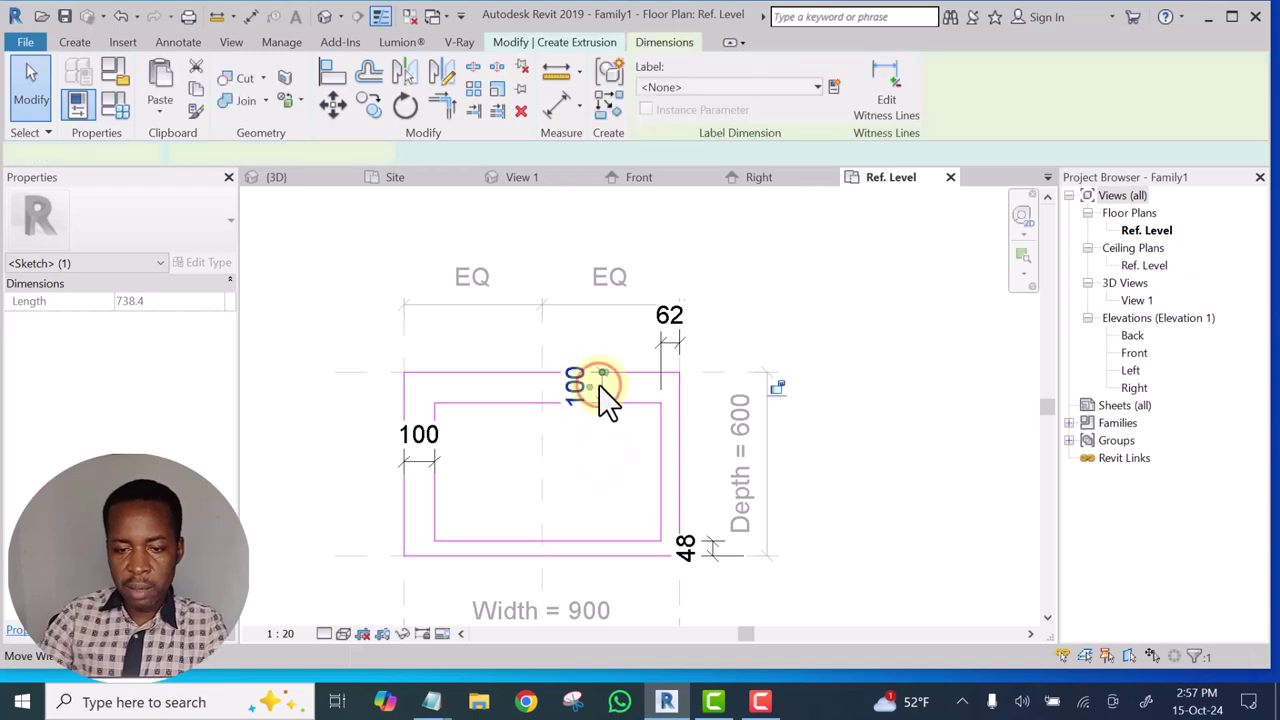
pyautogui.click(857, 446)
# Set the inner rectangle's right edge offset from the right reference plane to 100 mm and lock that dimension
pyautogui.scroll(3, 675, 477)
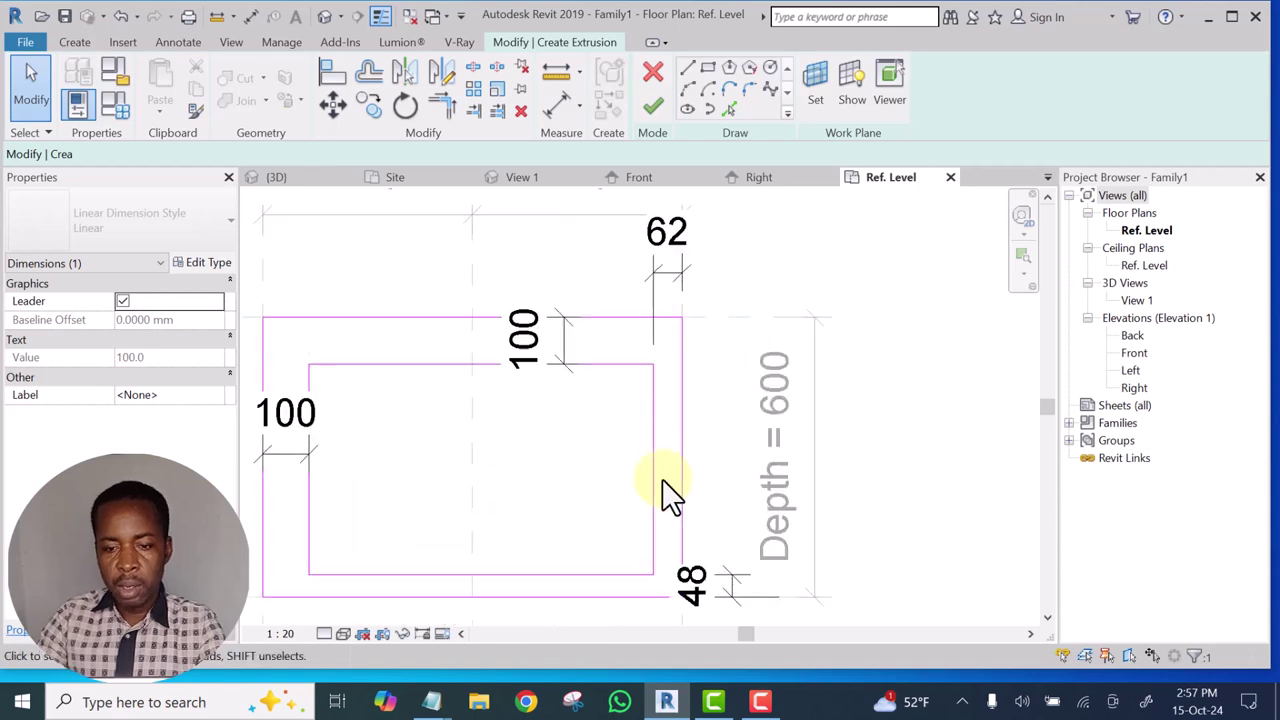
pyautogui.click(645, 387)
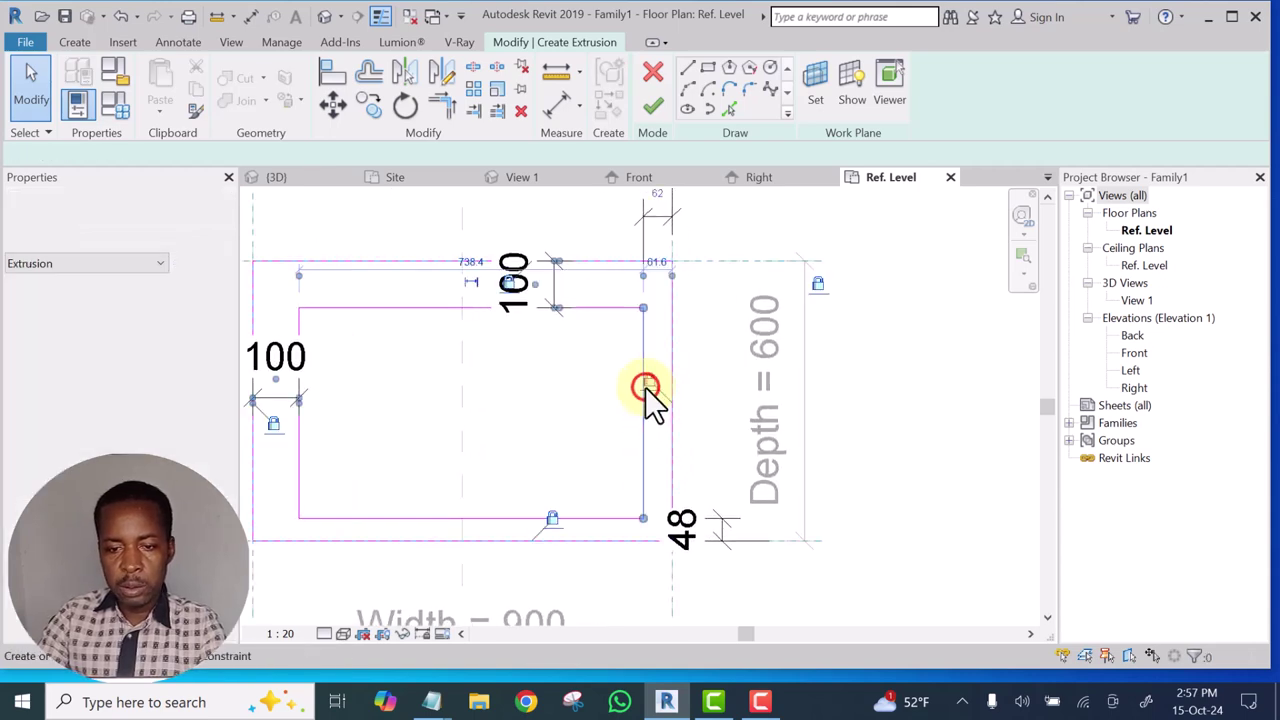
pyautogui.moveTo(694, 457); pyautogui.dragTo(708, 508, button='middle')
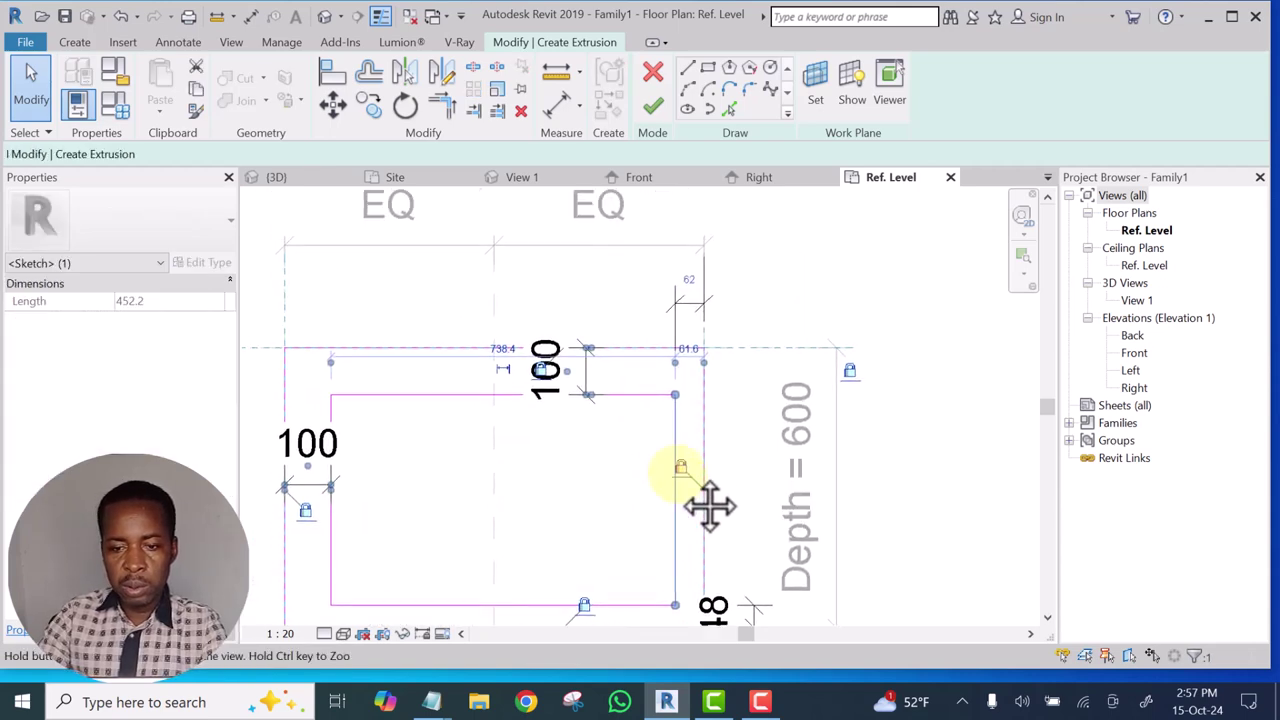
pyautogui.click(686, 279)
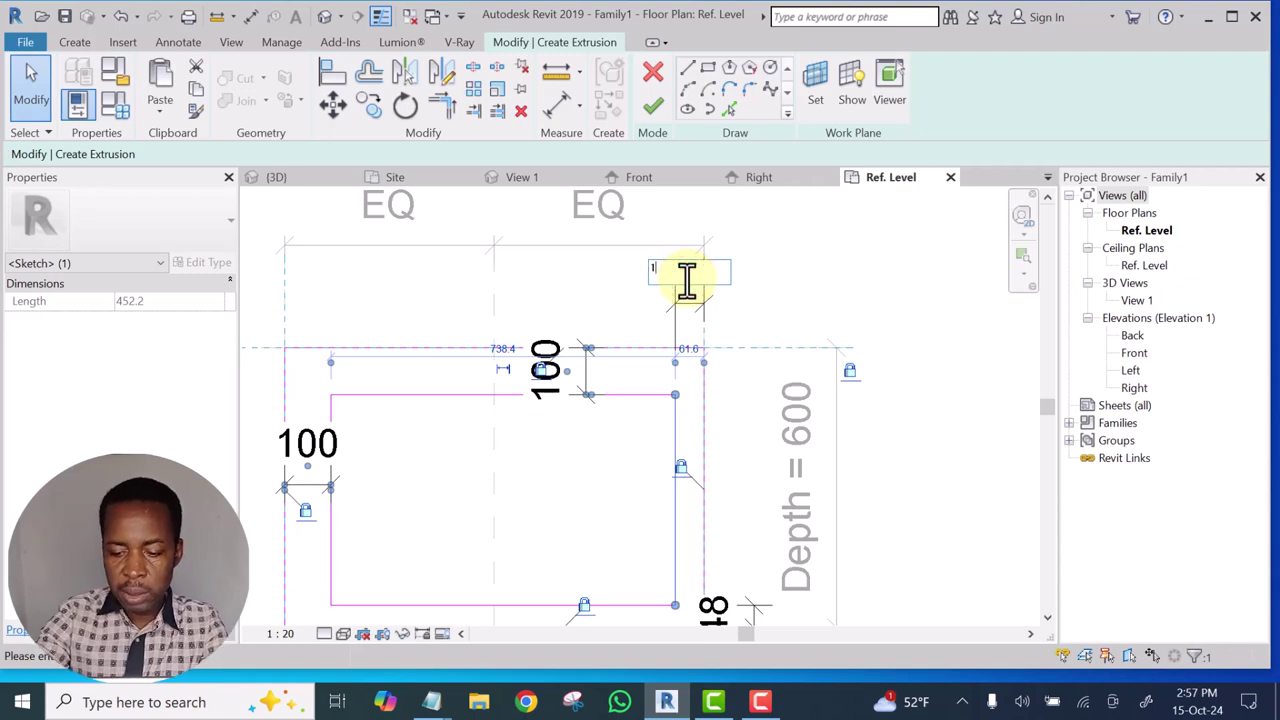
pyautogui.click(832, 307)
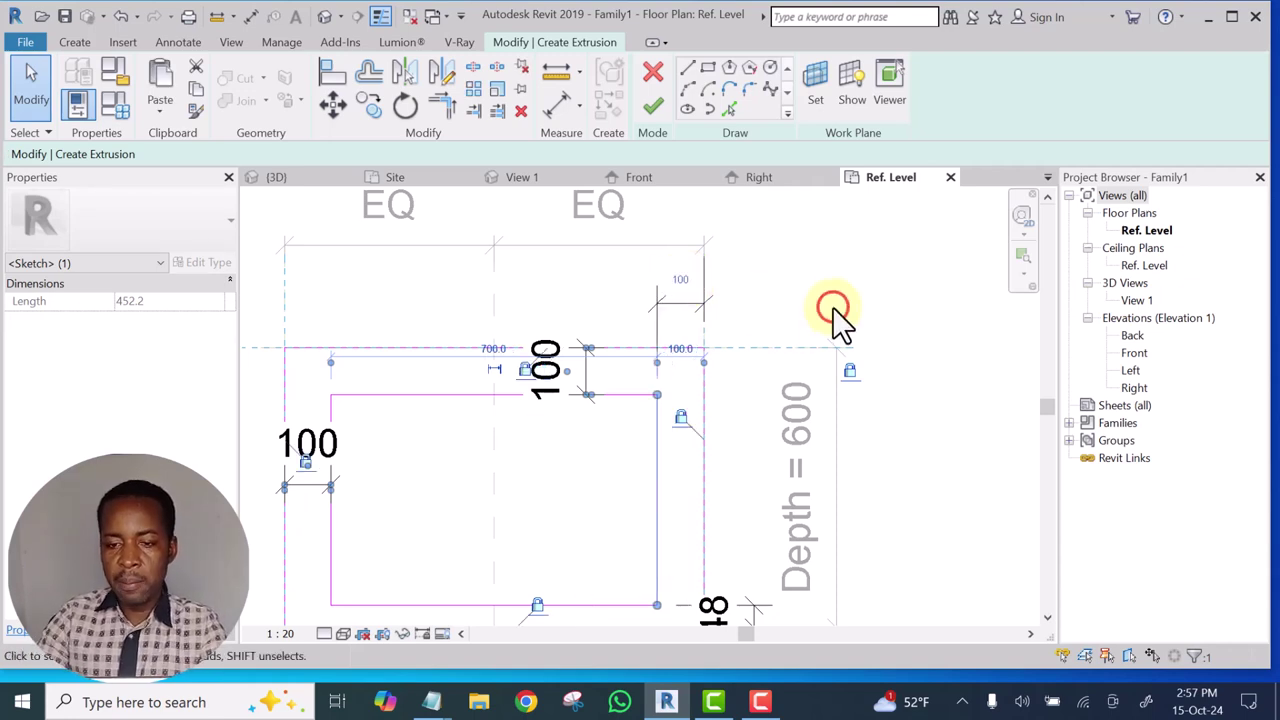
pyautogui.scroll(-1, 786, 291)
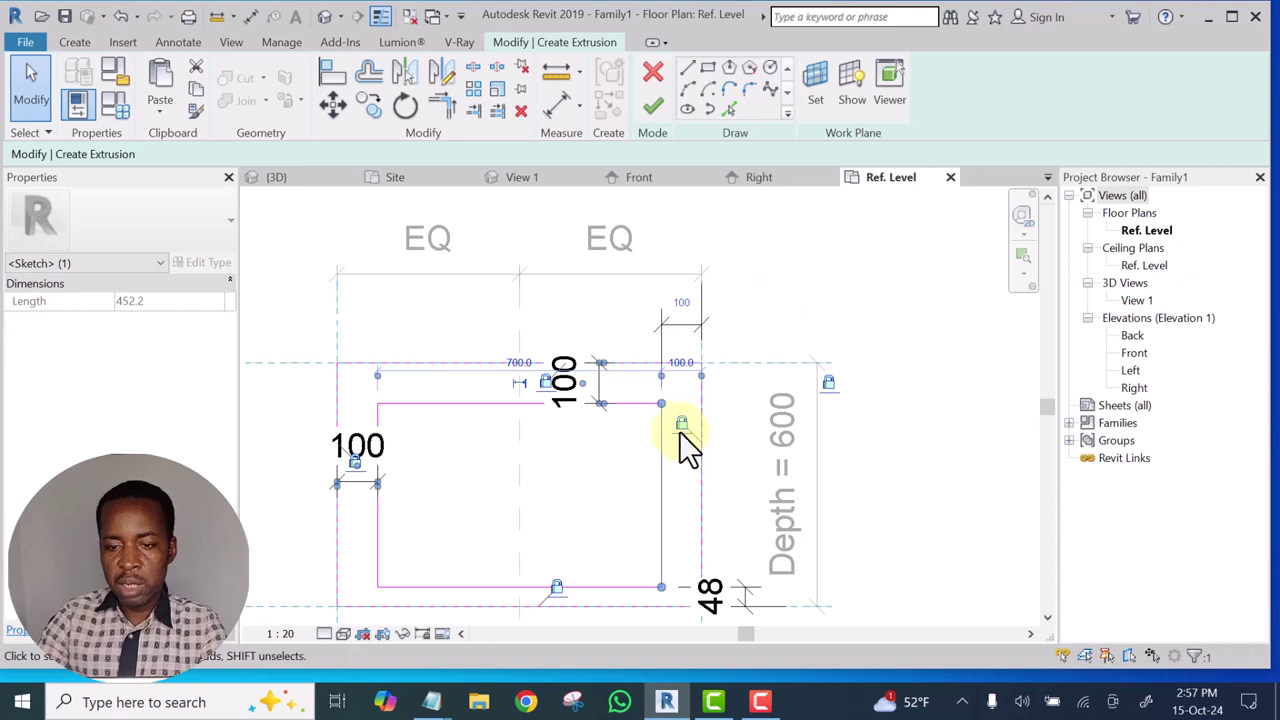
pyautogui.scroll(1, 658, 458)
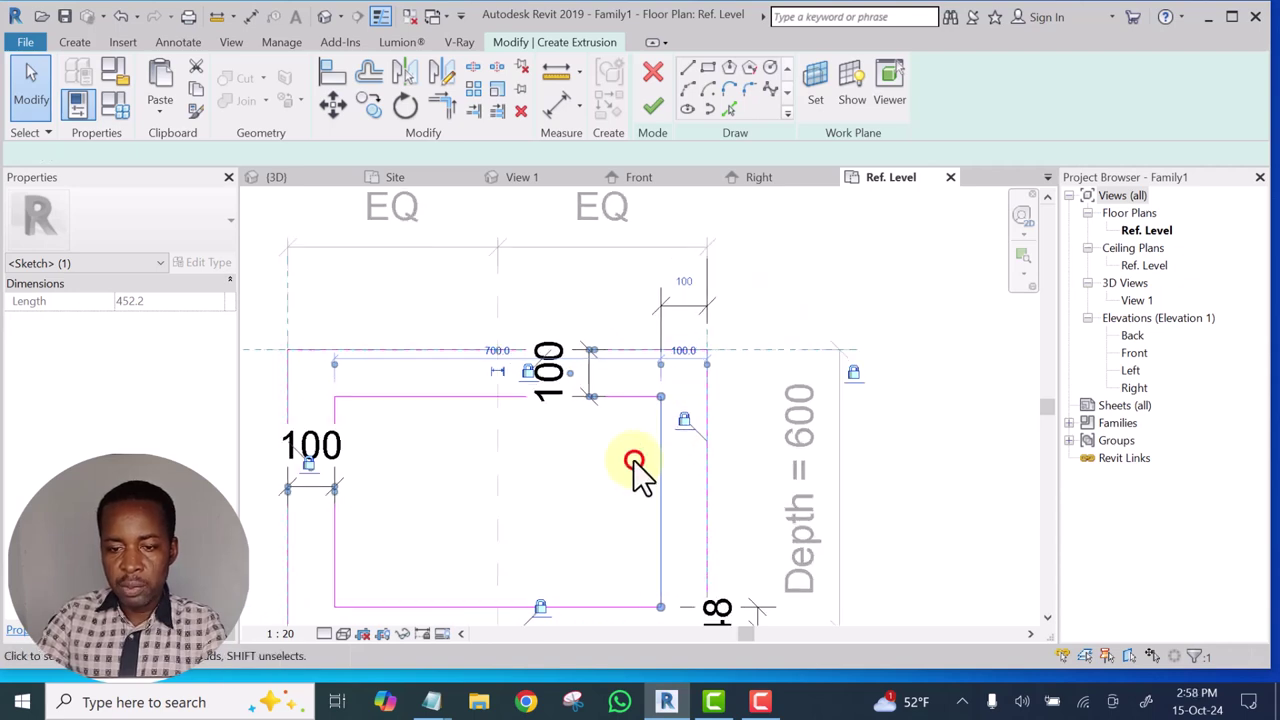
pyautogui.click(678, 307)
pyautogui.scroll(-1, 678, 308)
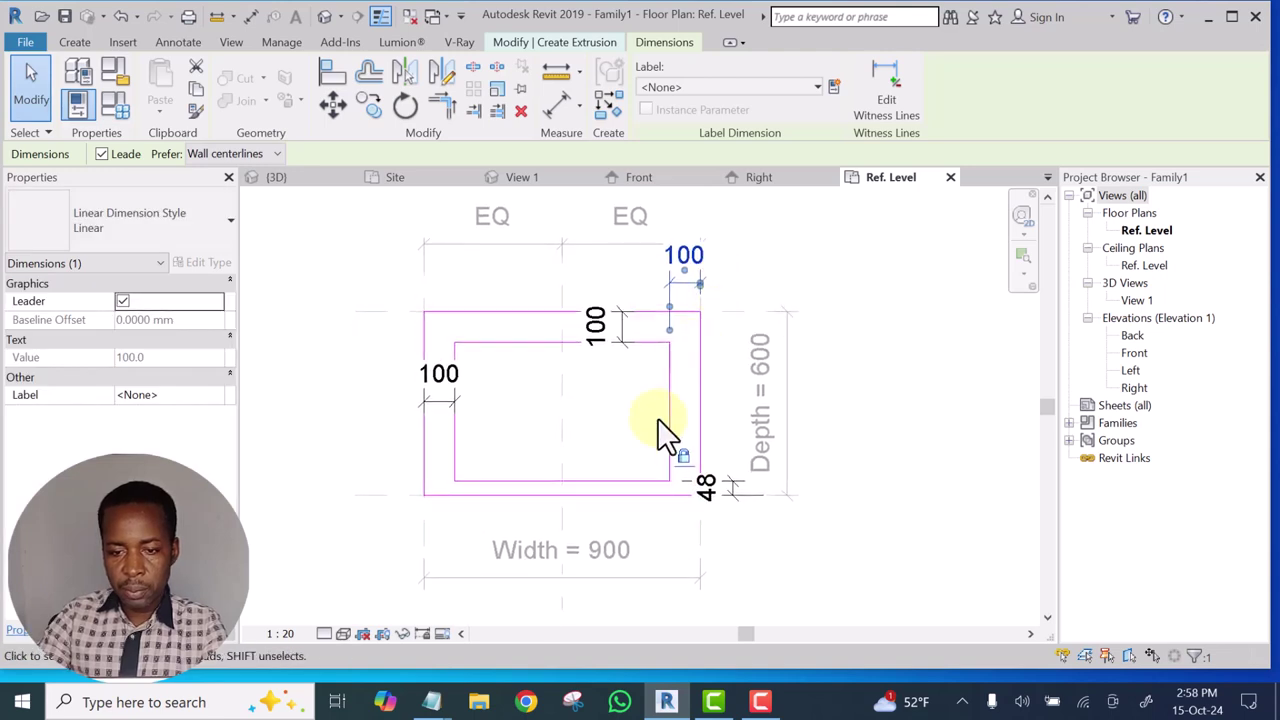
# Set the inner rectangle's lower edge offset from the front reference plane to 100 mm
pyautogui.scroll(1, 610, 445)
pyautogui.scroll(1, 655, 487)
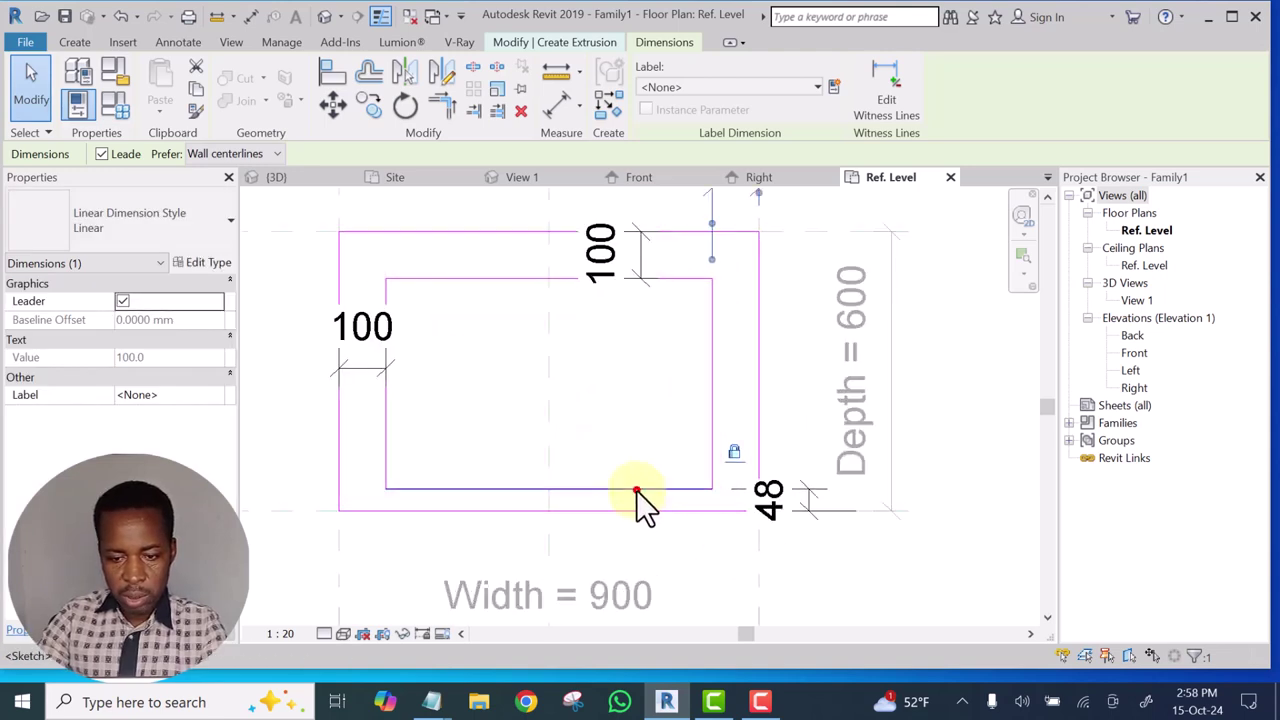
pyautogui.click(636, 490)
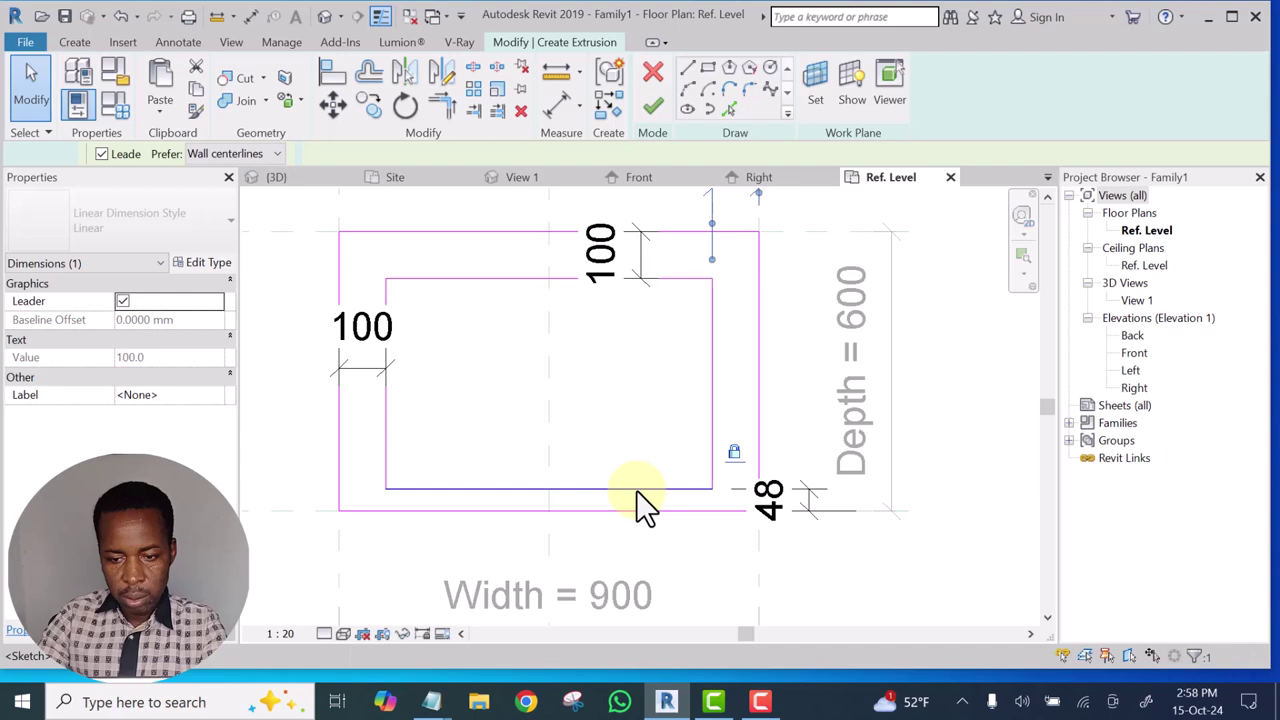
pyautogui.scroll(-2, 636, 512)
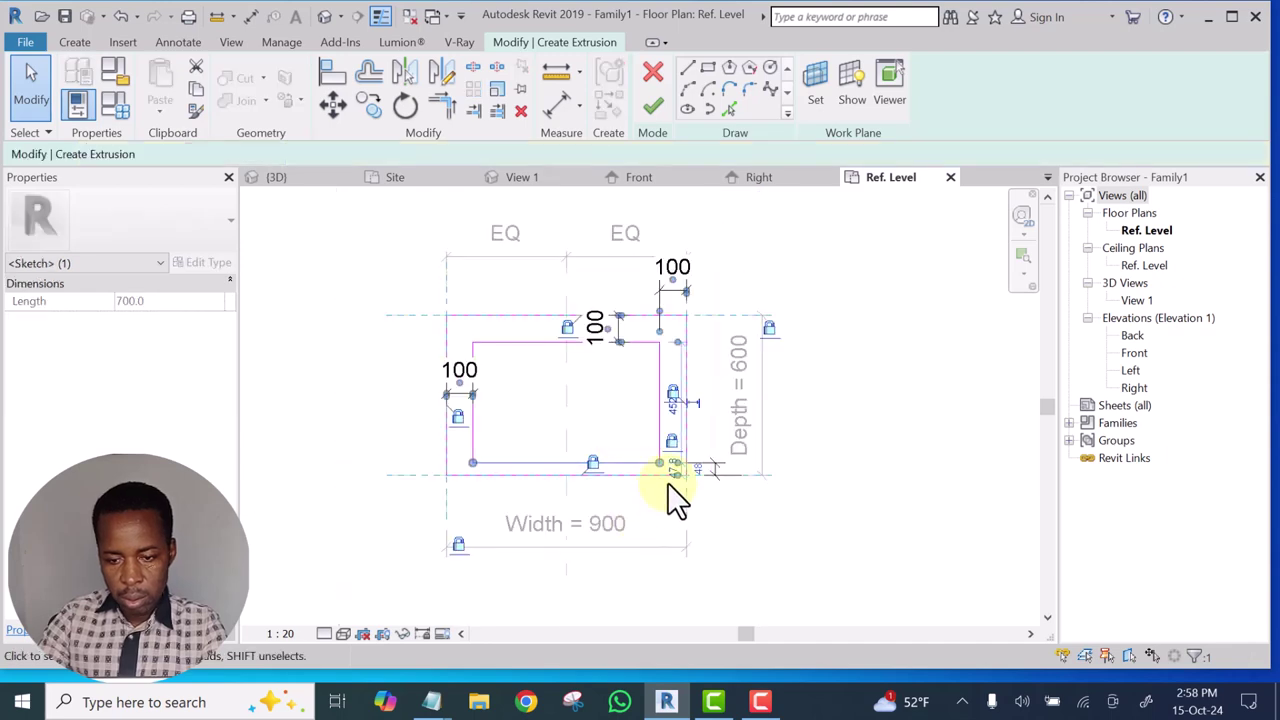
pyautogui.scroll(4, 676, 466)
pyautogui.click(695, 453)
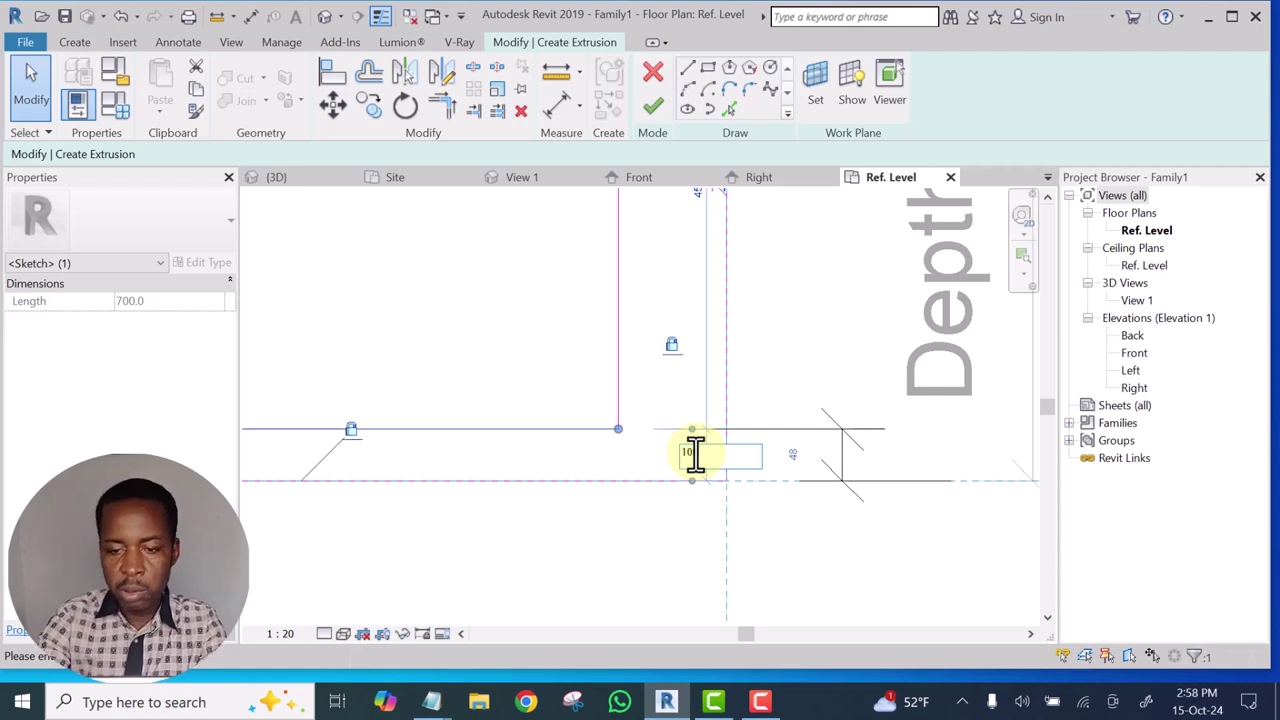
pyautogui.click(493, 324)
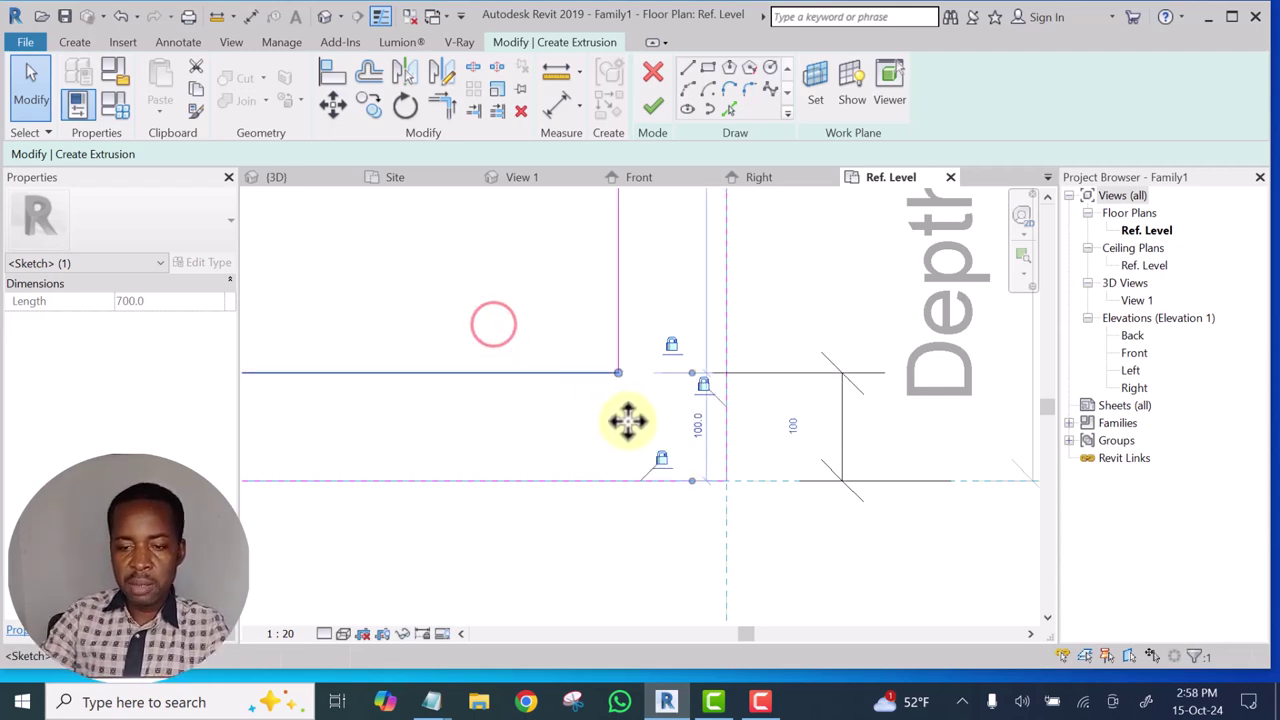
pyautogui.scroll(-3, 744, 500)
pyautogui.click(770, 527)
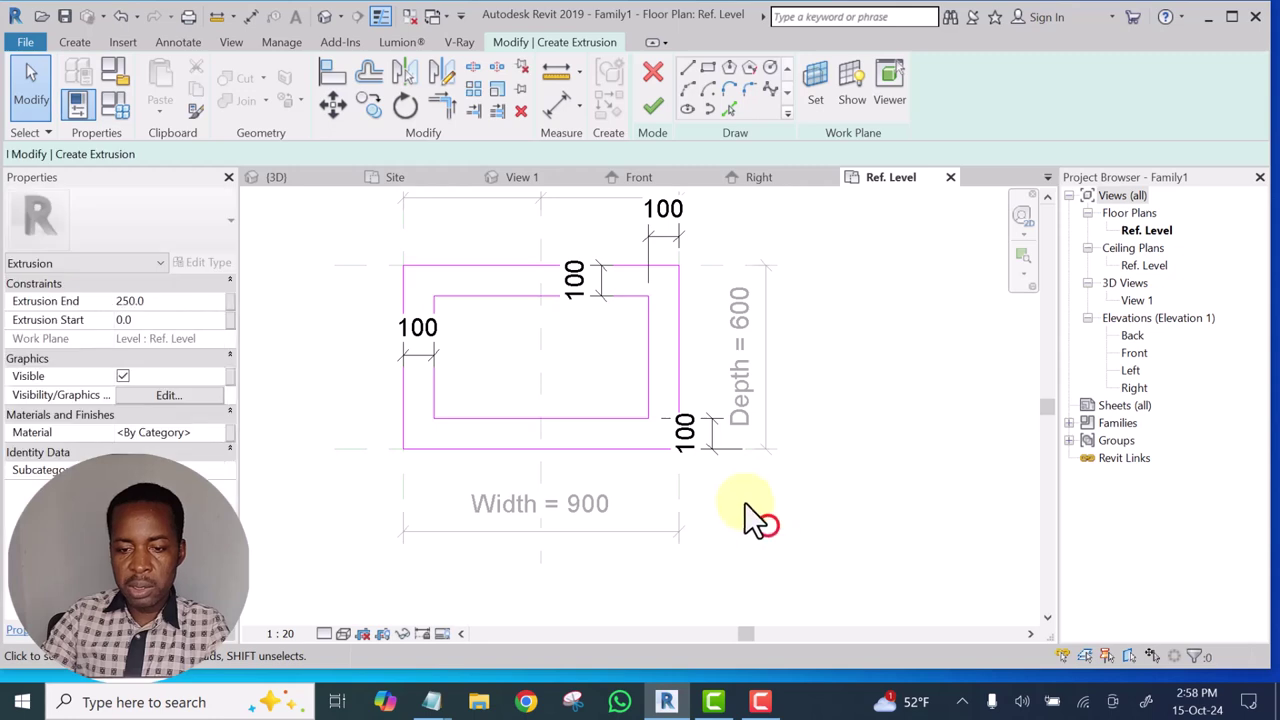
# Lock the 100 mm dimension between the inner rectangle's lower edge and the front reference plane
pyautogui.click(718, 434)
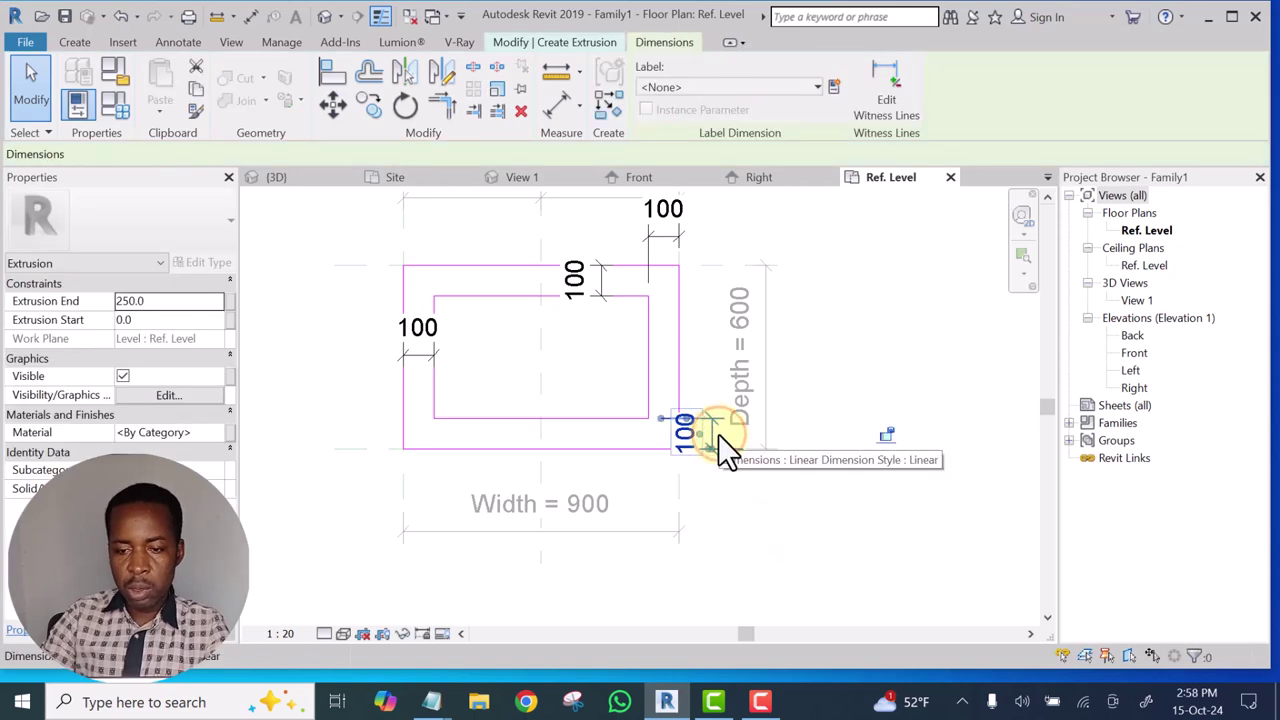
pyautogui.click(887, 434)
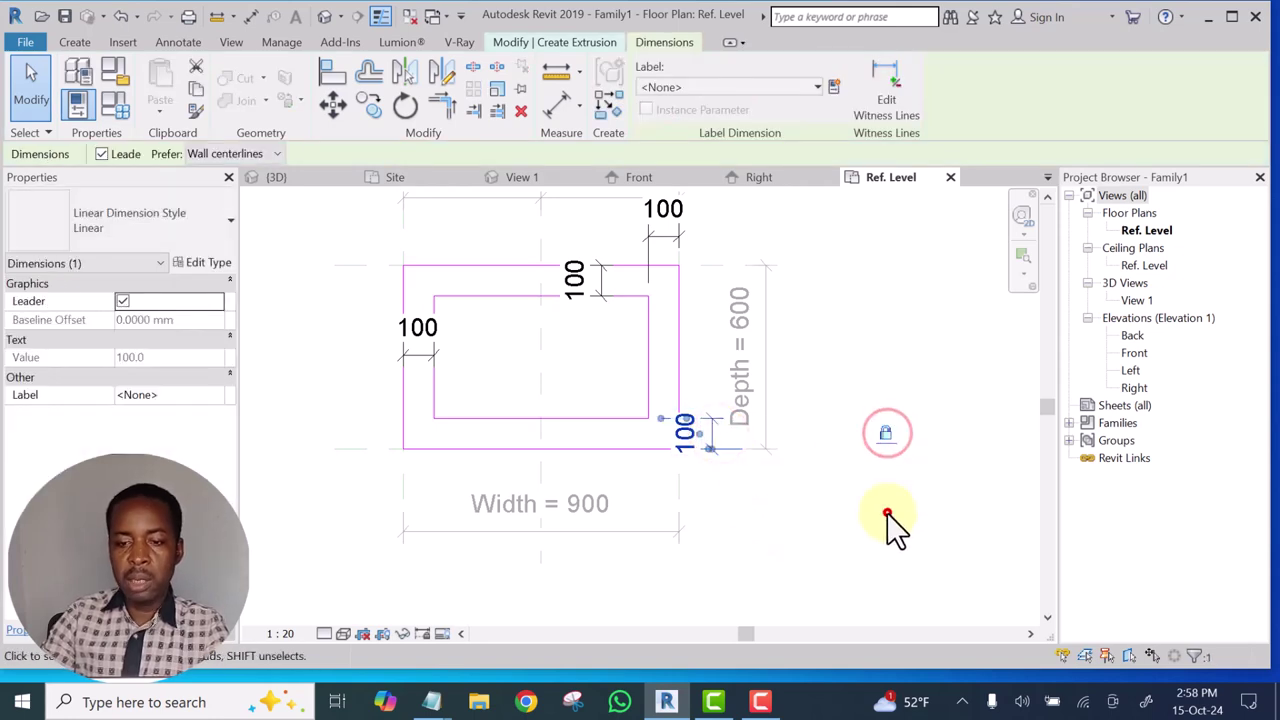
pyautogui.scroll(-4, 887, 513)
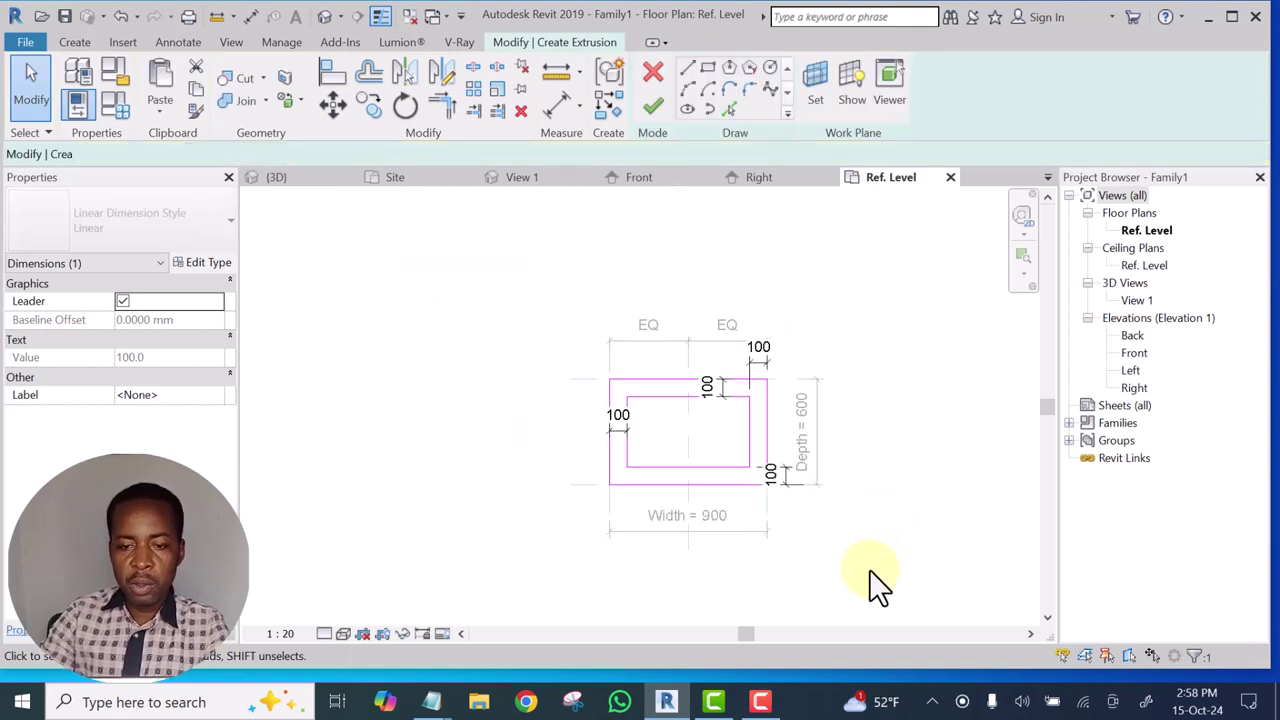
pyautogui.moveTo(869, 569); pyautogui.dragTo(790, 510, button='middle')
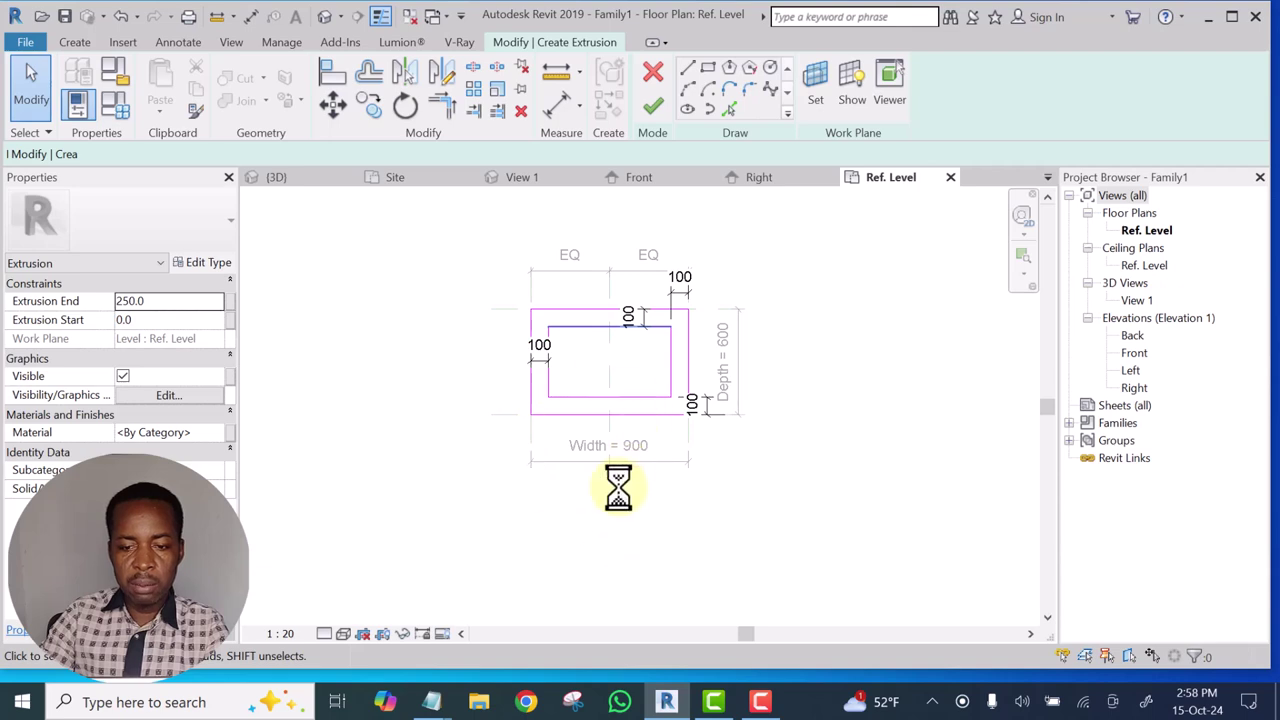
# Open the extrusion's material selection and duplicate the Default material as "Flower Pot"
pyautogui.click(214, 430)
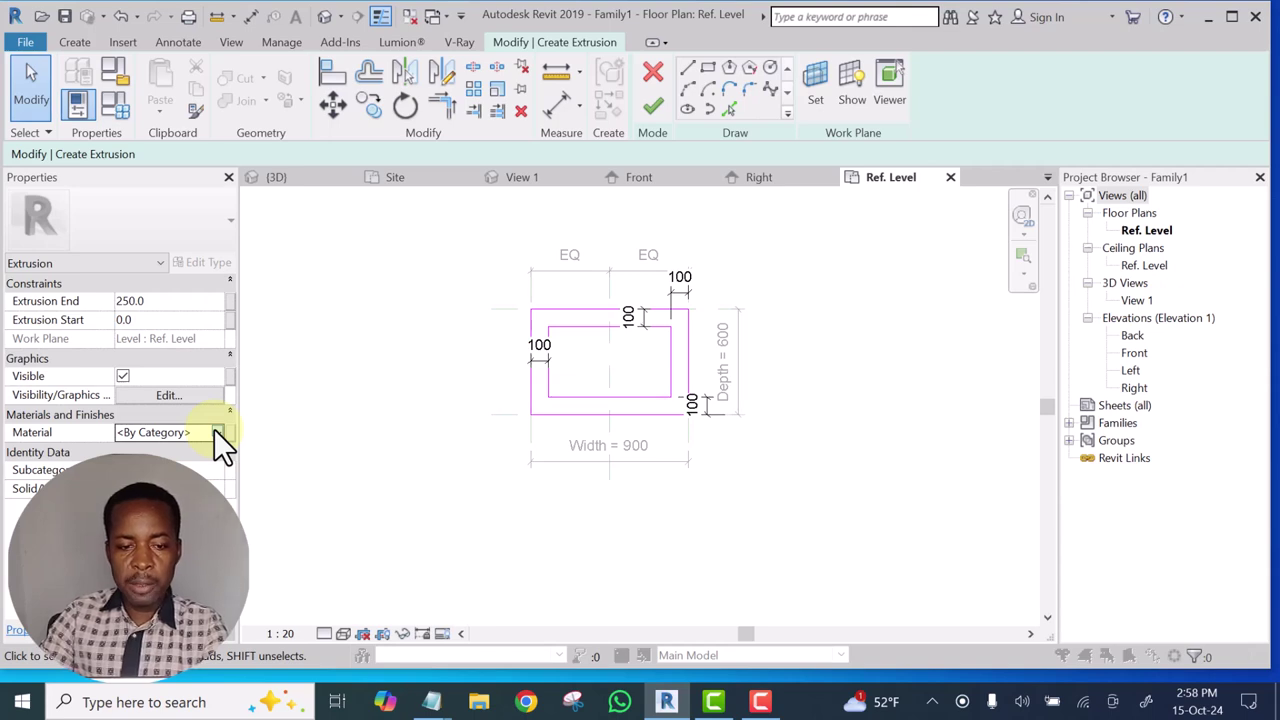
pyautogui.click(216, 431)
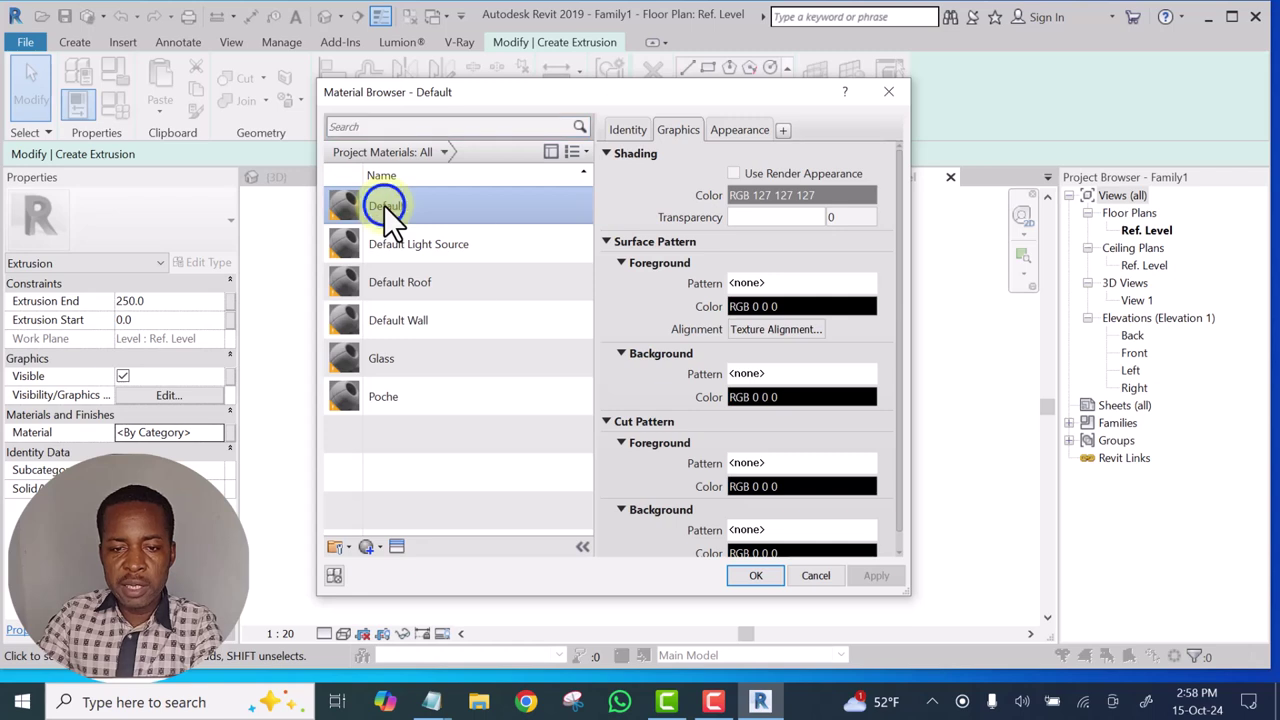
pyautogui.rightClick(398, 208)
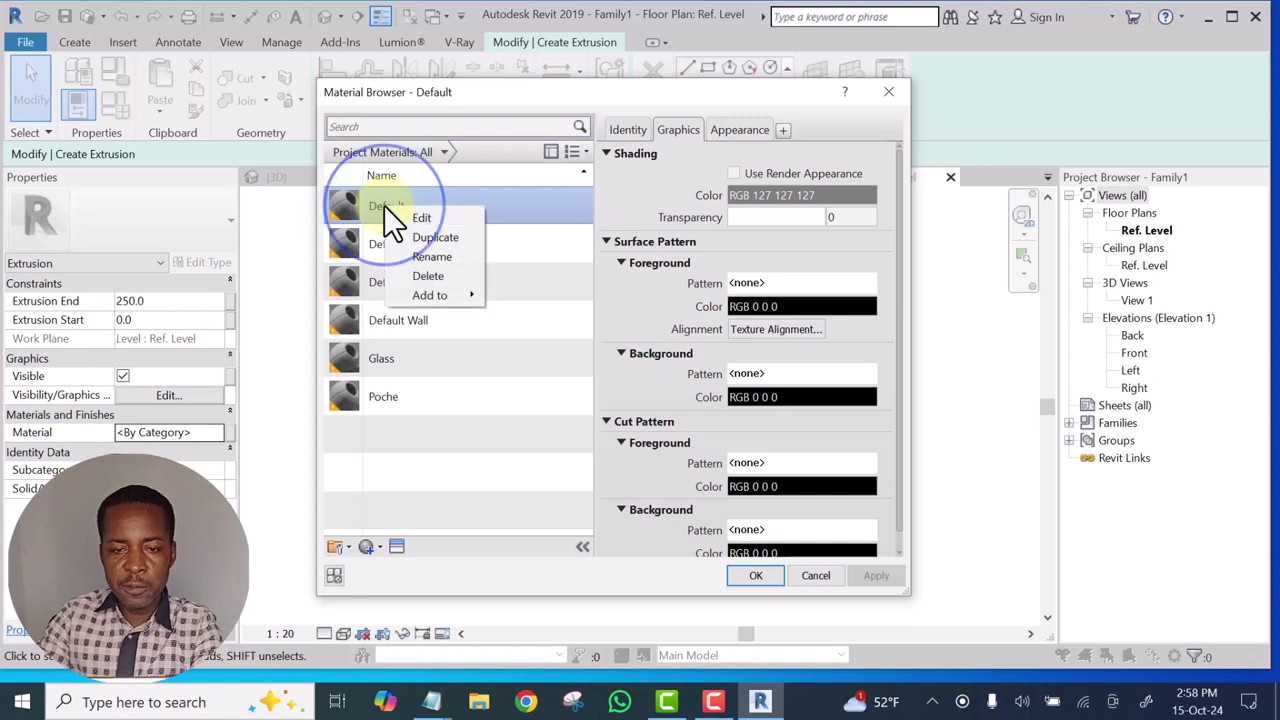
pyautogui.click(436, 236)
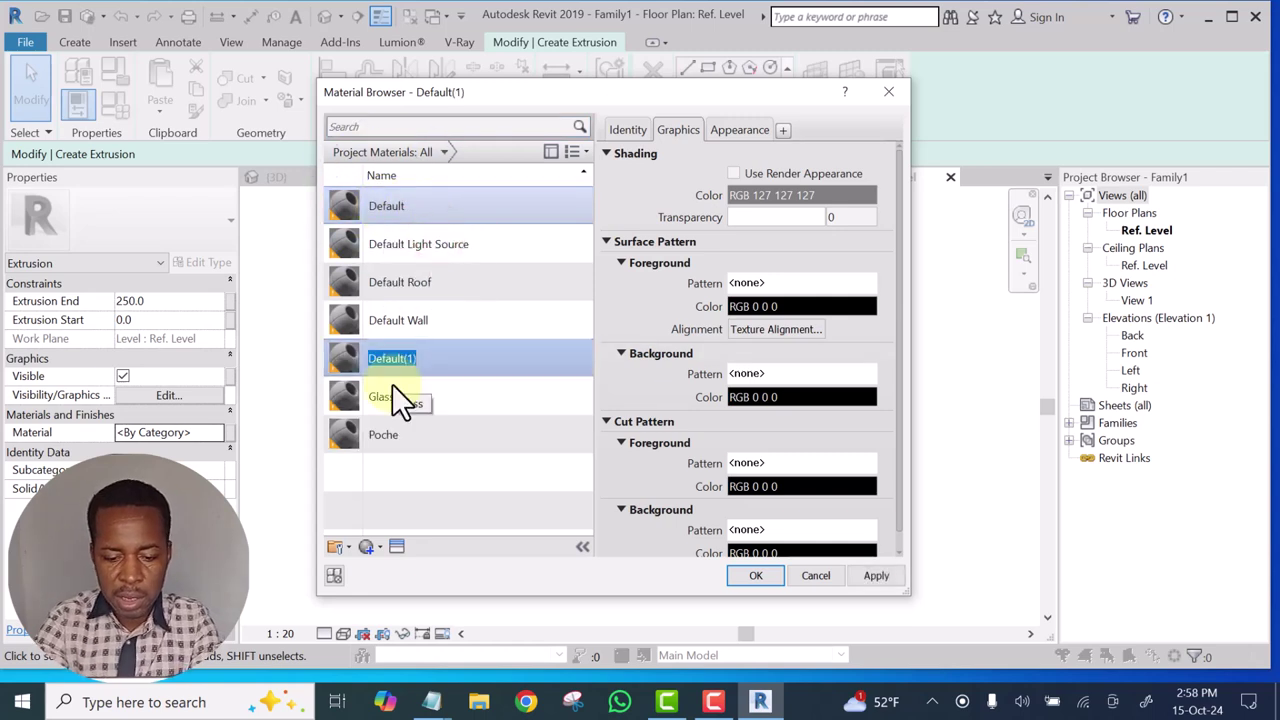
pyautogui.write('Flower Pot')
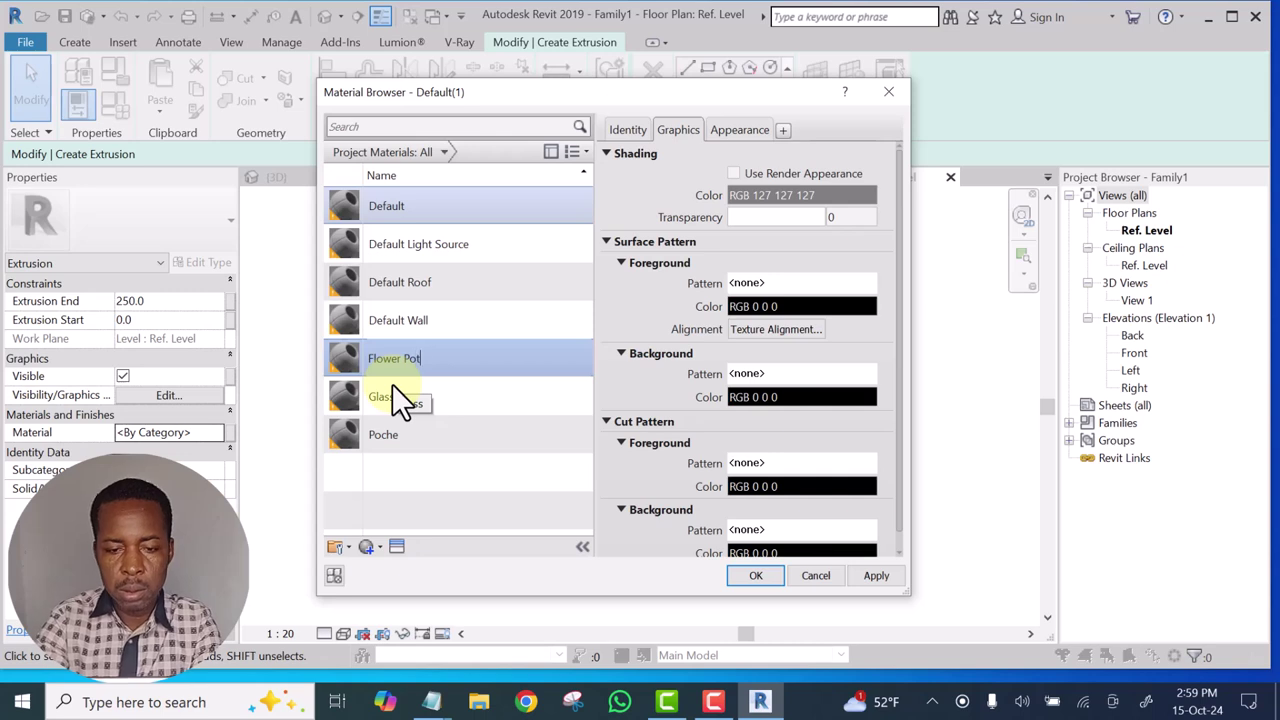
# Replace Flower Pot's appearance asset with 12in Non-Uniform Soldier - Burgundy from the Appearance Library and use the render appearance for shading
pyautogui.click(724, 127)
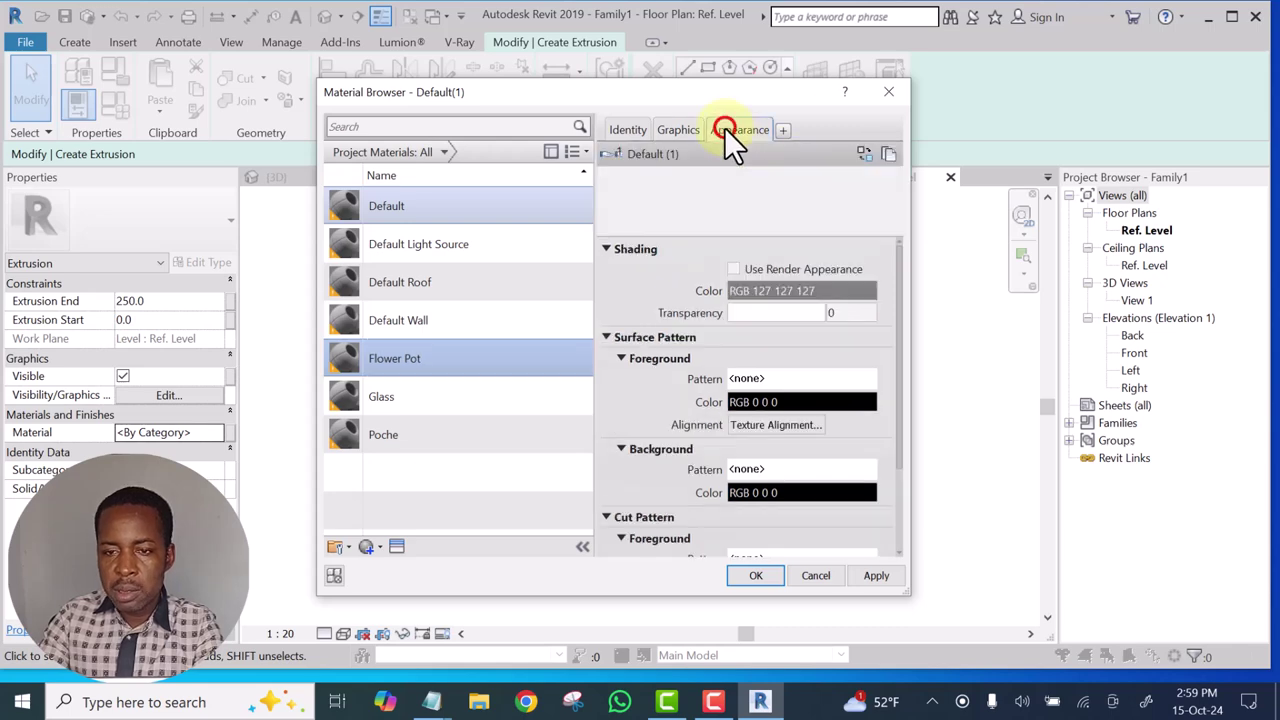
pyautogui.click(864, 154)
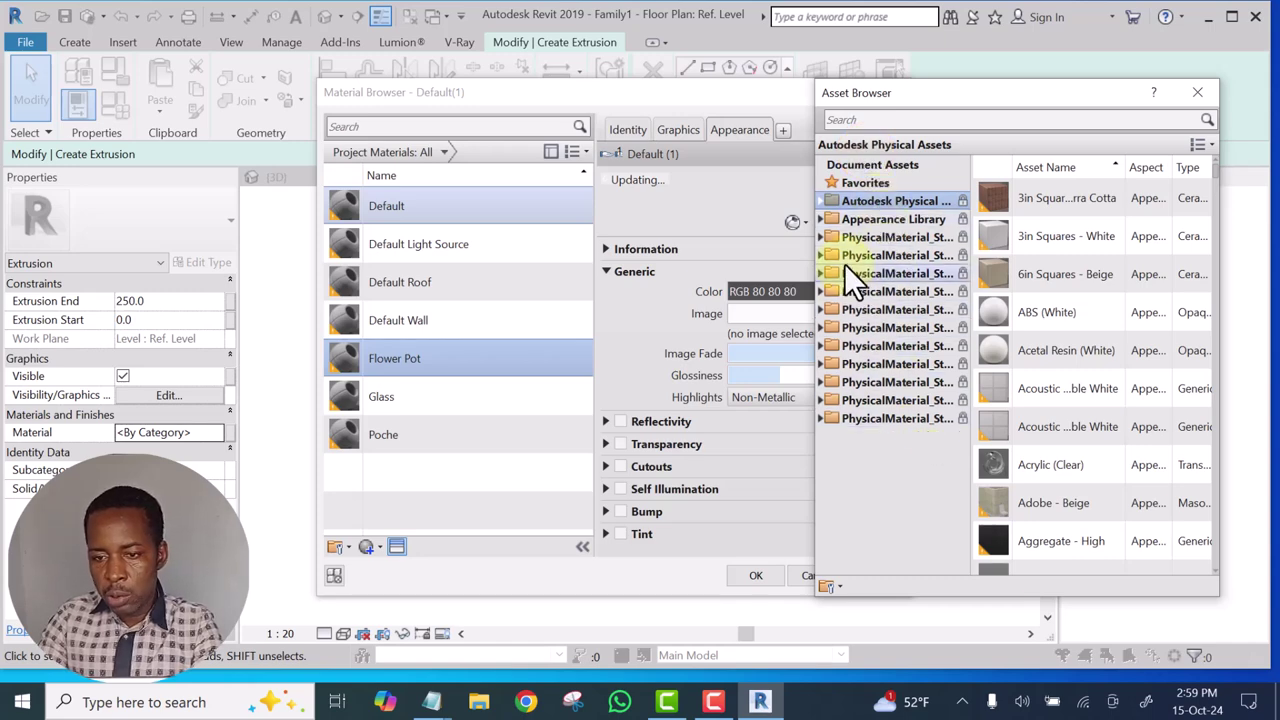
pyautogui.click(849, 219)
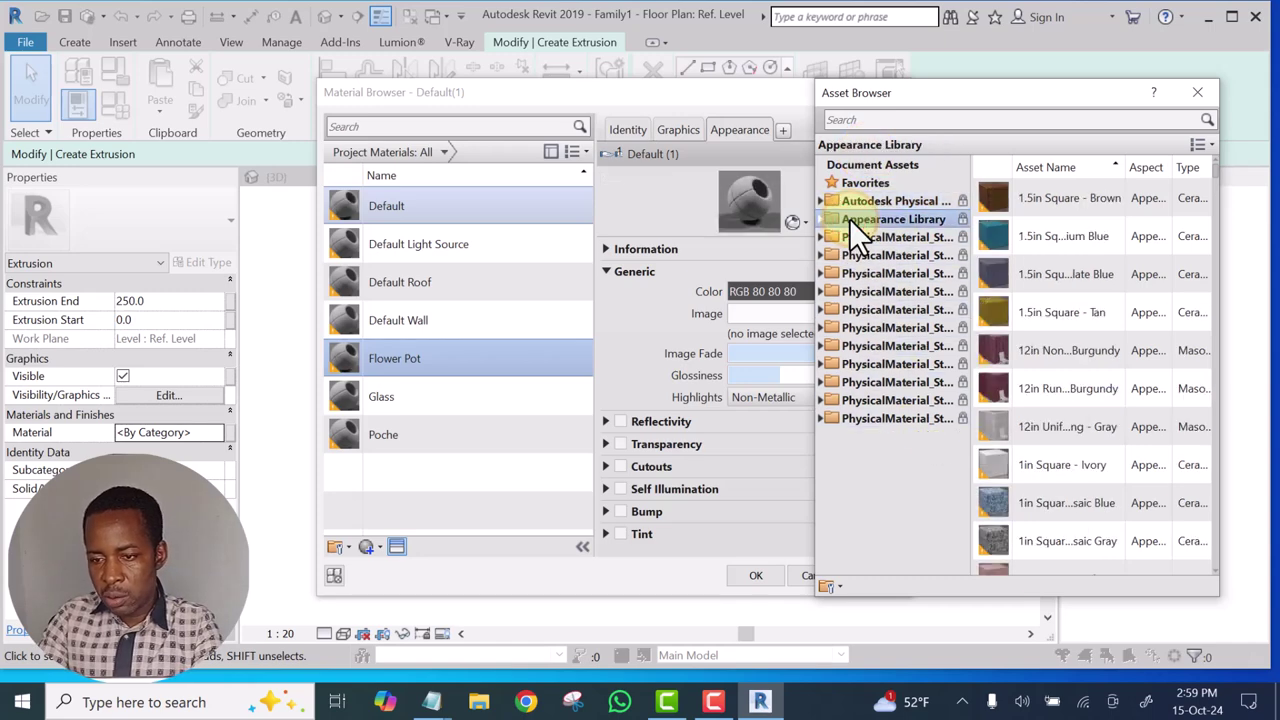
pyautogui.rightClick(1041, 344)
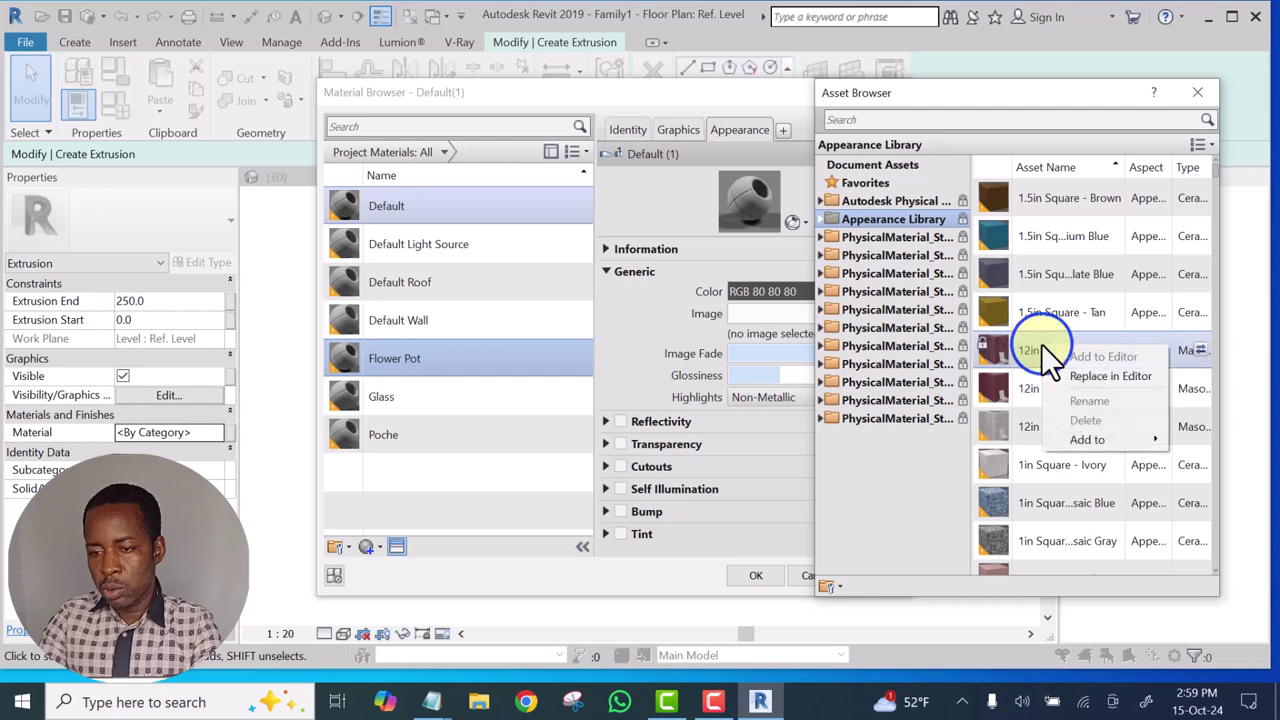
pyautogui.click(1093, 375)
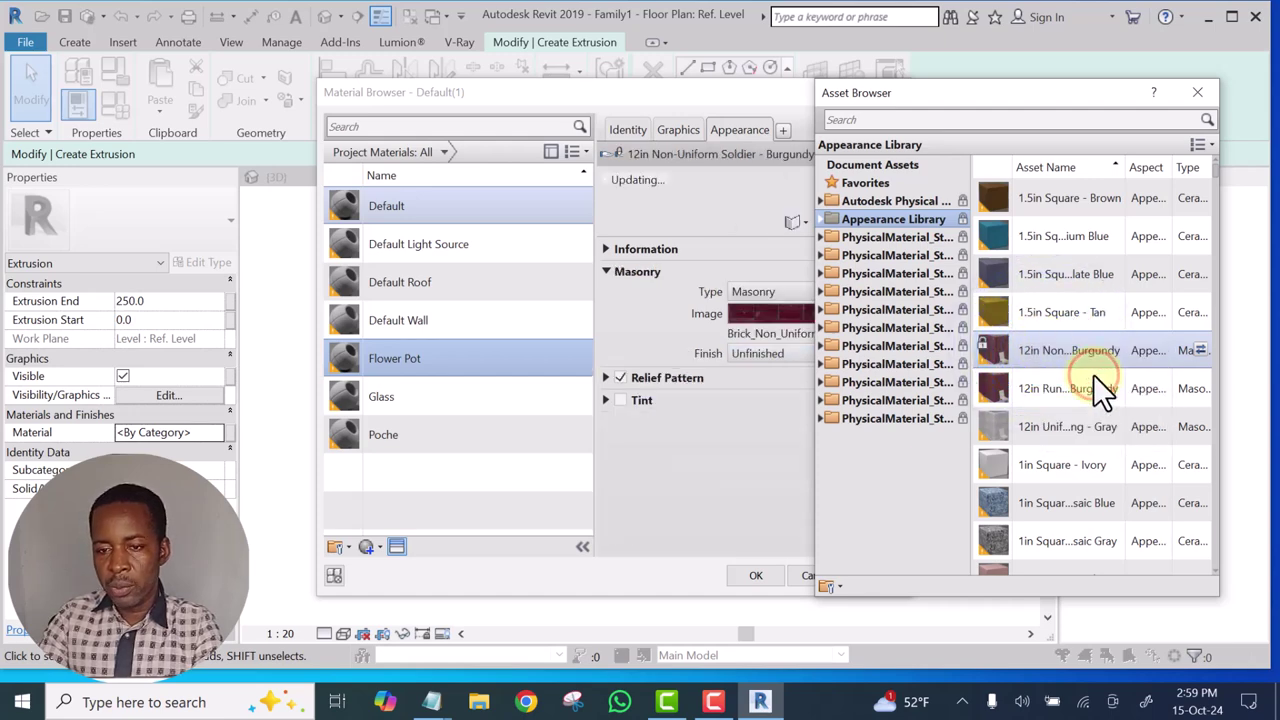
pyautogui.click(715, 216)
pyautogui.moveTo(801, 316)
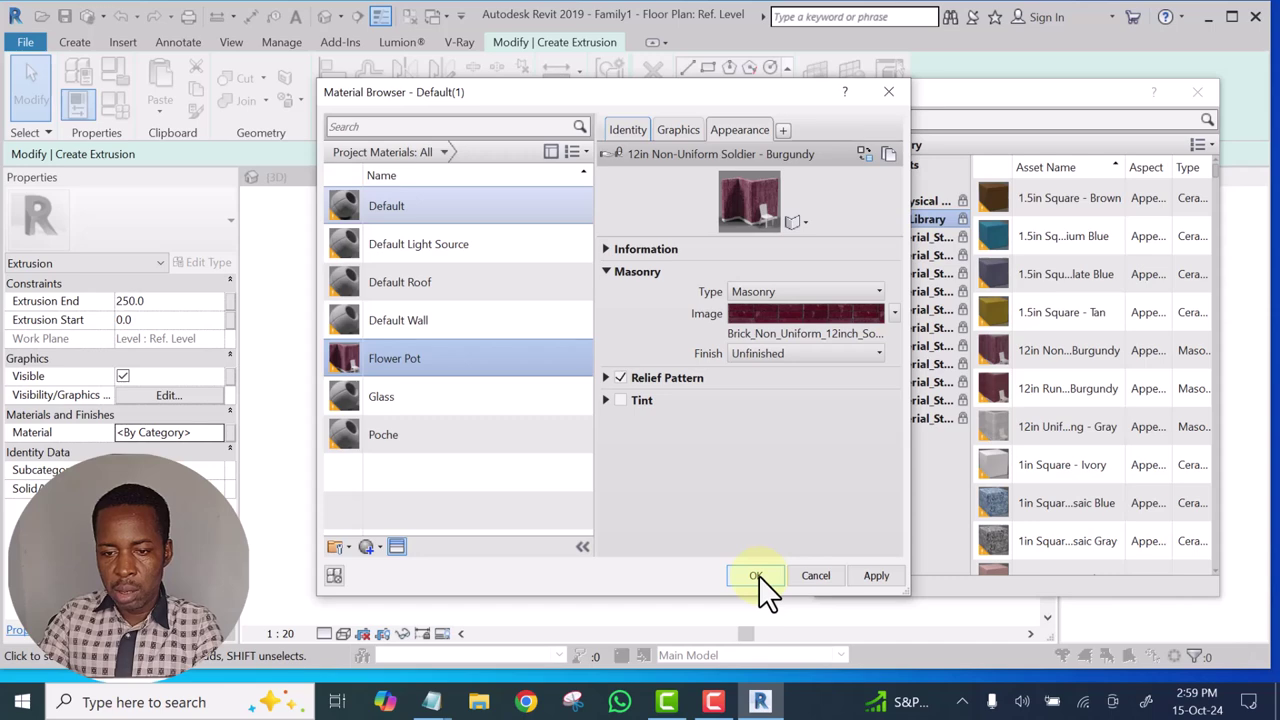
pyautogui.click(676, 129)
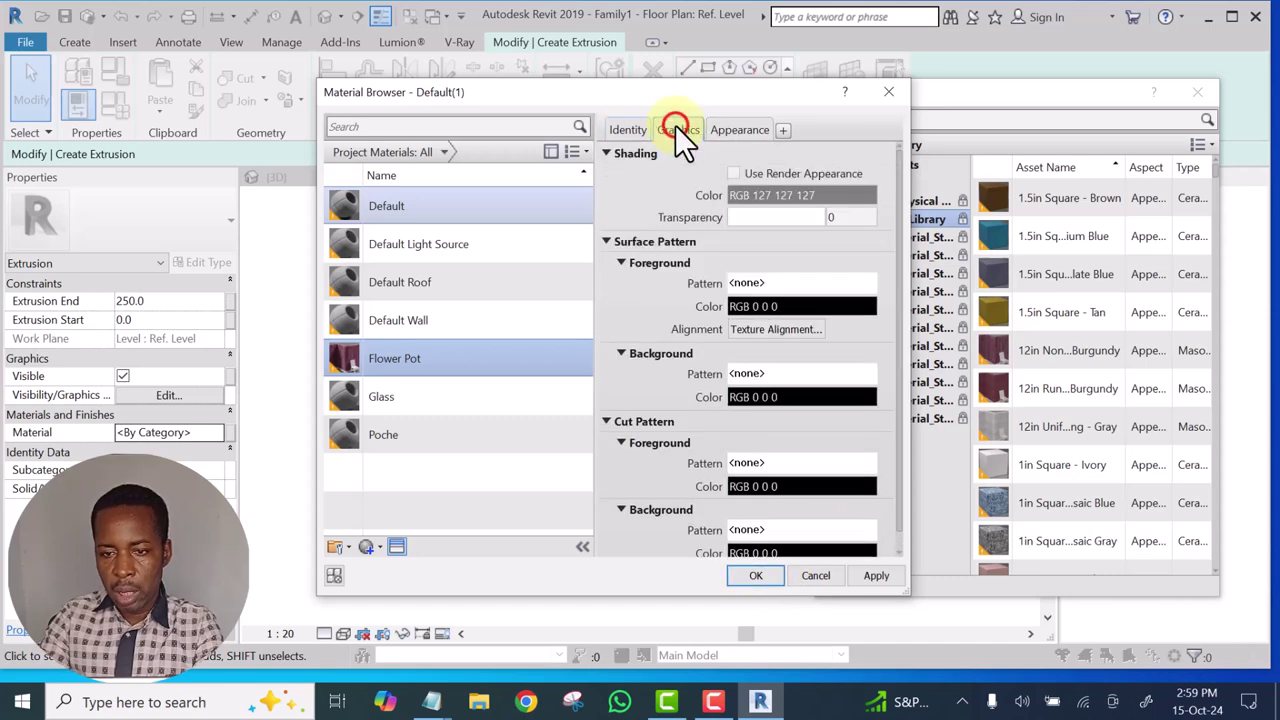
pyautogui.click(733, 173)
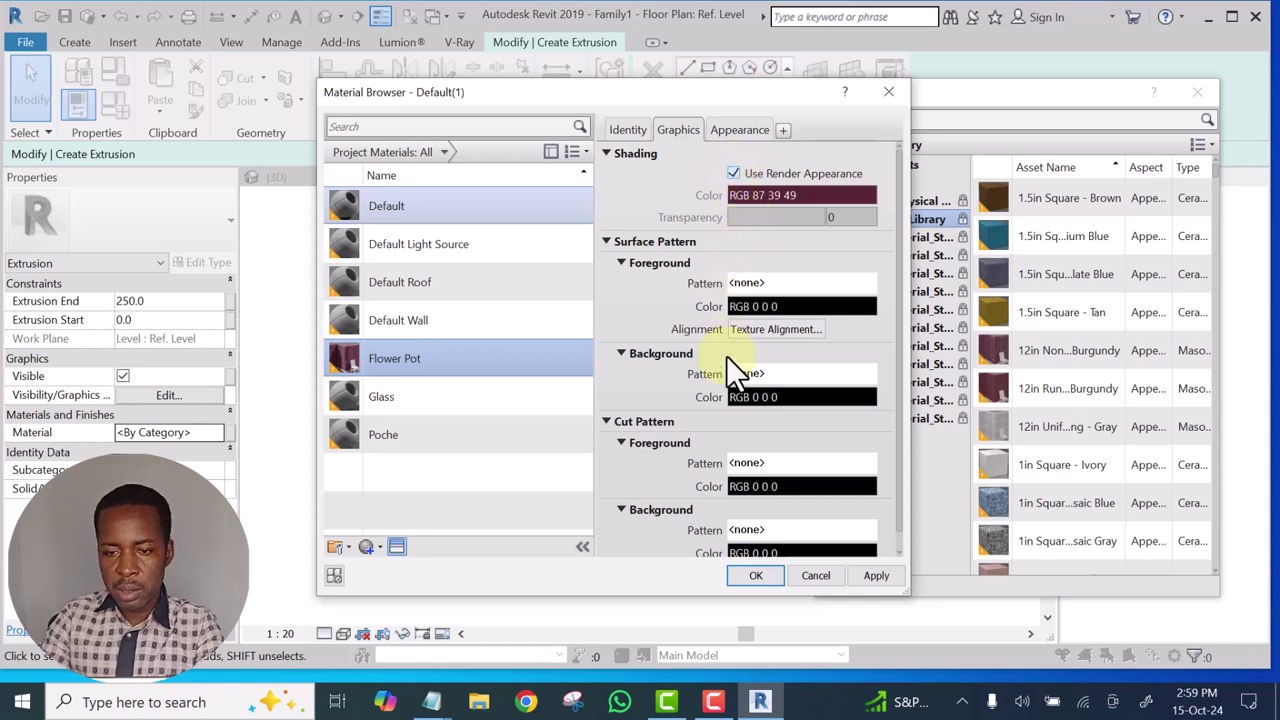
# Set Flower Pot's surface background pattern to the Crosshatch drafting pattern and assign the material to the extrusion
pyautogui.click(777, 375)
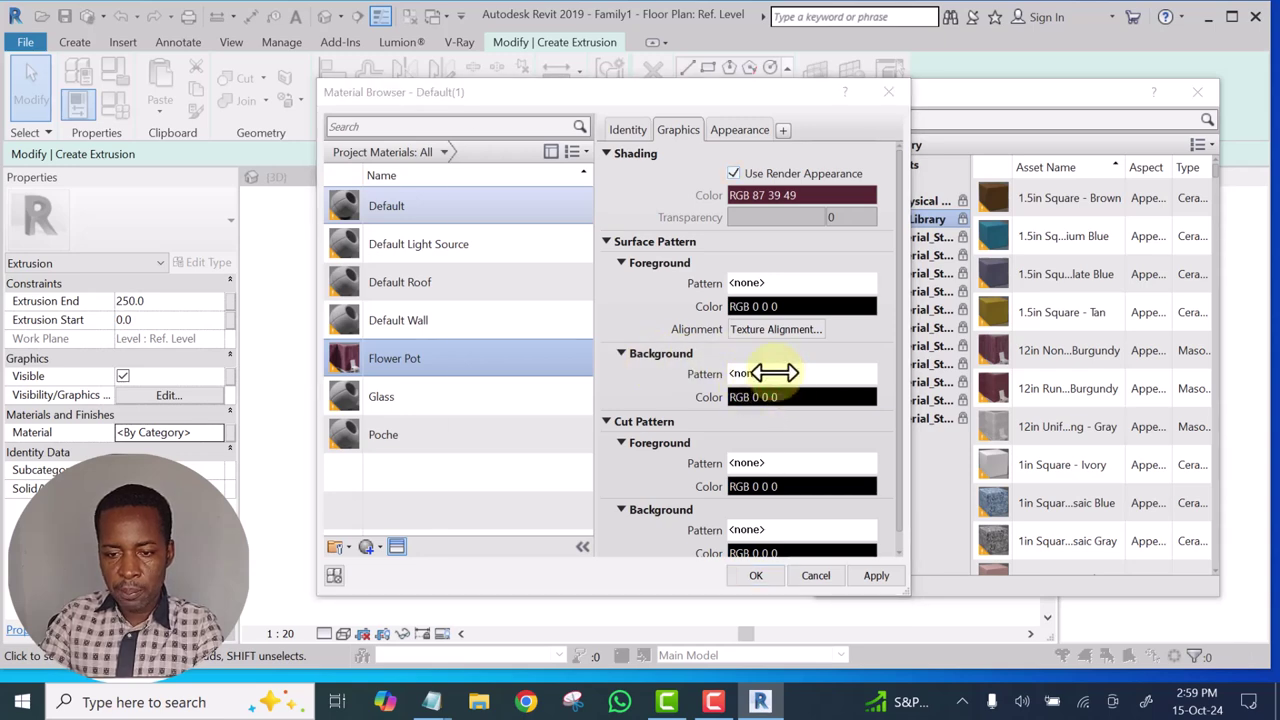
pyautogui.moveTo(745, 326); pyautogui.dragTo(741, 267)
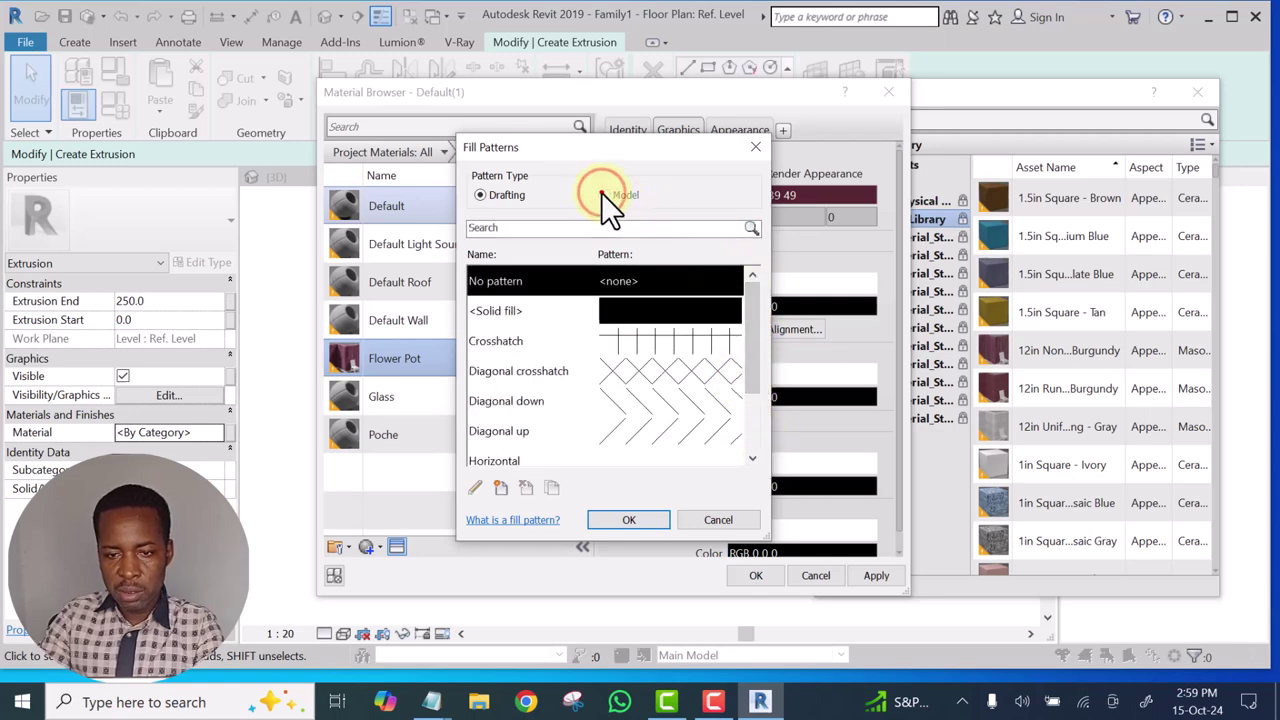
pyautogui.click(658, 336)
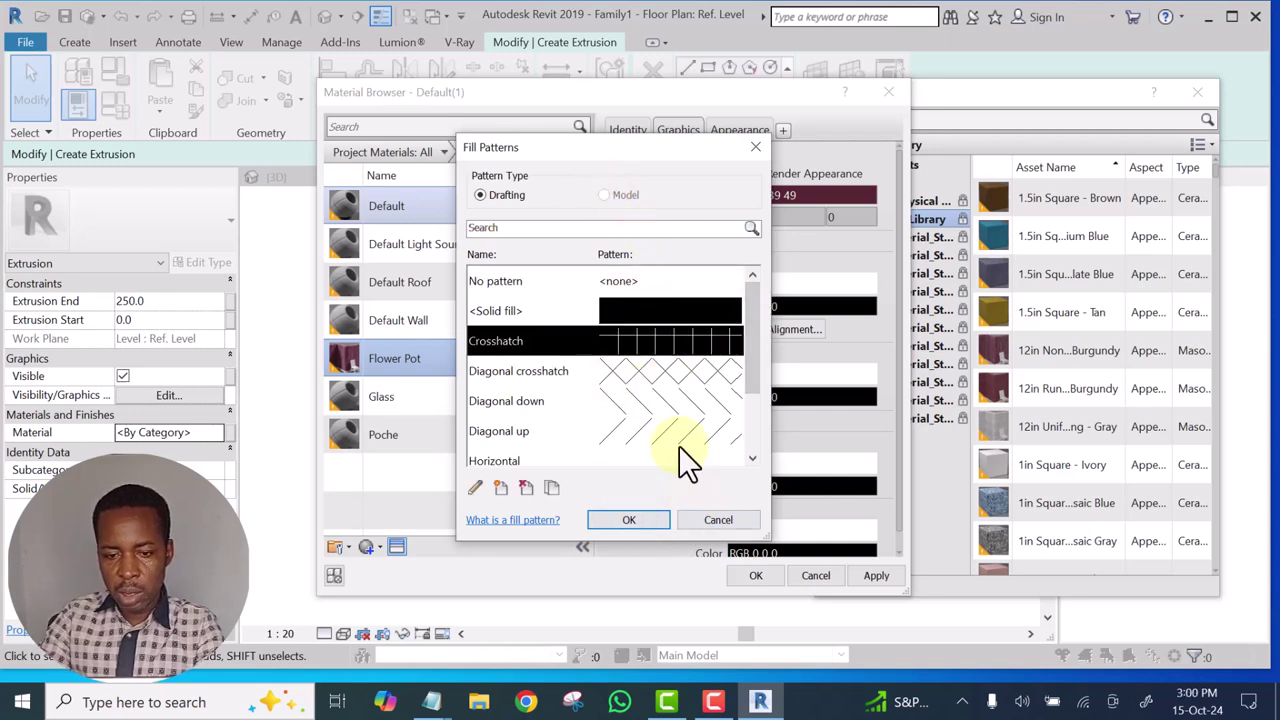
pyautogui.click(662, 375)
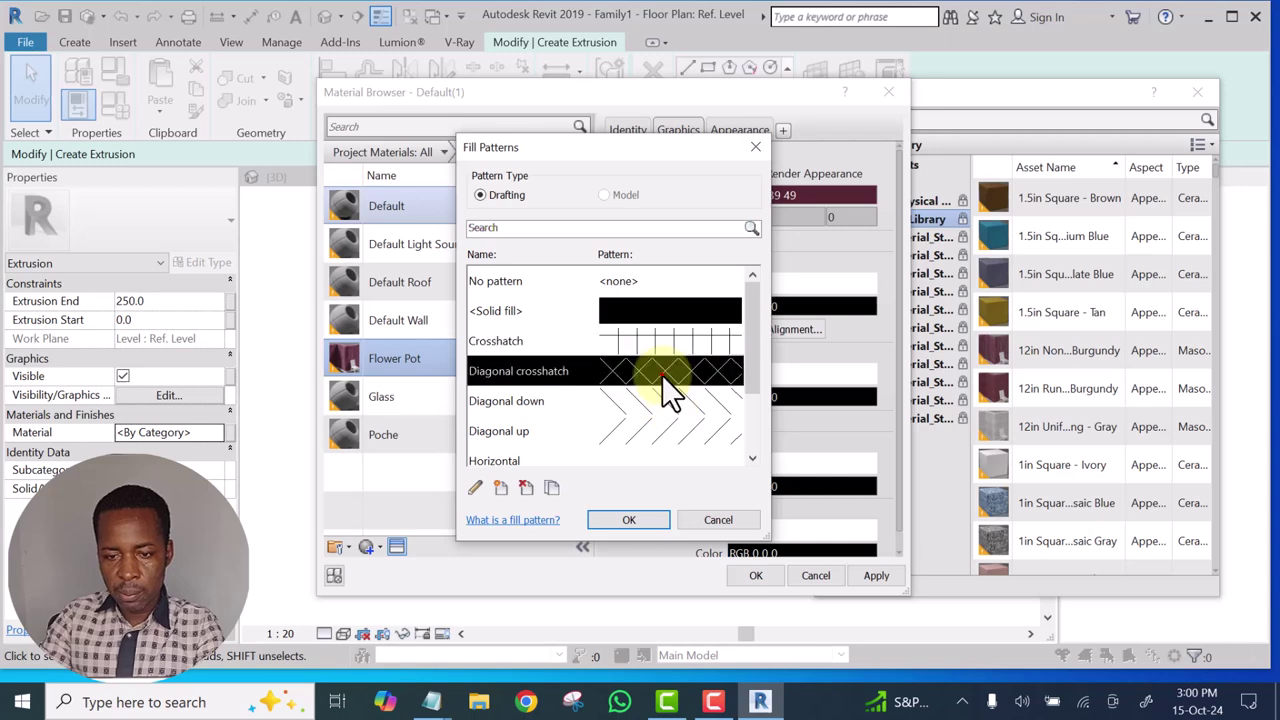
pyautogui.click(659, 339)
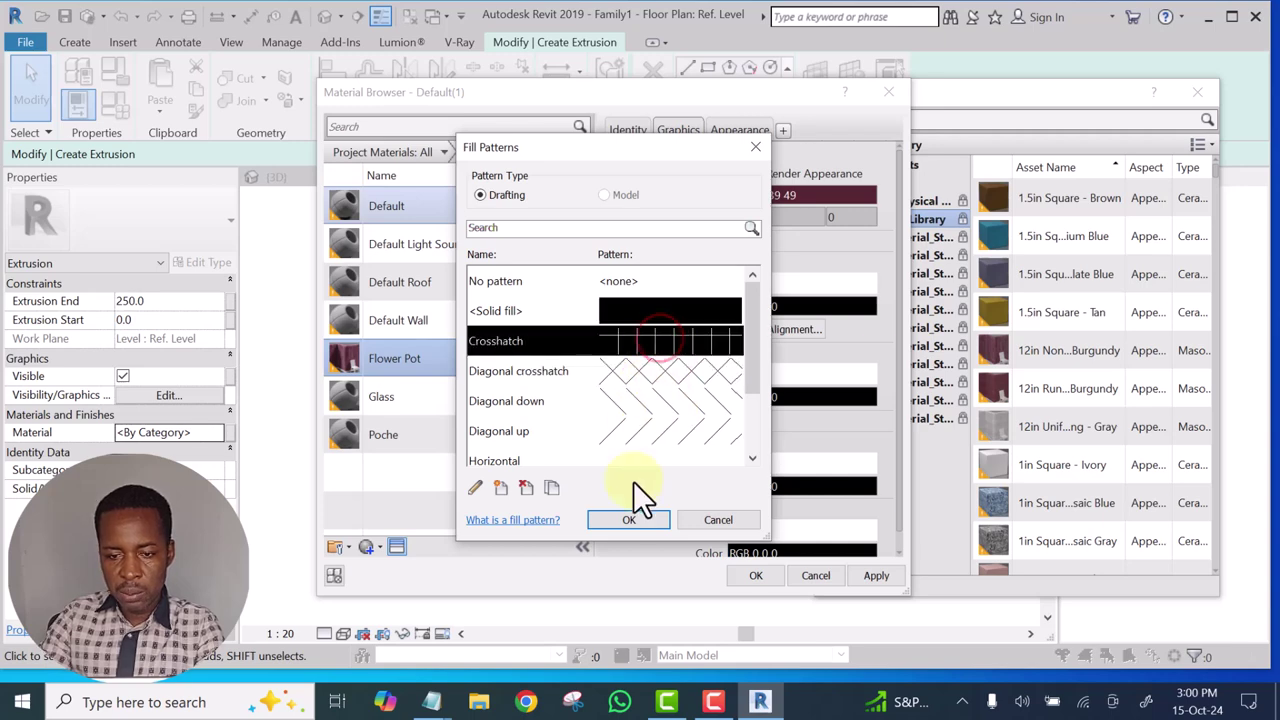
pyautogui.click(630, 519)
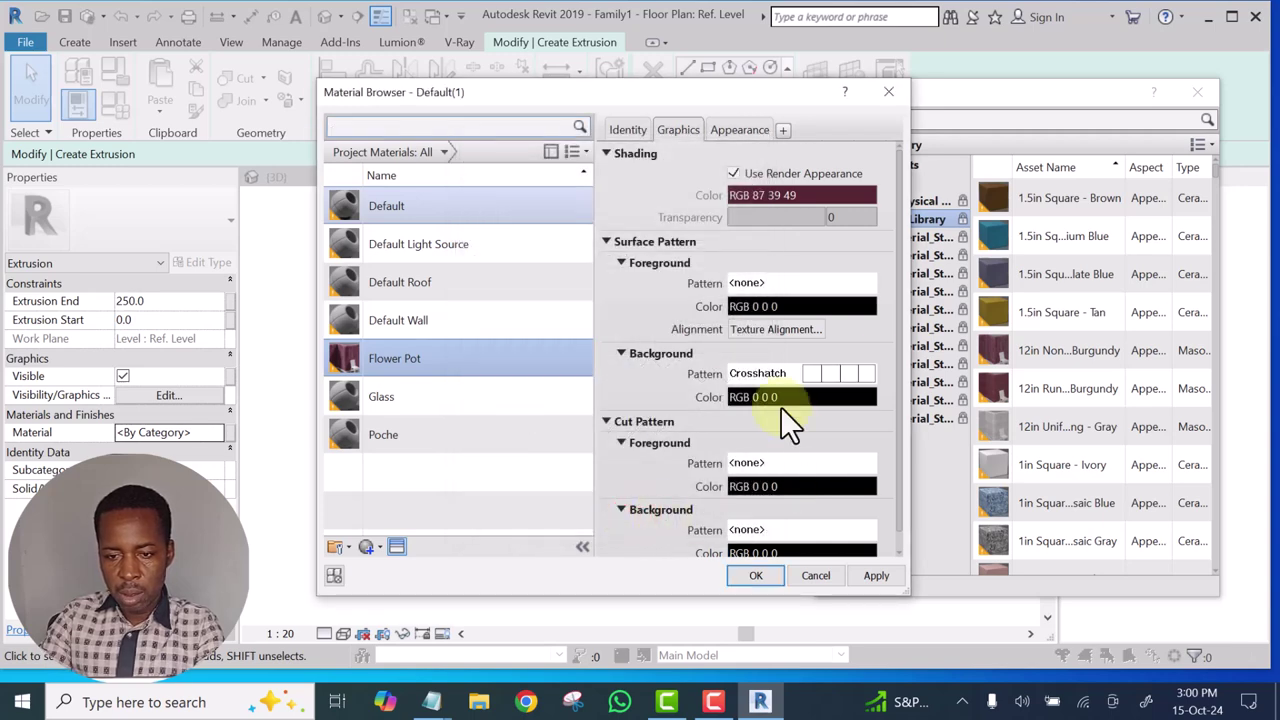
pyautogui.scroll(-1, 775, 360)
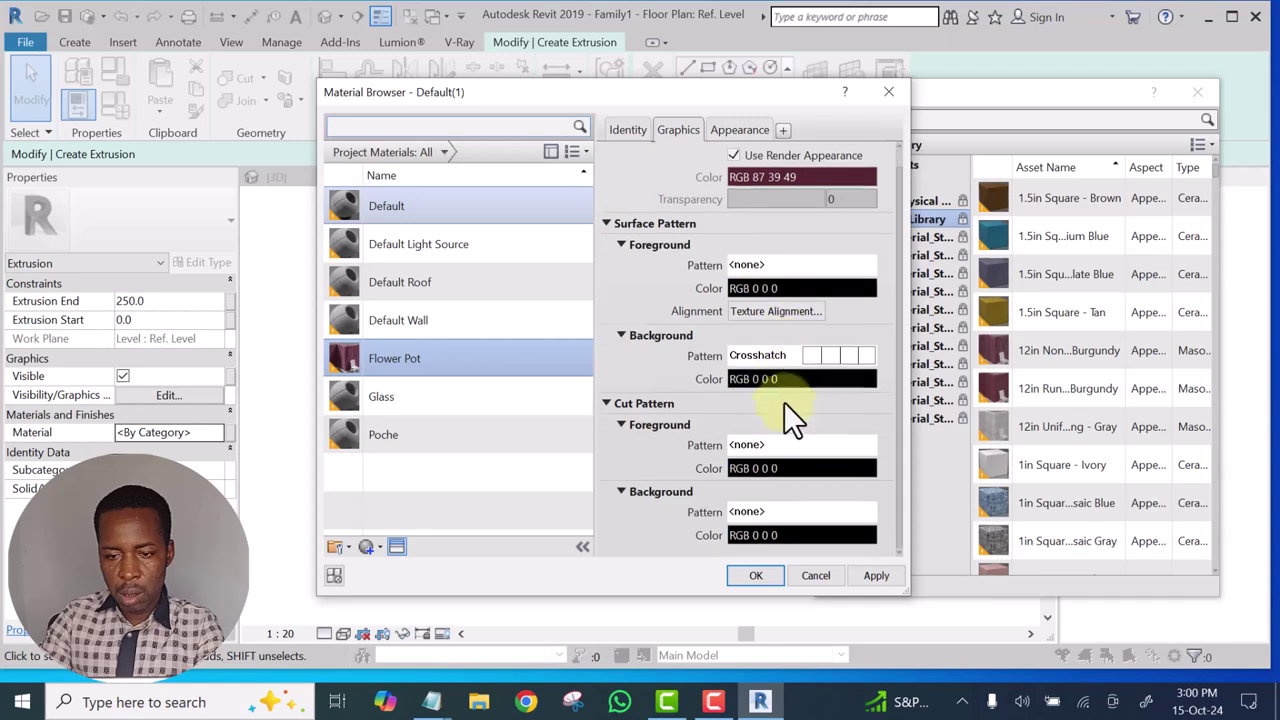
pyautogui.click(754, 573)
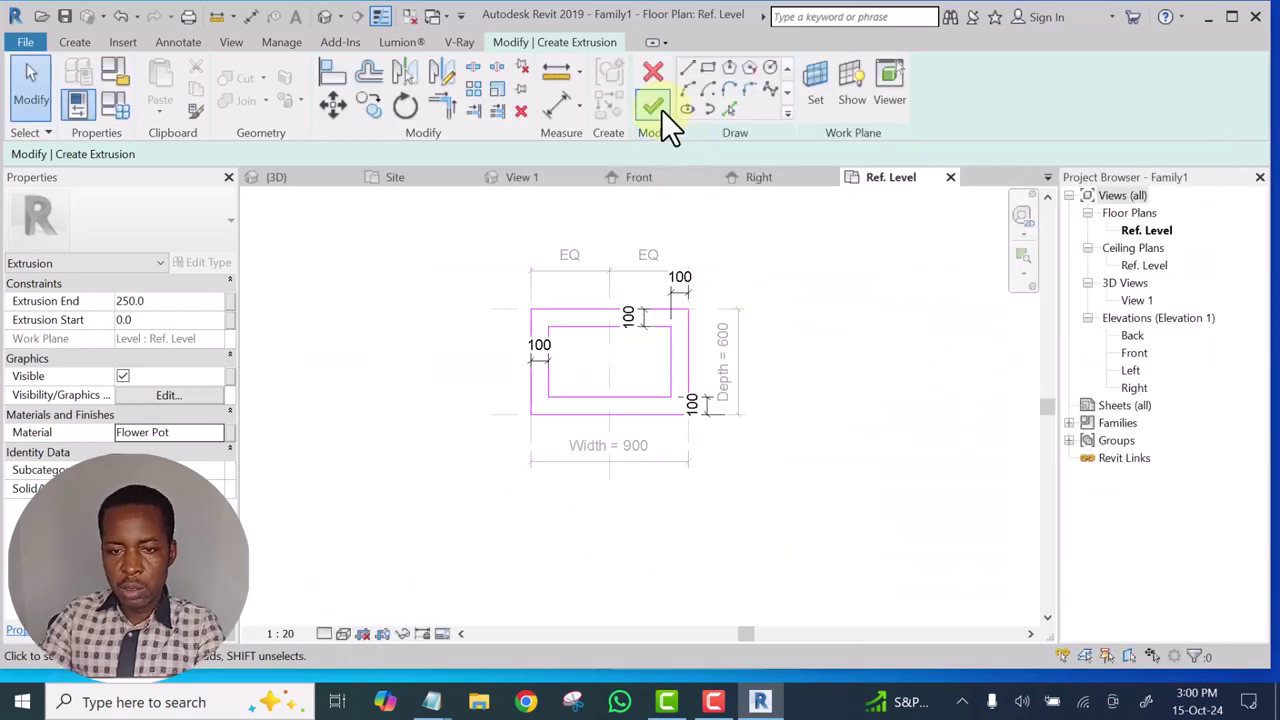
# Set the extrusion end to 600 mm, finish the extrusion sketch and deselect the solid
pyautogui.click(155, 302)
pyautogui.doubleClick(155, 302)
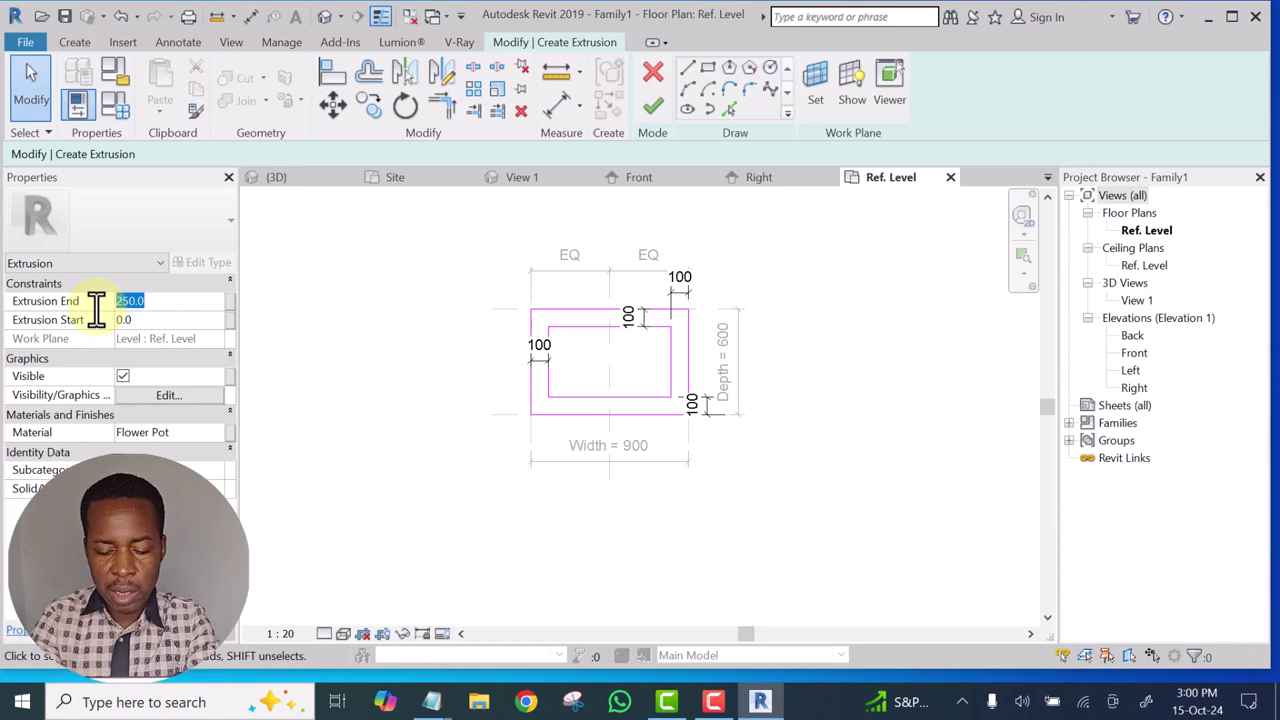
pyautogui.write('600')
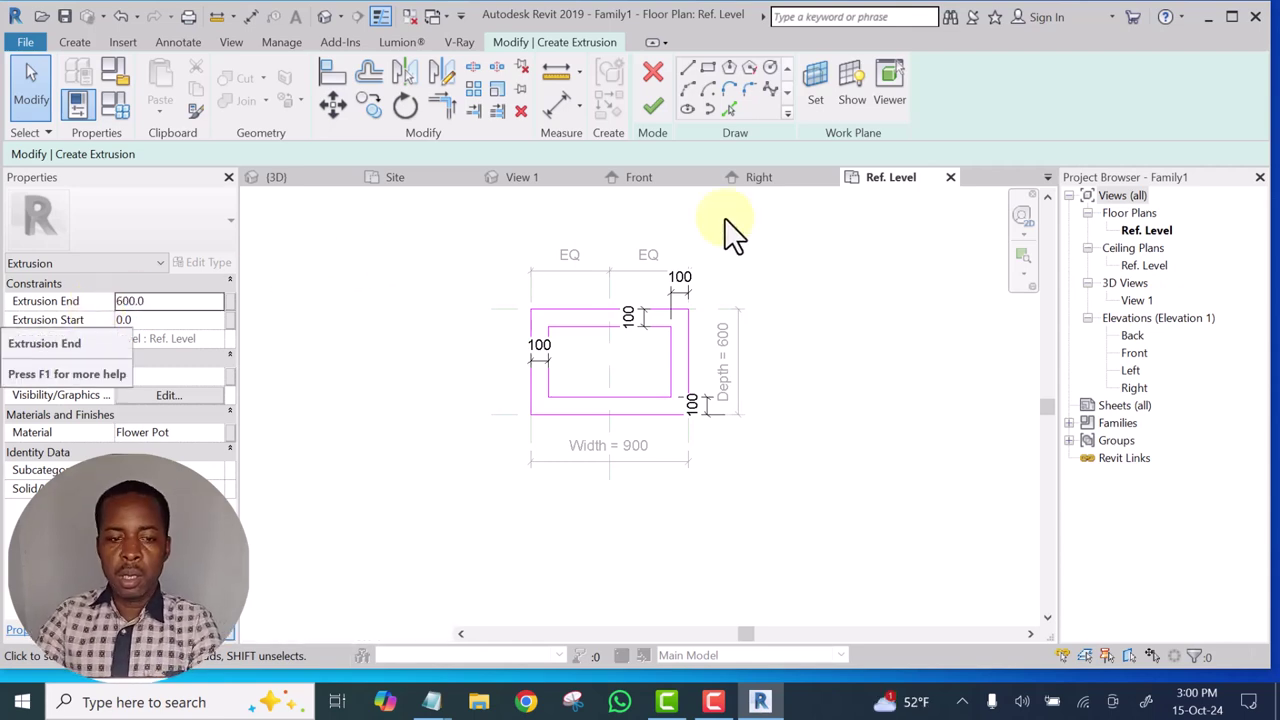
pyautogui.click(650, 108)
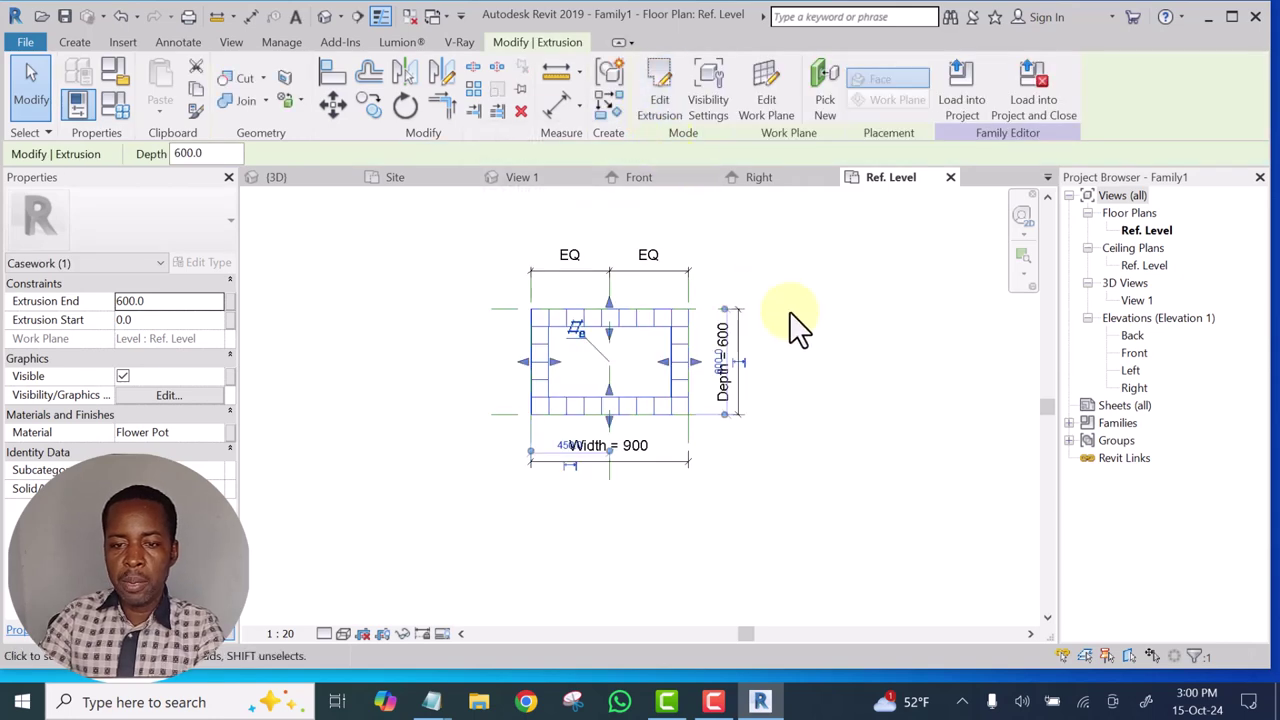
pyautogui.click(867, 325)
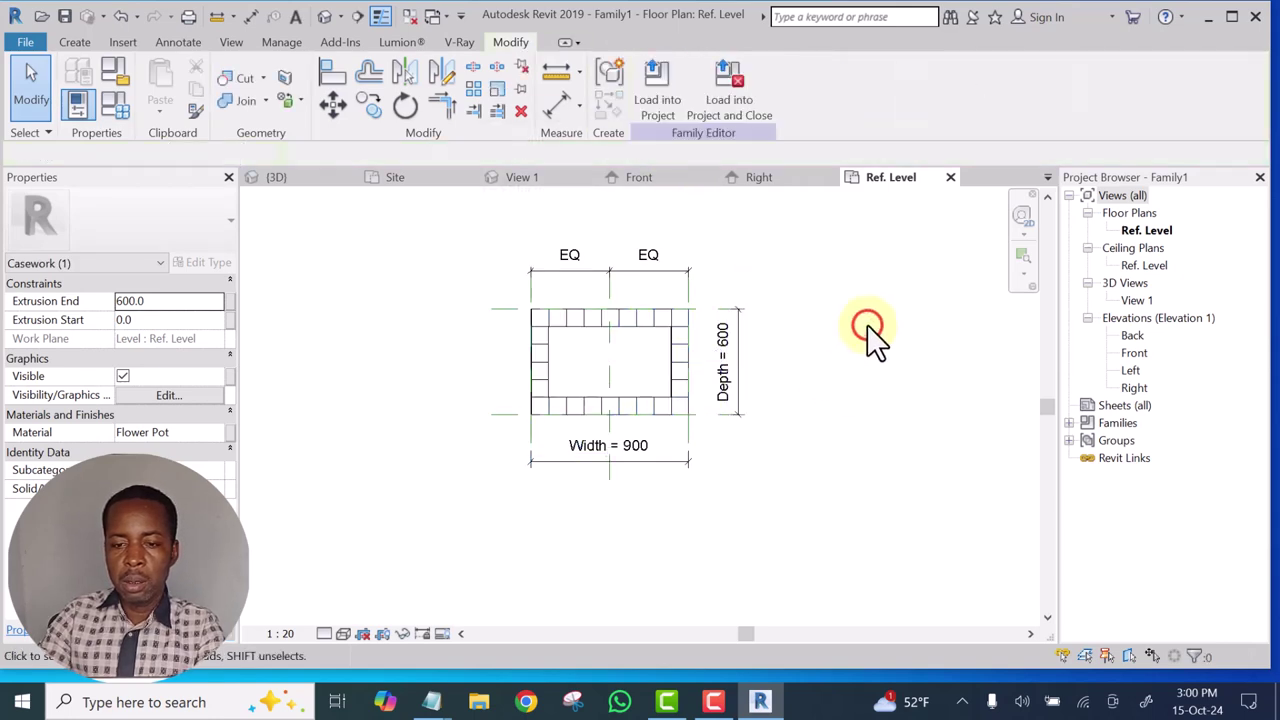
# Open the default 3D view and examine the hollow flower pot extrusion from several sides
pyautogui.click(325, 16)
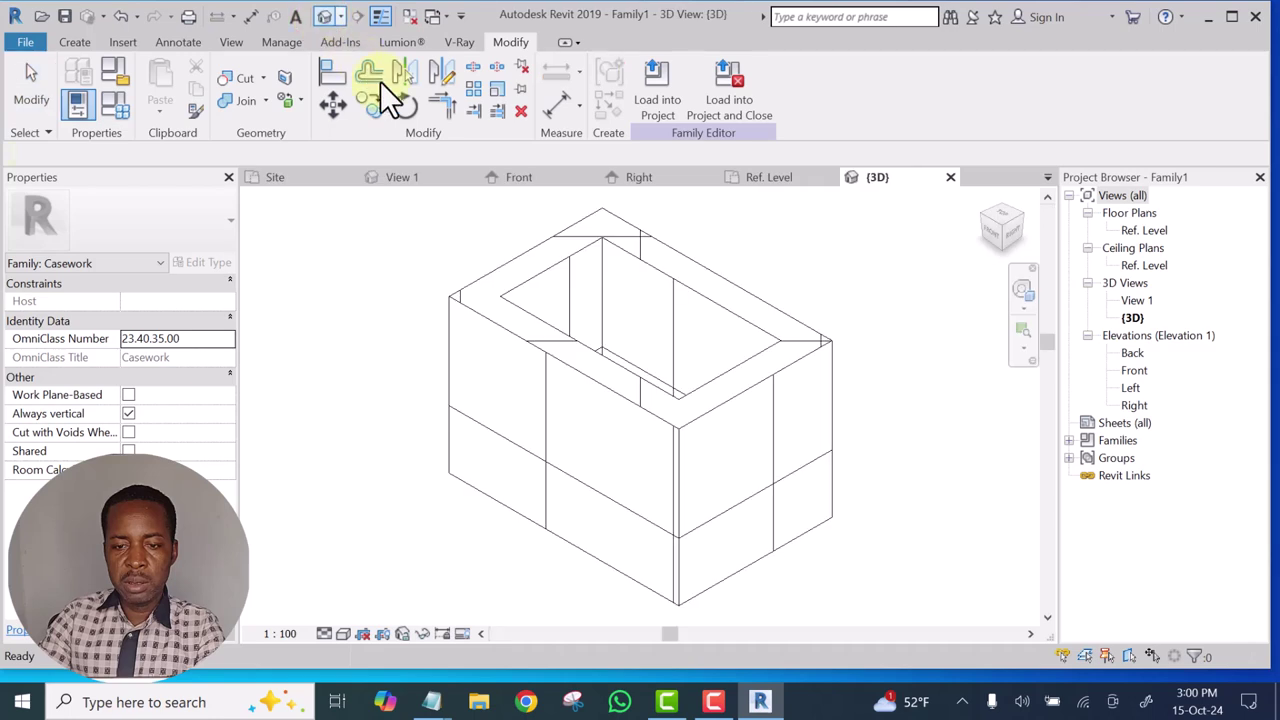
pyautogui.scroll(-3, 845, 385)
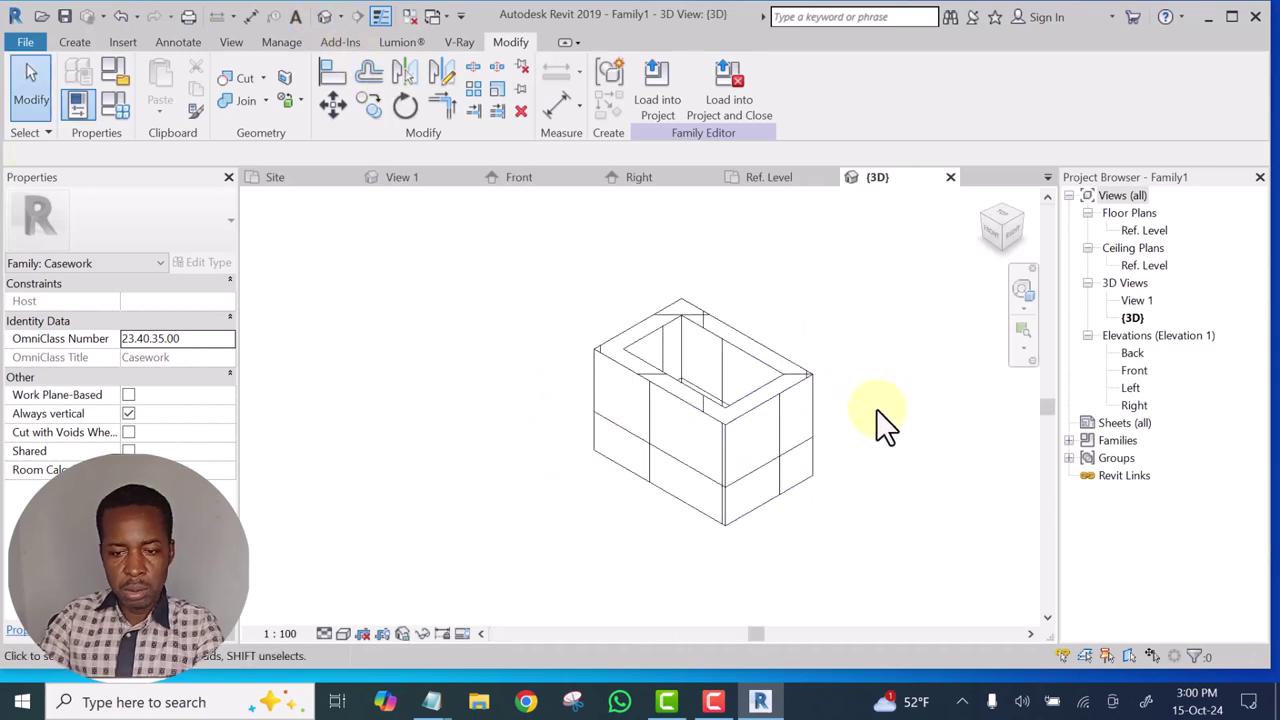
pyautogui.keyDown('shift'); pyautogui.moveTo(866, 402); pyautogui.dragTo(811, 449, button='middle'); pyautogui.keyUp('shift')
pyautogui.scroll(4, 872, 410)
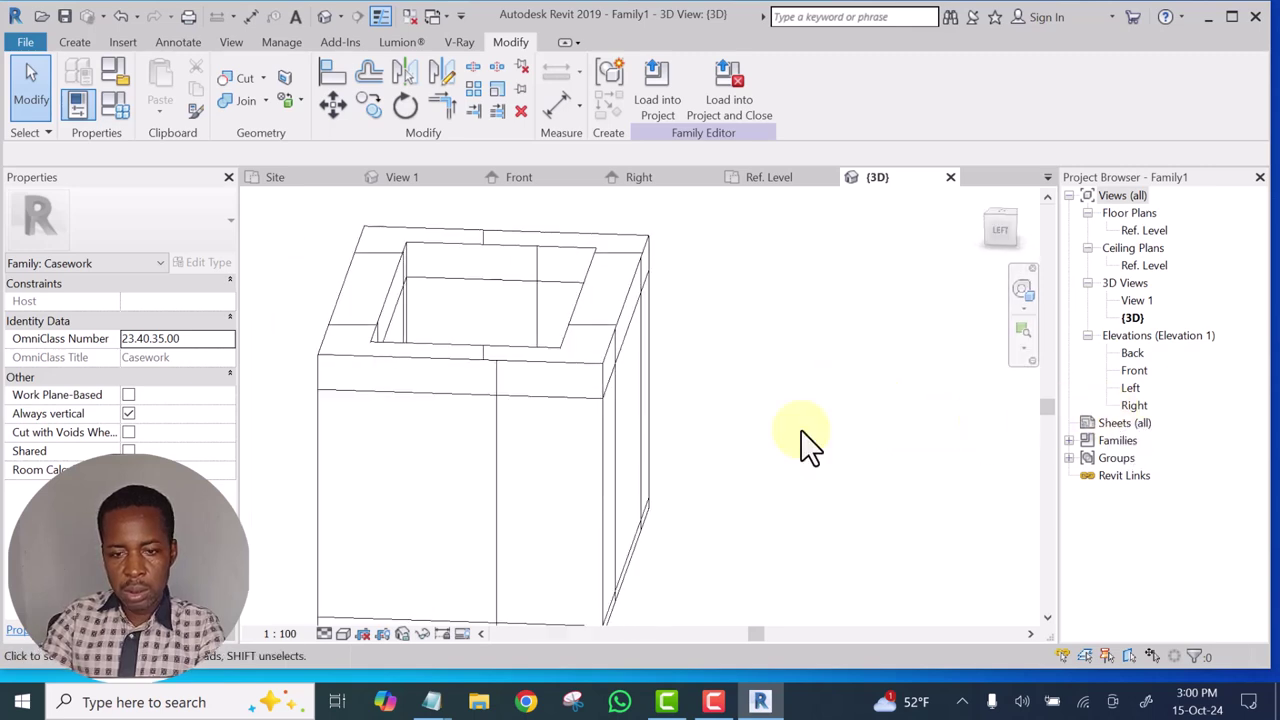
pyautogui.scroll(-3, 777, 381)
pyautogui.keyDown('shift'); pyautogui.moveTo(781, 383); pyautogui.dragTo(690, 595, button='middle'); pyautogui.keyUp('shift')
pyautogui.keyDown('shift'); pyautogui.moveTo(718, 325); pyautogui.dragTo(740, 226, button='middle'); pyautogui.keyUp('shift')
pyautogui.keyDown('shift'); pyautogui.moveTo(800, 455); pyautogui.dragTo(821, 377, button='middle'); pyautogui.keyUp('shift')
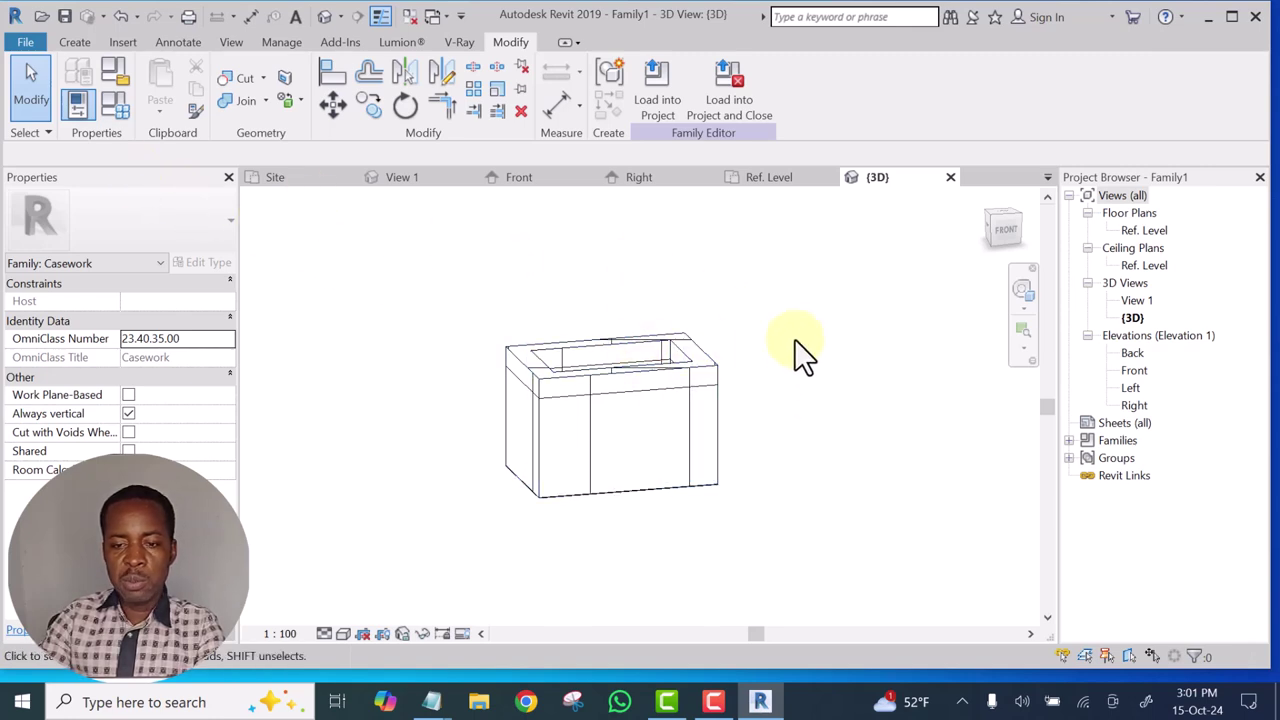
pyautogui.keyDown('shift'); pyautogui.moveTo(763, 290); pyautogui.dragTo(803, 434, button='middle'); pyautogui.keyUp('shift')
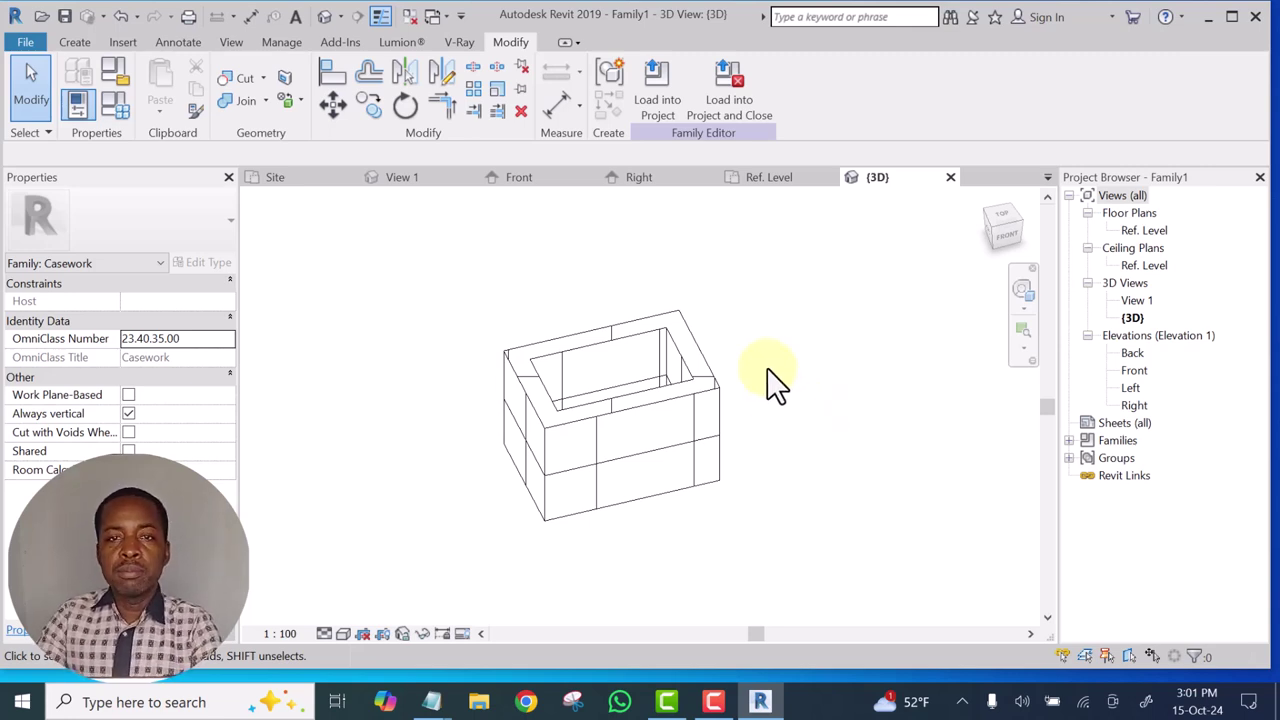
pyautogui.keyDown('shift'); pyautogui.moveTo(769, 380); pyautogui.dragTo(509, 334, button='middle'); pyautogui.keyUp('shift')
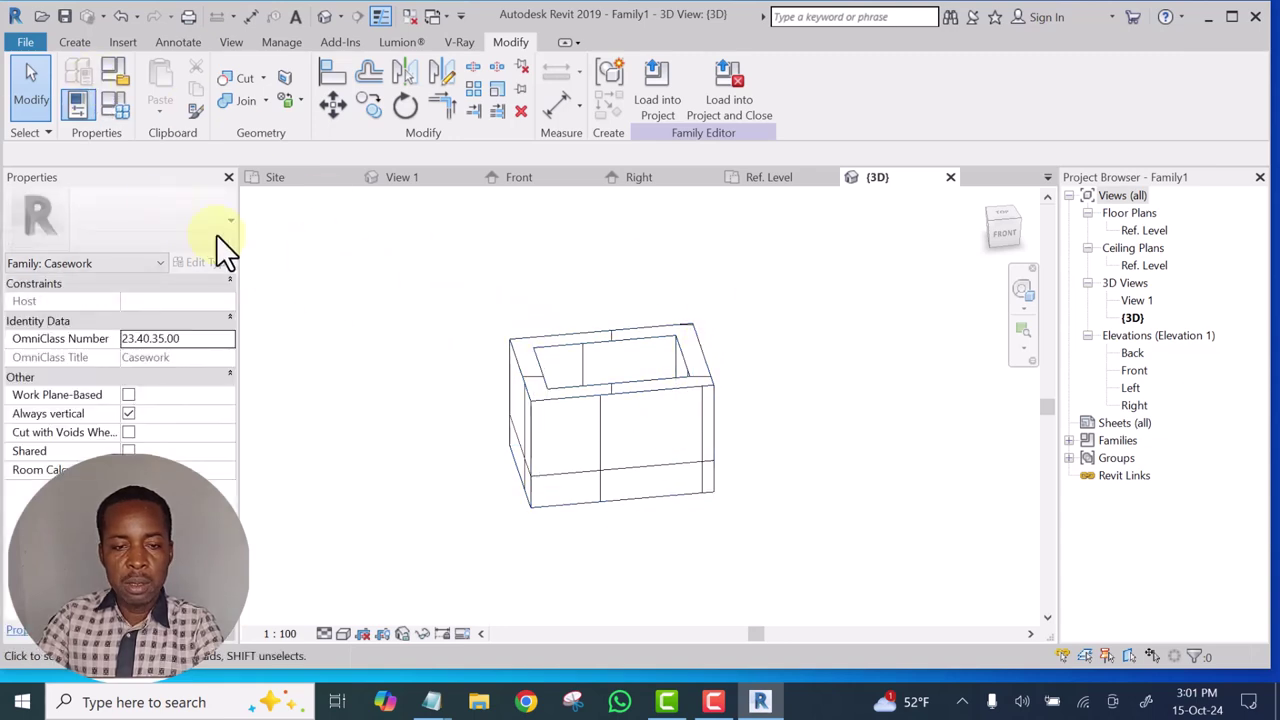
# Set the family's Width parameter to 1800 in Family Types, accept it and check the pot in 3D
pyautogui.click(115, 104)
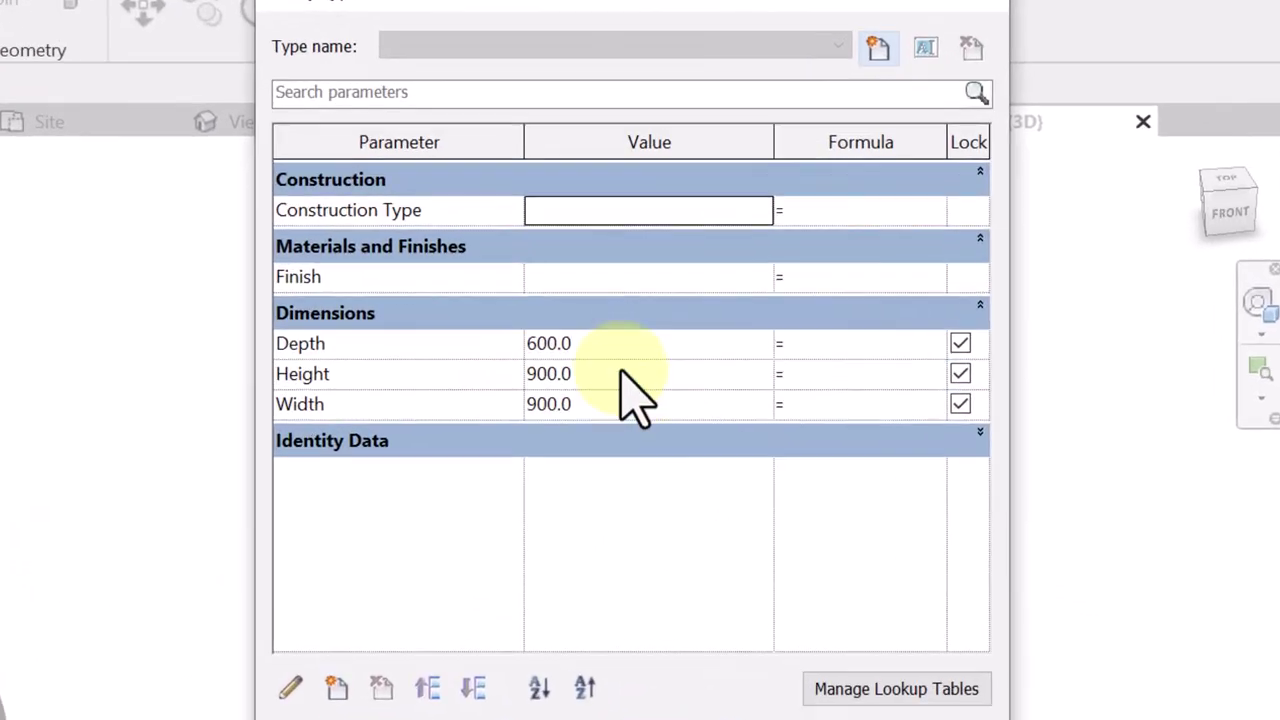
pyautogui.click(607, 321)
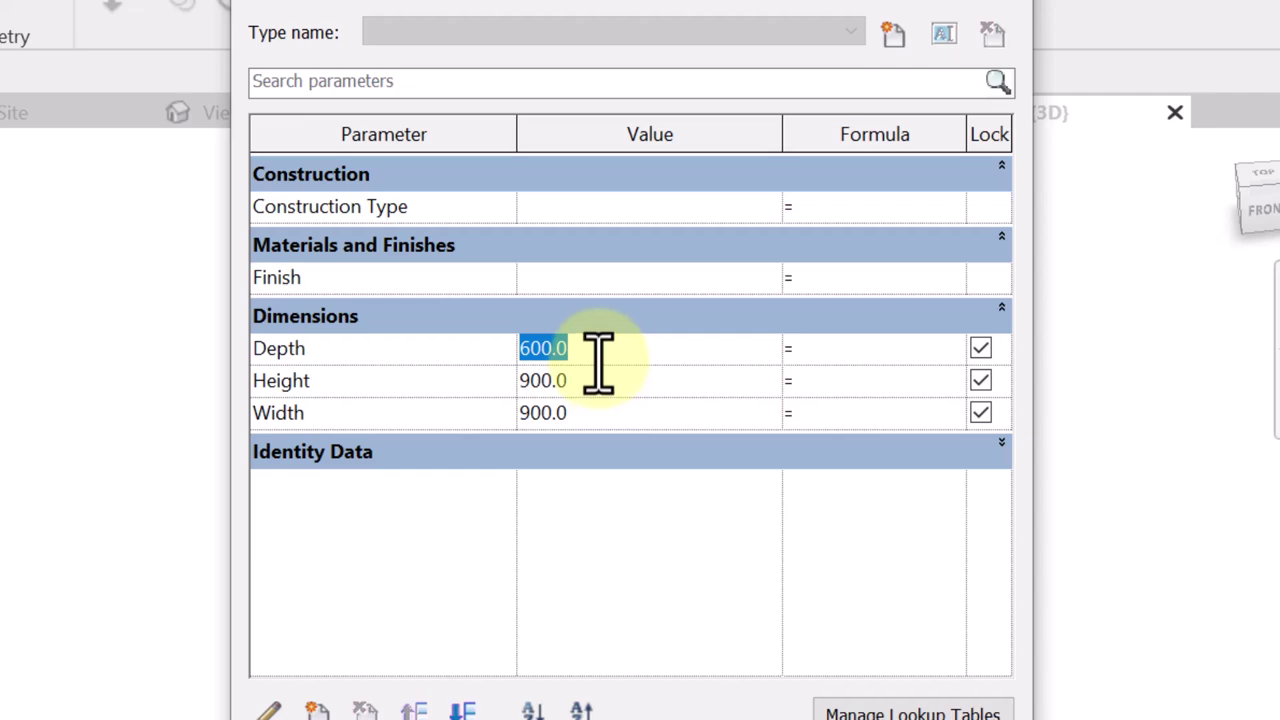
pyautogui.click(594, 410)
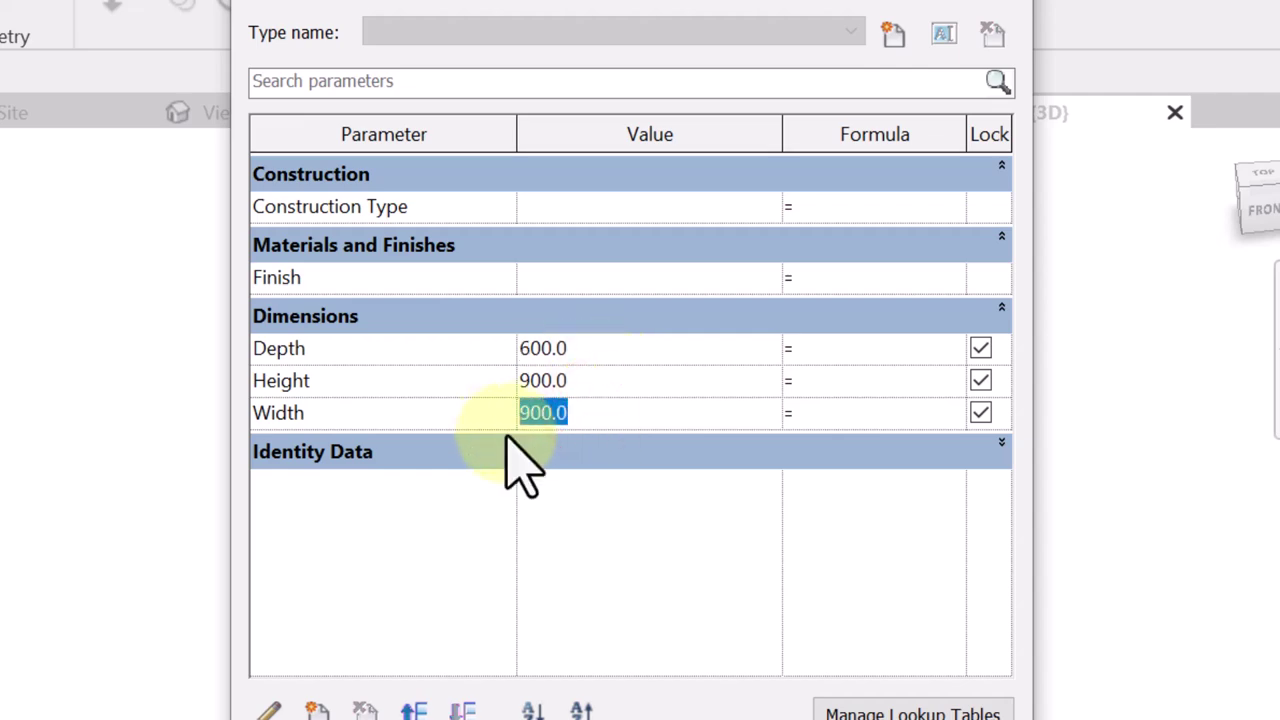
pyautogui.write('1800')
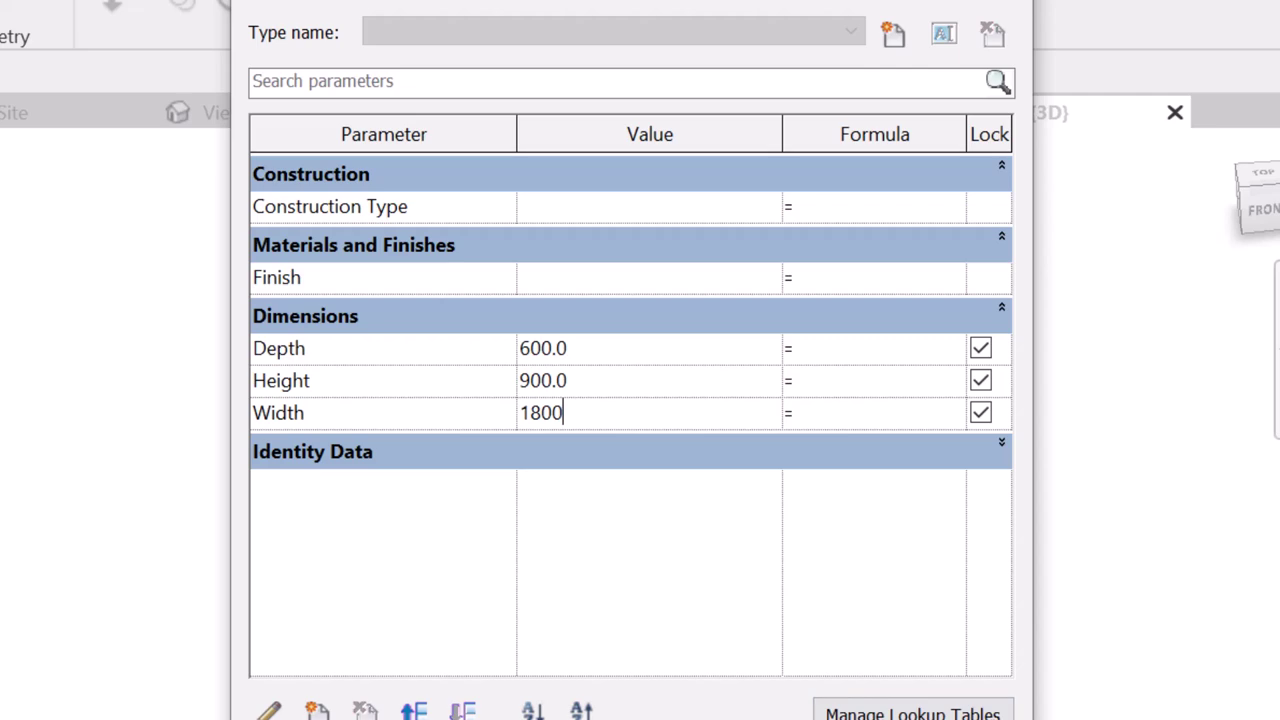
pyautogui.press('Return')
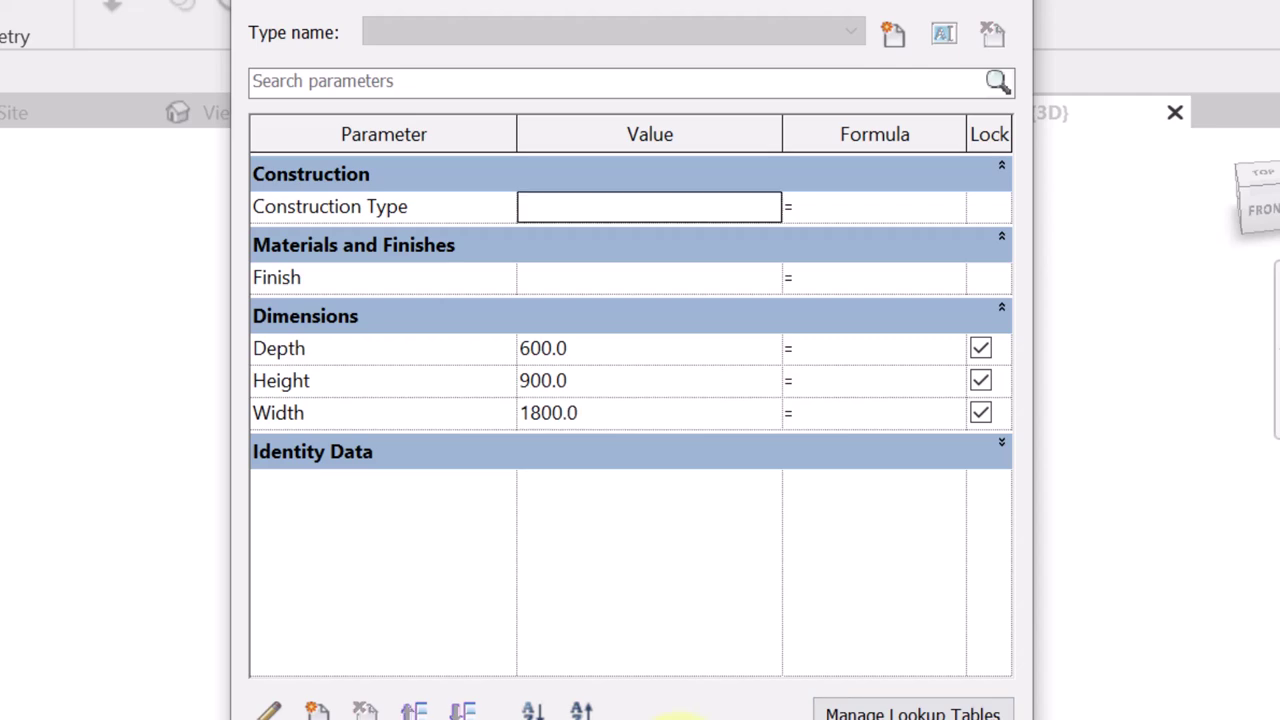
pyautogui.press('Return')
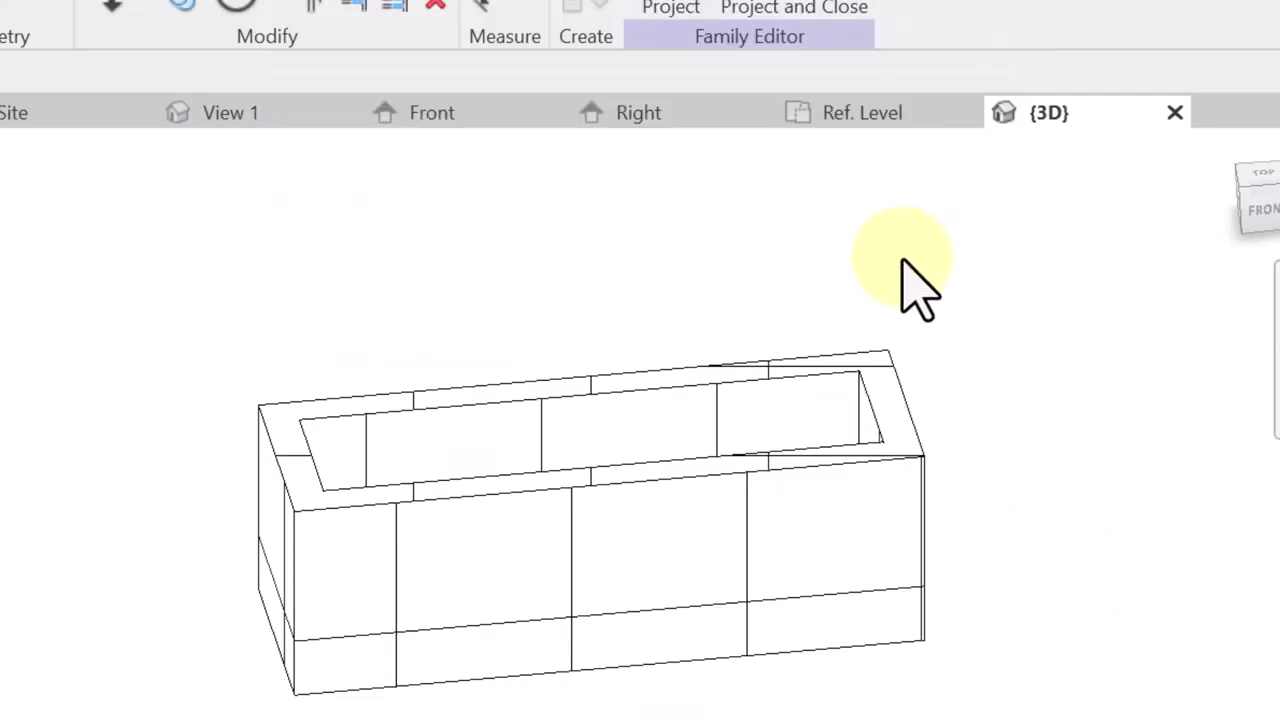
pyautogui.keyDown('shift'); pyautogui.moveTo(903, 262); pyautogui.dragTo(751, 523, button='middle'); pyautogui.keyUp('shift')
pyautogui.keyDown('shift'); pyautogui.moveTo(786, 337); pyautogui.dragTo(776, 236, button='middle'); pyautogui.keyUp('shift')
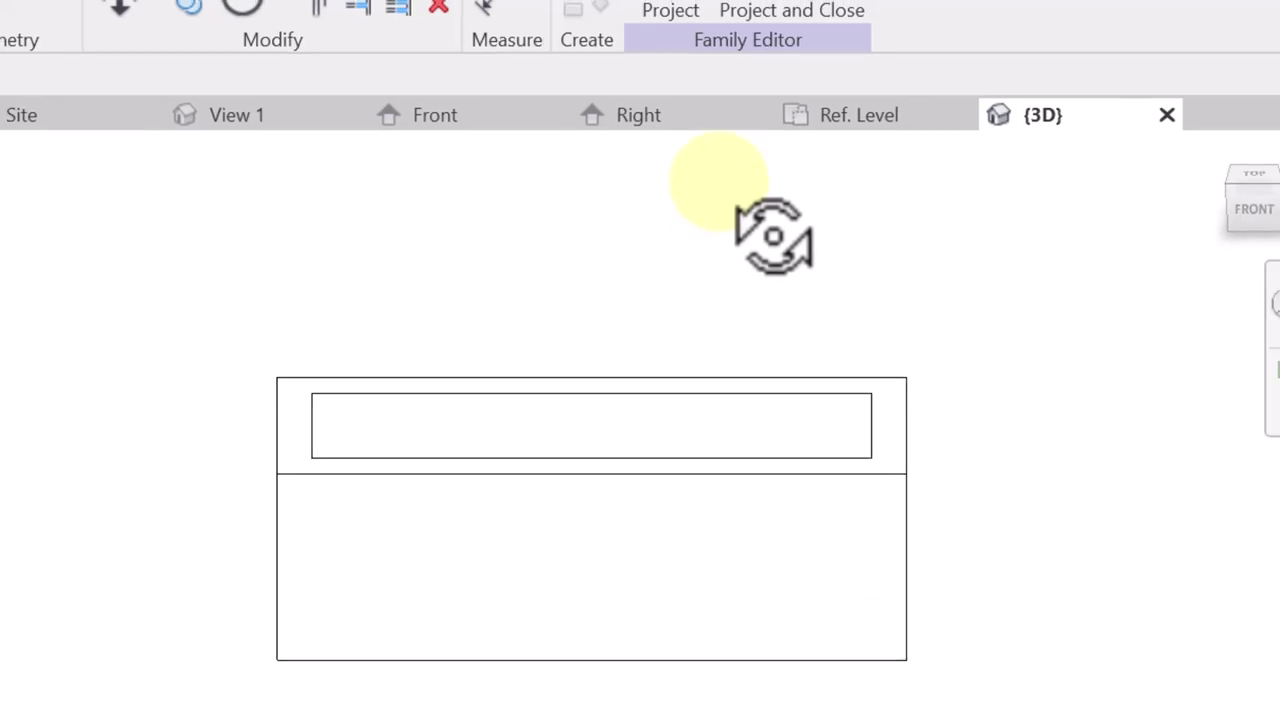
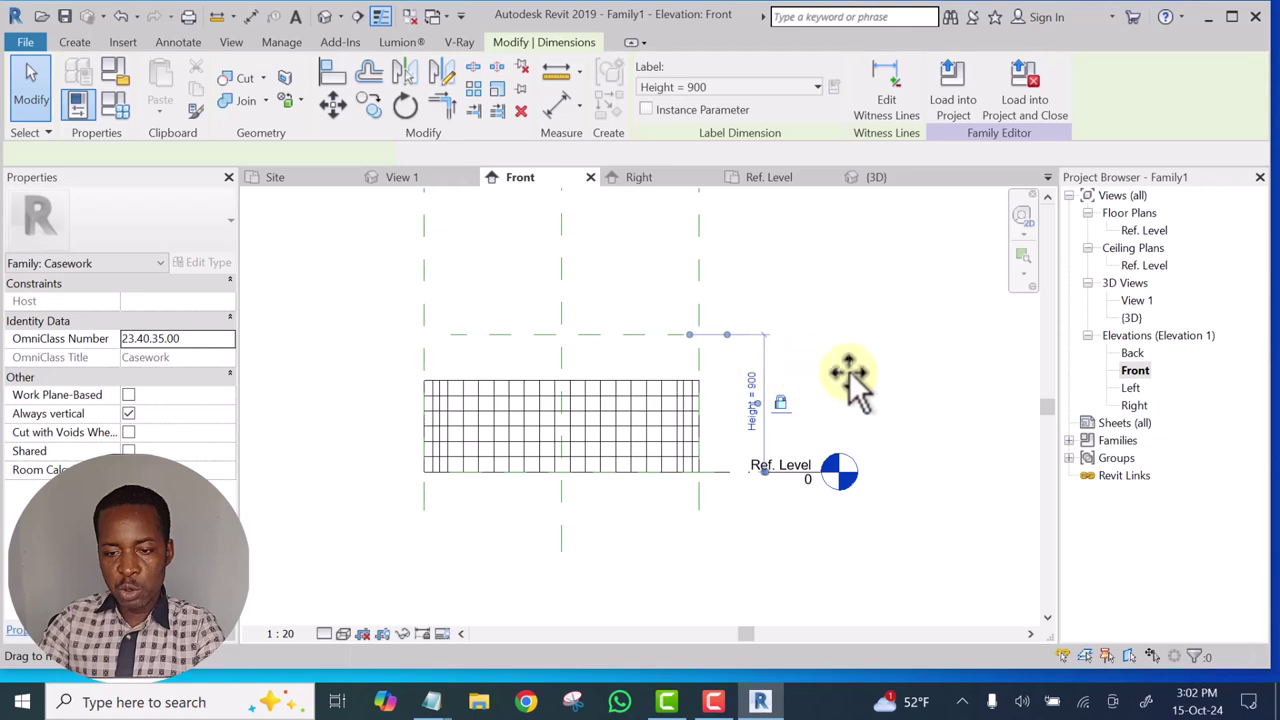
# In the Front elevation, stretch the extrusion's top face to the Height reference plane and lock it there
pyautogui.scroll(3, 776, 390)
pyautogui.scroll(-4, 842, 381)
pyautogui.scroll(3, 791, 380)
pyautogui.scroll(-2, 824, 385)
pyautogui.scroll(-2, 810, 390)
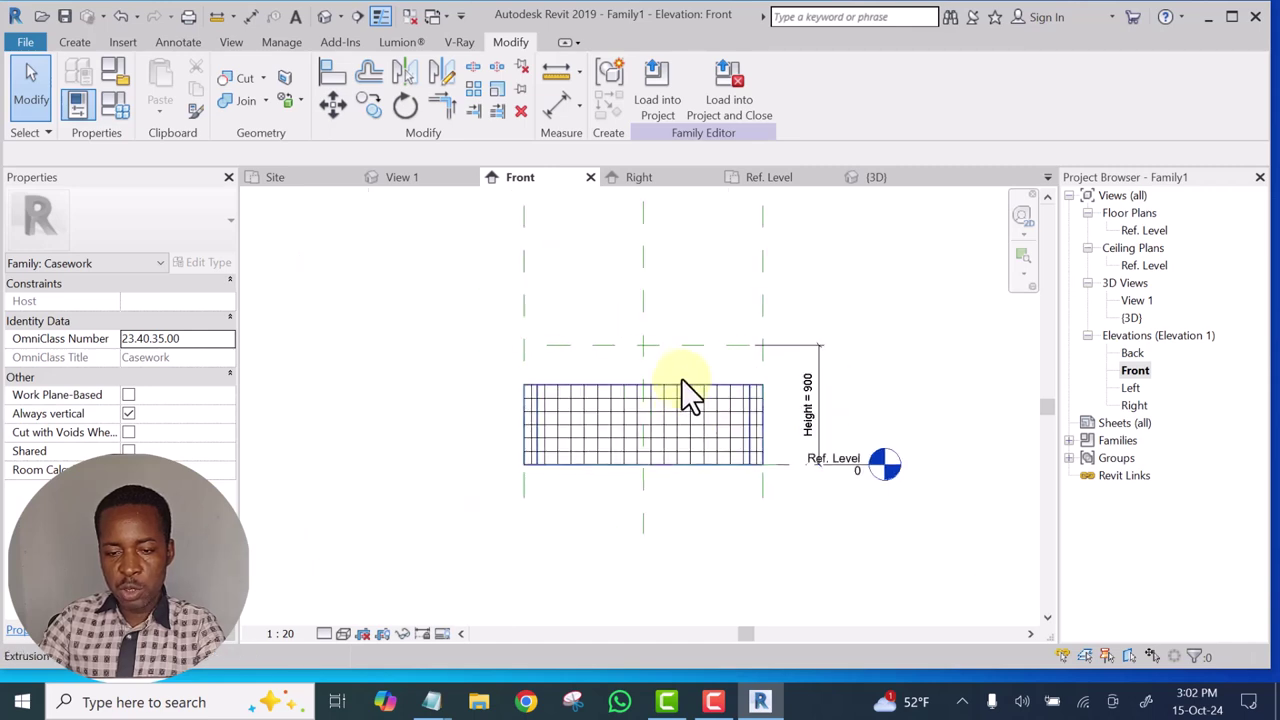
pyautogui.scroll(1, 652, 389)
pyautogui.scroll(2, 670, 388)
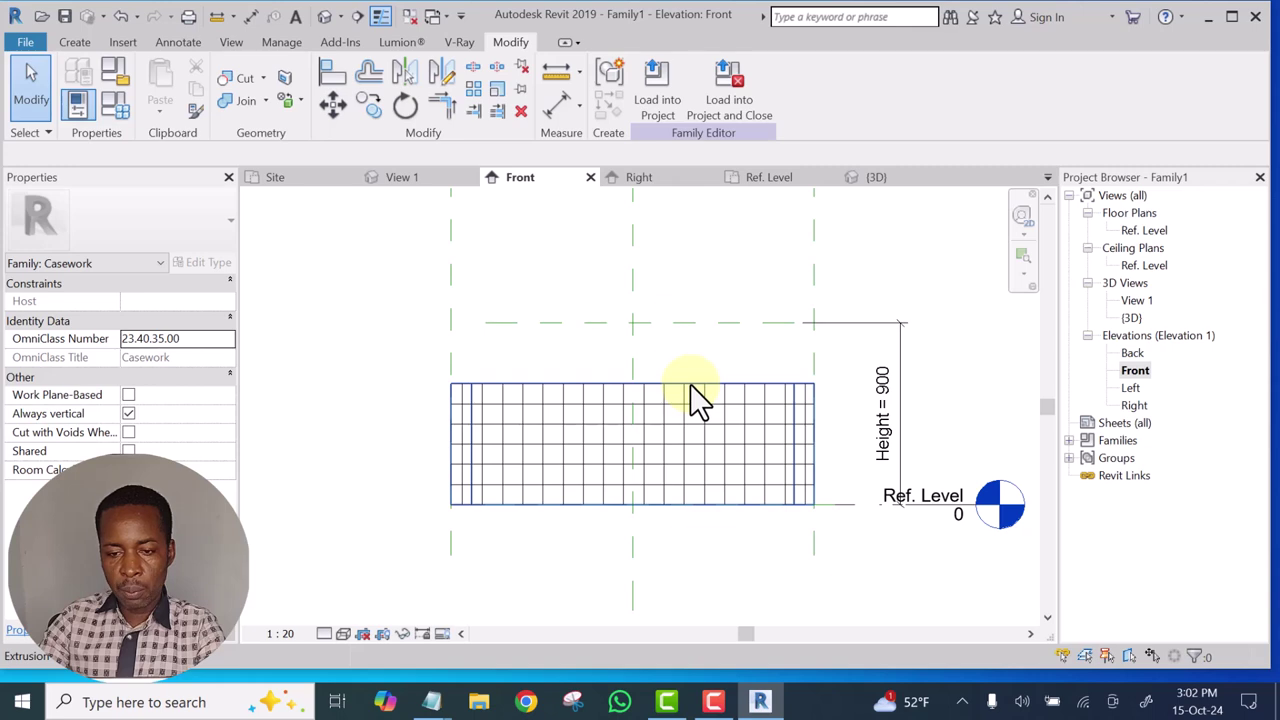
pyautogui.click(690, 384)
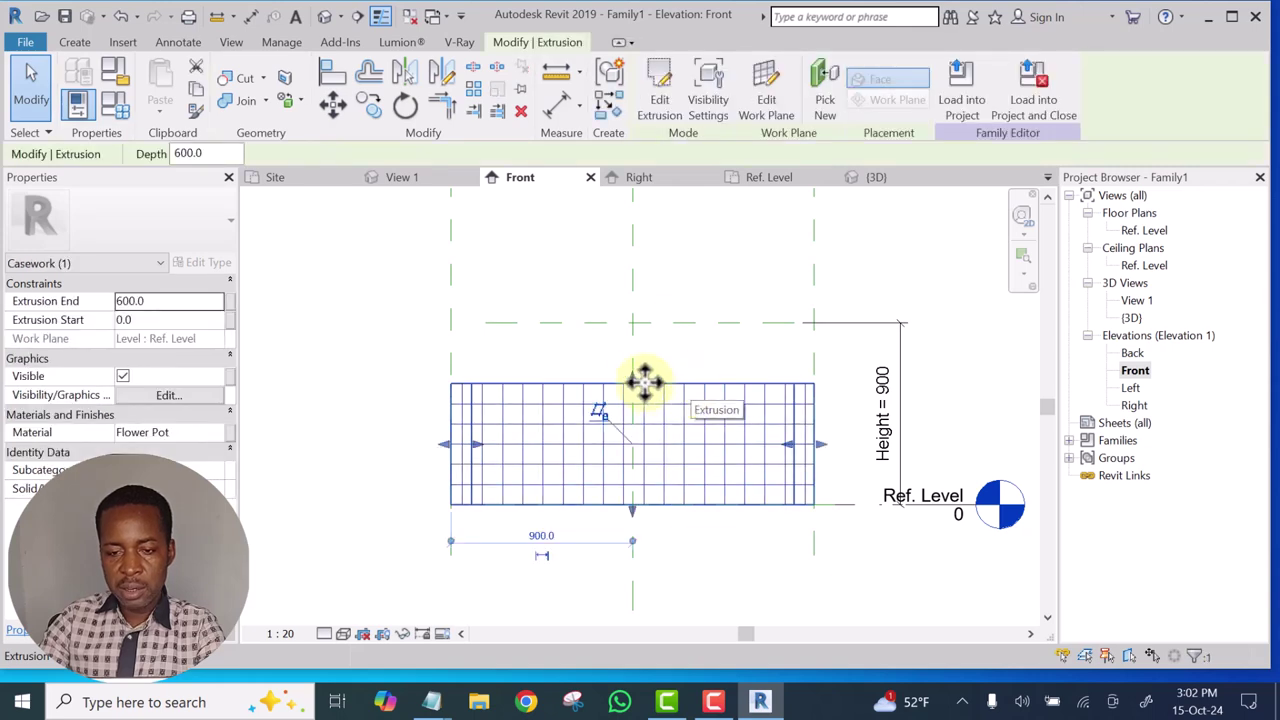
pyautogui.moveTo(635, 376); pyautogui.dragTo(639, 323)
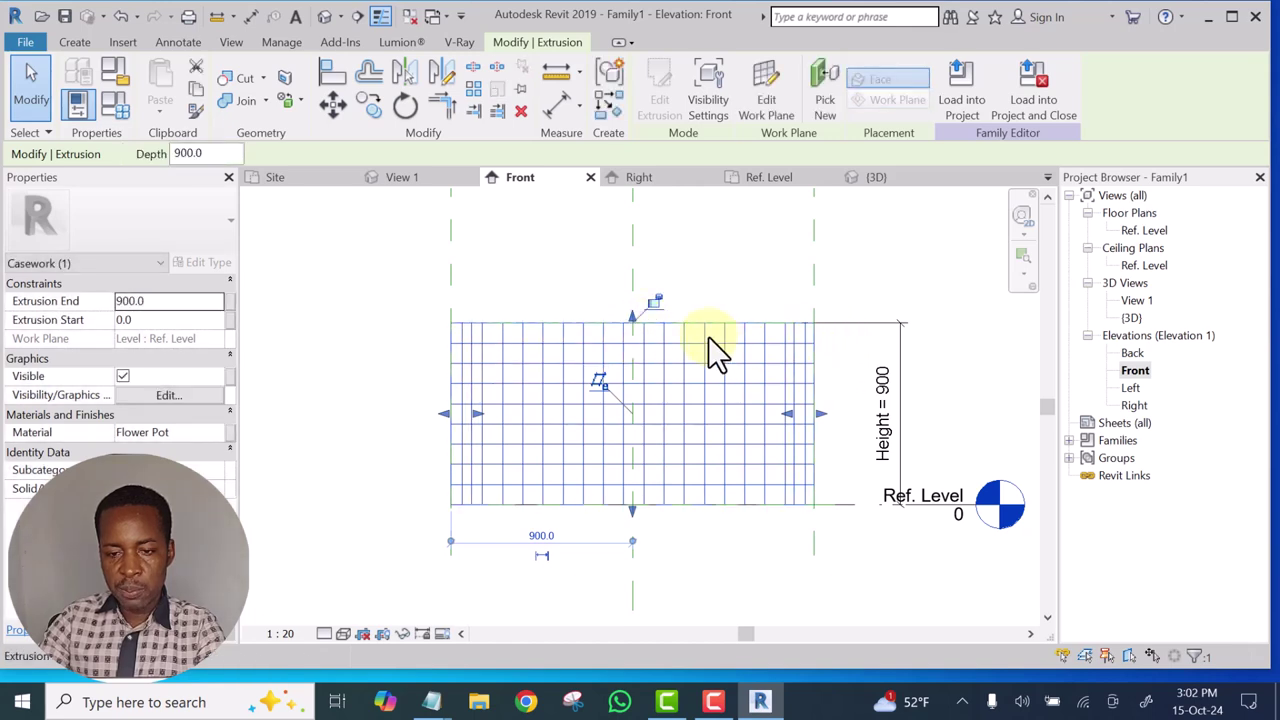
pyautogui.click(656, 300)
pyautogui.scroll(-1, 700, 463)
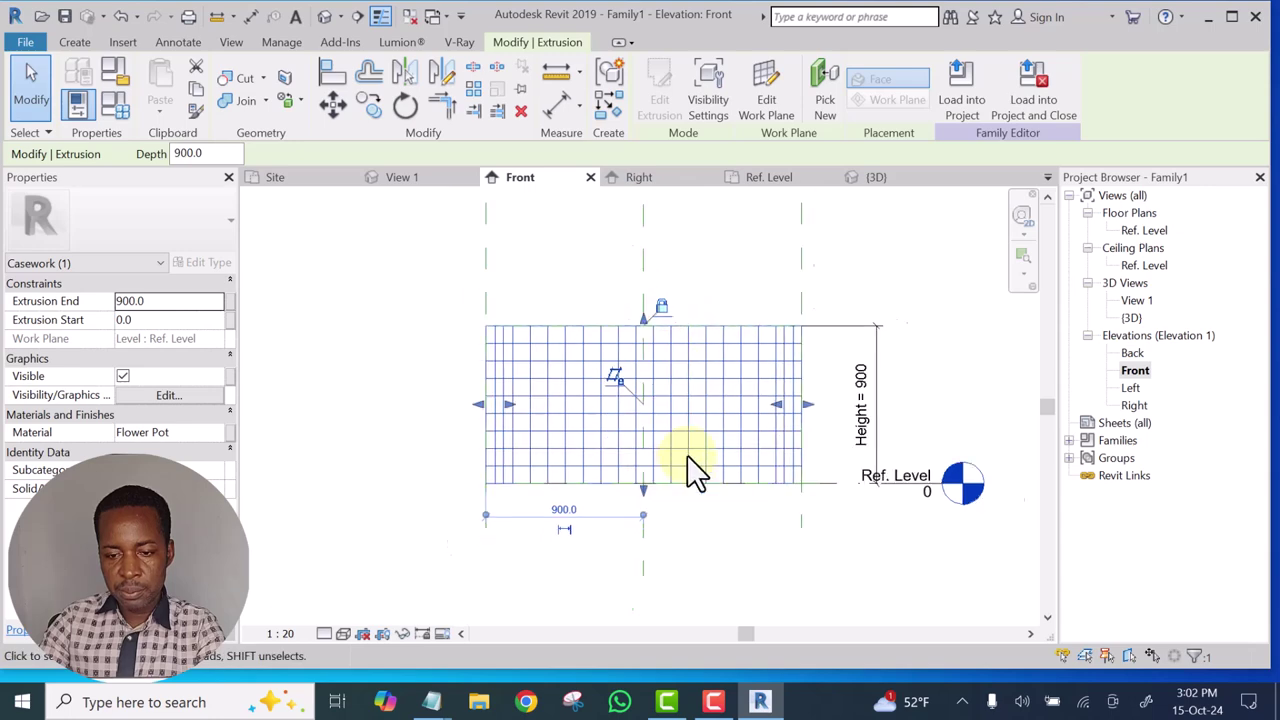
# Pull the extrusion's bottom face off the Ref. Level, snap it back onto the level, lock it there and deselect the solid
pyautogui.moveTo(642, 486); pyautogui.dragTo(649, 427)
pyautogui.scroll(1, 651, 449)
pyautogui.scroll(2, 648, 450)
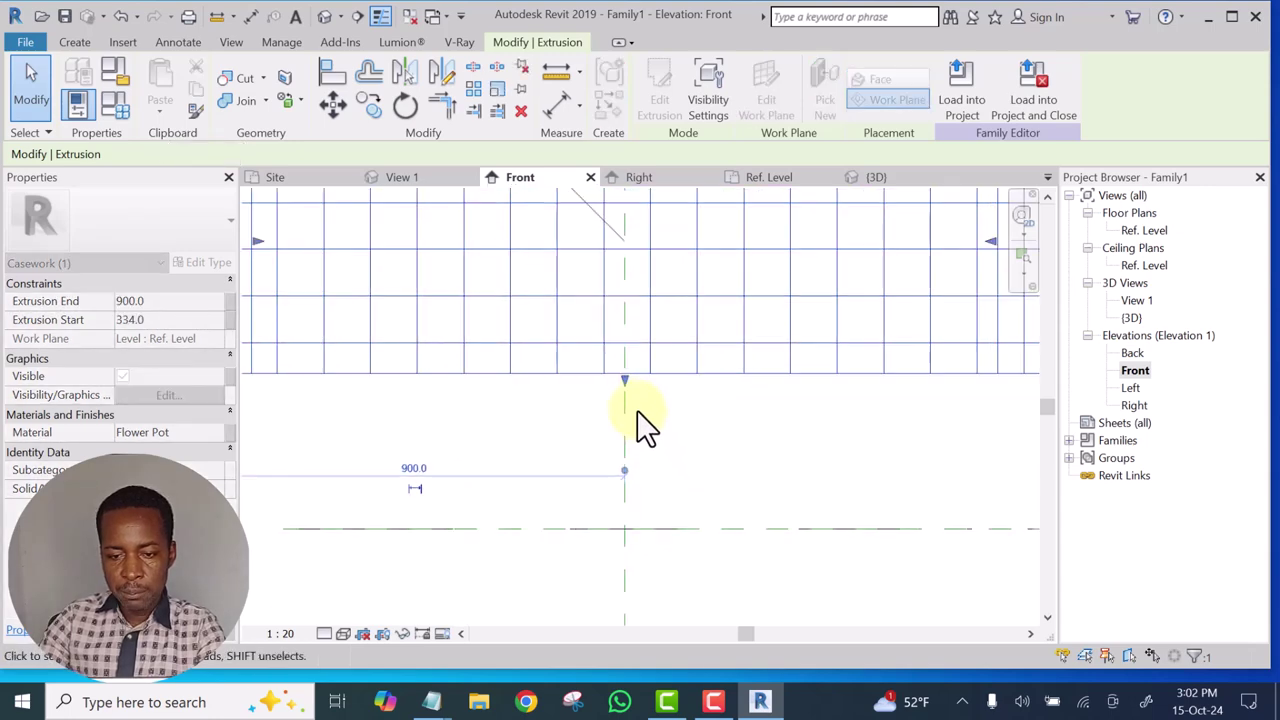
pyautogui.moveTo(624, 380); pyautogui.dragTo(589, 529)
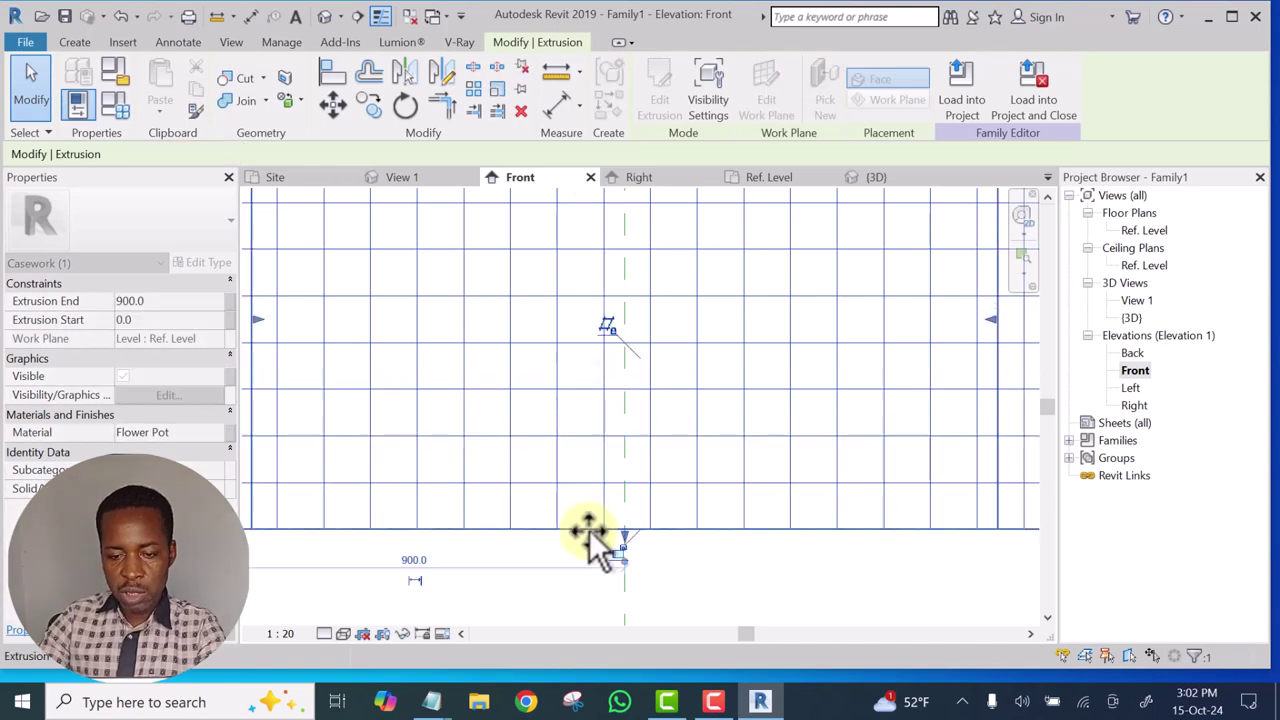
pyautogui.scroll(-2, 610, 465)
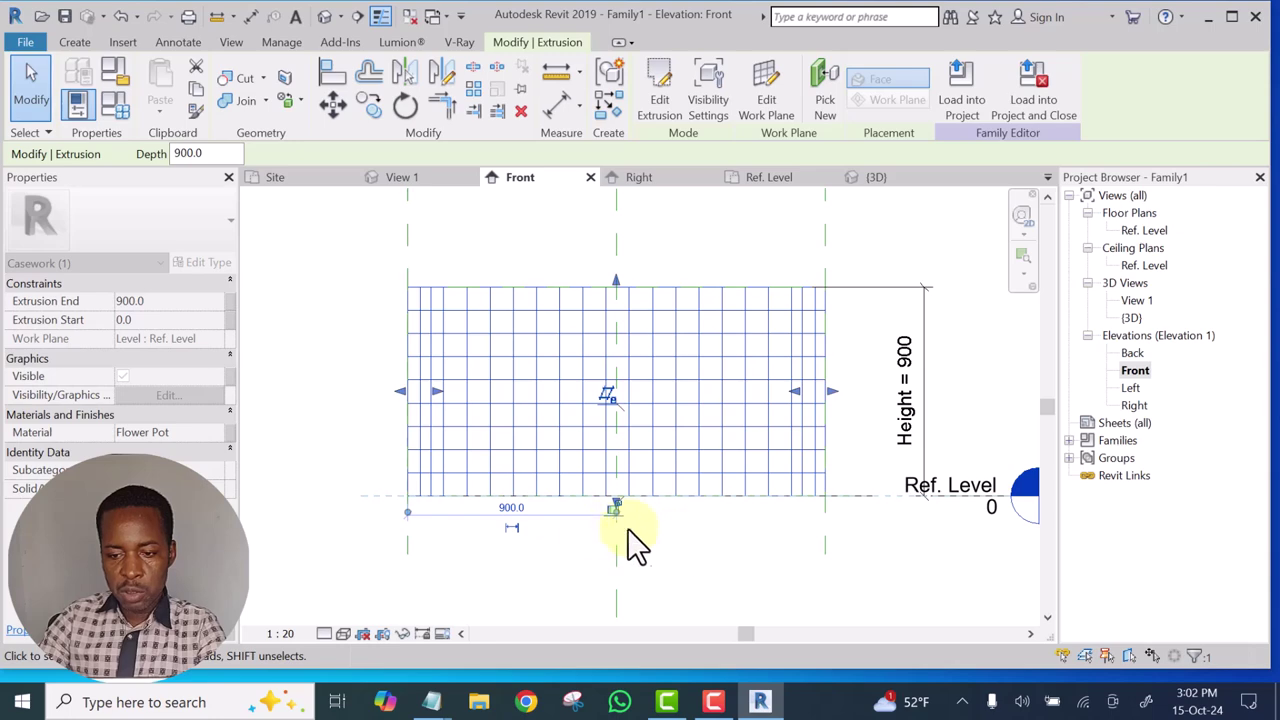
pyautogui.scroll(4, 617, 510)
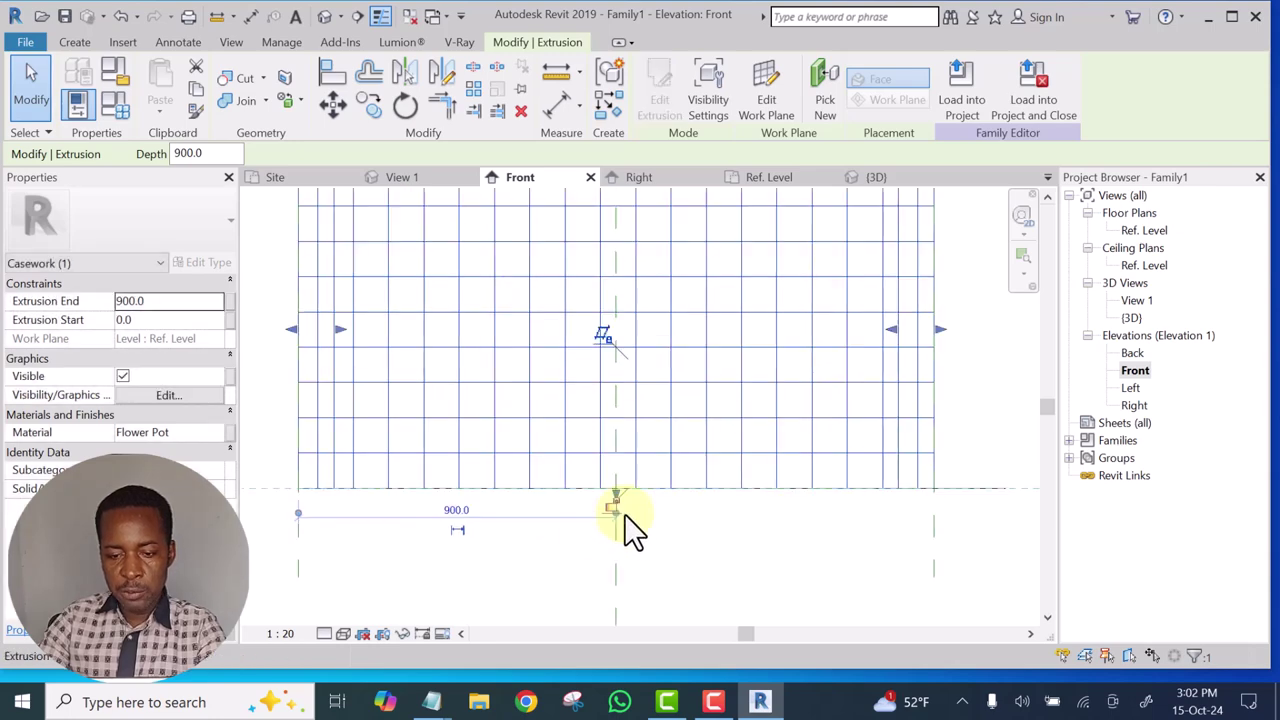
pyautogui.click(586, 487)
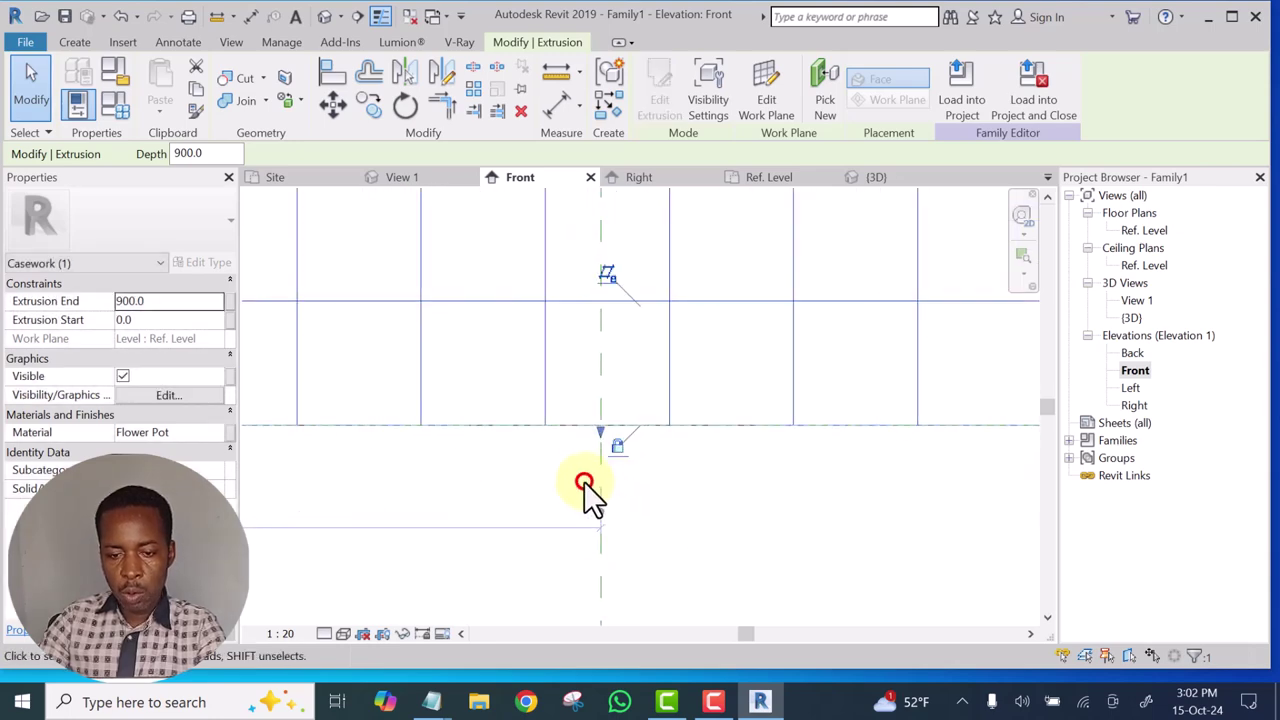
pyautogui.scroll(-6, 787, 471)
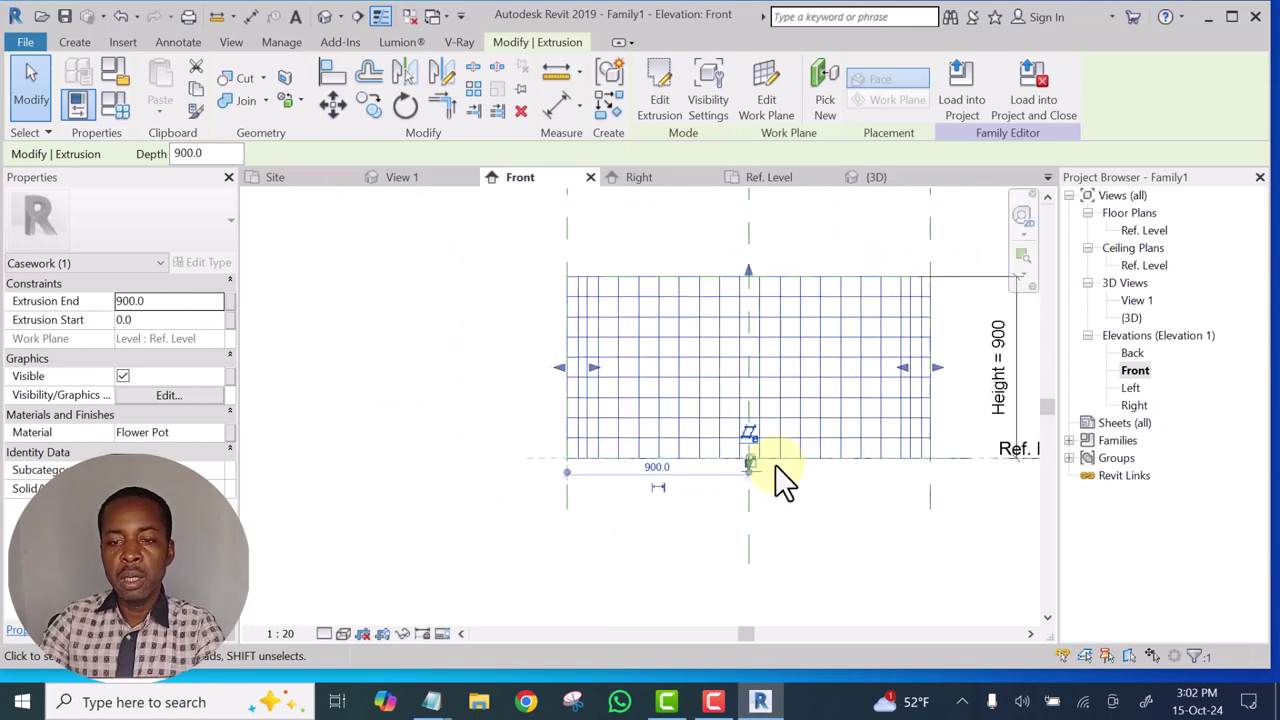
pyautogui.moveTo(783, 474); pyautogui.dragTo(742, 514, button='middle')
pyautogui.click(869, 264)
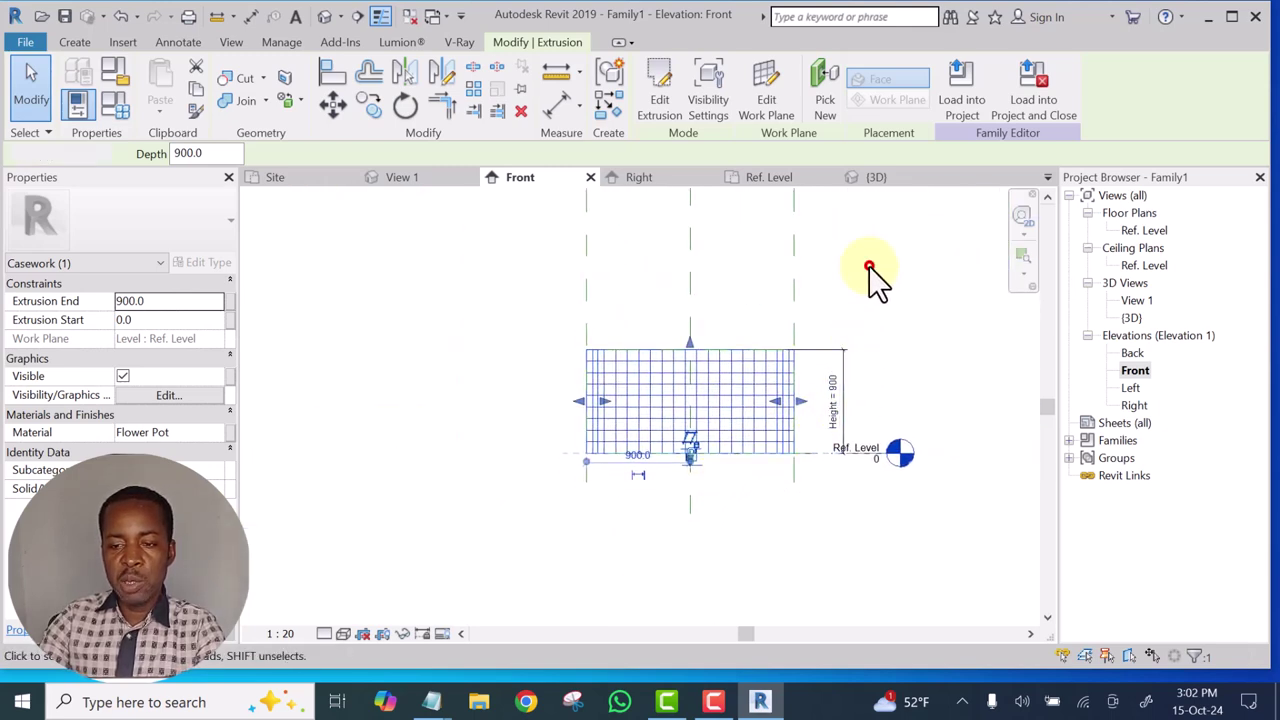
# Set the family's Height parameter to 600 in Family Types, apply it and check the pot in the Front elevation
pyautogui.scroll(2, 840, 415)
pyautogui.scroll(1, 842, 410)
pyautogui.scroll(-3, 853, 407)
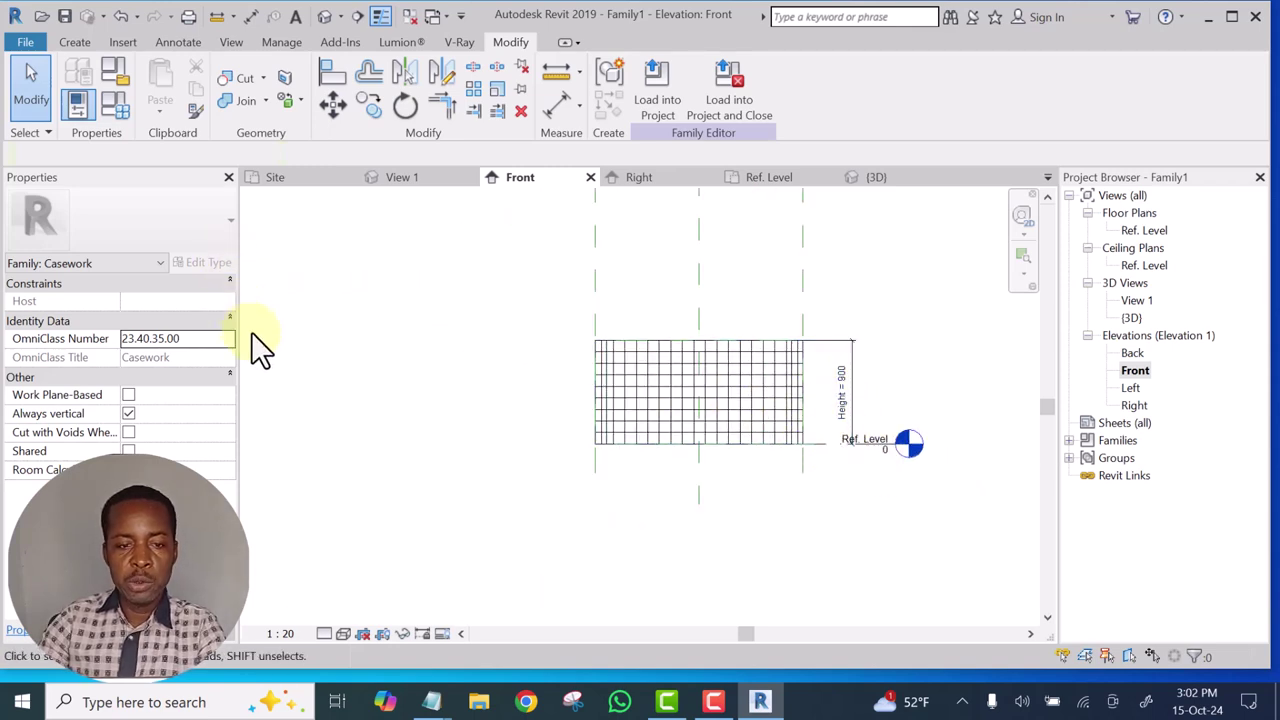
pyautogui.click(118, 104)
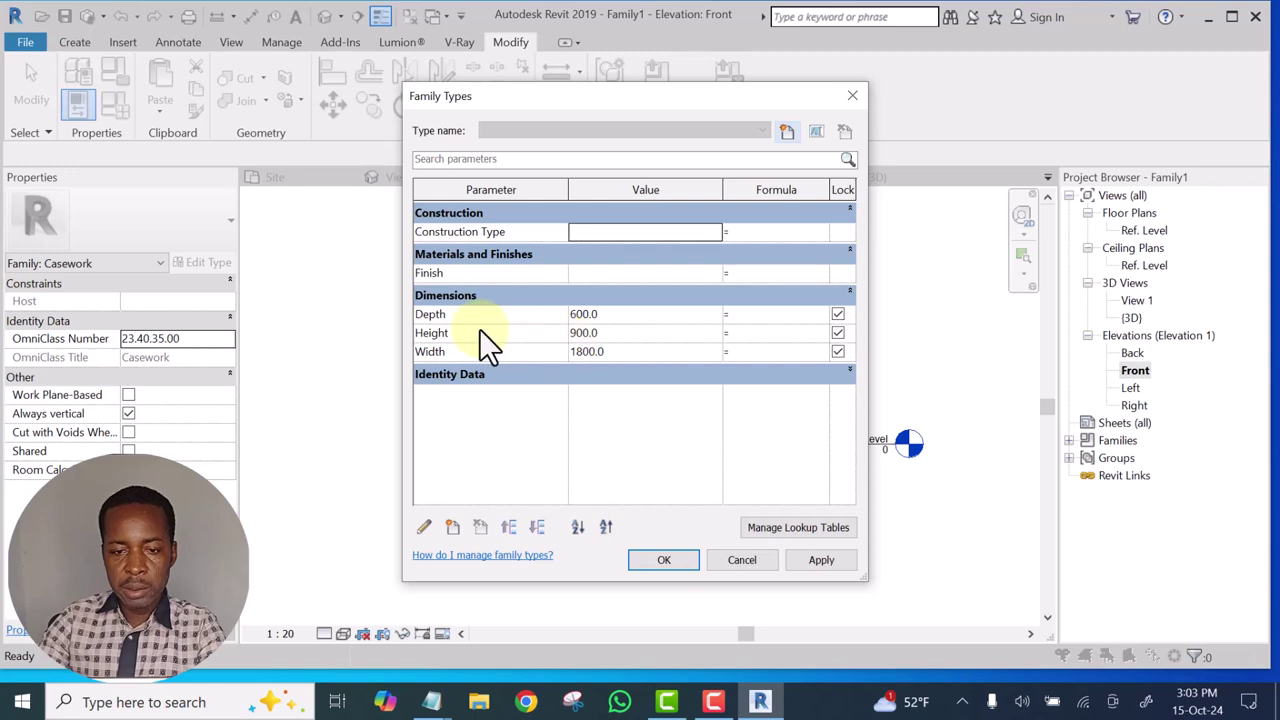
pyautogui.click(614, 333)
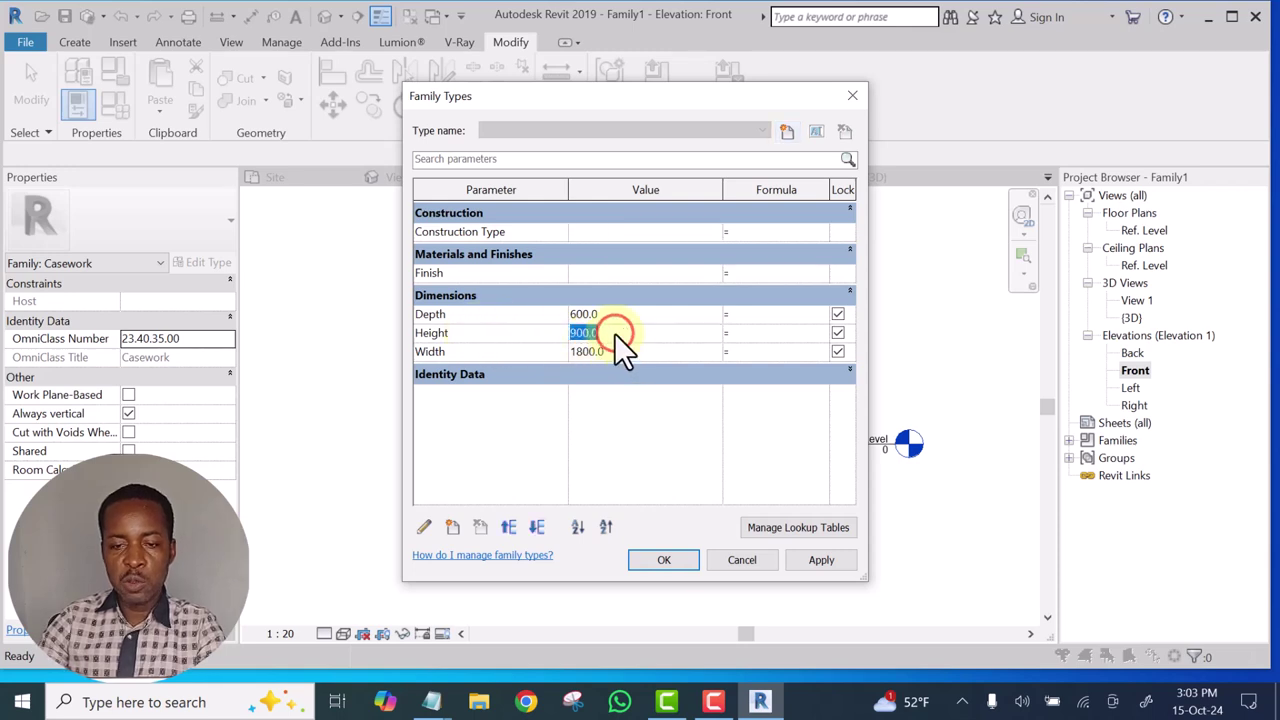
pyautogui.write('600')
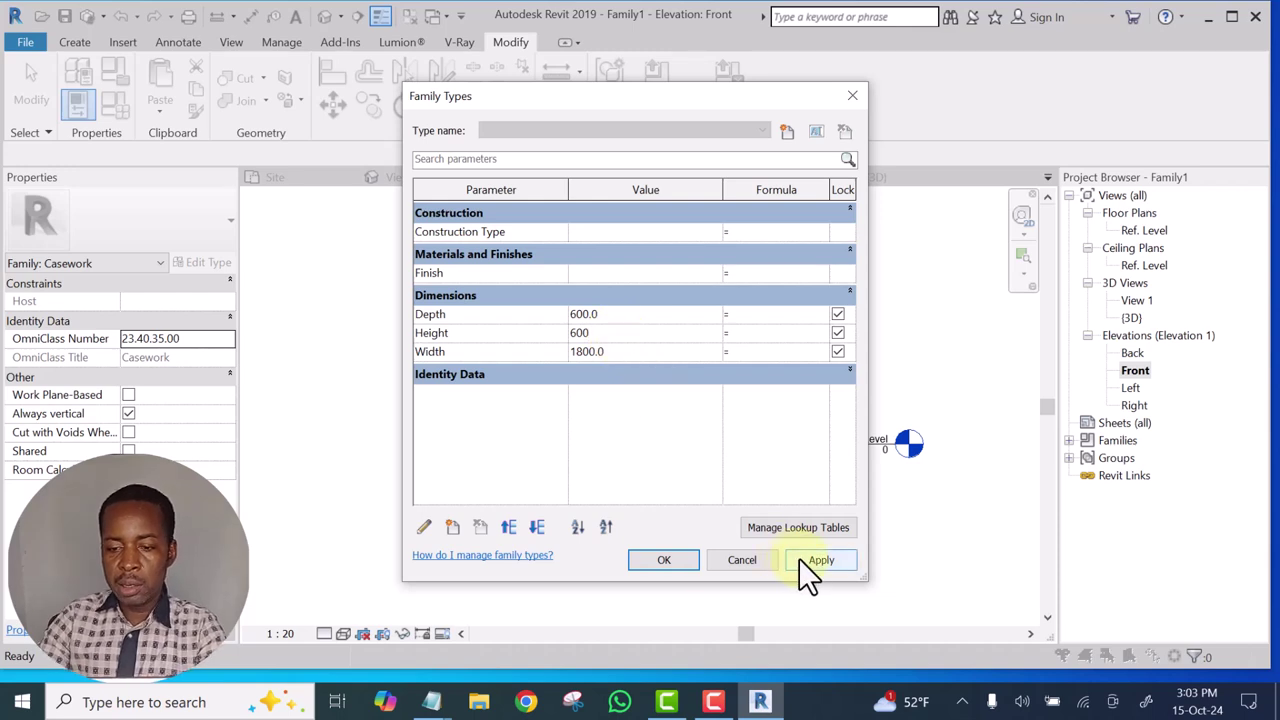
pyautogui.click(815, 563)
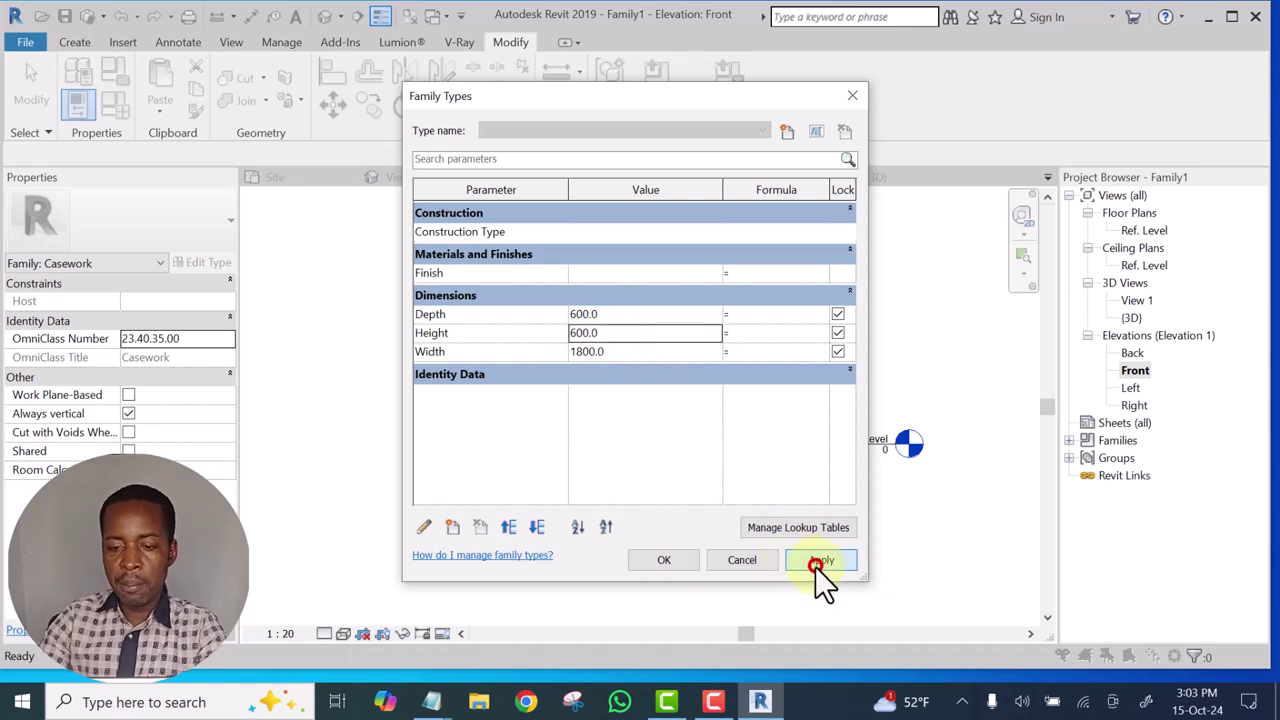
pyautogui.click(668, 559)
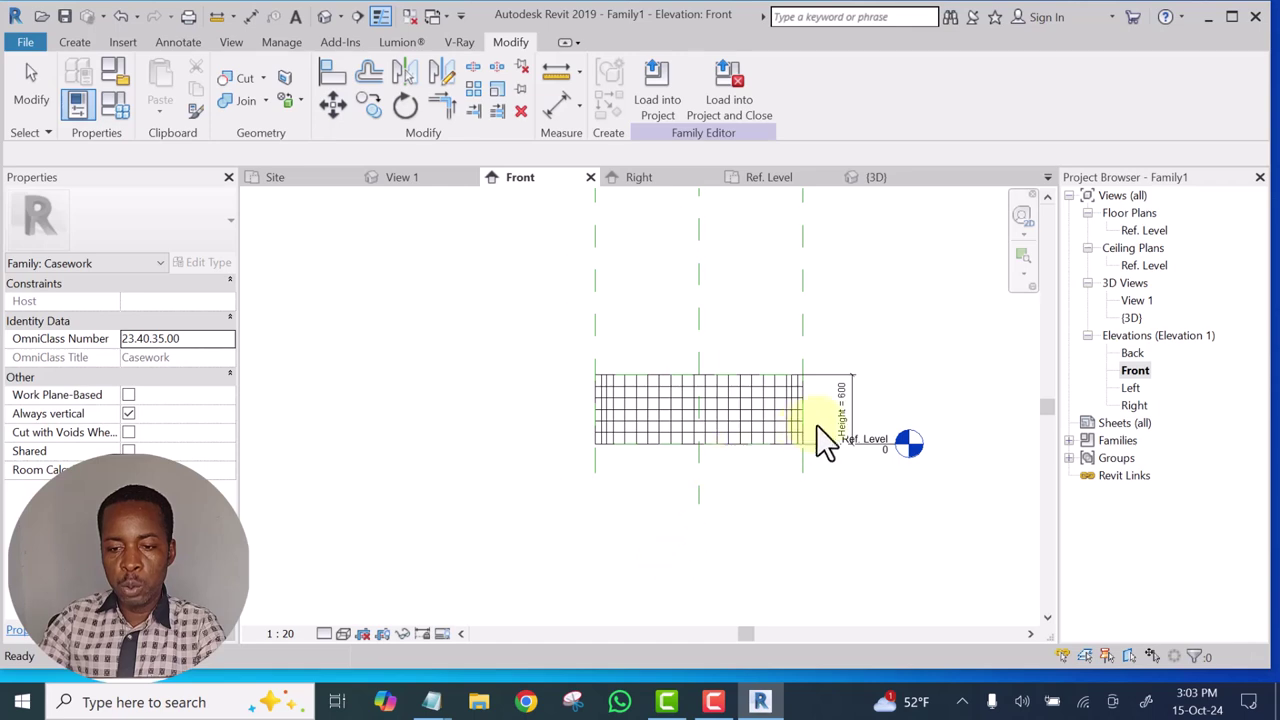
pyautogui.scroll(2, 840, 420)
pyautogui.scroll(3, 830, 400)
pyautogui.scroll(-4, 851, 434)
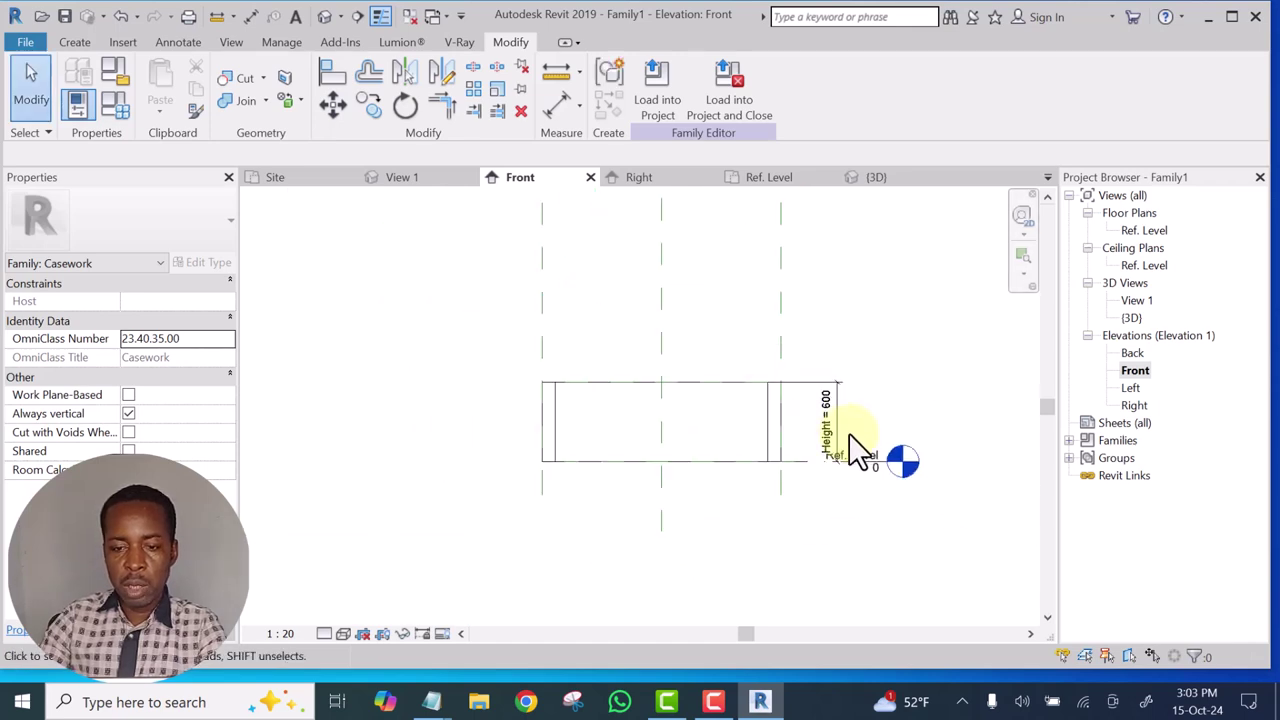
pyautogui.scroll(4, 828, 415)
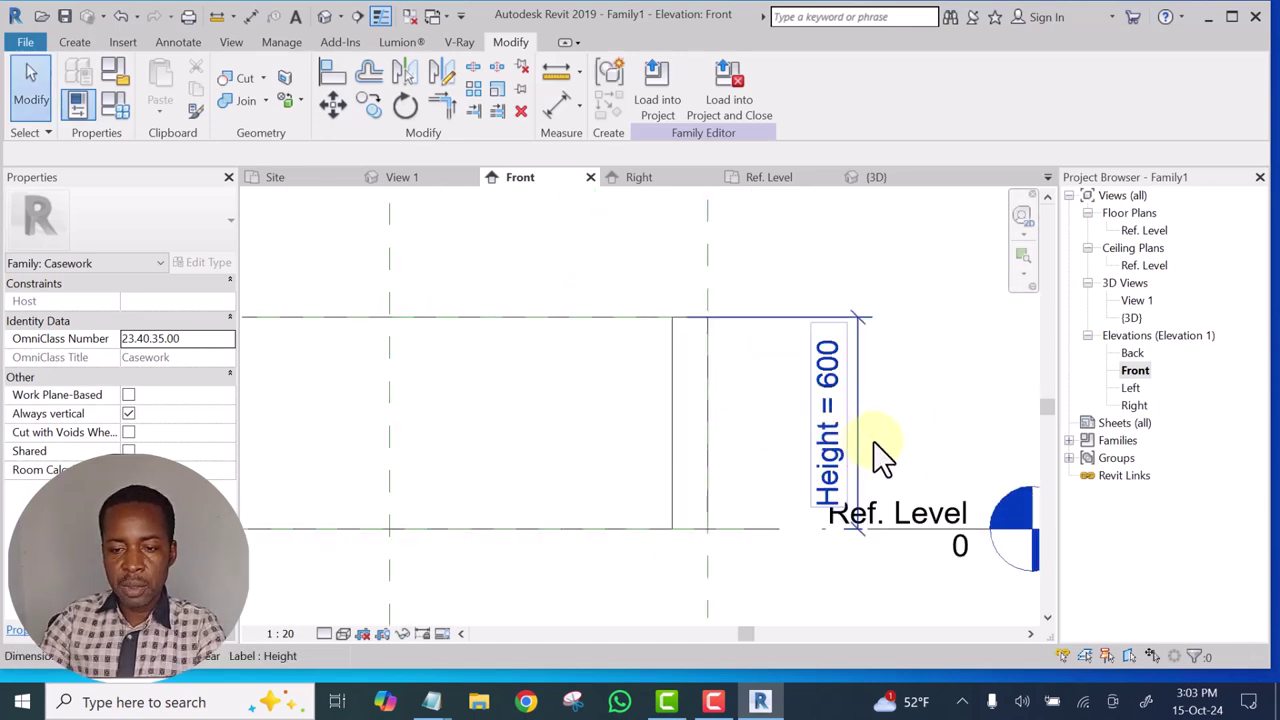
pyautogui.scroll(-3, 889, 456)
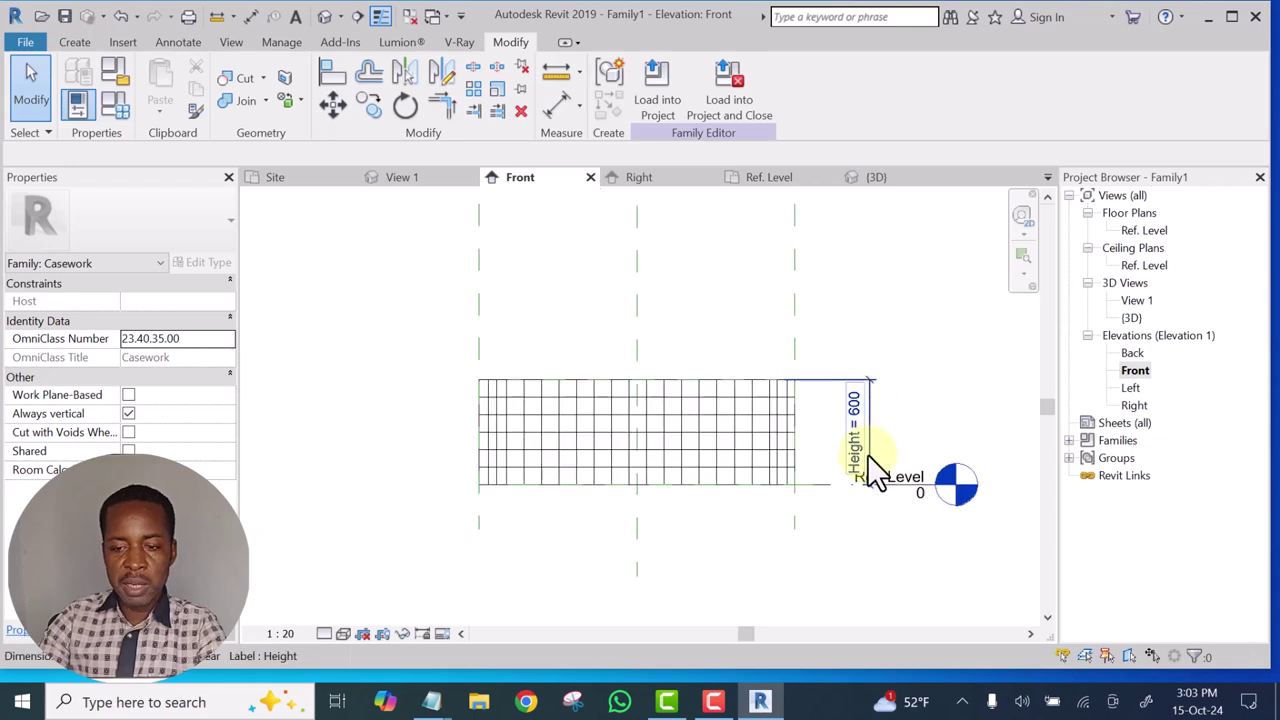
# Set the family's Height parameter to 450 in Family Types, accept it and check the pot in the Front elevation
pyautogui.click(117, 100)
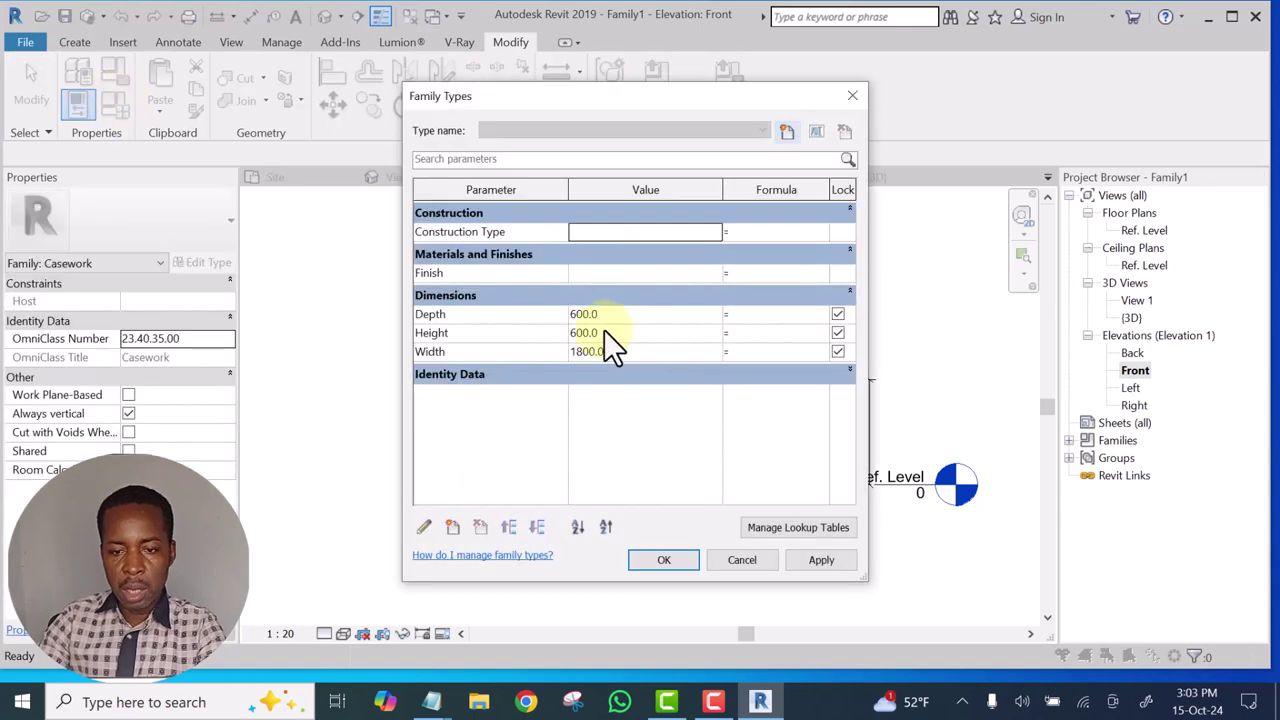
pyautogui.click(613, 332)
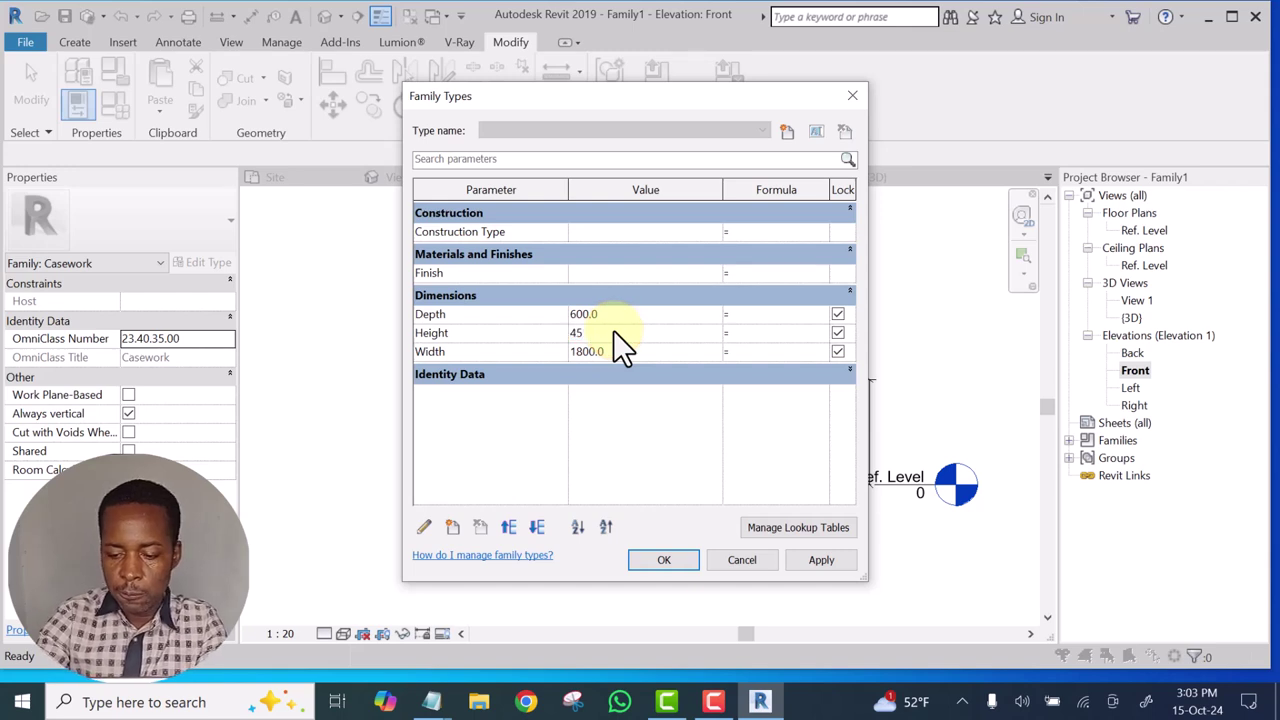
pyautogui.click(804, 562)
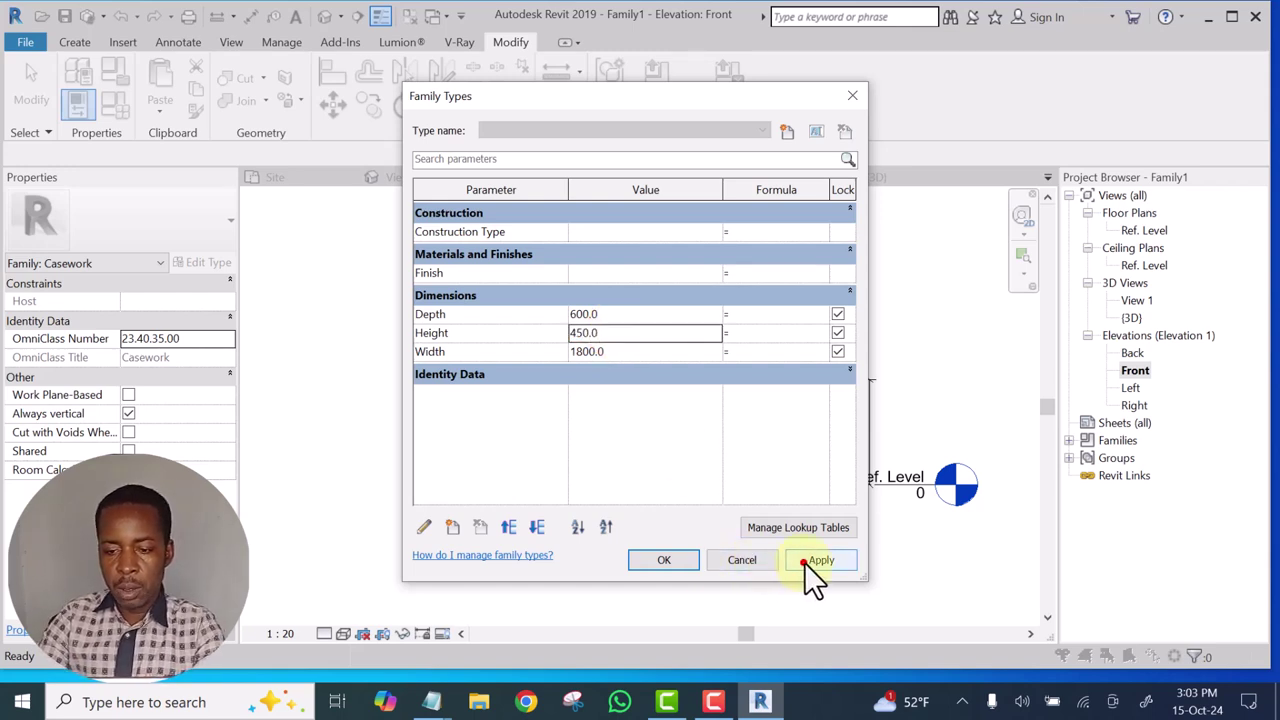
pyautogui.click(663, 560)
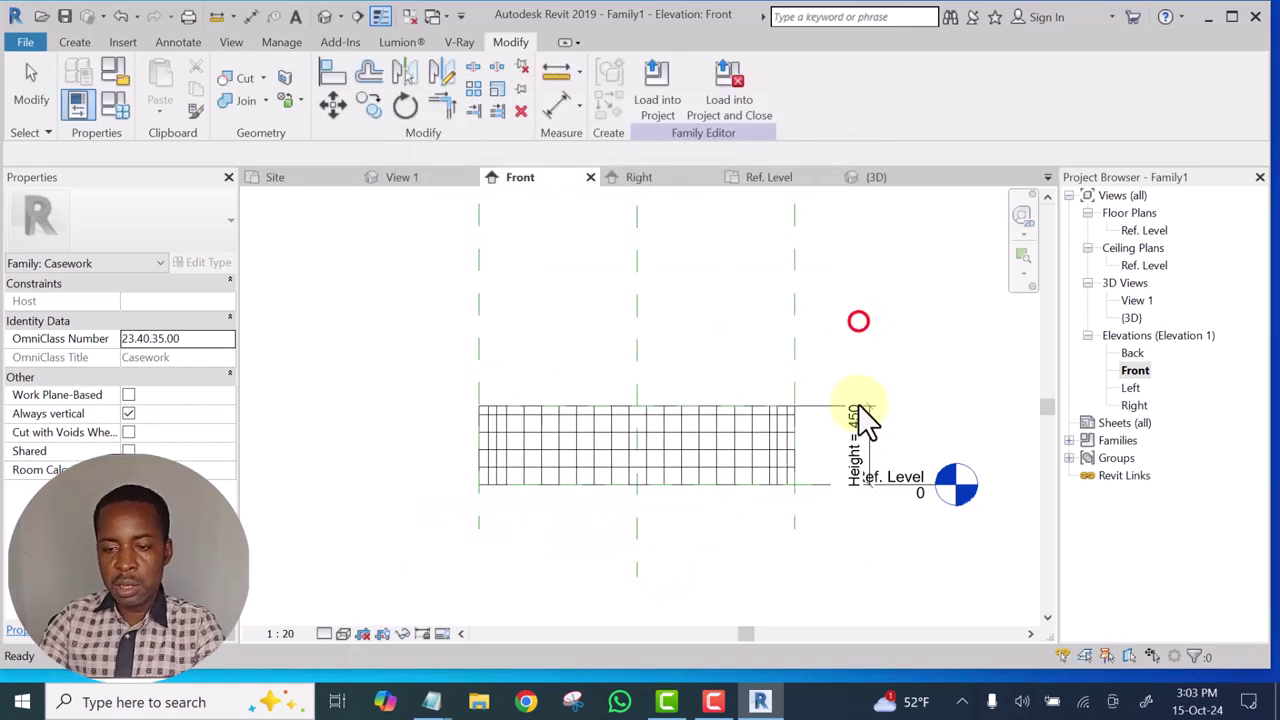
pyautogui.scroll(3, 852, 436)
pyautogui.scroll(-4, 771, 429)
pyautogui.scroll(-1, 738, 450)
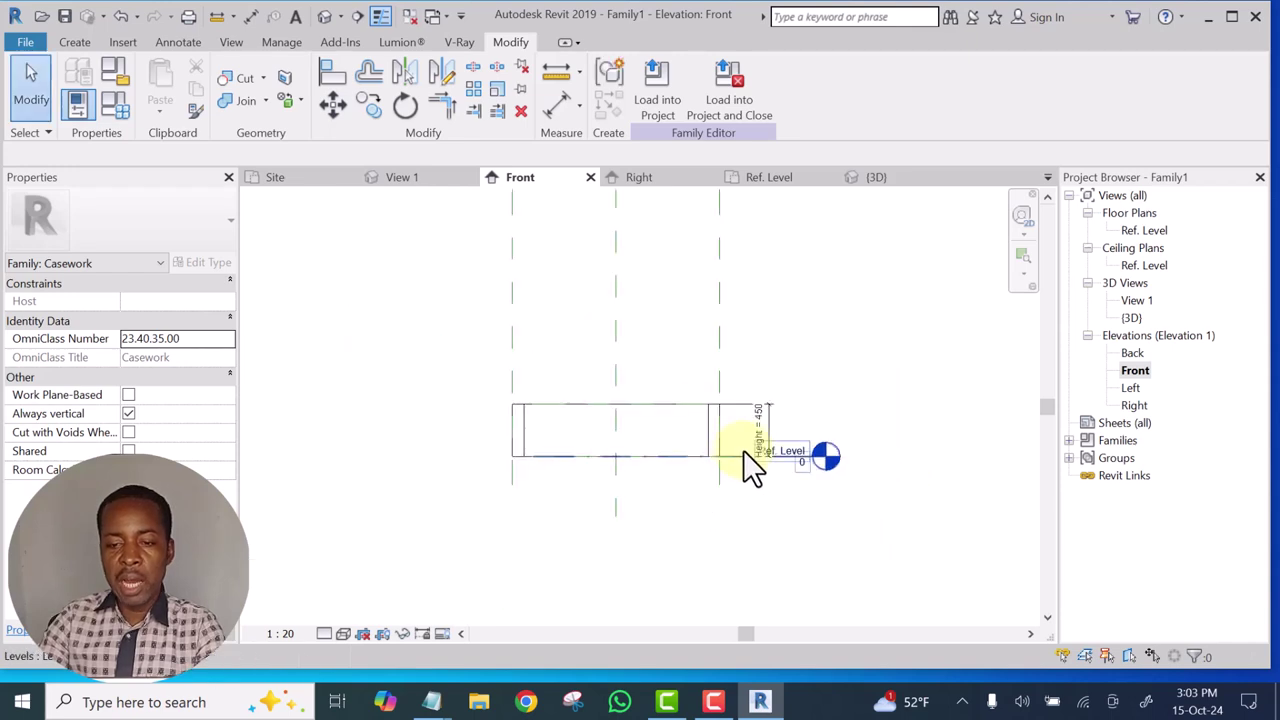
pyautogui.moveTo(745, 356)
pyautogui.mouseDown(button='middle')
pyautogui.moveTo(757, 409)
pyautogui.moveTo(734, 474)
pyautogui.moveTo(767, 371)
pyautogui.mouseUp(button='middle')
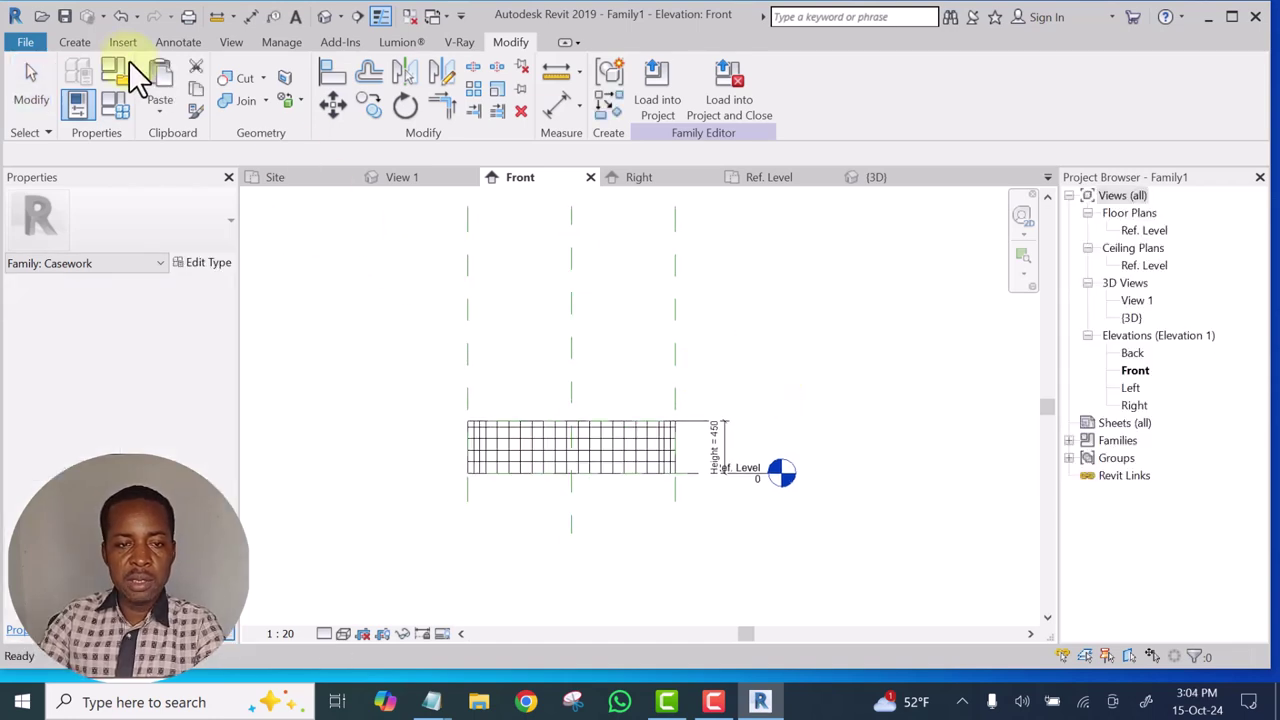
pyautogui.moveTo(908, 372); pyautogui.dragTo(866, 377, button='middle')
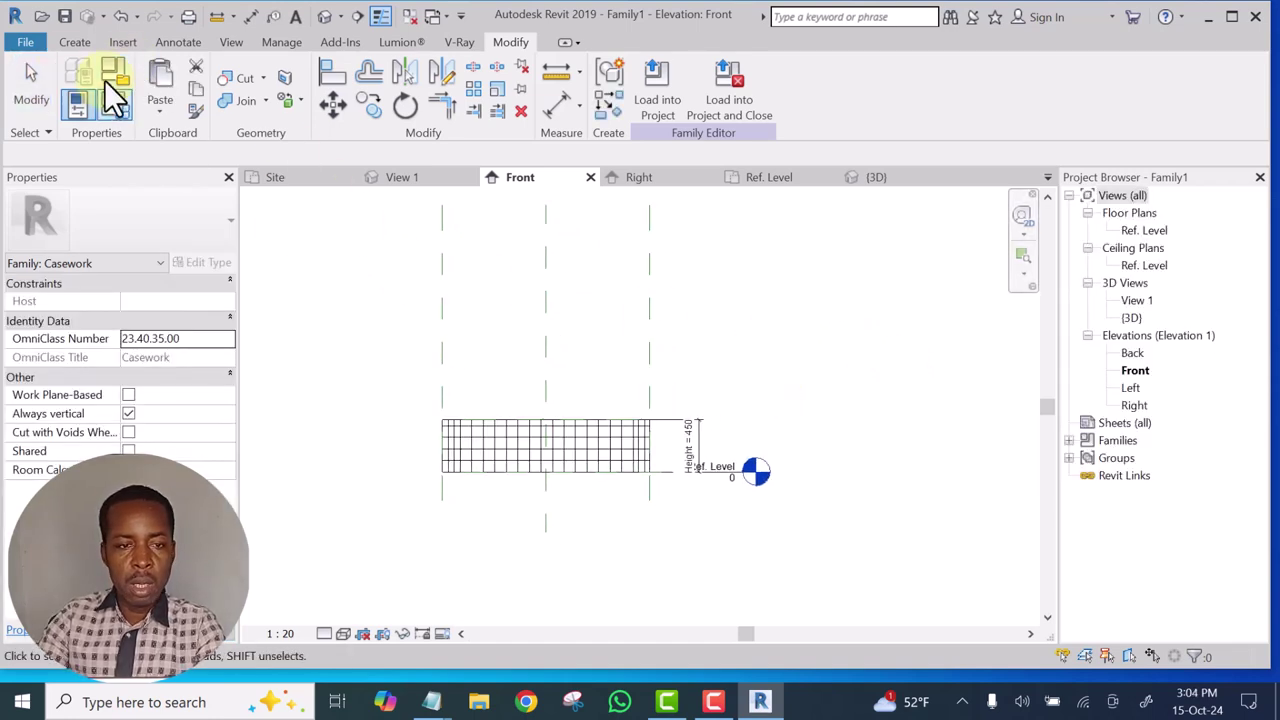
# Save the family as Flower Pot in the Revit Tutorial Masterclass folder, with maximum backups set to 1
pyautogui.click(22, 44)
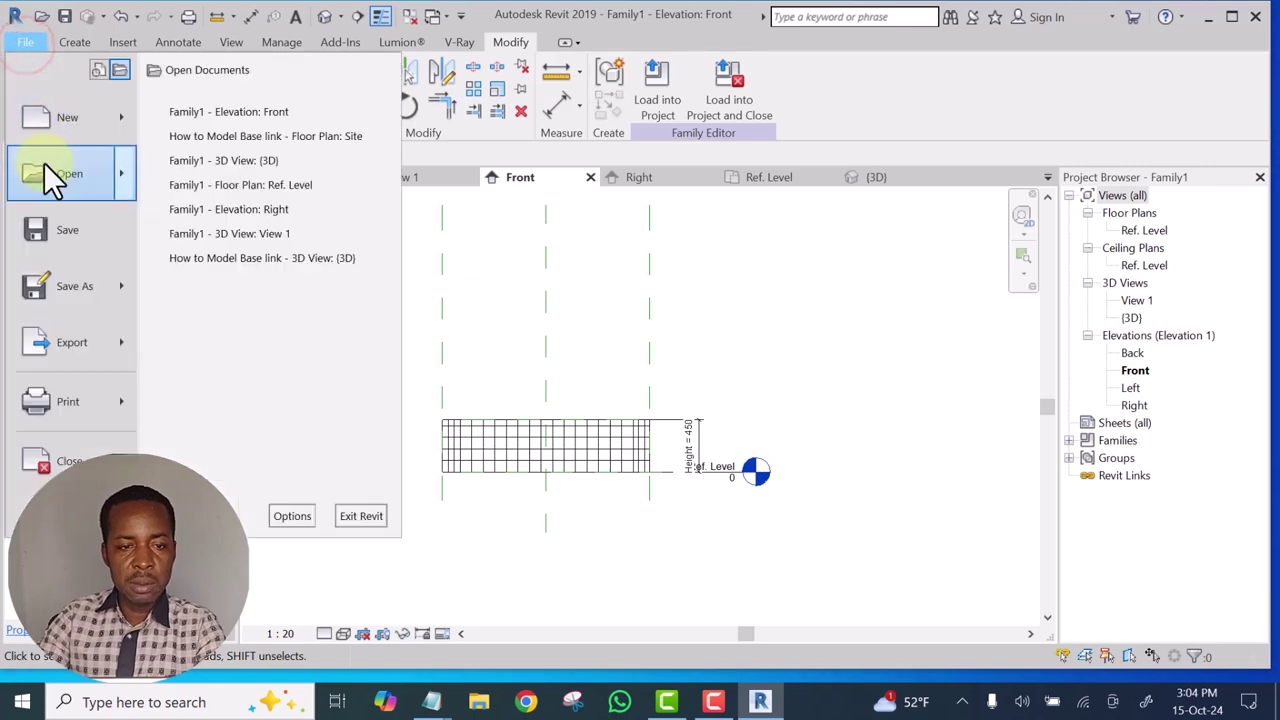
pyautogui.moveTo(70, 286)
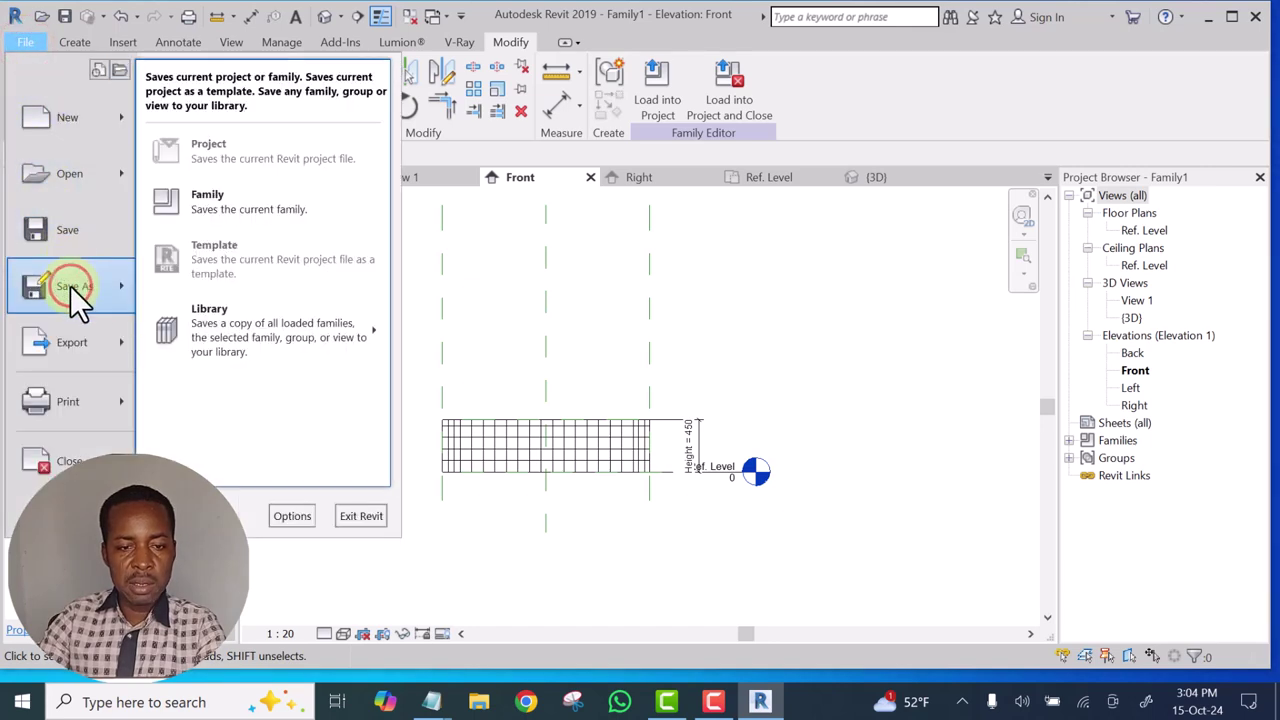
pyautogui.click(209, 199)
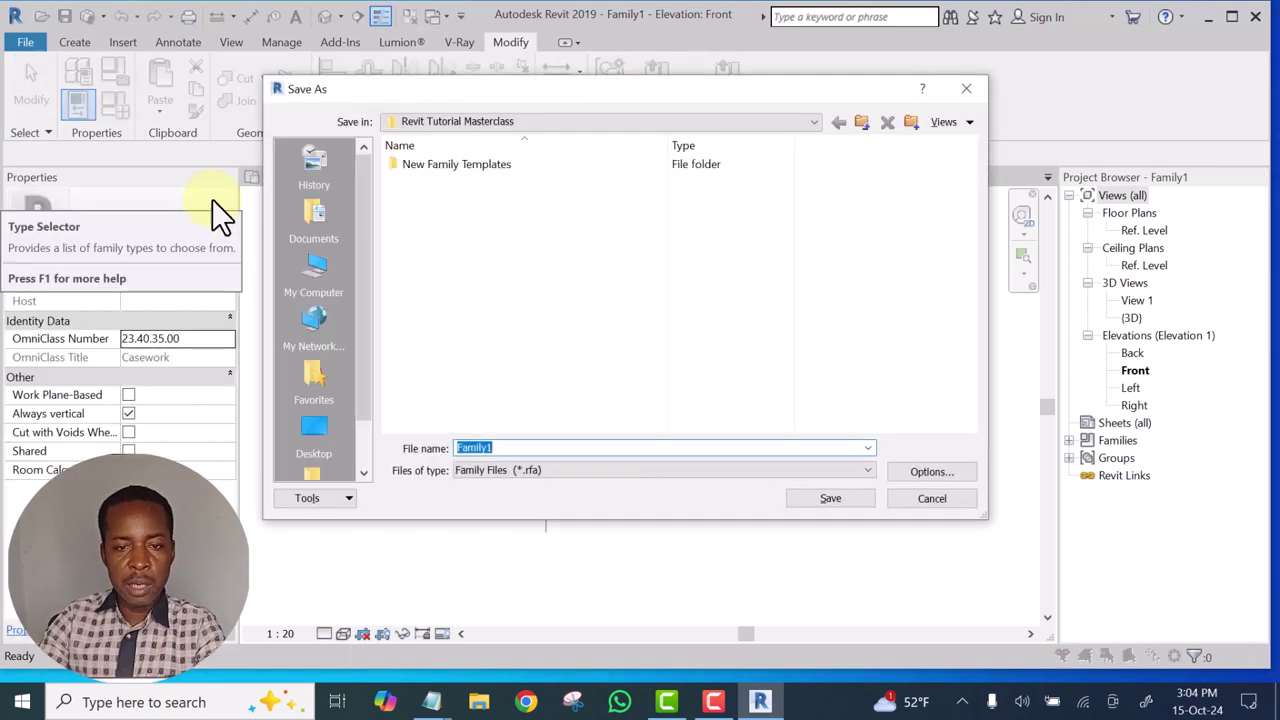
pyautogui.doubleClick(507, 448)
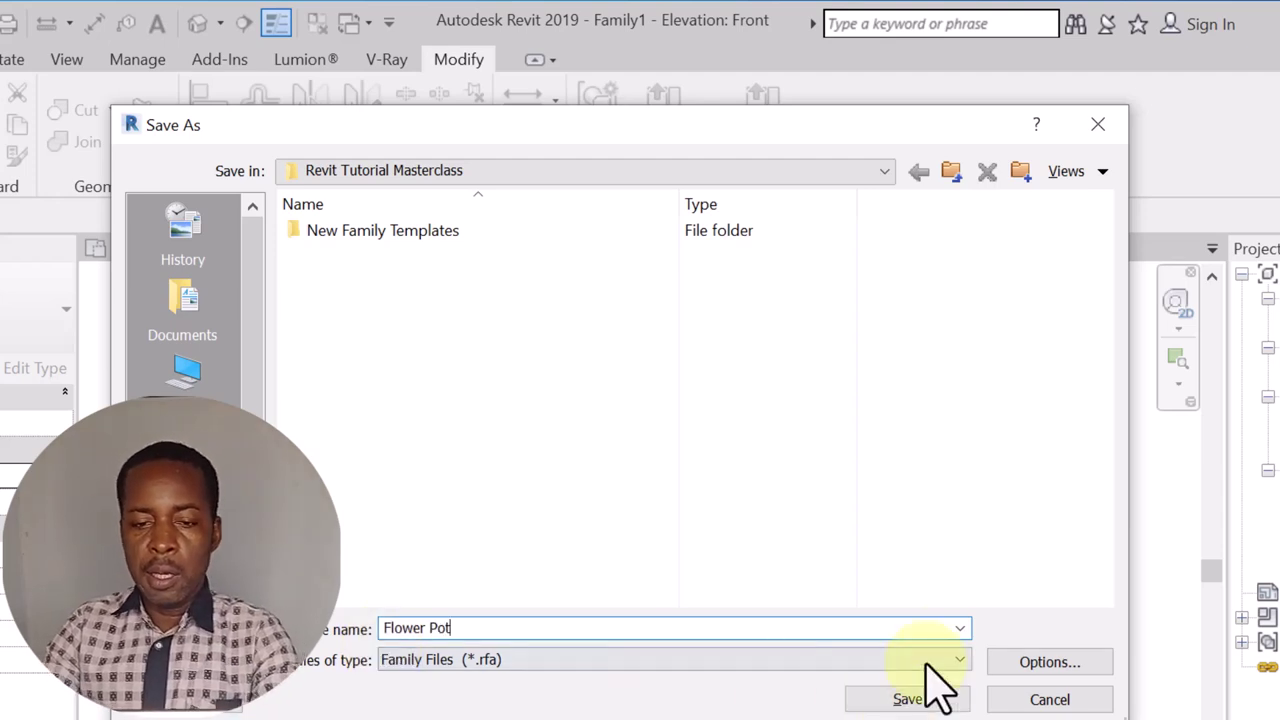
pyautogui.click(1030, 662)
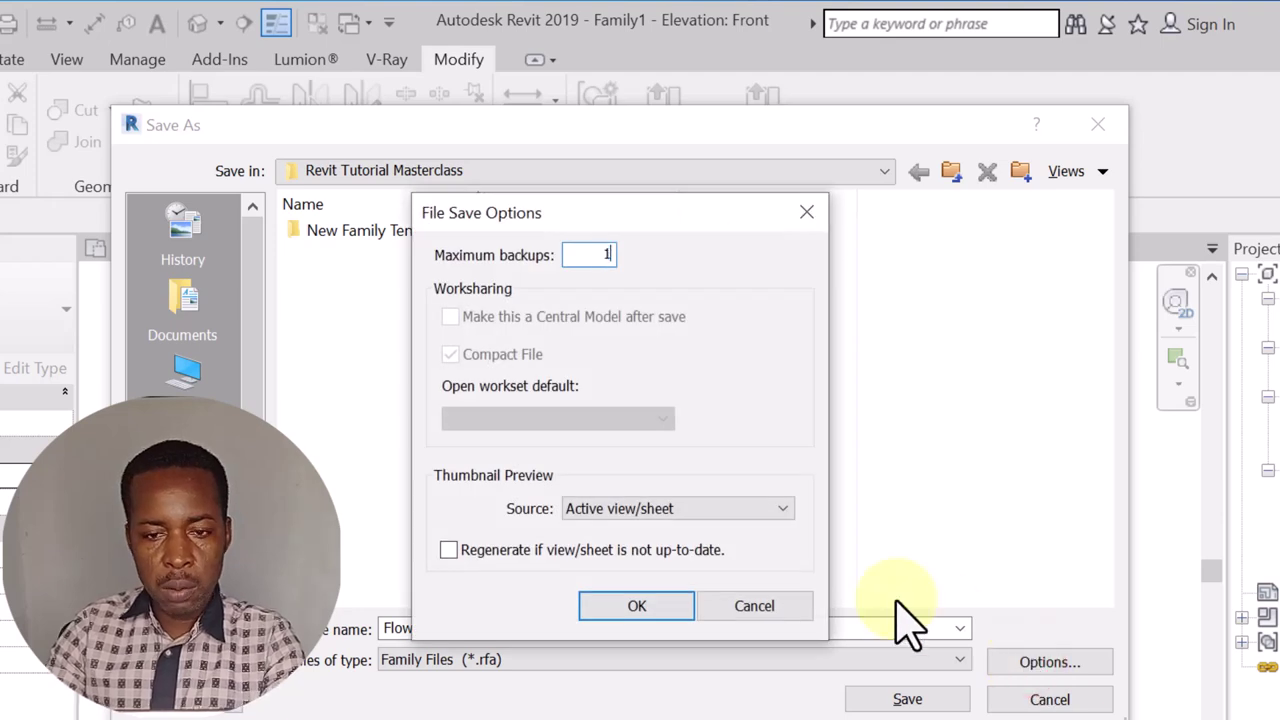
pyautogui.click(642, 605)
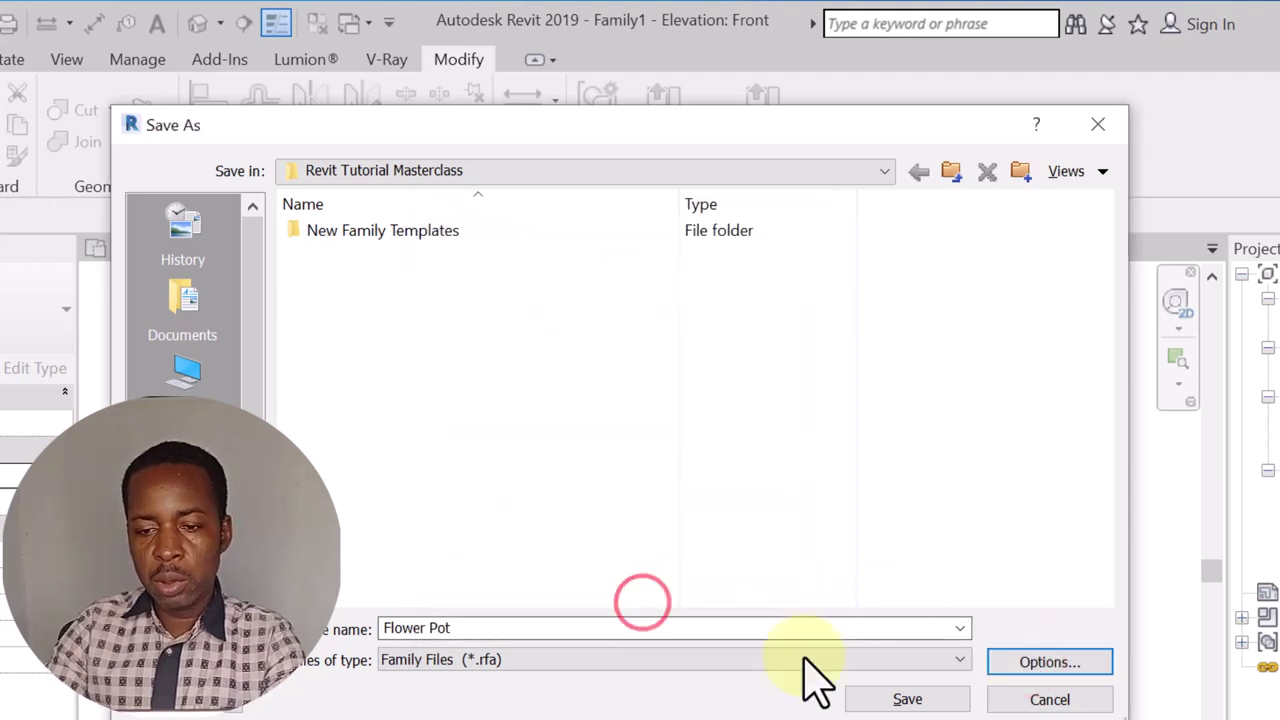
pyautogui.click(887, 700)
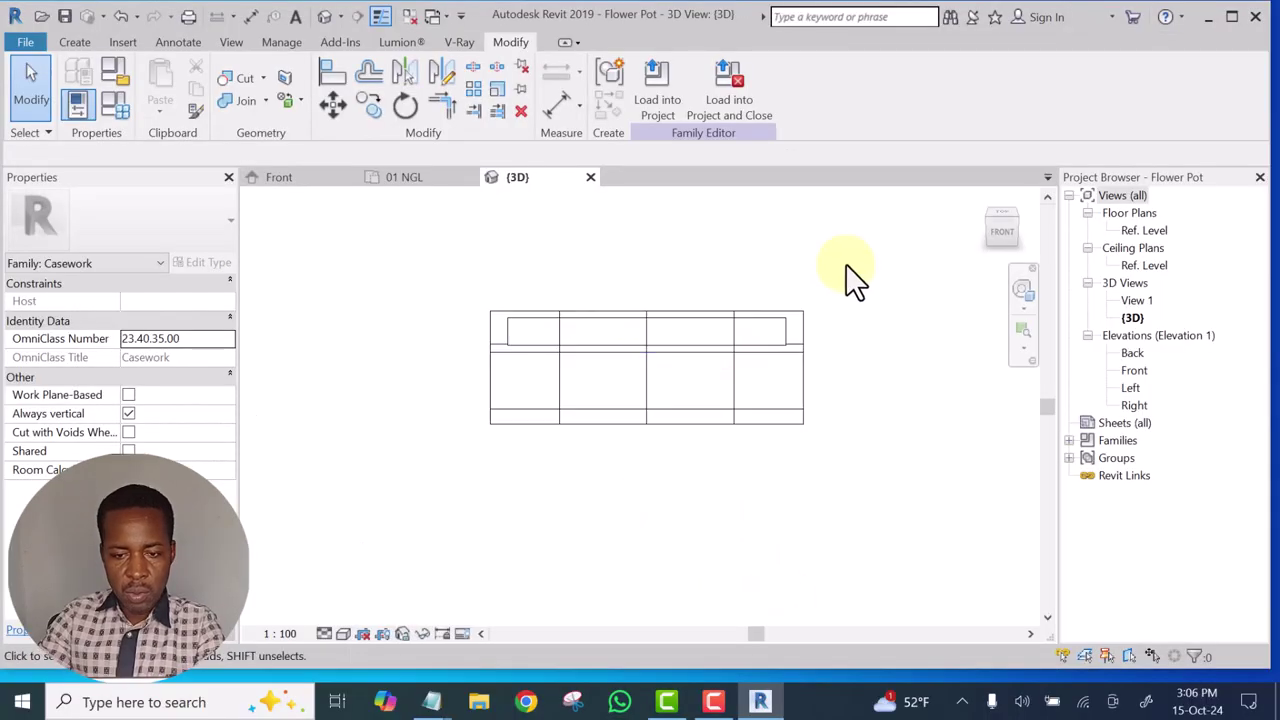
# Check the pot in 3D, load it into the How to Model Base link project and open that project's default 3D view
pyautogui.keyDown('shift'); pyautogui.moveTo(850, 275); pyautogui.dragTo(780, 312, button='middle'); pyautogui.keyUp('shift')
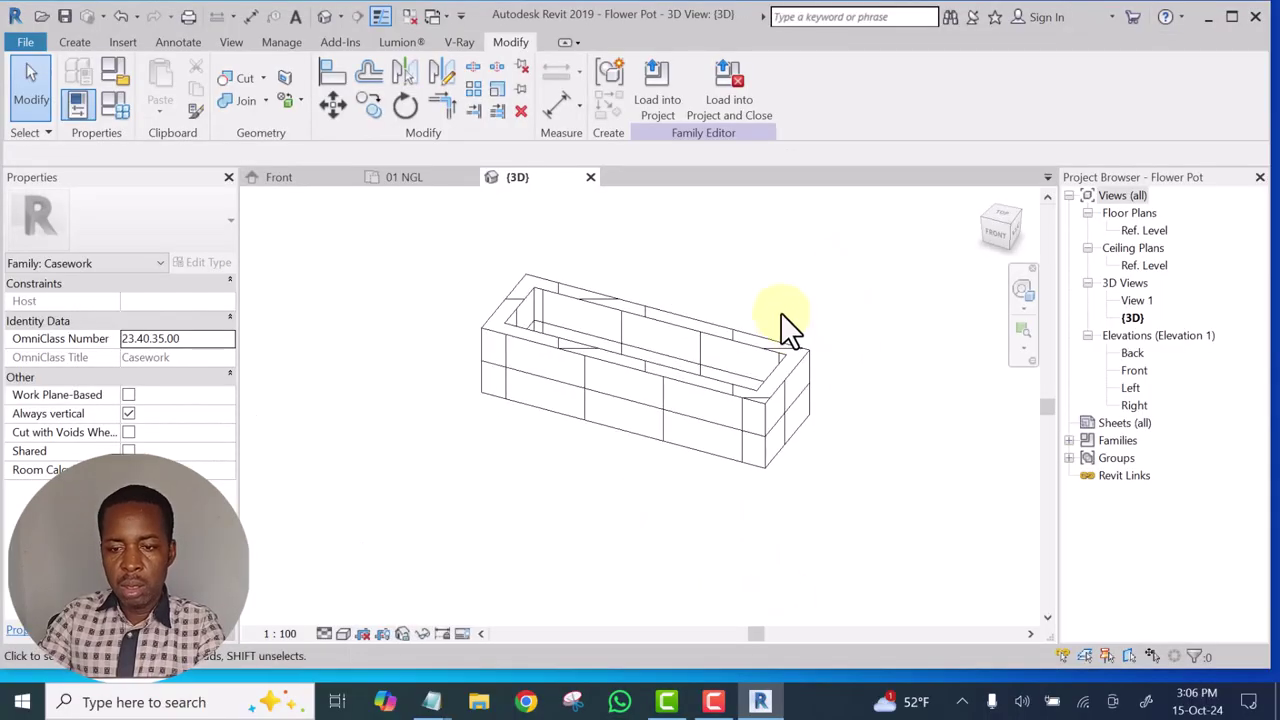
pyautogui.click(656, 98)
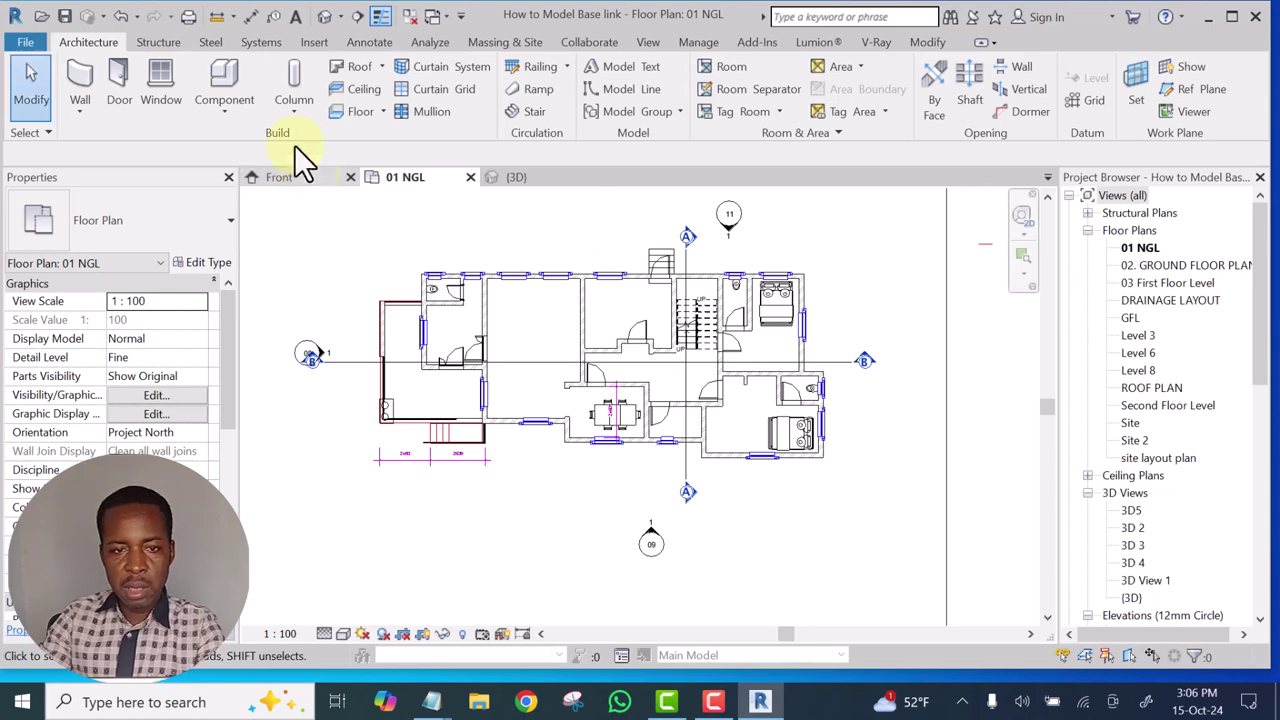
pyautogui.click(327, 19)
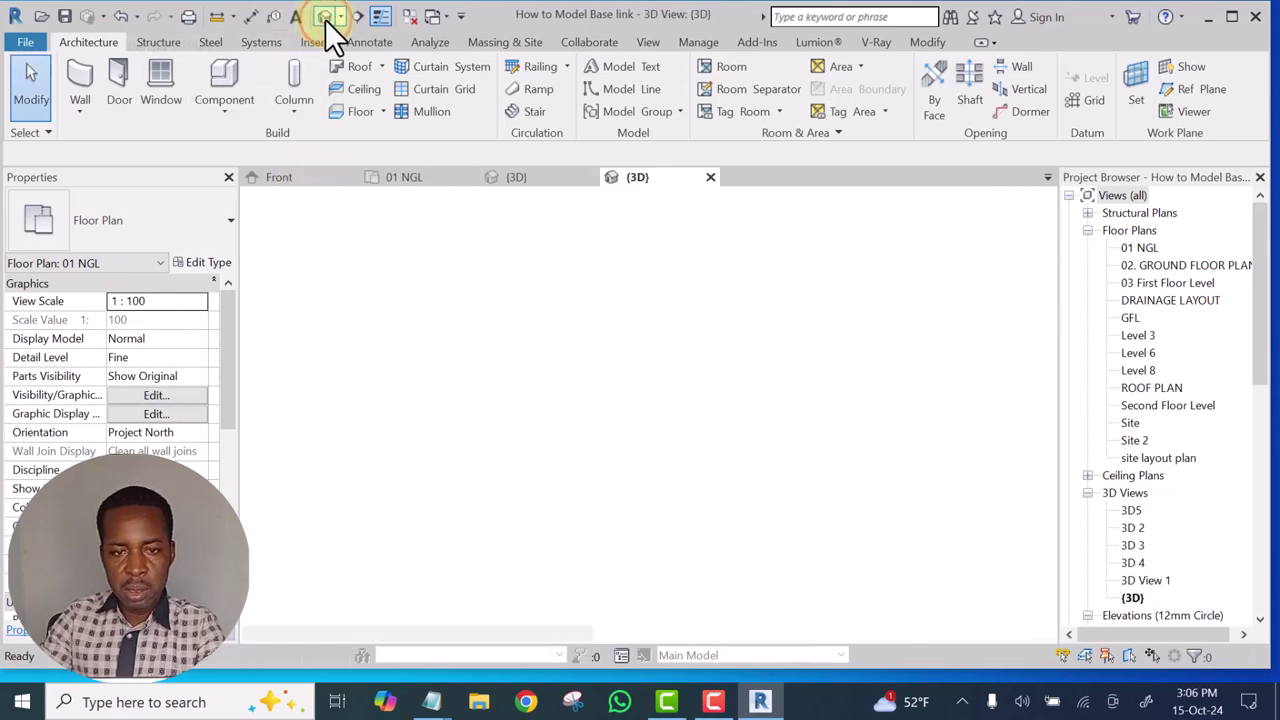
pyautogui.keyDown('shift'); pyautogui.moveTo(629, 514); pyautogui.dragTo(749, 537, button='middle'); pyautogui.keyUp('shift')
pyautogui.moveTo(1270, 325); pyautogui.dragTo(1276, 535)
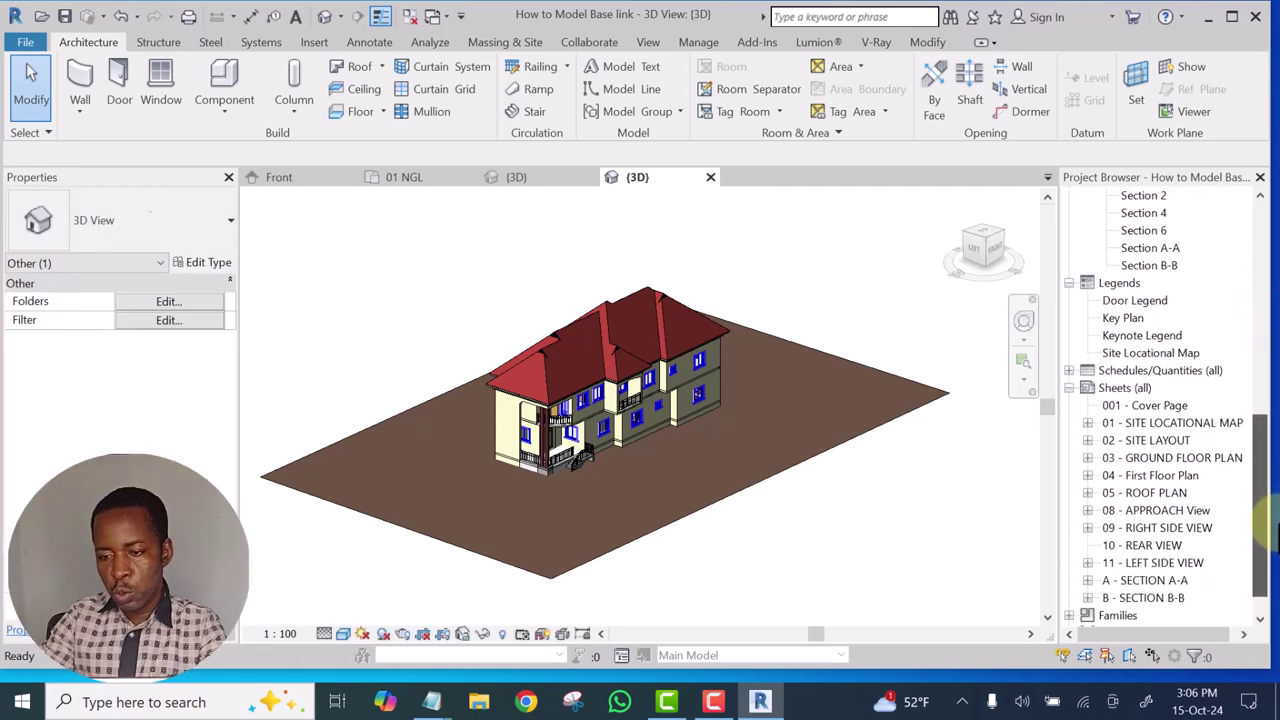
# Place one Flower pot component on the ground near the verandah's column corner, end placement and inspect it up close
pyautogui.click(225, 111)
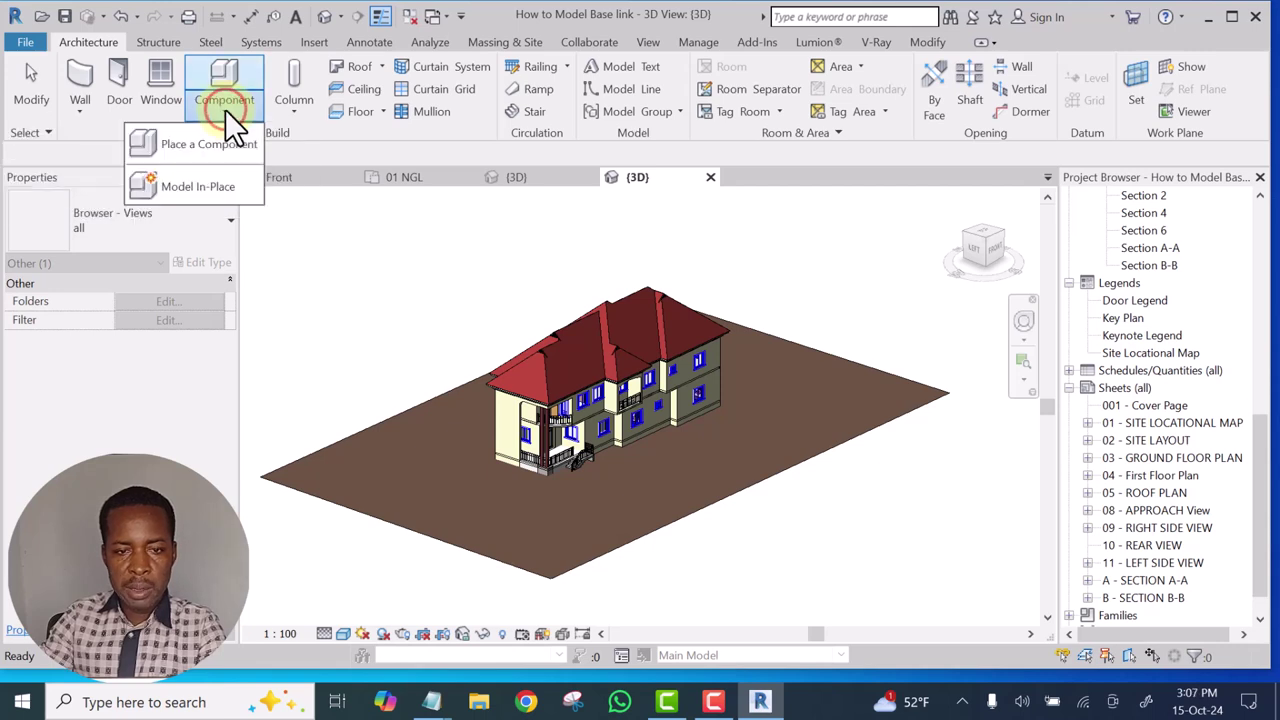
pyautogui.click(196, 143)
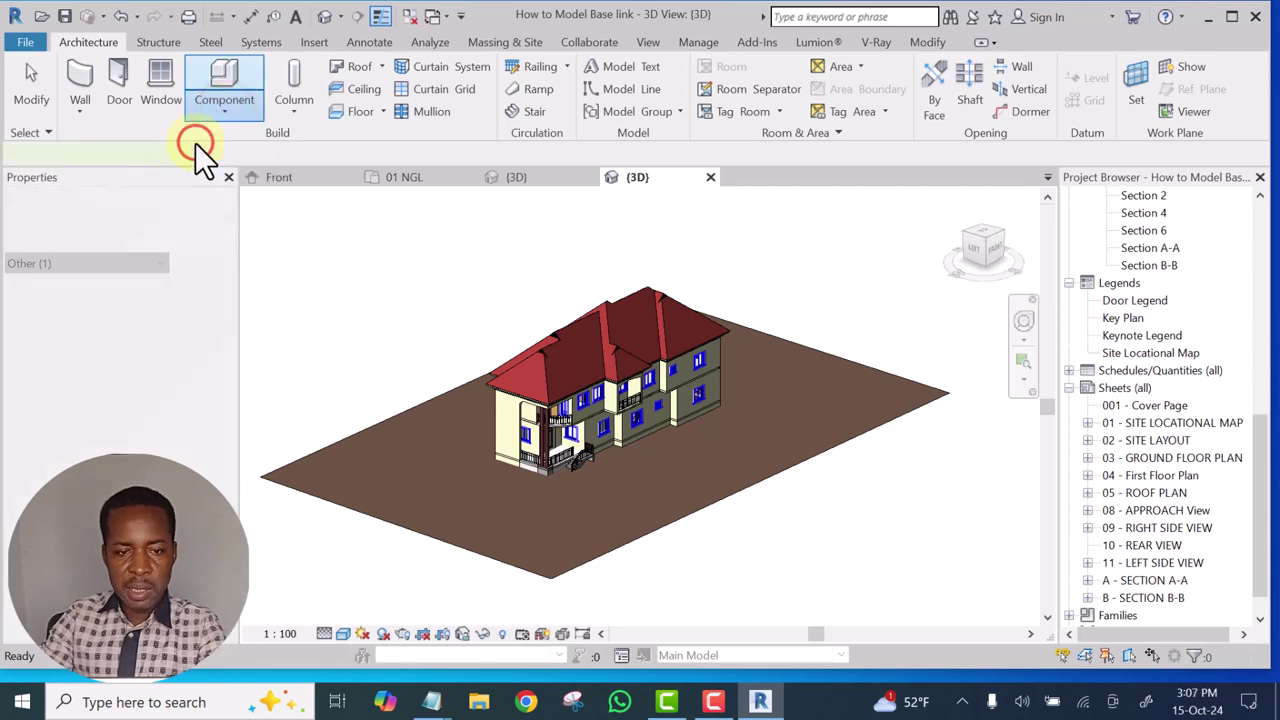
pyautogui.click(150, 222)
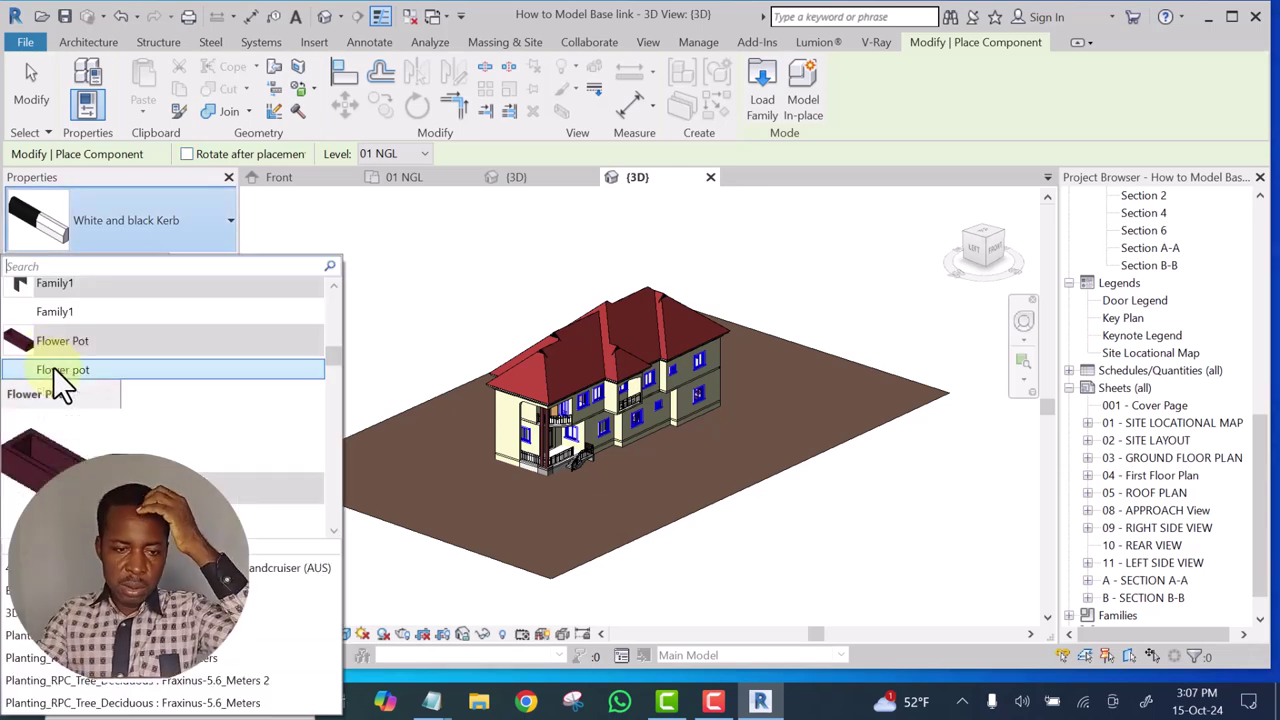
pyautogui.click(55, 372)
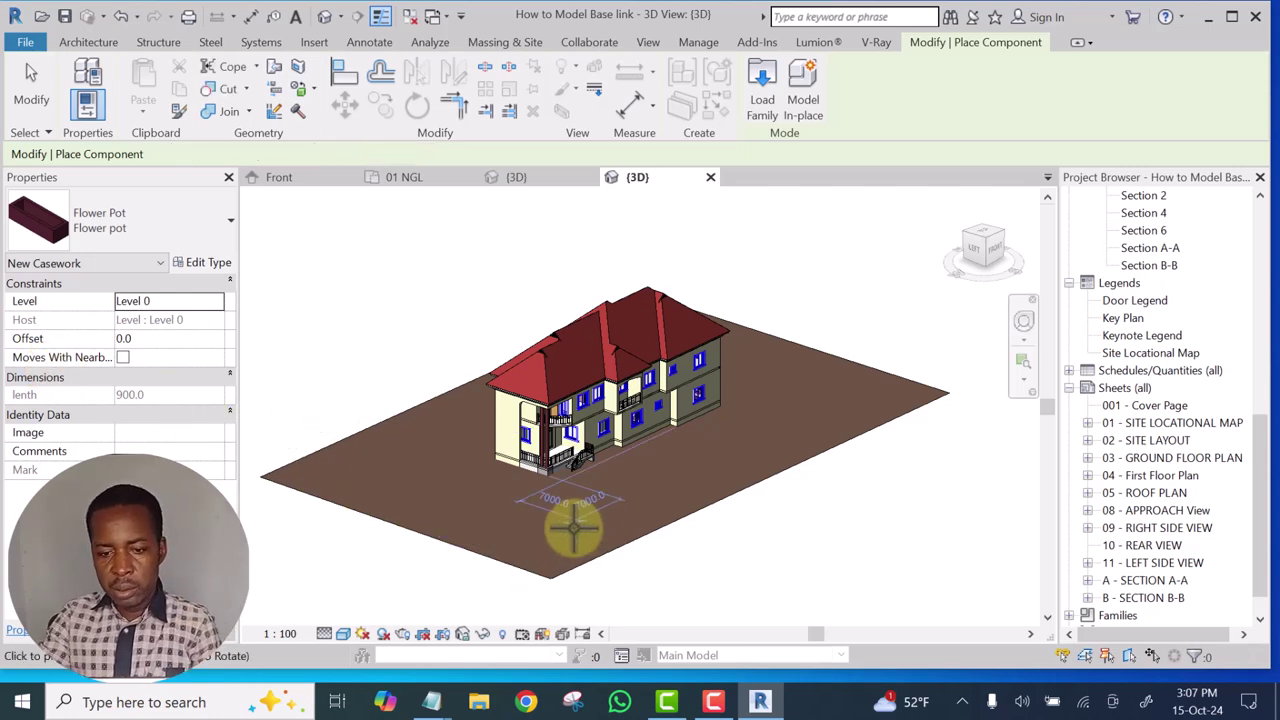
pyautogui.scroll(2, 573, 523)
pyautogui.scroll(3, 549, 457)
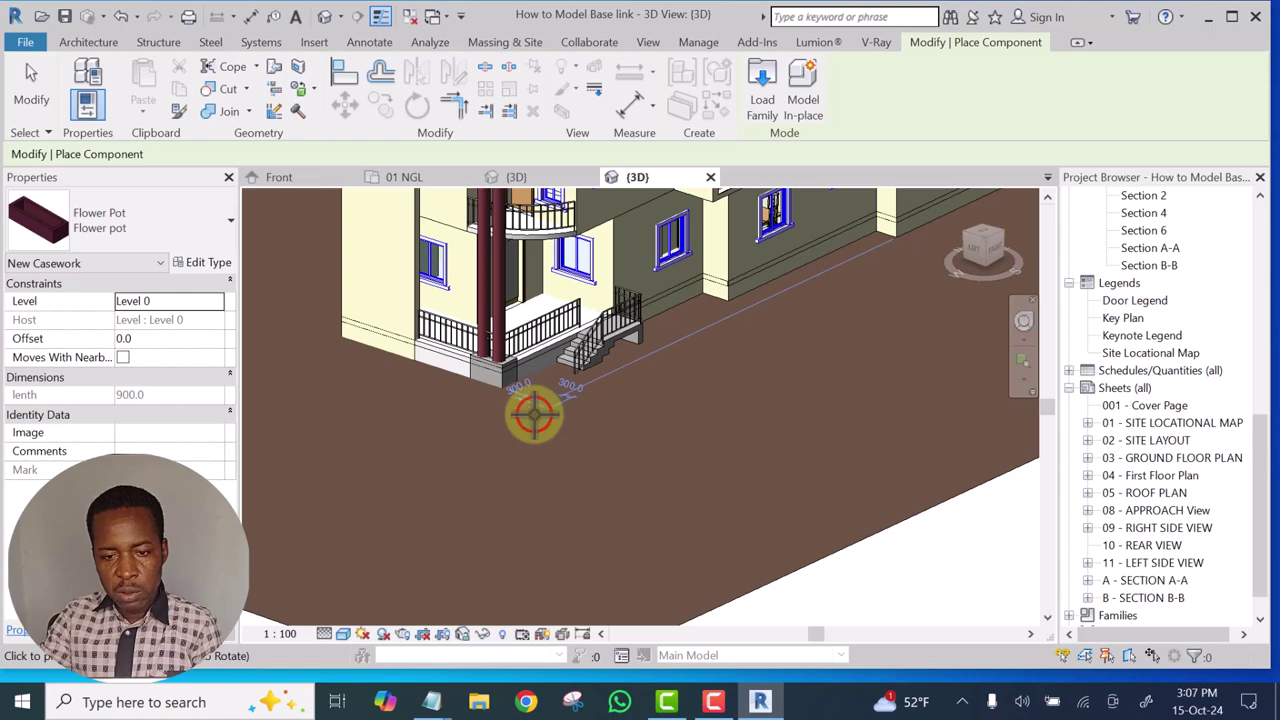
pyautogui.click(534, 412)
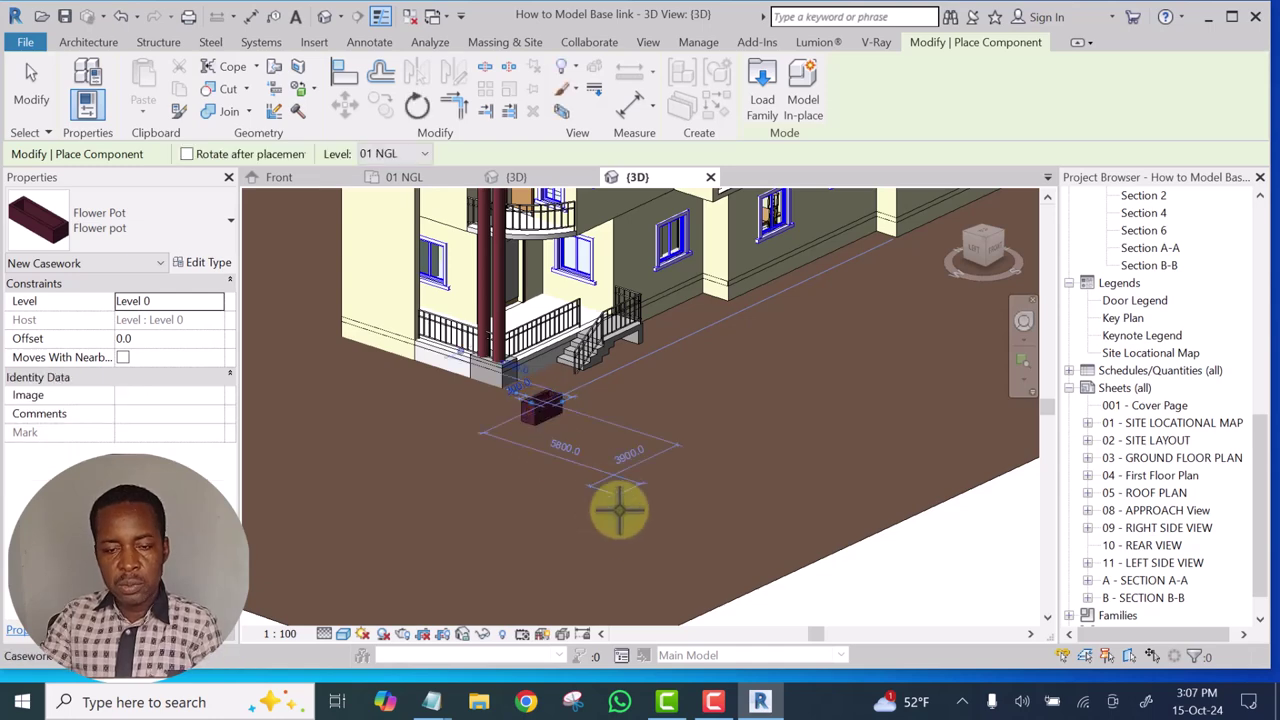
pyautogui.click(35, 95)
pyautogui.scroll(2, 540, 405)
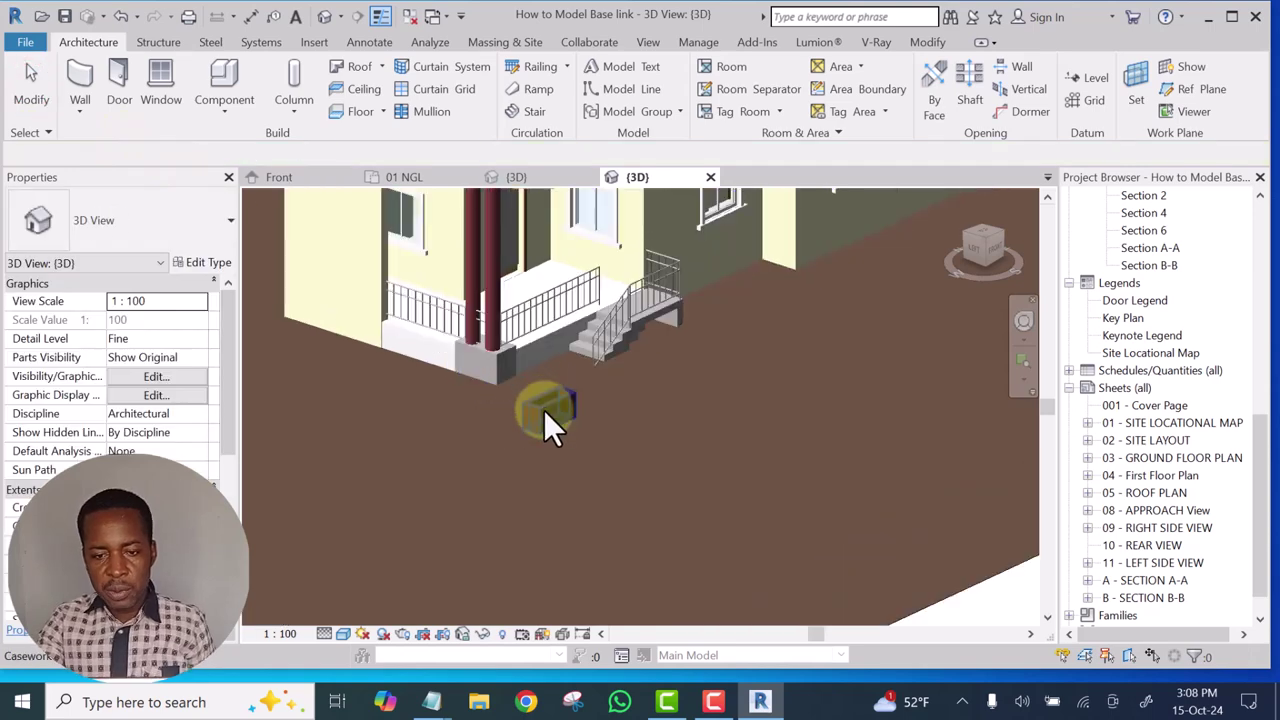
pyautogui.scroll(4, 541, 406)
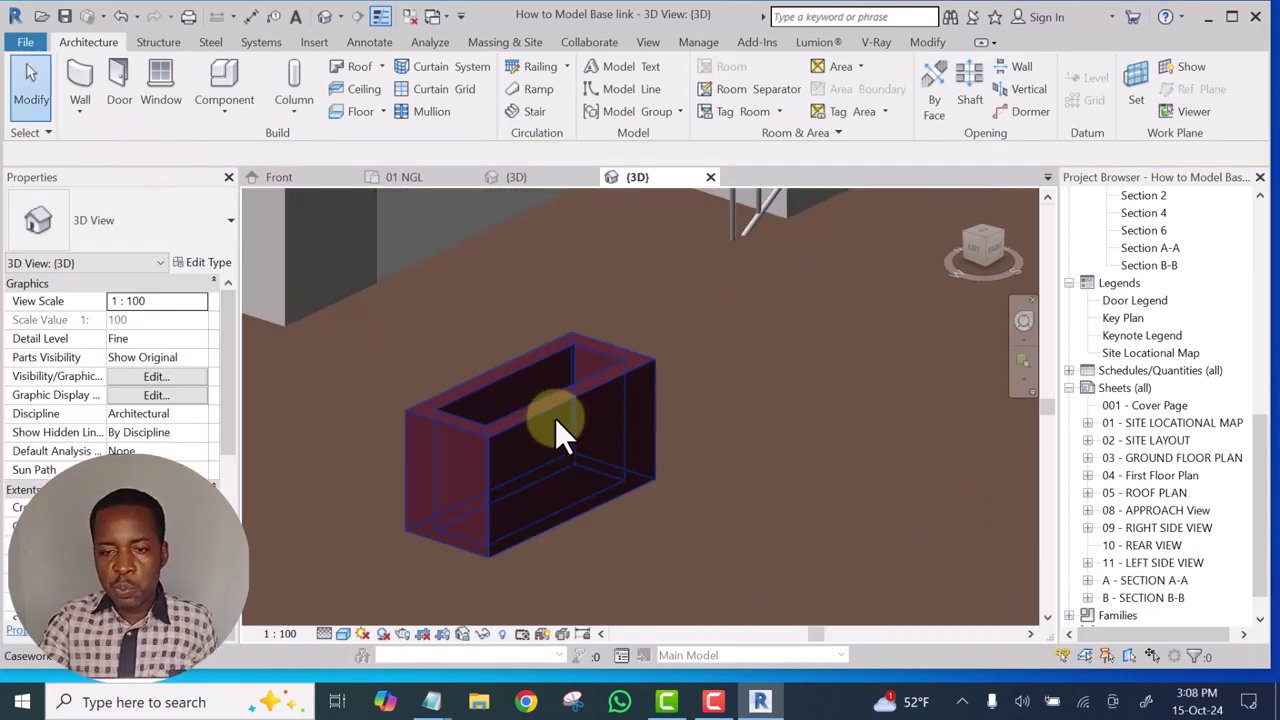
pyautogui.scroll(-5, 555, 418)
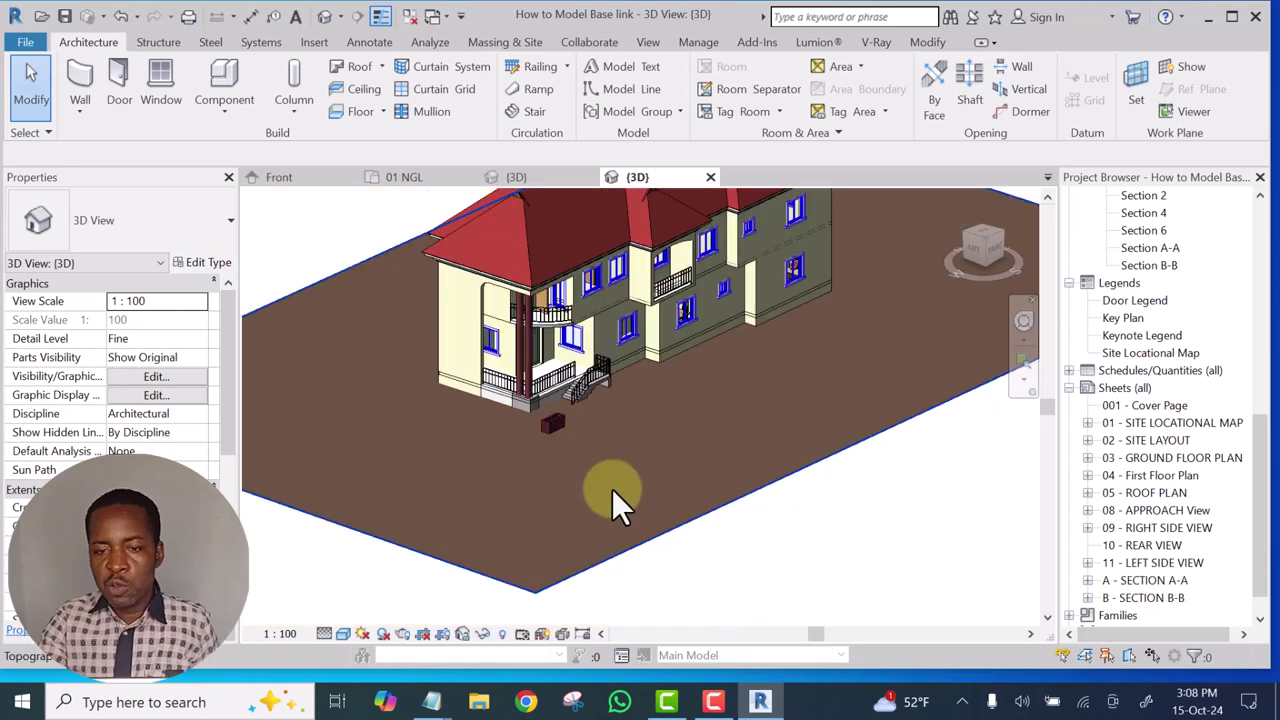
# In the 01 NGL floor plan, move the flower pot against the verandah's outer side edge, above the double columns
pyautogui.moveTo(1262, 487); pyautogui.dragTo(1243, 232)
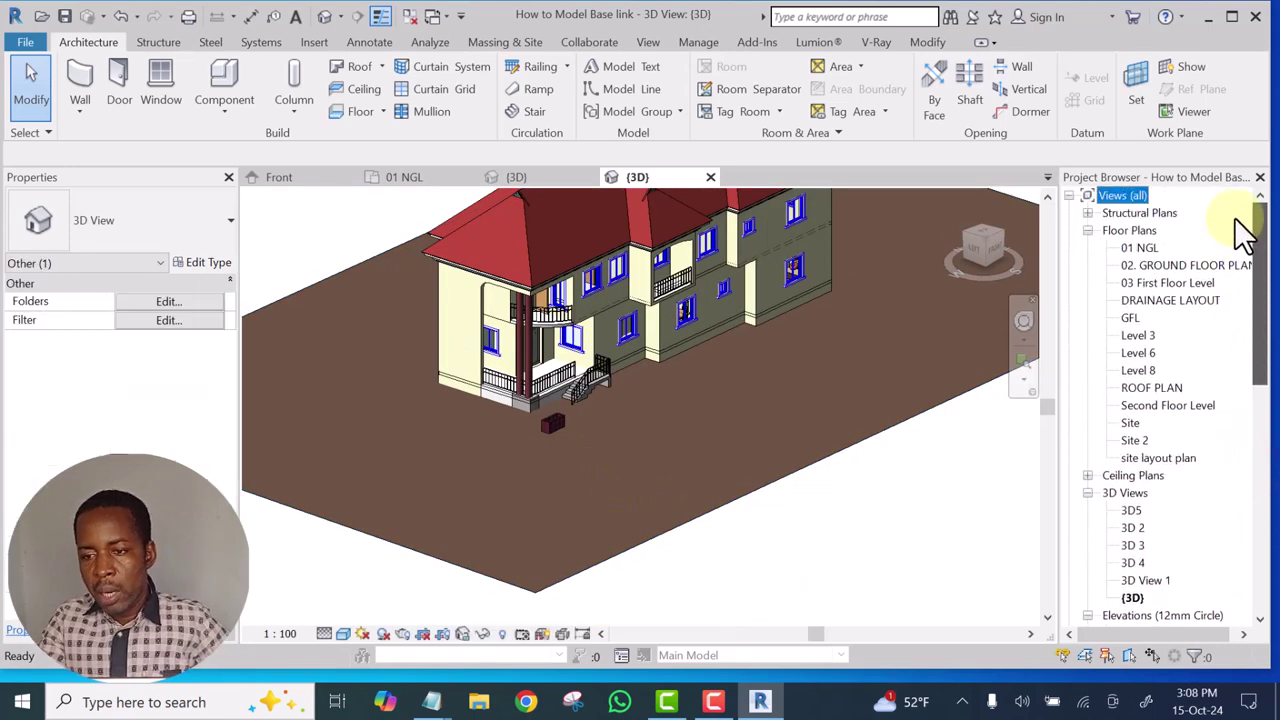
pyautogui.doubleClick(1139, 248)
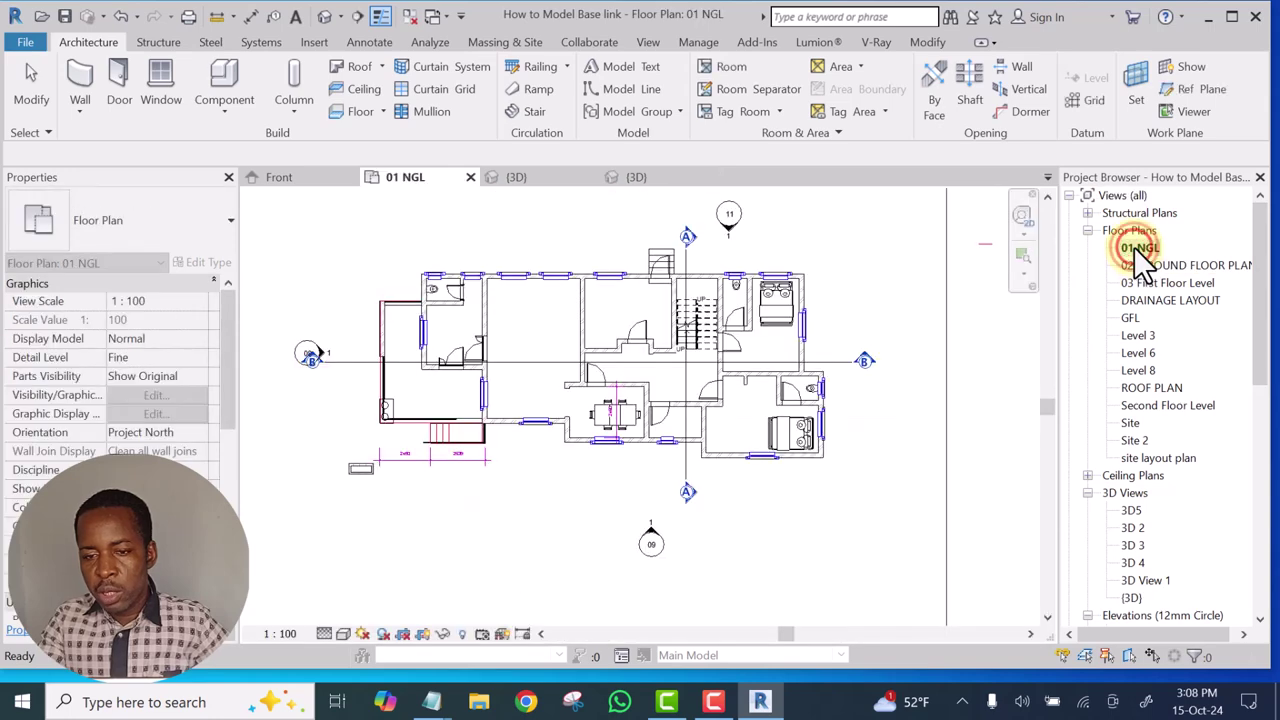
pyautogui.scroll(4, 355, 467)
pyautogui.scroll(2, 400, 455)
pyautogui.moveTo(443, 514); pyautogui.dragTo(486, 586, button='middle')
pyautogui.click(451, 537)
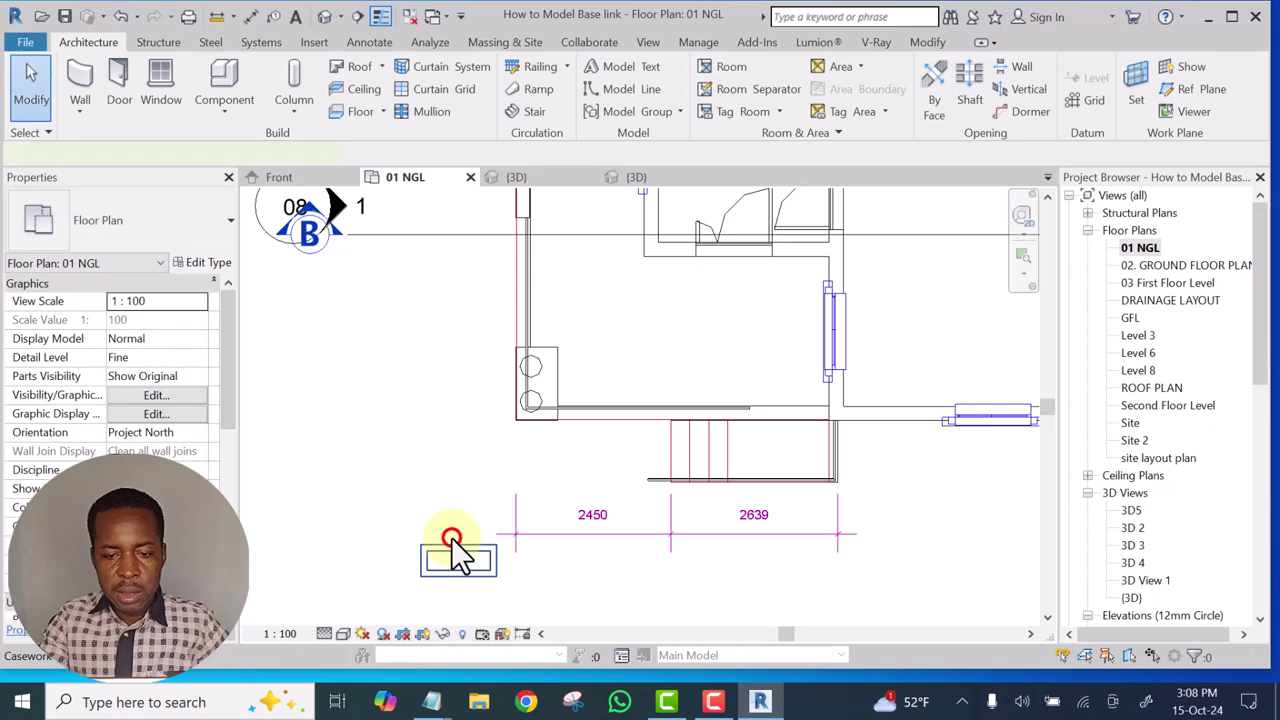
pyautogui.moveTo(447, 550); pyautogui.dragTo(467, 345)
pyautogui.moveTo(494, 400); pyautogui.dragTo(452, 374, button='middle')
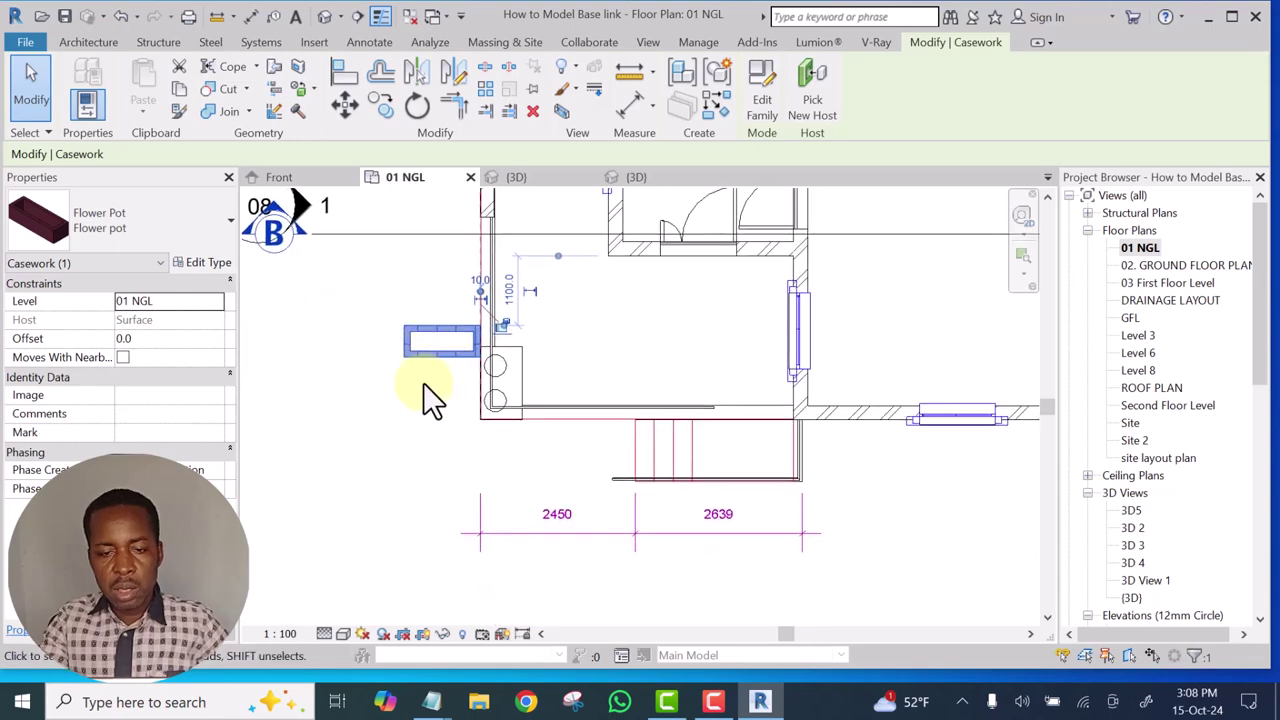
# Move the flower pot against the outer long edge of the entrance steps and deselect it
pyautogui.moveTo(432, 347); pyautogui.dragTo(716, 501)
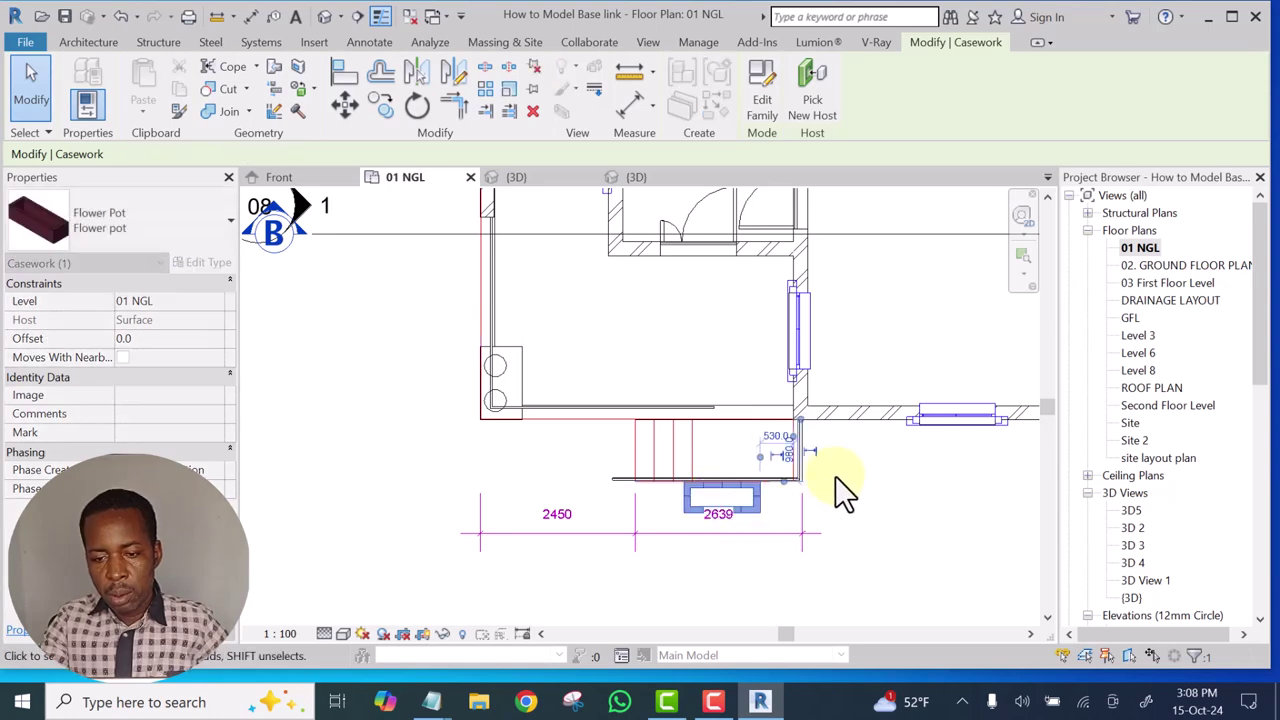
pyautogui.click(894, 523)
pyautogui.scroll(3, 758, 552)
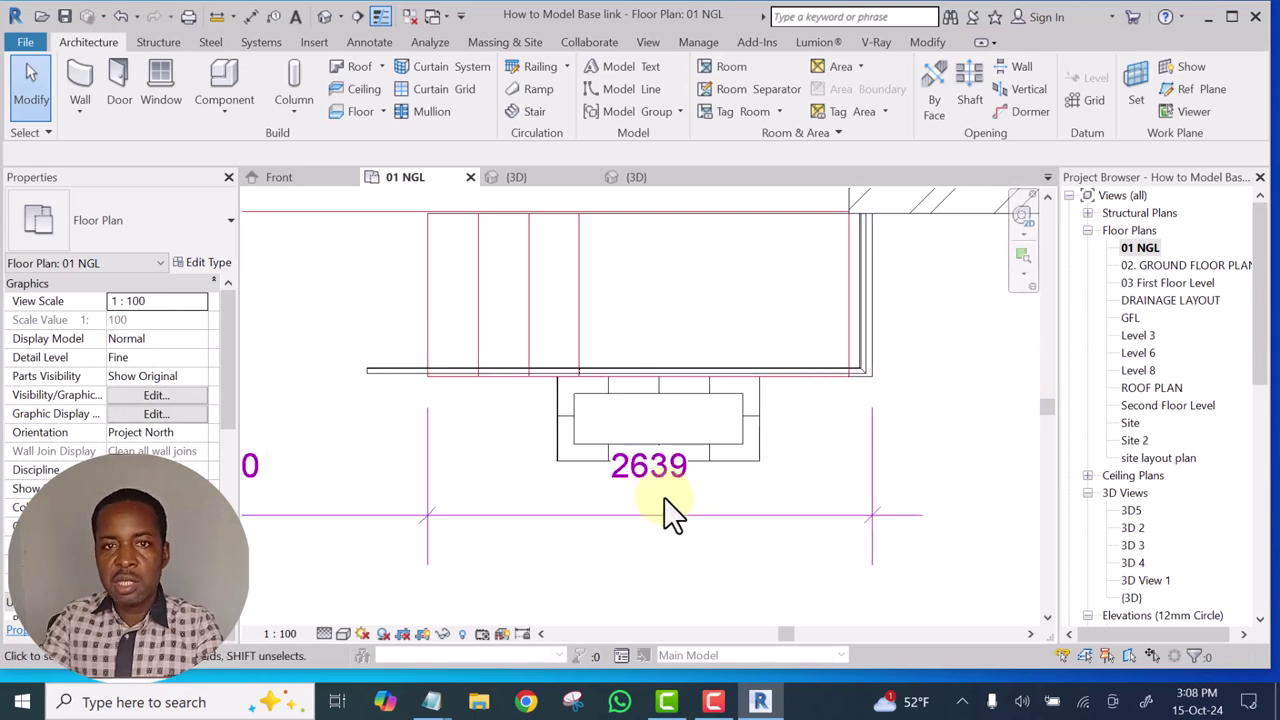
# Duplicate the type of the flower pot beside the entrance steps and name it Flower pot 600x2600
pyautogui.click(566, 432)
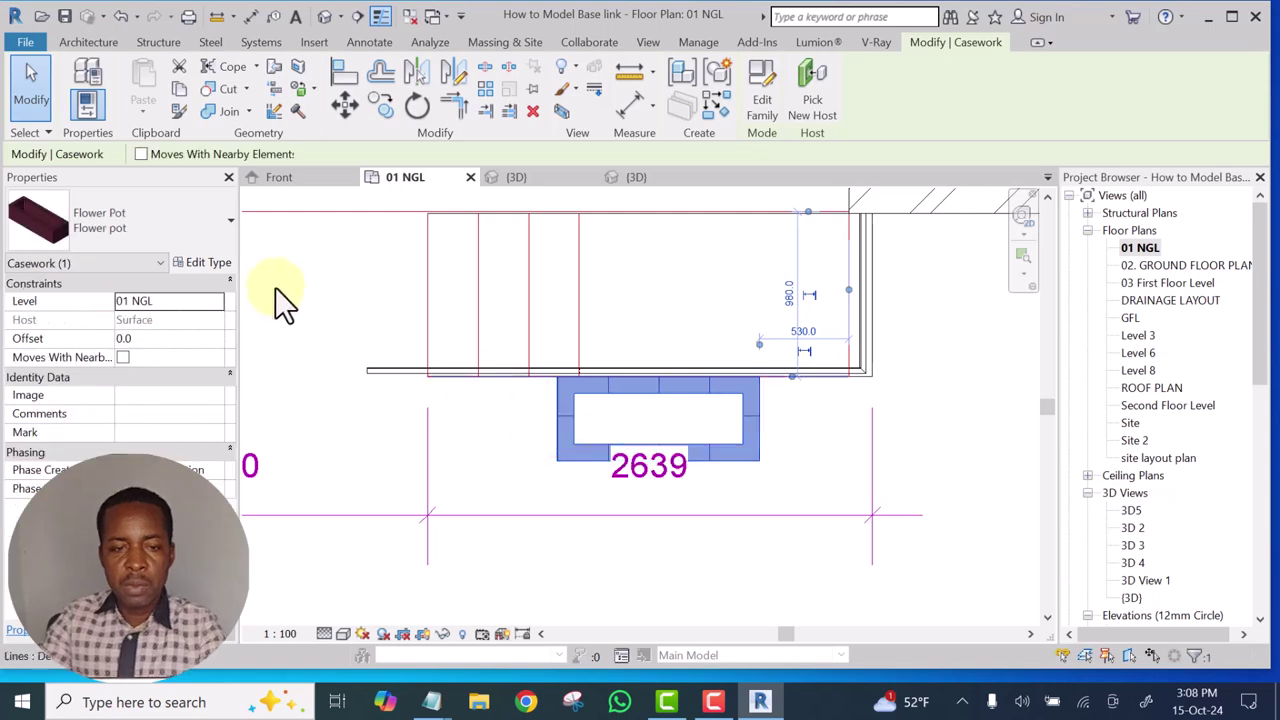
pyautogui.click(196, 262)
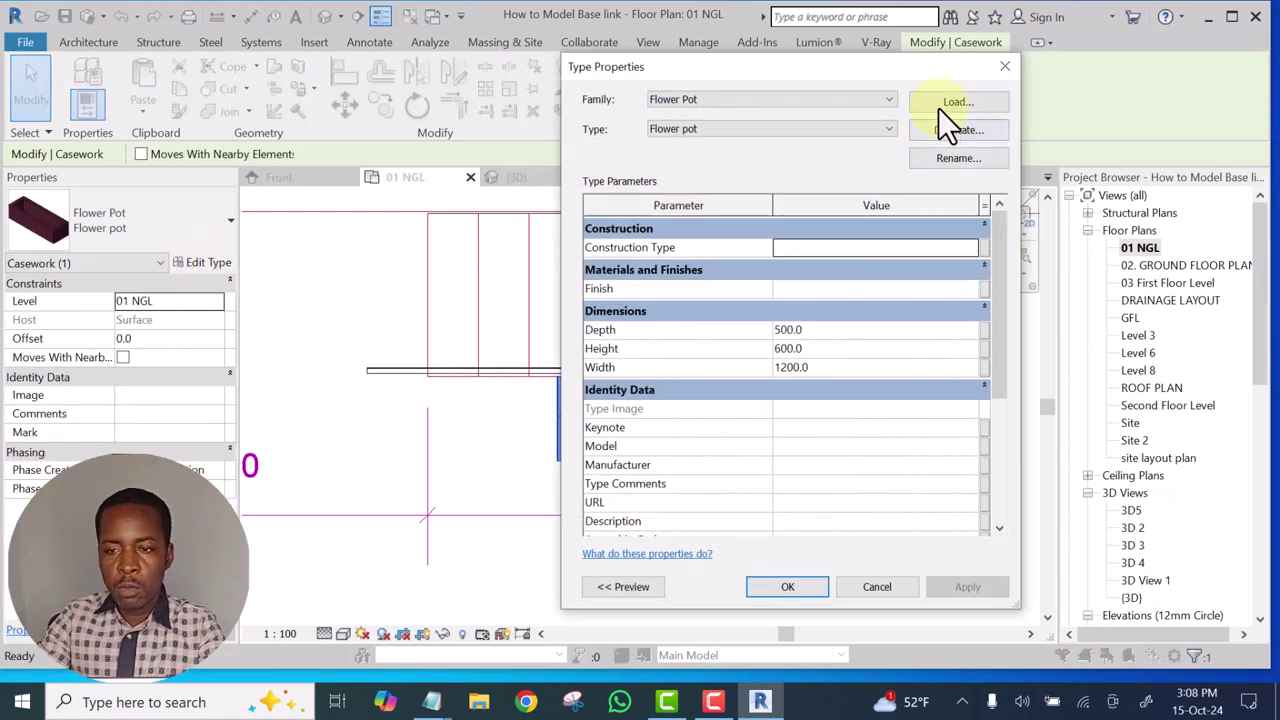
pyautogui.click(957, 128)
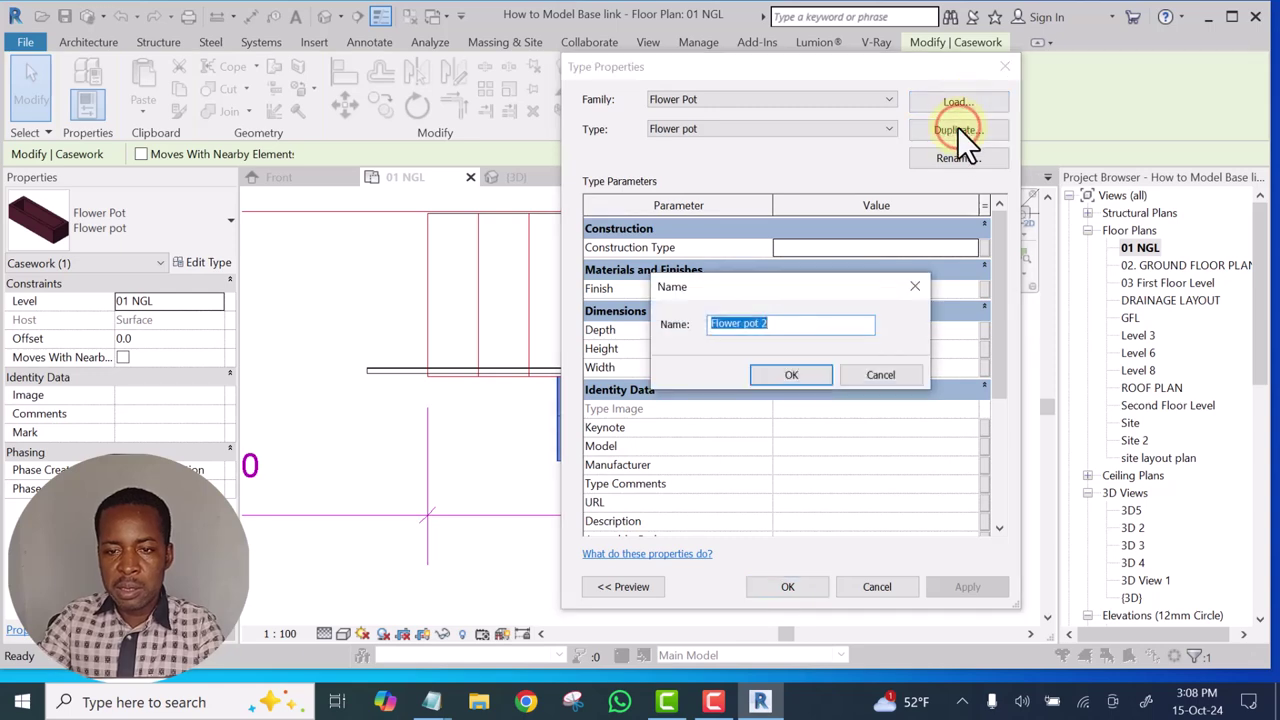
pyautogui.click(772, 324)
pyautogui.press('BackSpace')
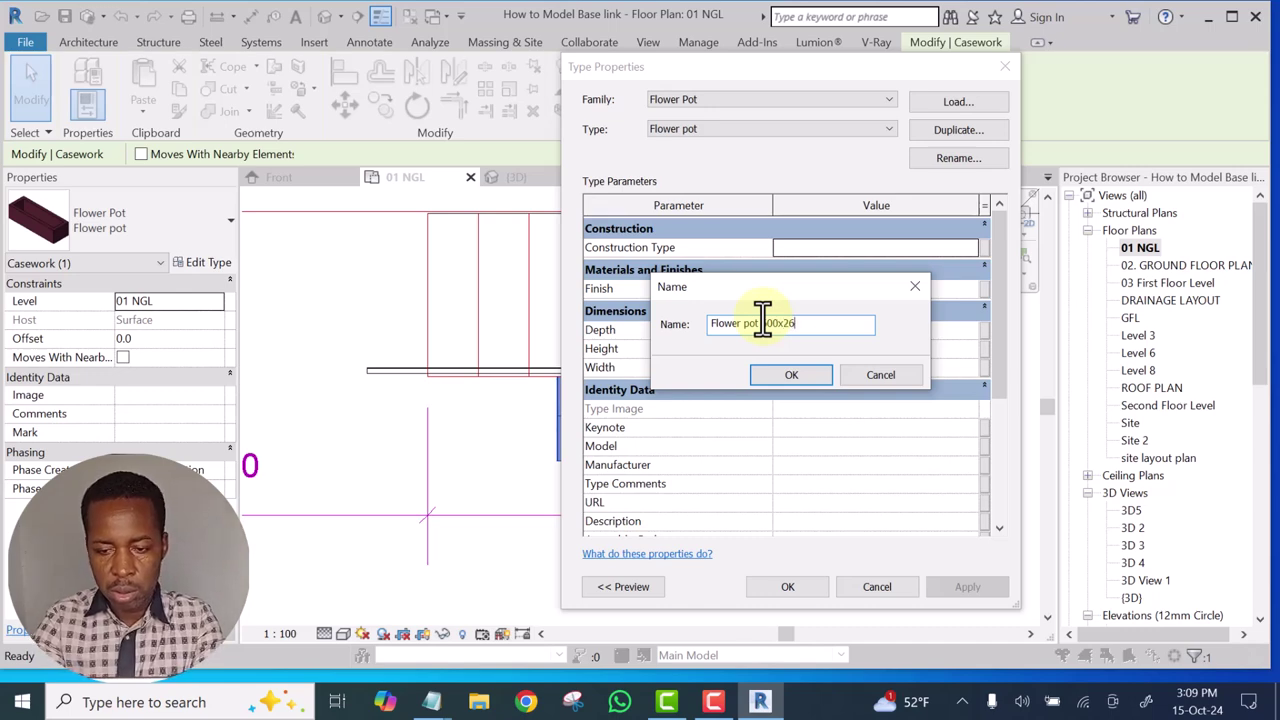
pyautogui.click(804, 383)
pyautogui.moveTo(734, 67); pyautogui.dragTo(623, 135)
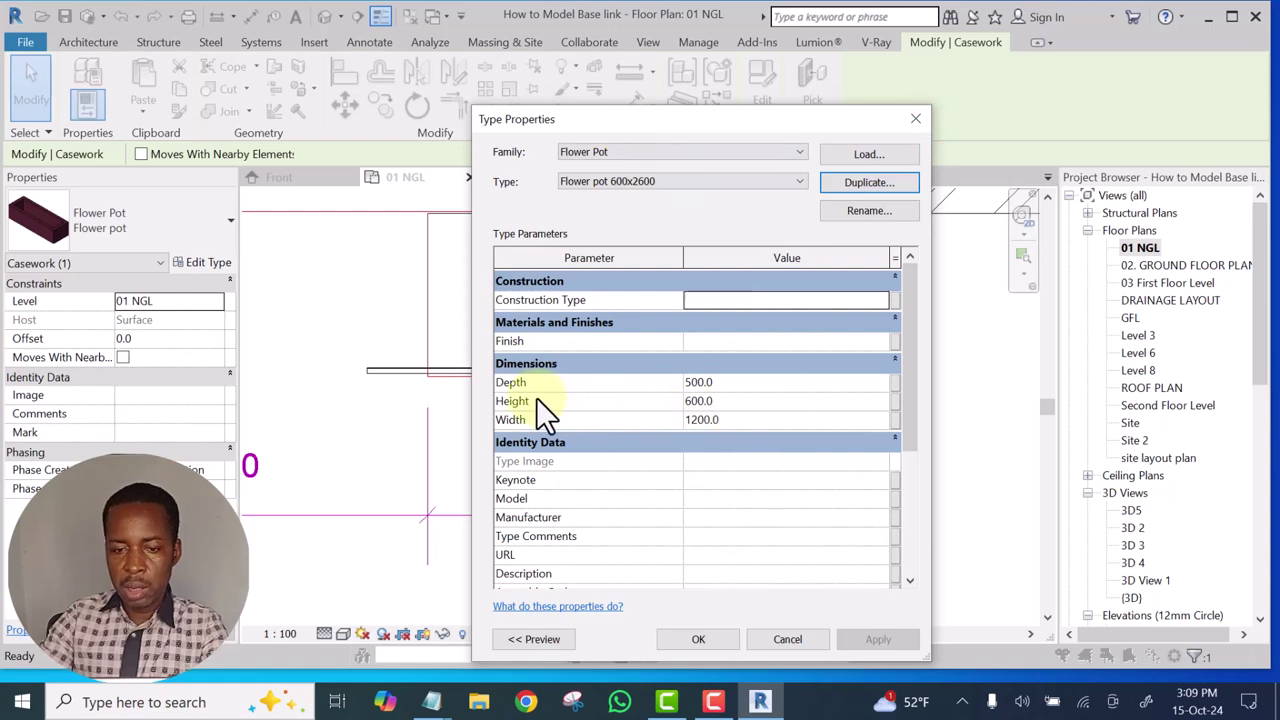
# Set the new pot type's Width to 2600, apply it and deselect the pot
pyautogui.click(736, 422)
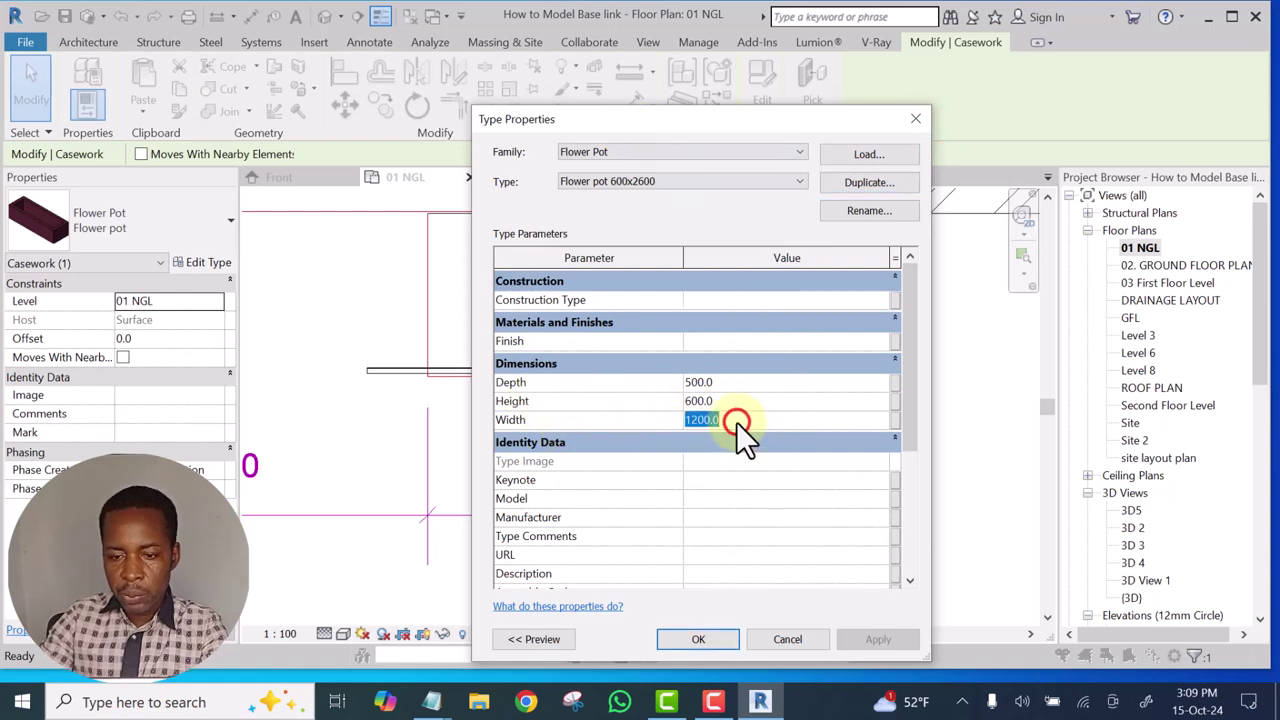
pyautogui.write('2')
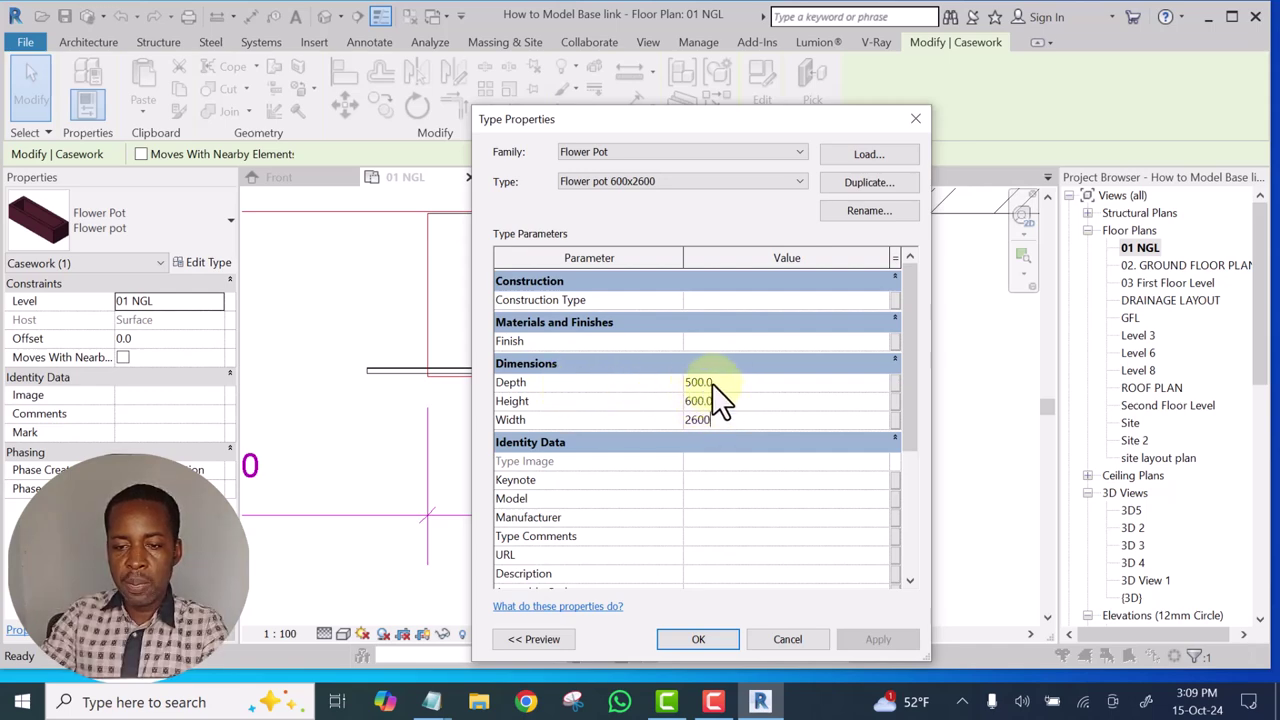
pyautogui.click(708, 634)
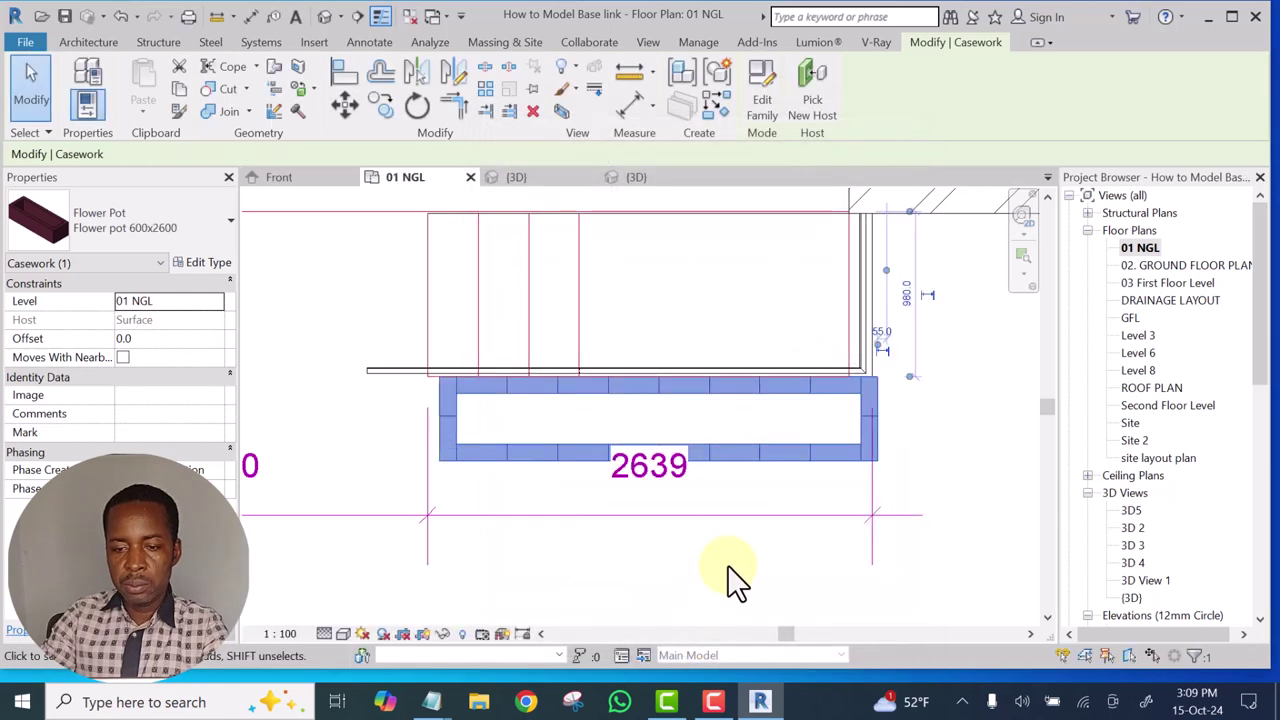
pyautogui.click(927, 421)
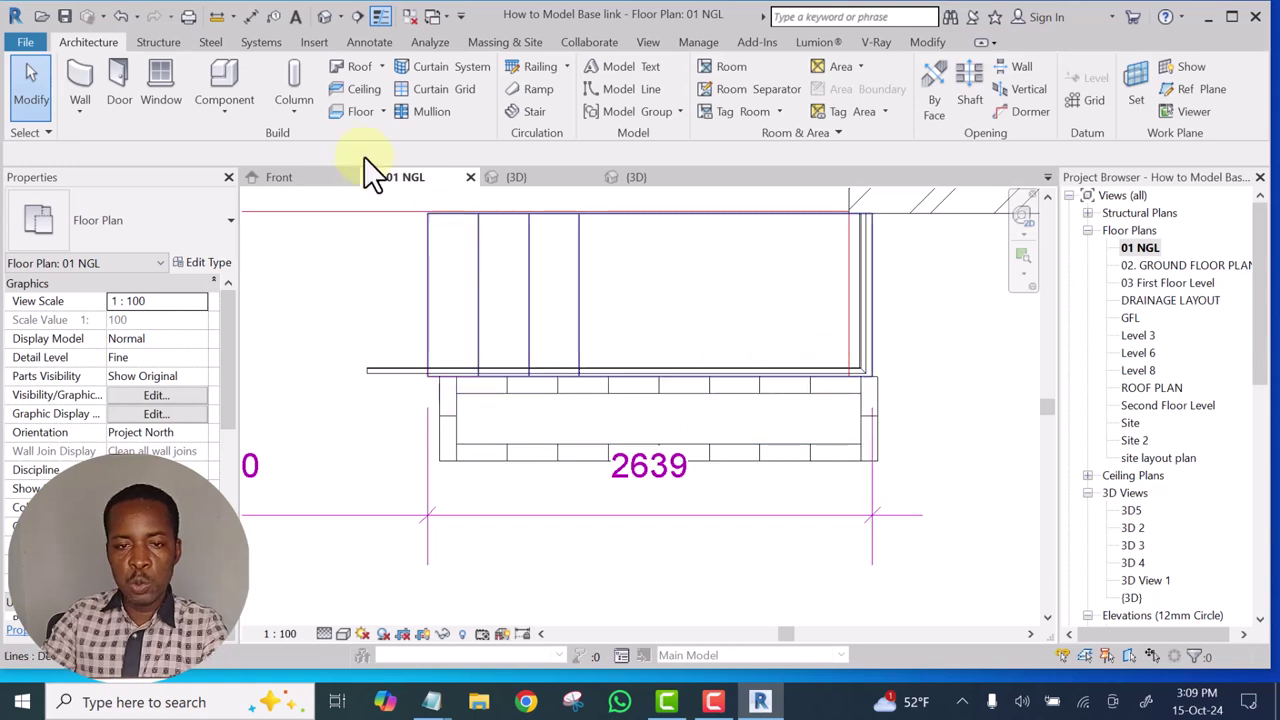
# Align the flower pot's house-side end with the outer edge of the entrance landing and check it in the default 3D view
pyautogui.click(925, 43)
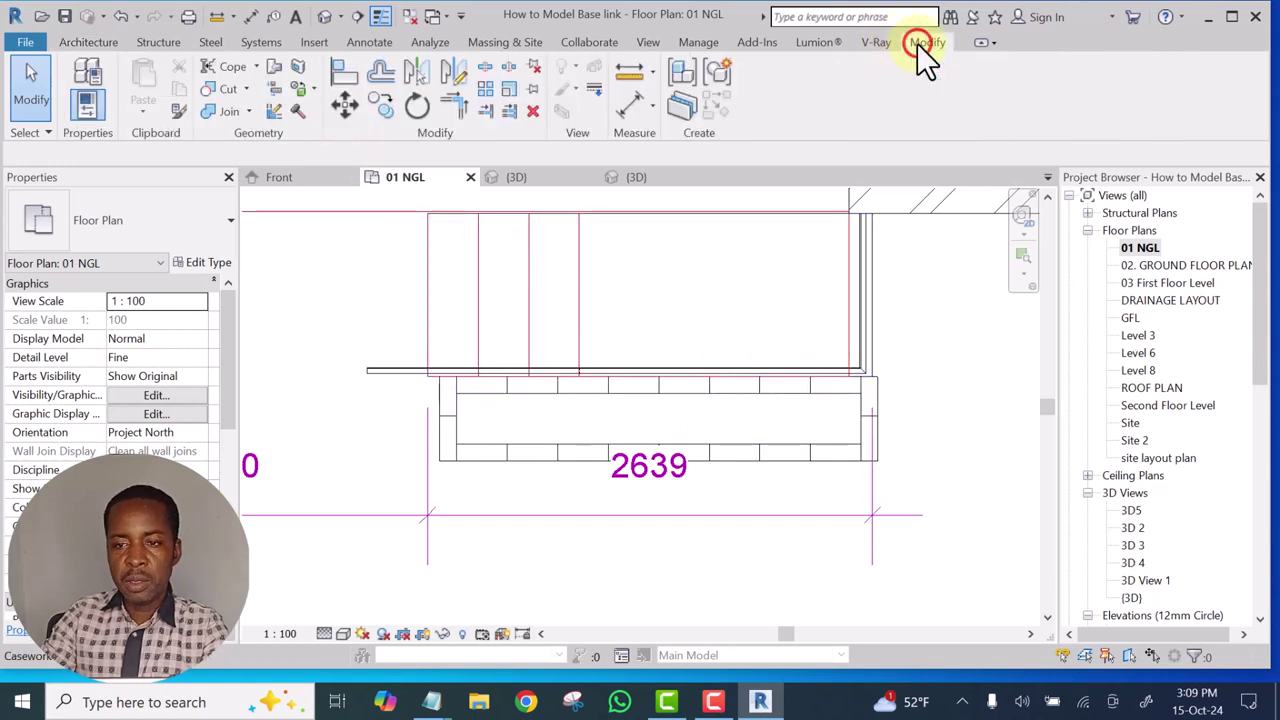
pyautogui.click(343, 71)
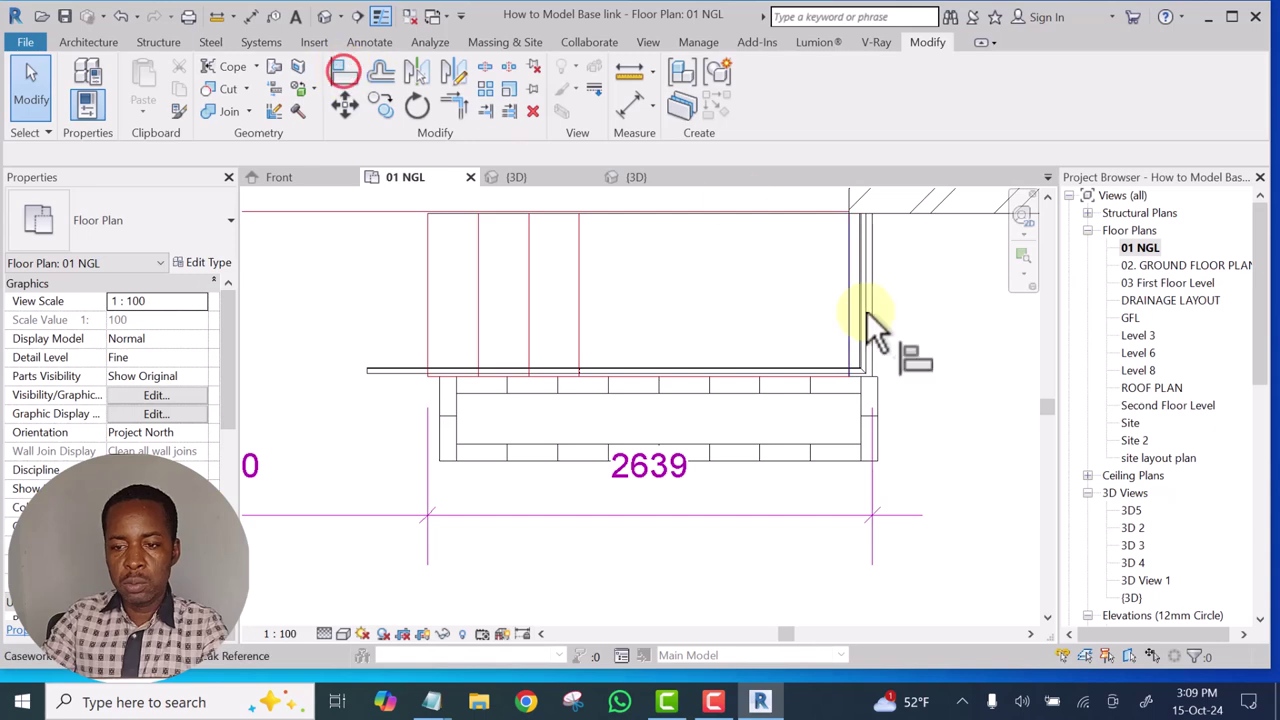
pyautogui.click(875, 308)
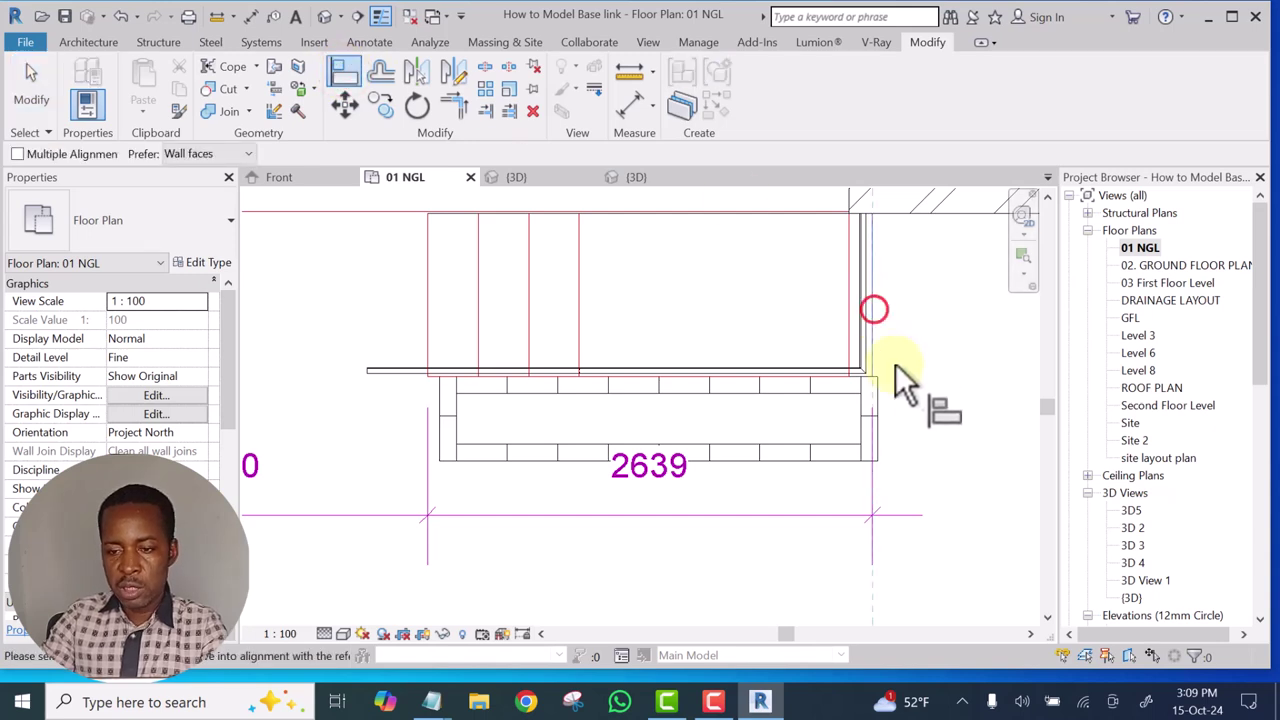
pyautogui.click(878, 407)
pyautogui.press('Escape')
pyautogui.press('Escape')
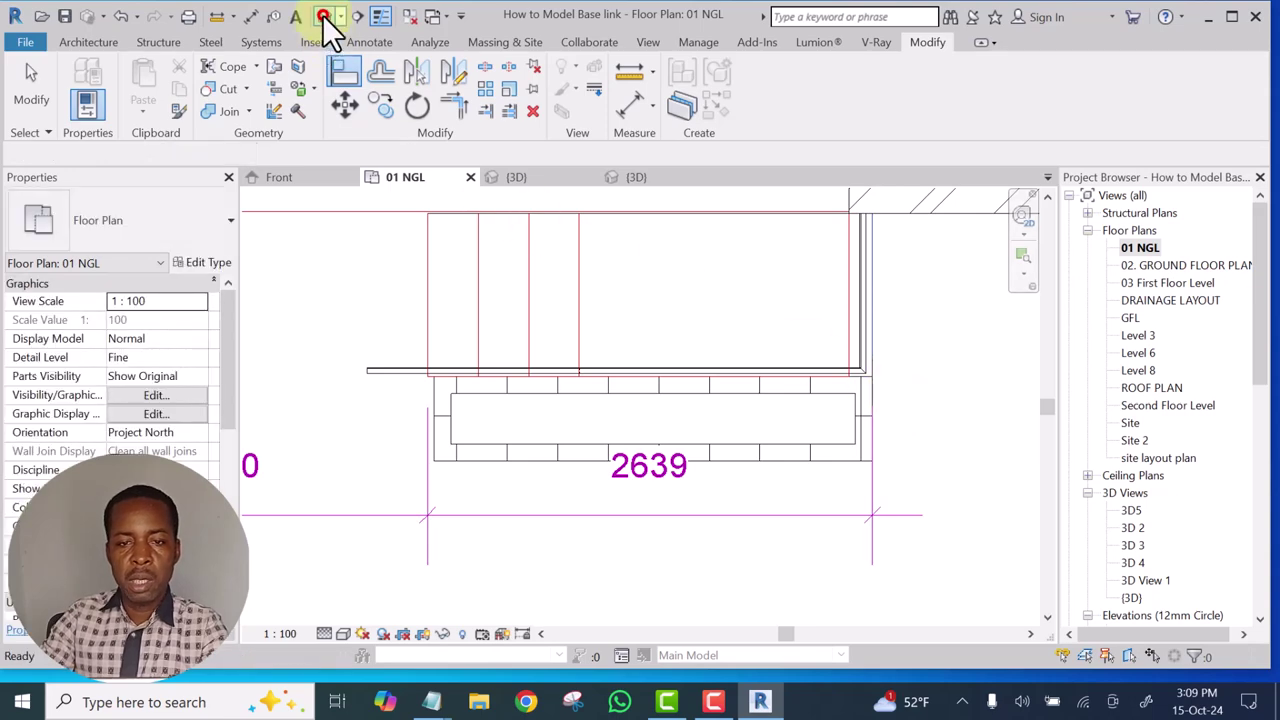
pyautogui.click(325, 17)
pyautogui.scroll(6, 586, 390)
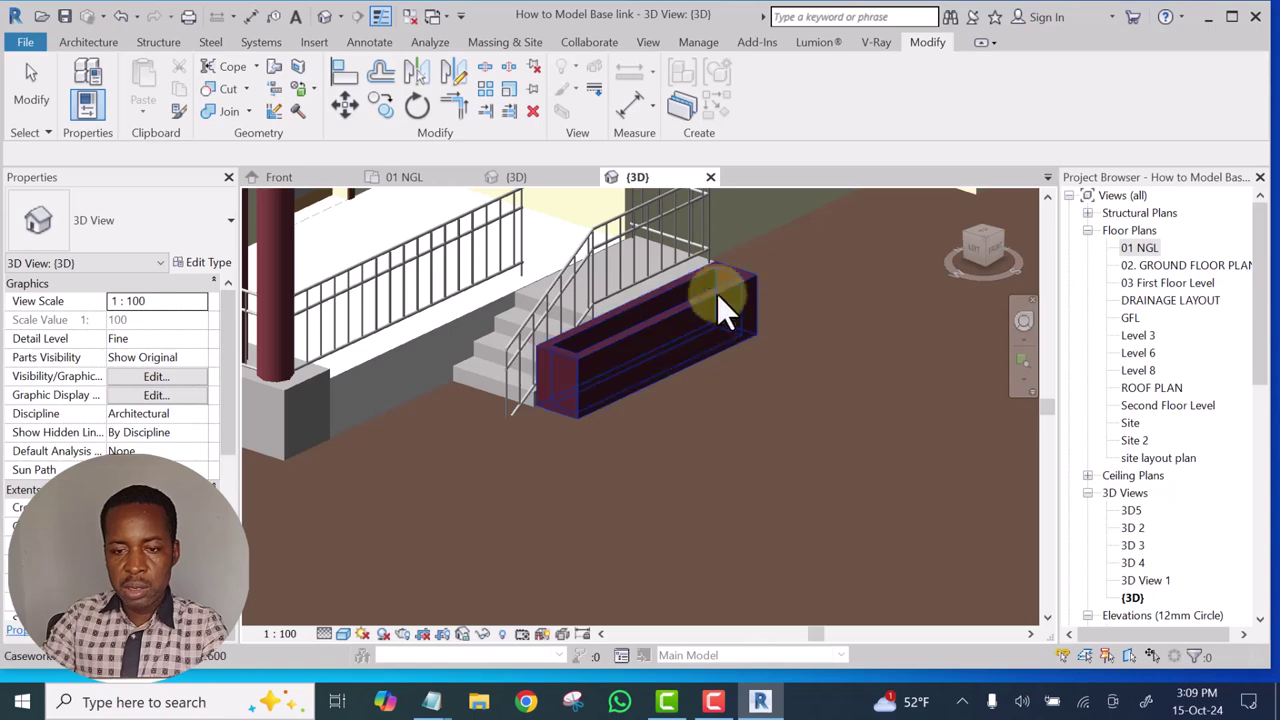
pyautogui.scroll(-5, 656, 382)
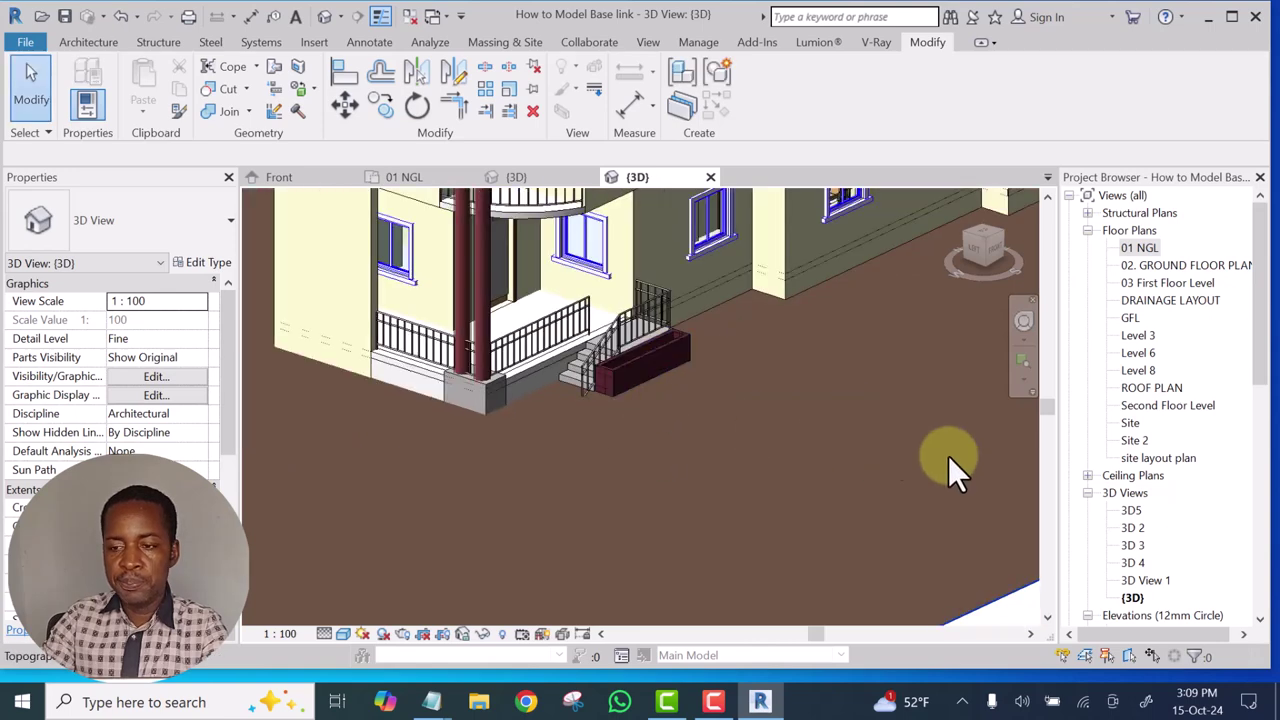
# In the 01 NGL floor plan, copy the flower pot from the entrance steps to the open ground beside the verandah's outer side
pyautogui.doubleClick(1140, 247)
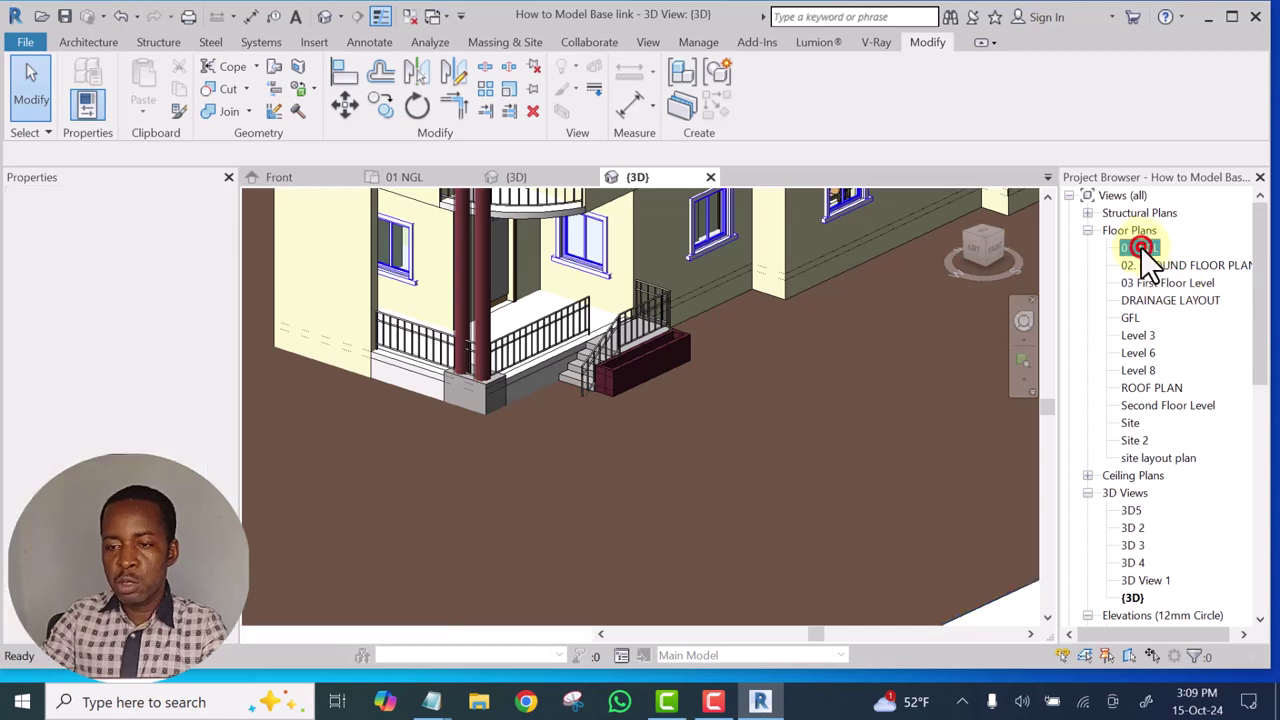
pyautogui.scroll(-8, 565, 462)
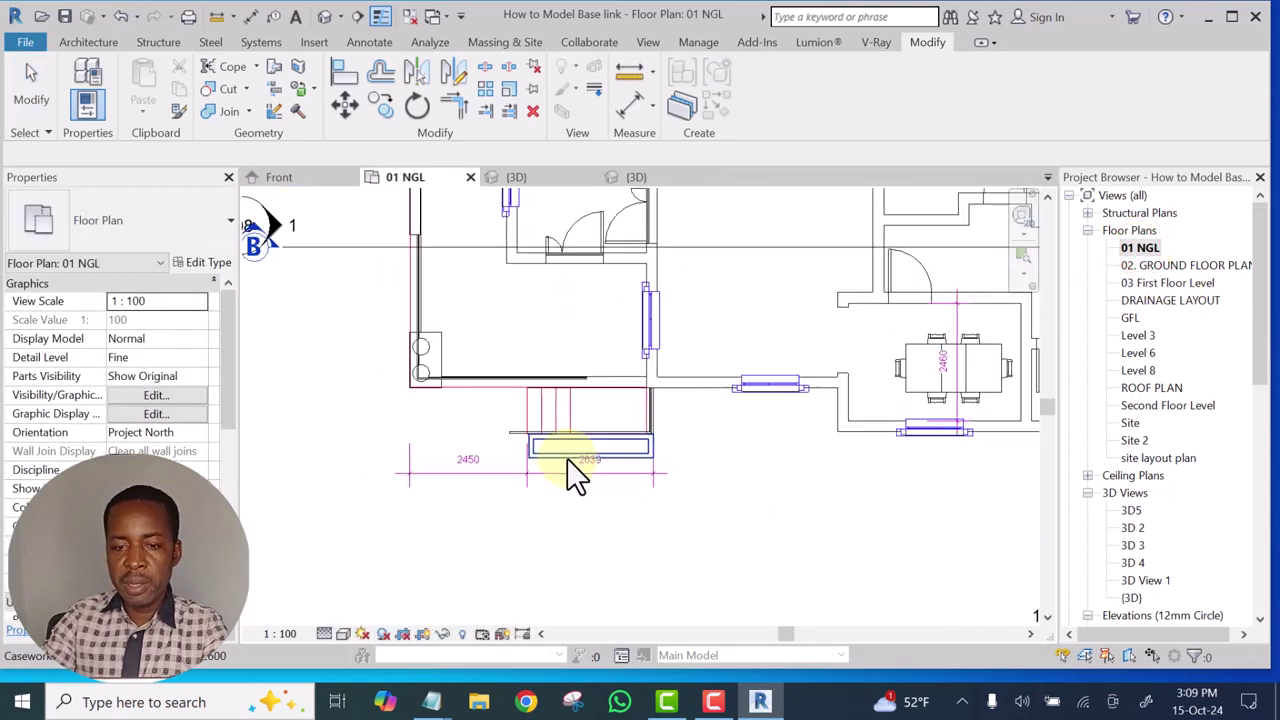
pyautogui.scroll(6, 553, 455)
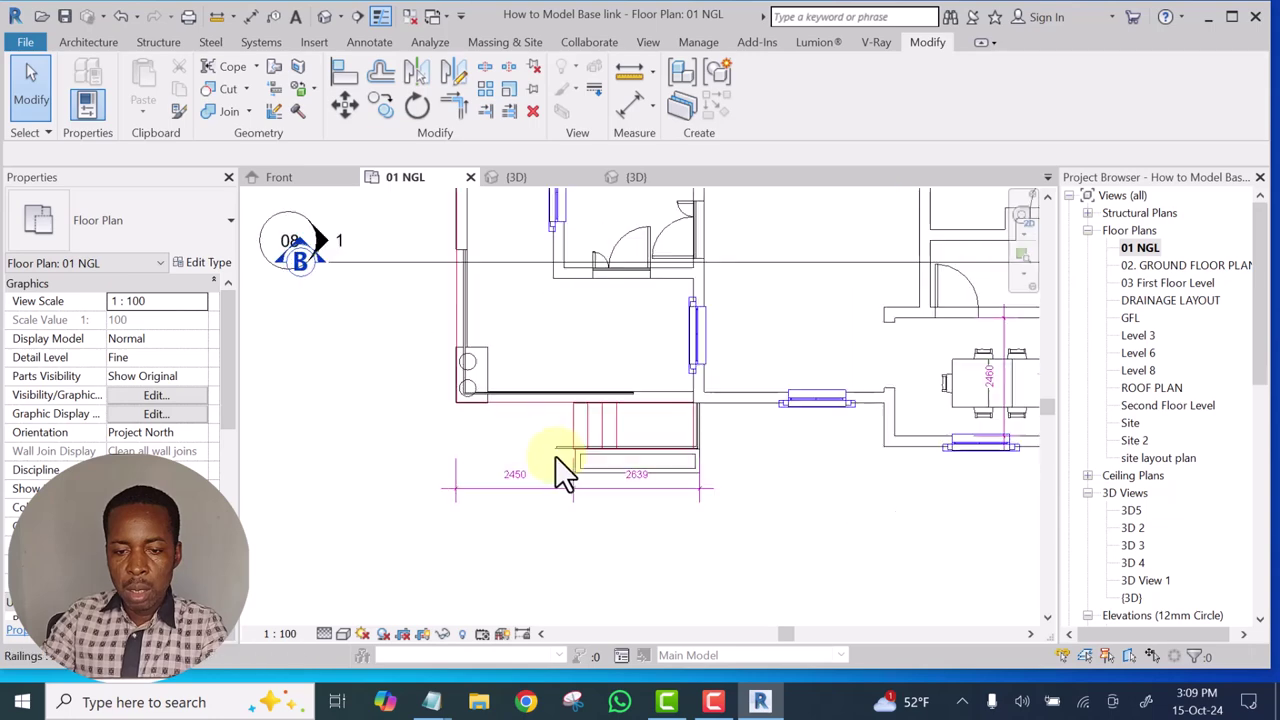
pyautogui.click(624, 482)
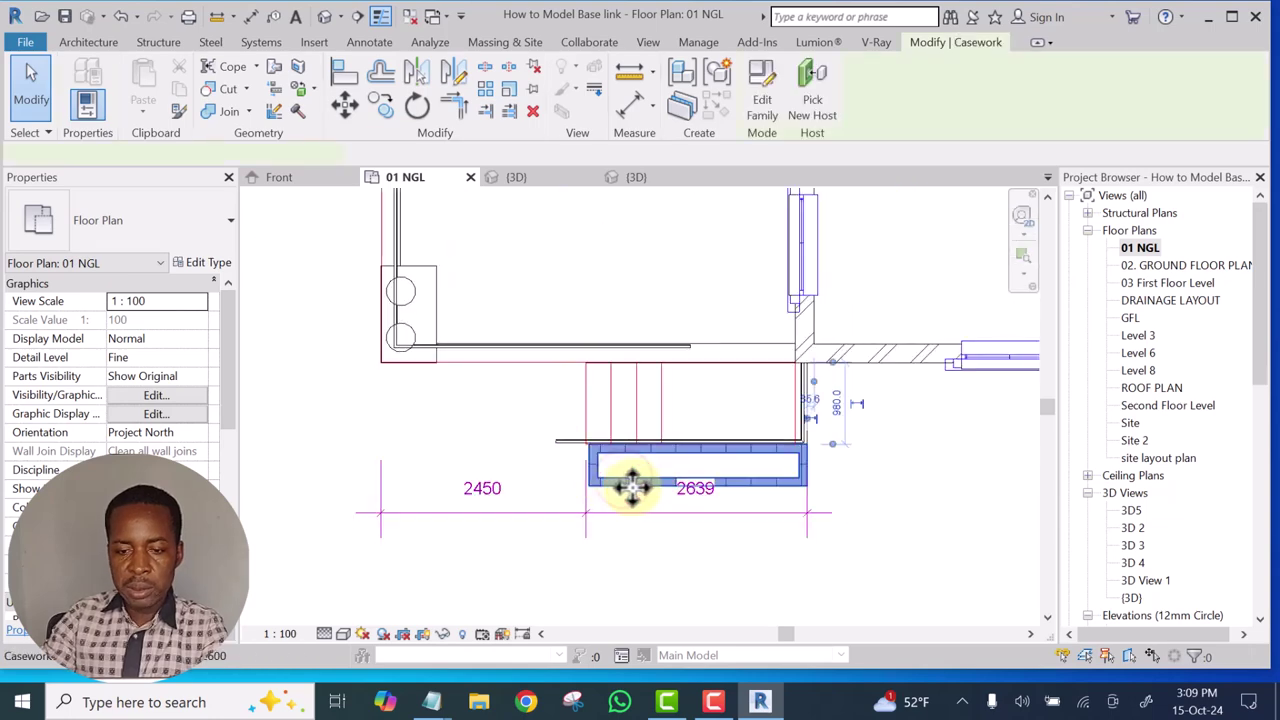
pyautogui.scroll(-4, 624, 482)
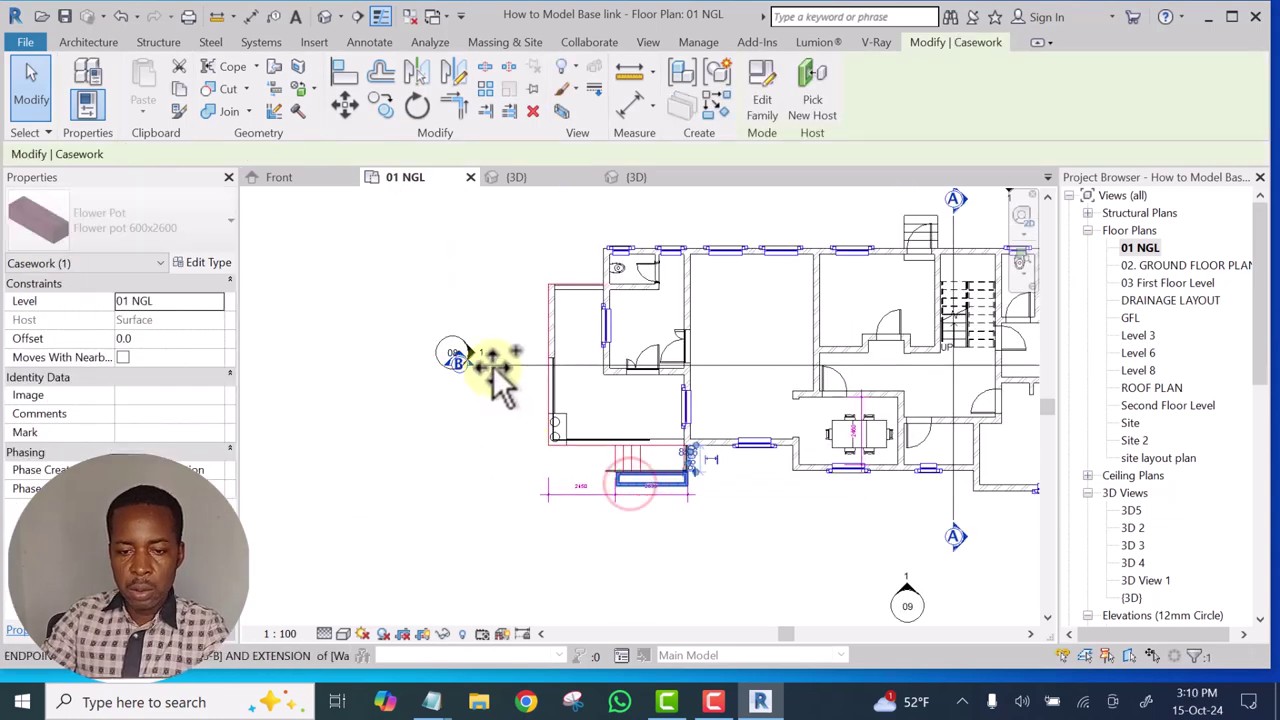
pyautogui.click(494, 366)
pyautogui.moveTo(502, 378)
pyautogui.mouseDown()
pyautogui.moveTo(487, 376)
pyautogui.moveTo(490, 391)
pyautogui.mouseUp()
pyautogui.click(499, 407)
pyautogui.scroll(5, 516, 358)
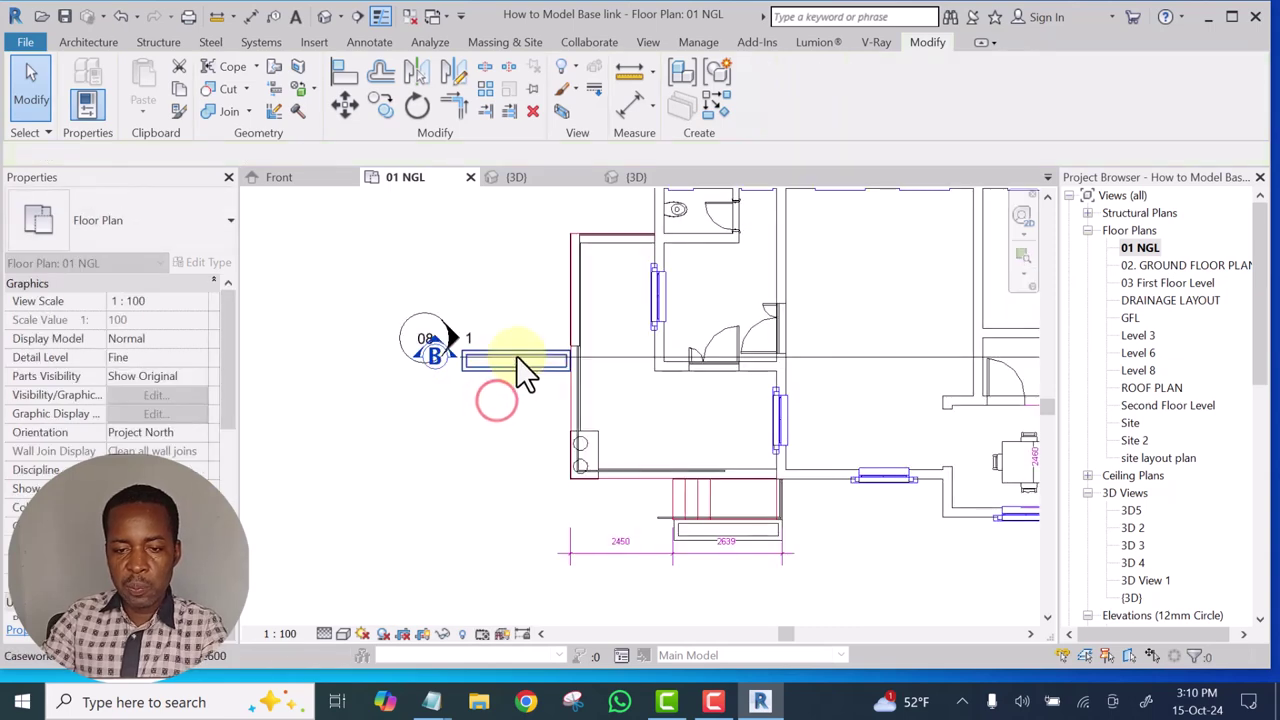
pyautogui.scroll(1, 516, 356)
# Rotate the copied flower pot by 90 degrees
pyautogui.click(542, 403)
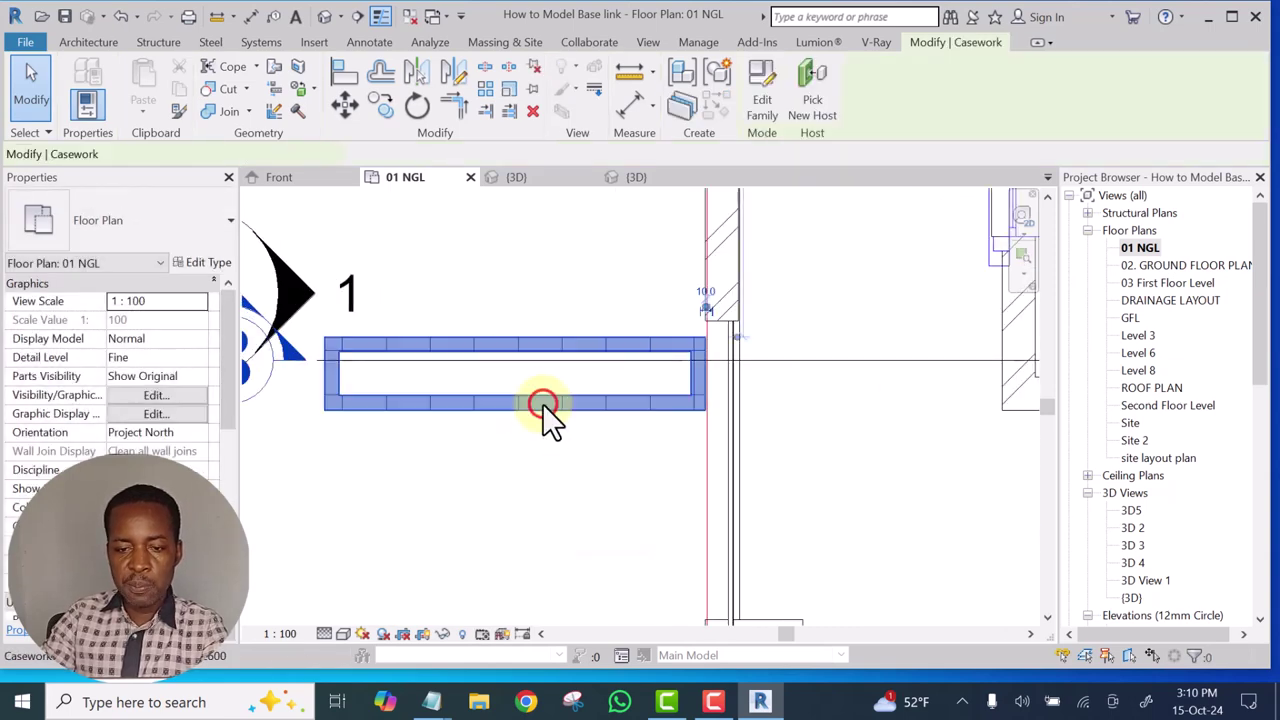
pyautogui.click(418, 106)
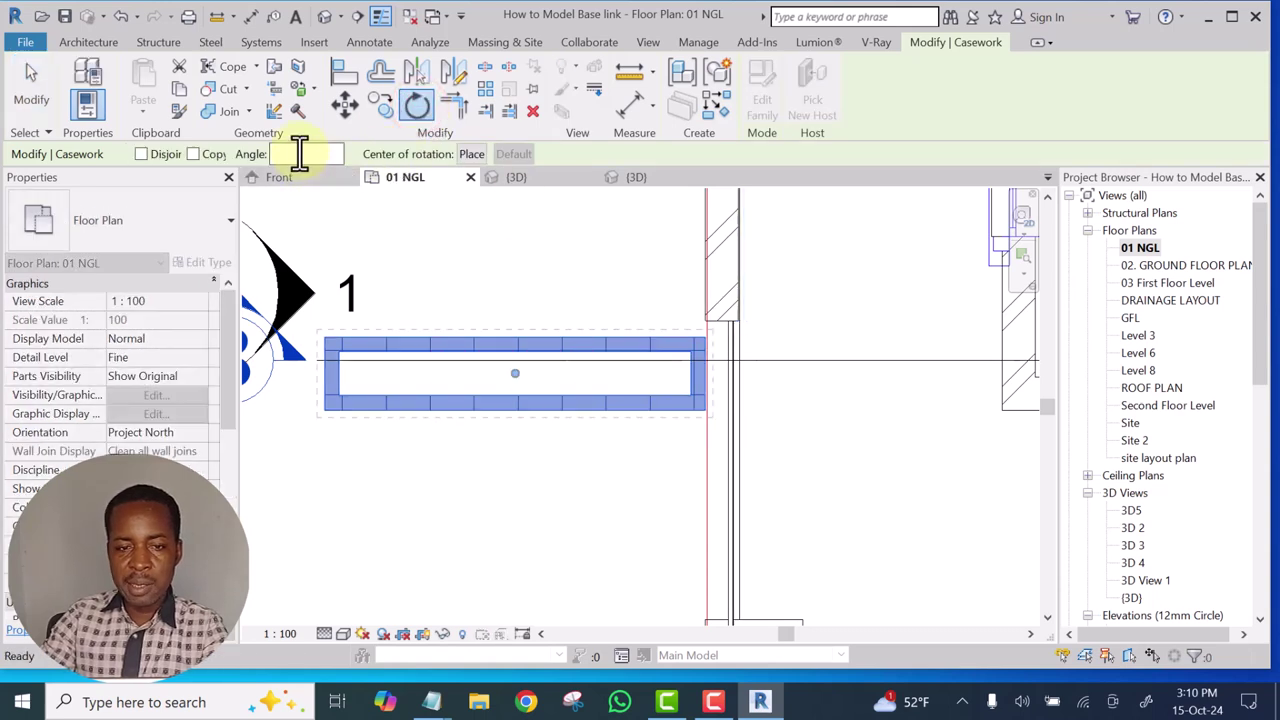
pyautogui.click(299, 152)
pyautogui.write('90')
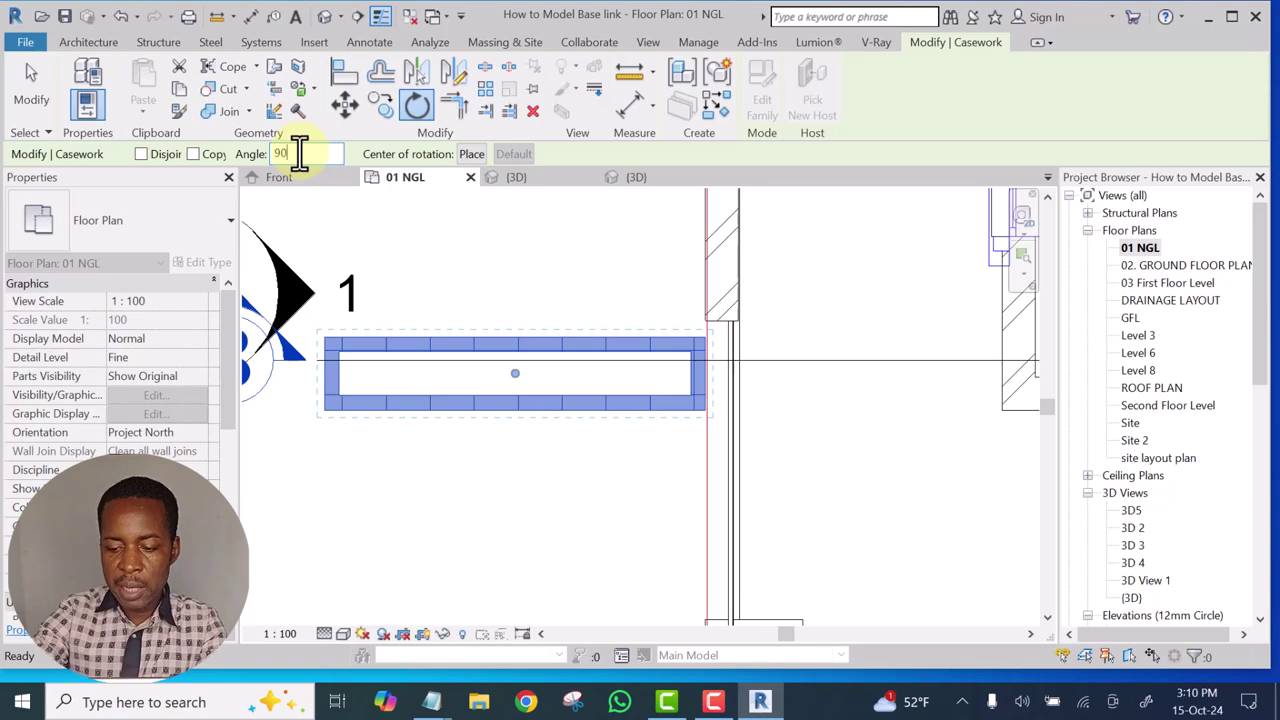
pyautogui.press('Return')
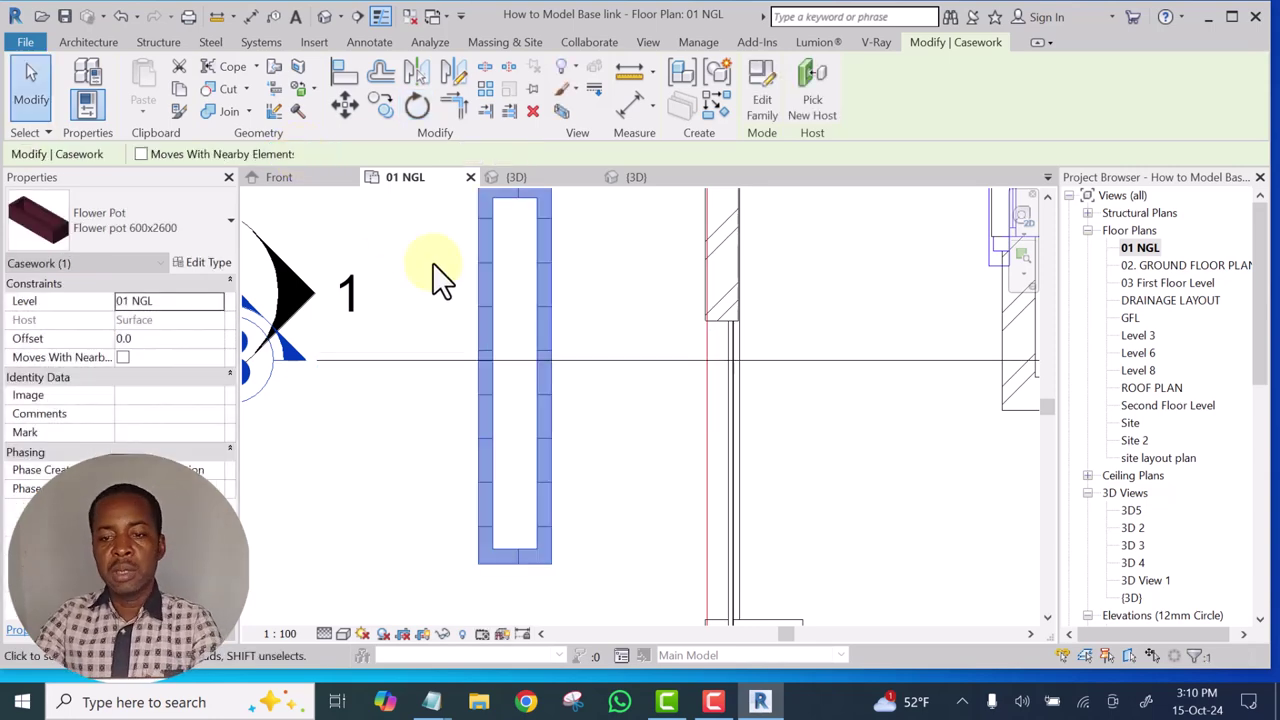
# Move the rotated pot against the outer face of the verandah's side wall, level with the wall's far end, and deselect it
pyautogui.scroll(-2, 600, 390)
pyautogui.scroll(-5, 573, 441)
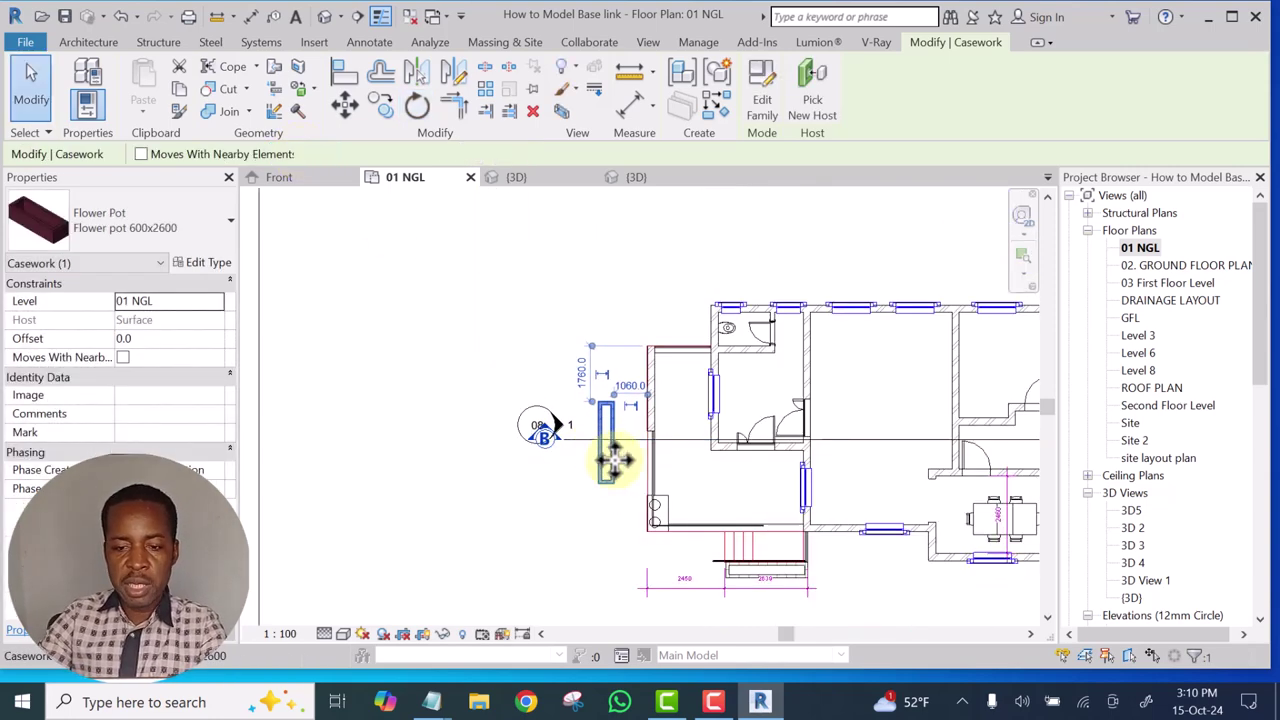
pyautogui.scroll(4, 618, 446)
pyautogui.moveTo(616, 444); pyautogui.dragTo(694, 309)
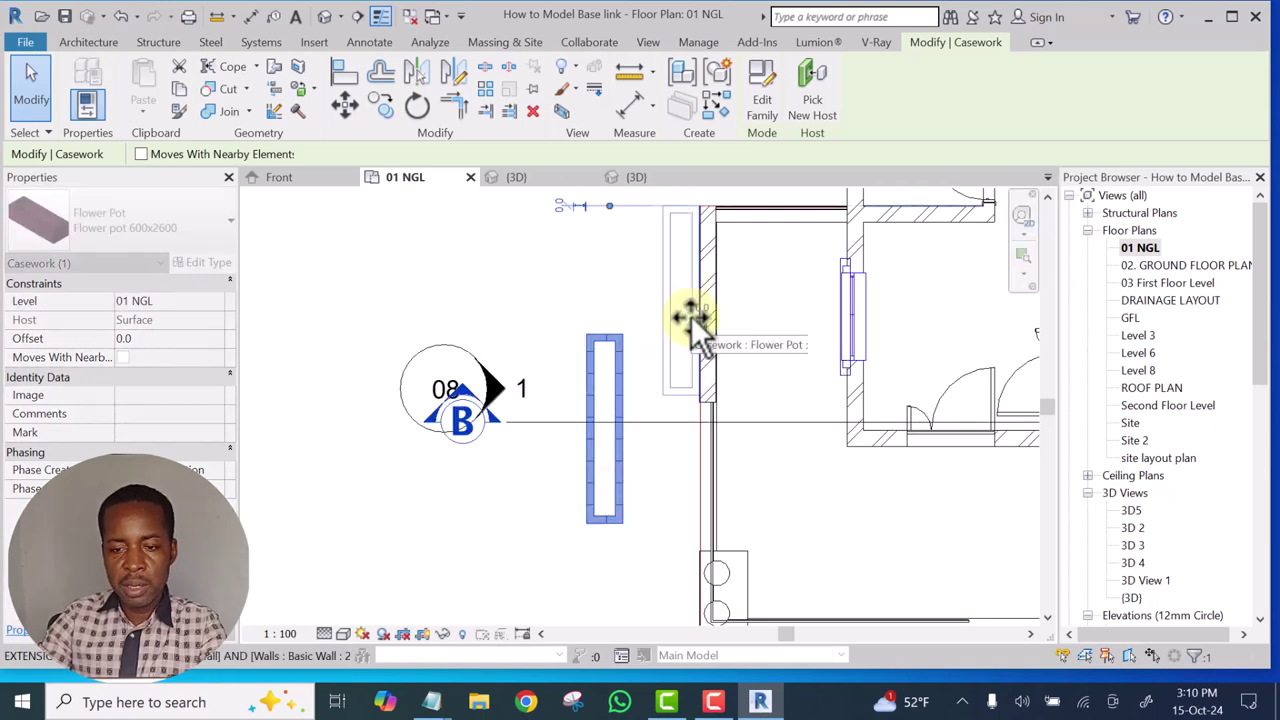
pyautogui.click(557, 286)
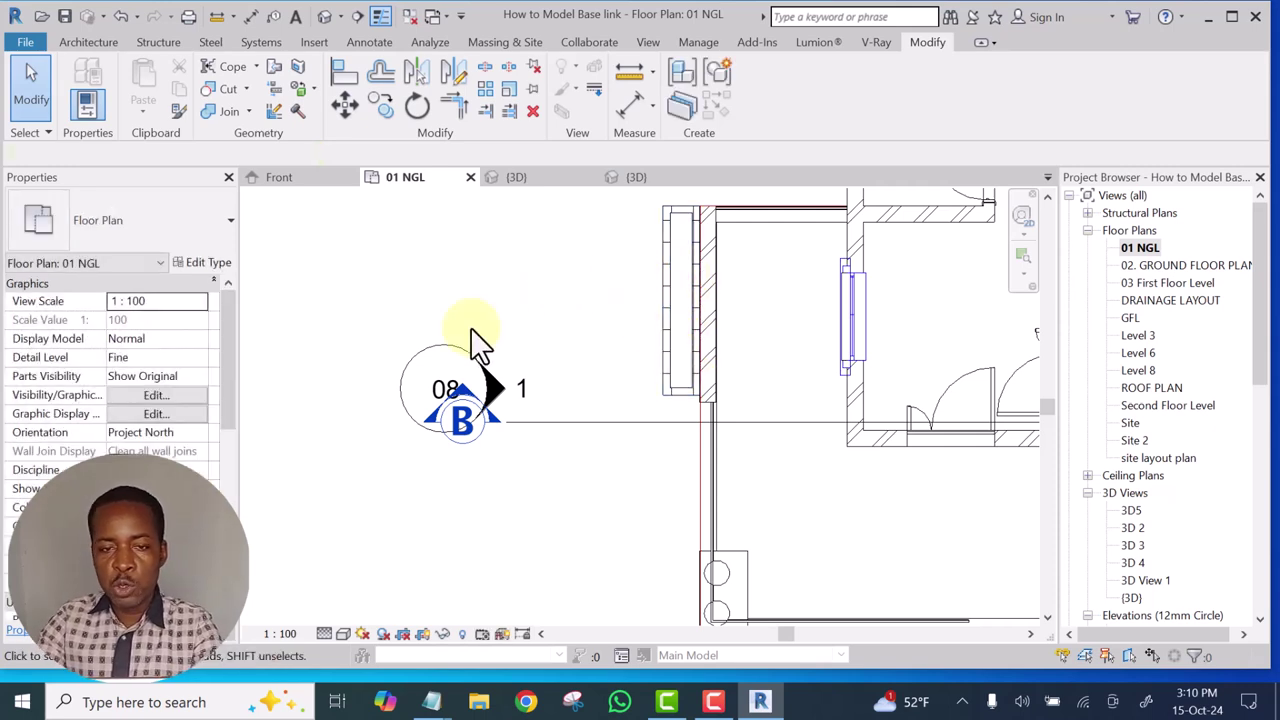
# Check both pots in 3D, open the family of the pot beside the steps for editing and show its Ref. Level floor plan
pyautogui.click(324, 17)
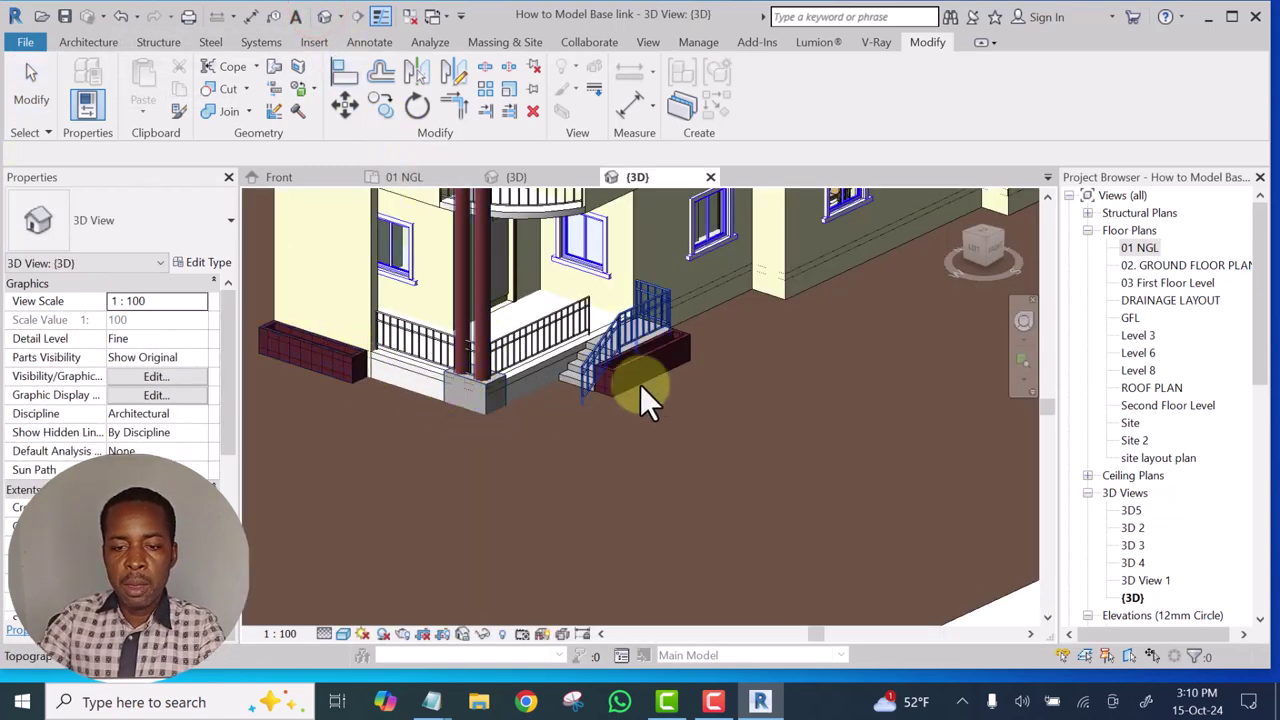
pyautogui.scroll(5, 658, 358)
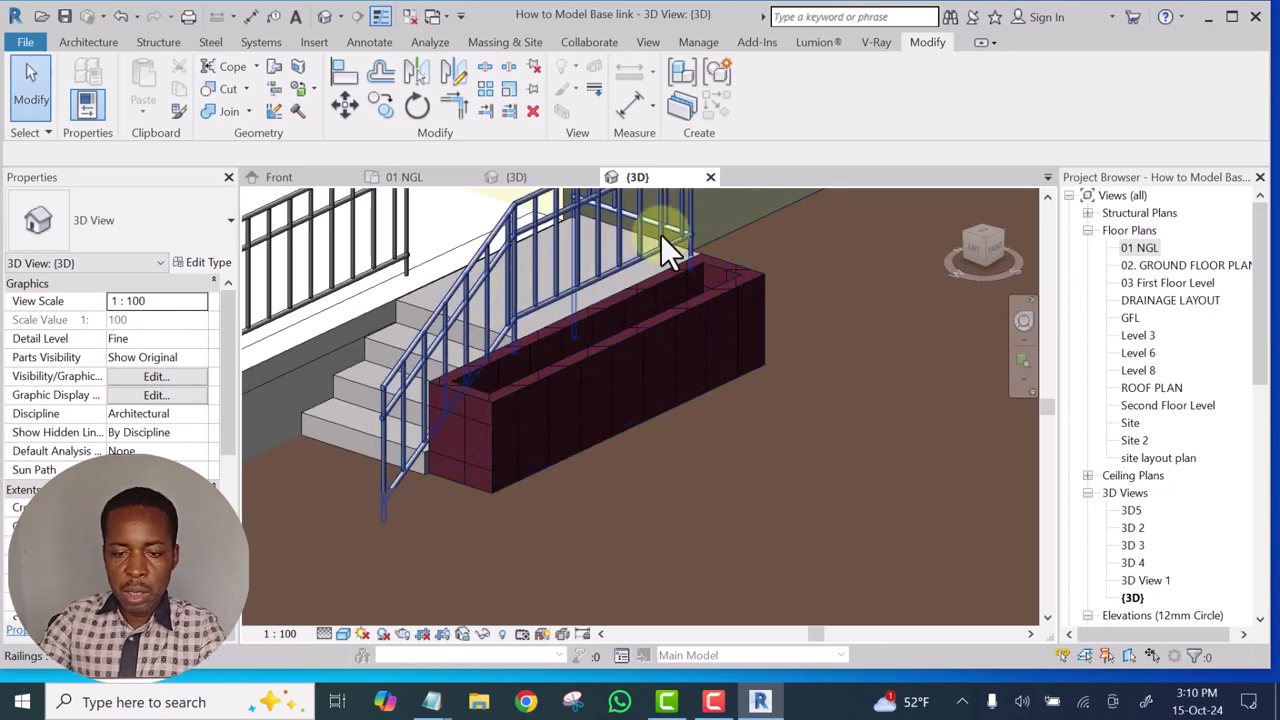
pyautogui.scroll(-4, 690, 360)
pyautogui.scroll(-1, 700, 357)
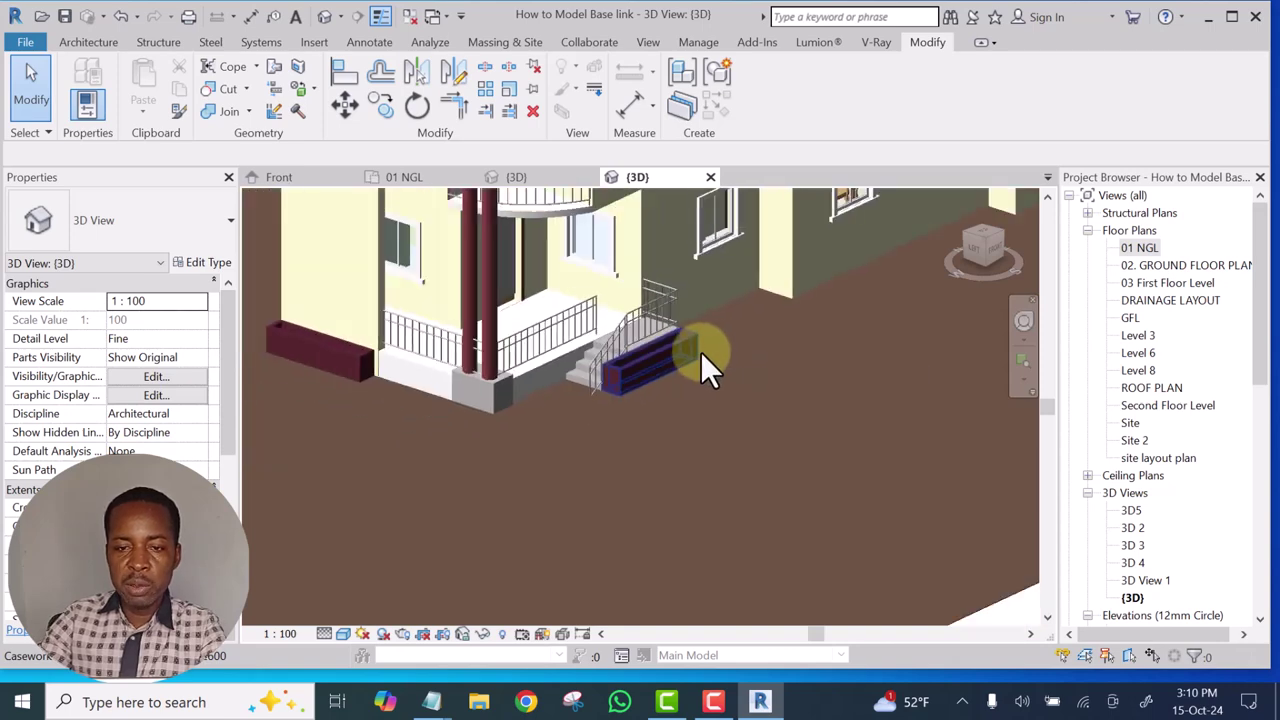
pyautogui.scroll(3, 648, 370)
pyautogui.scroll(1, 652, 372)
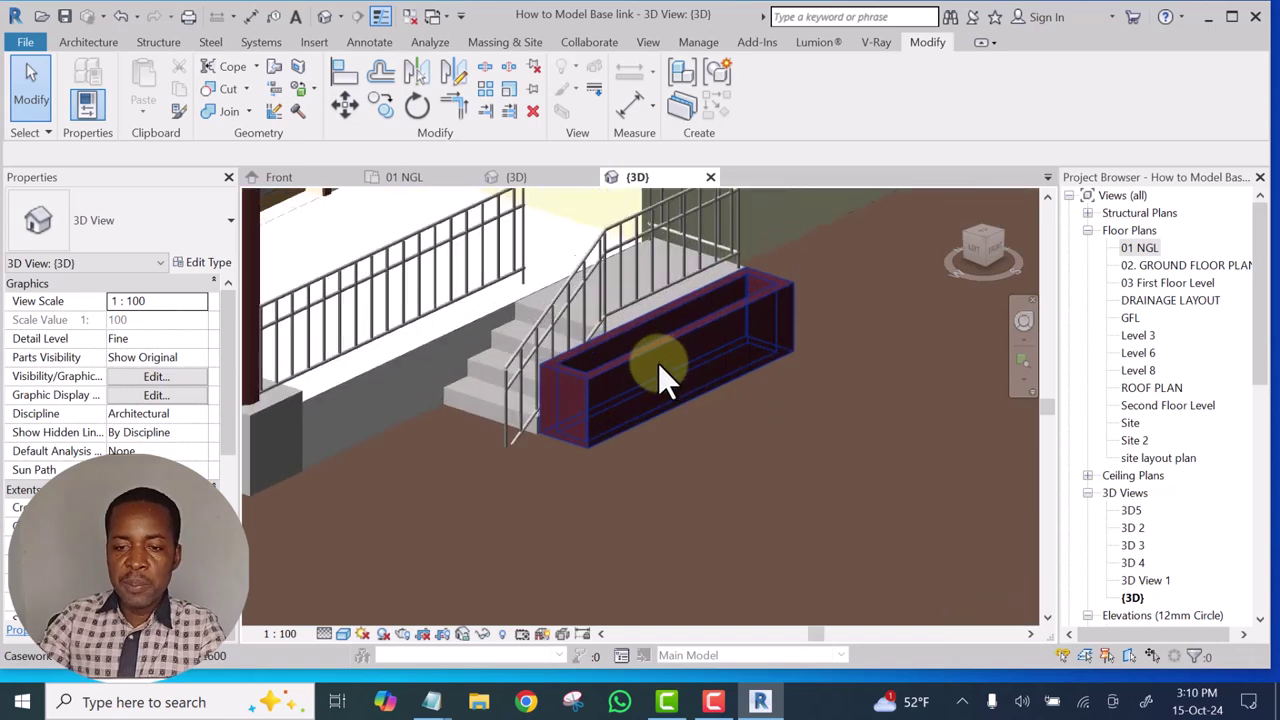
pyautogui.click(660, 368)
pyautogui.click(766, 93)
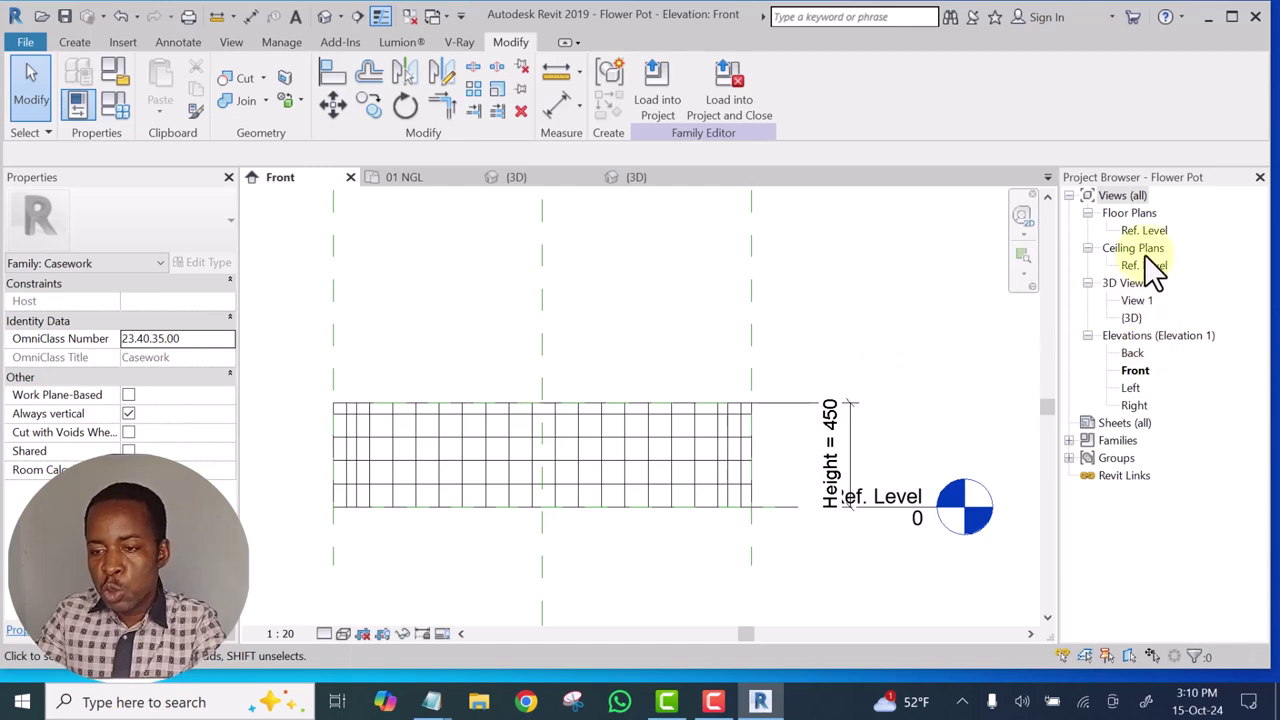
pyautogui.doubleClick(1141, 230)
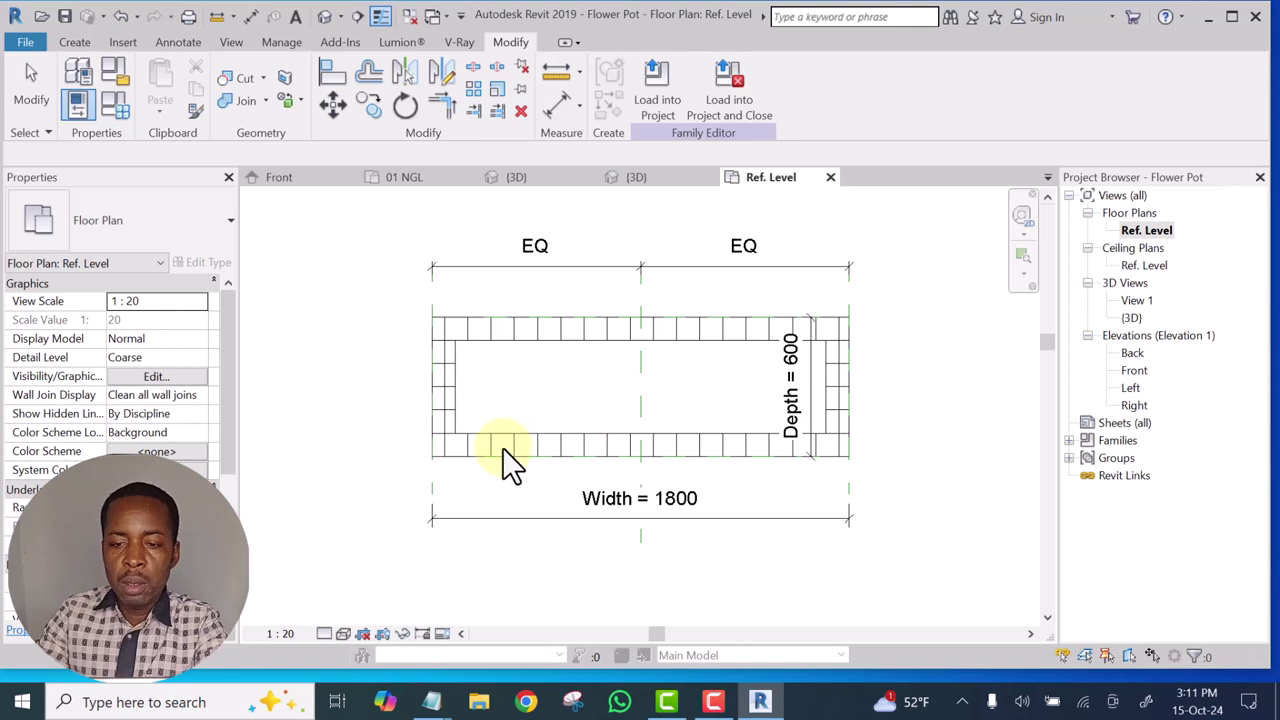
# Move the Depth dimension outside the pot's outline, beyond its short end, and deselect it
pyautogui.click(520, 450)
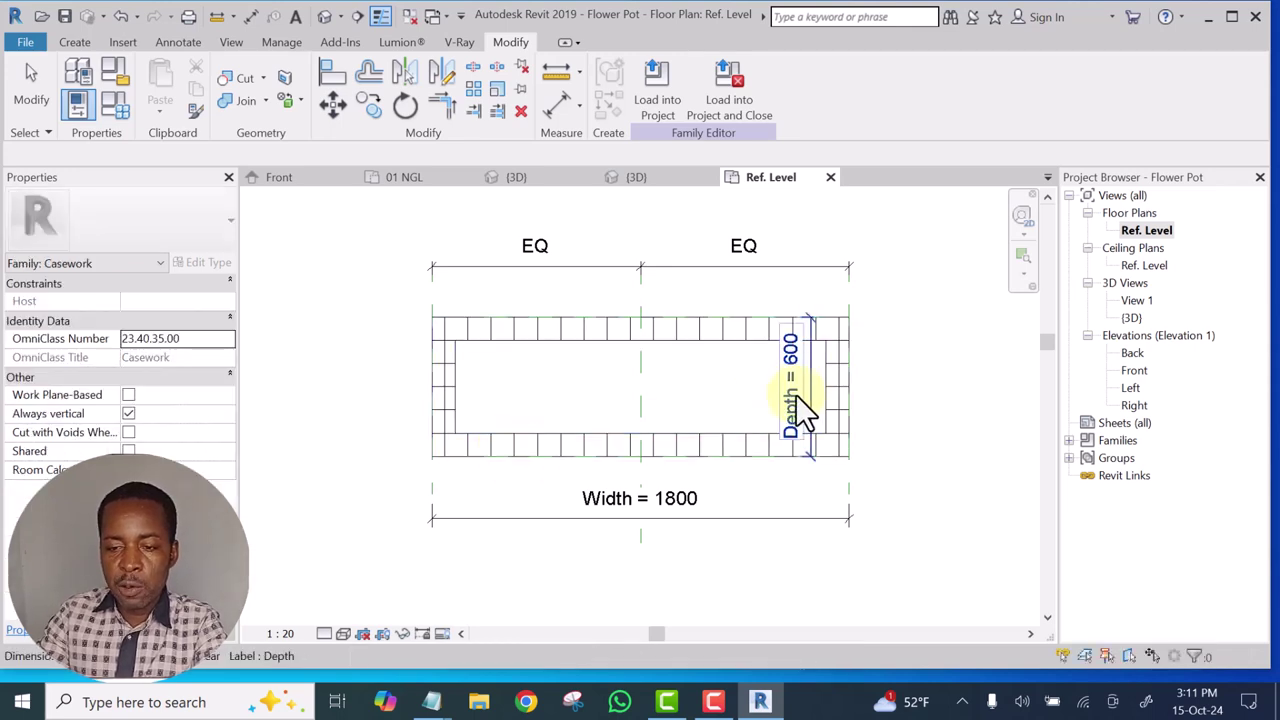
pyautogui.moveTo(795, 396); pyautogui.dragTo(899, 380)
pyautogui.click(910, 540)
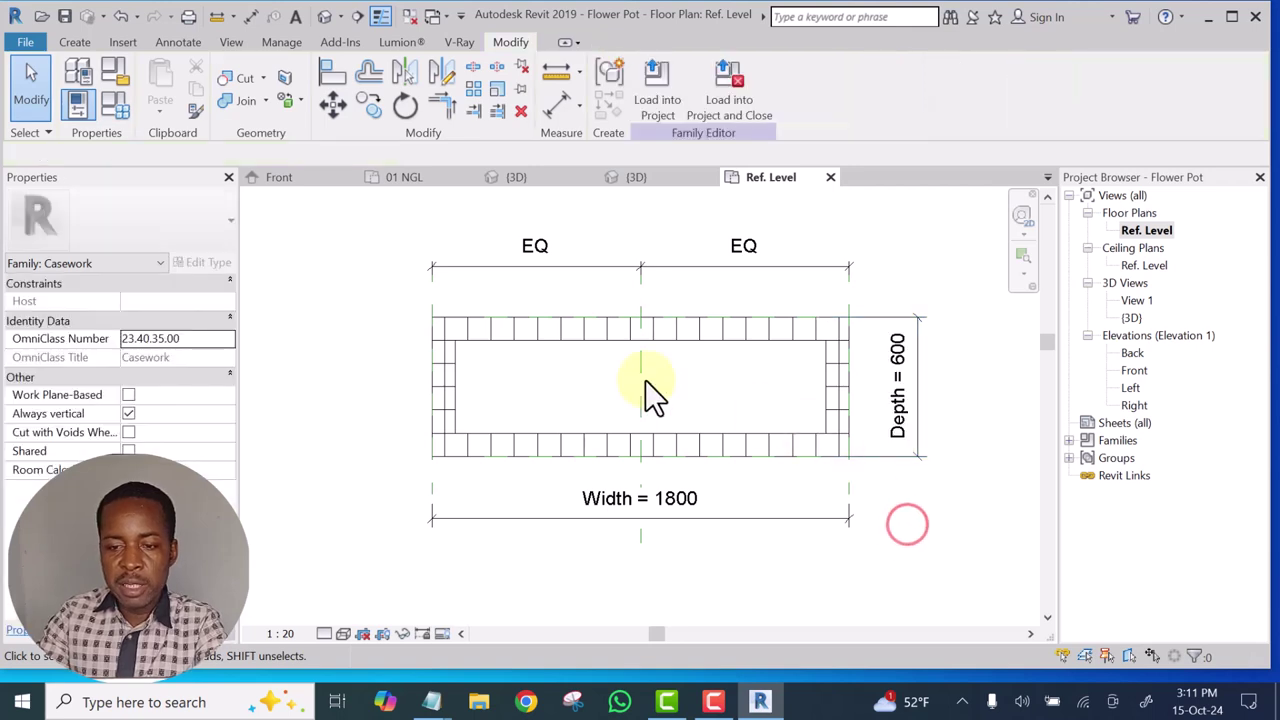
pyautogui.scroll(4, 606, 394)
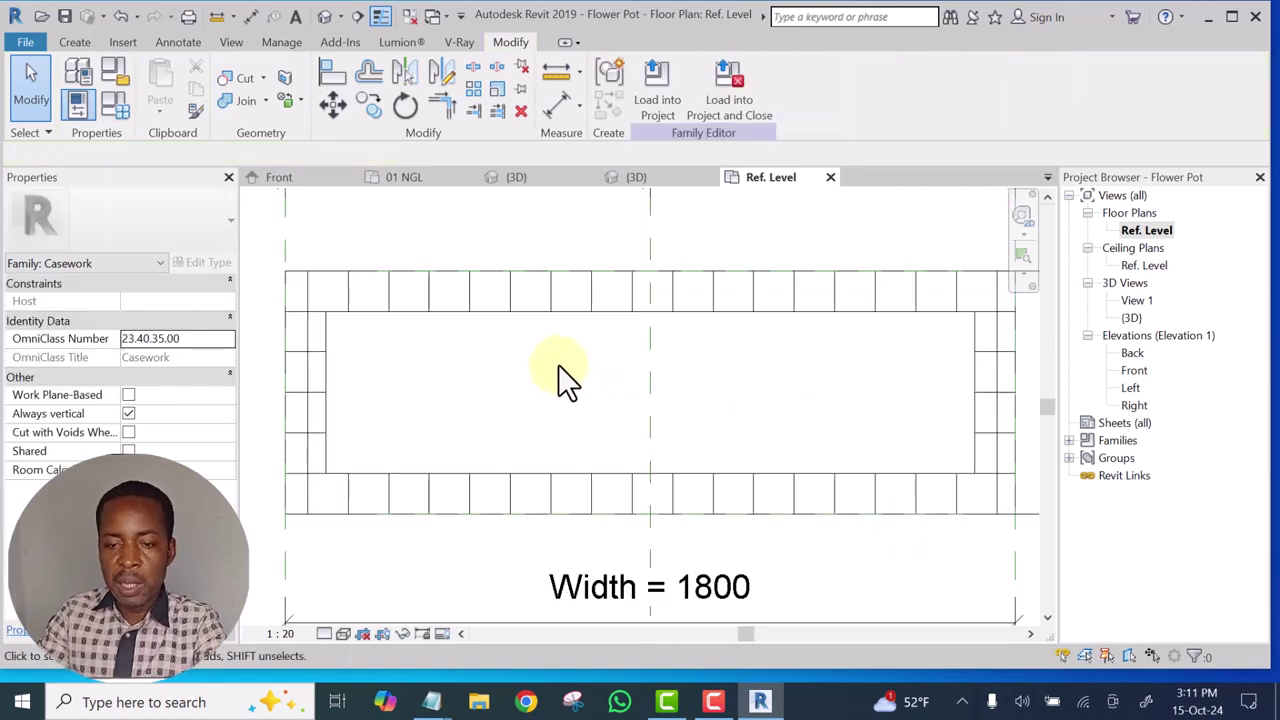
pyautogui.scroll(-2, 560, 378)
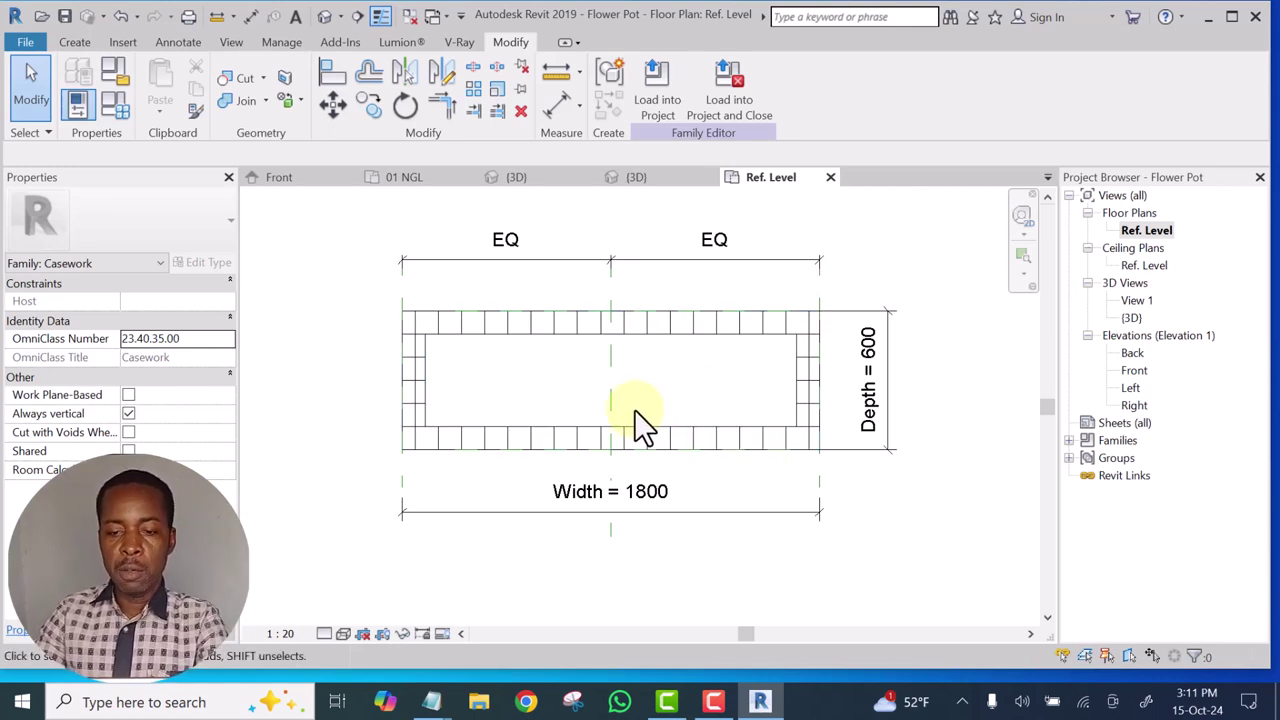
# Start a solid extrusion and sketch an outer rectangle about 2000 x 820 mm around the flower pot walls
pyautogui.click(74, 40)
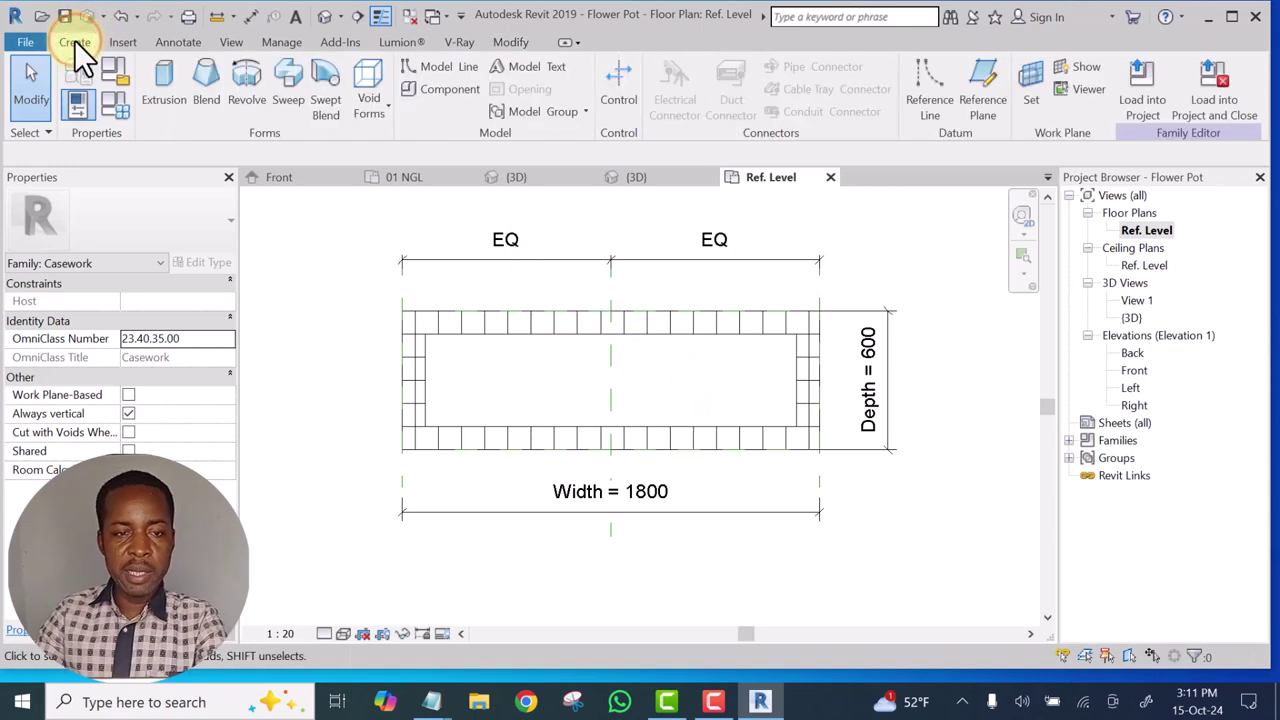
pyautogui.click(165, 80)
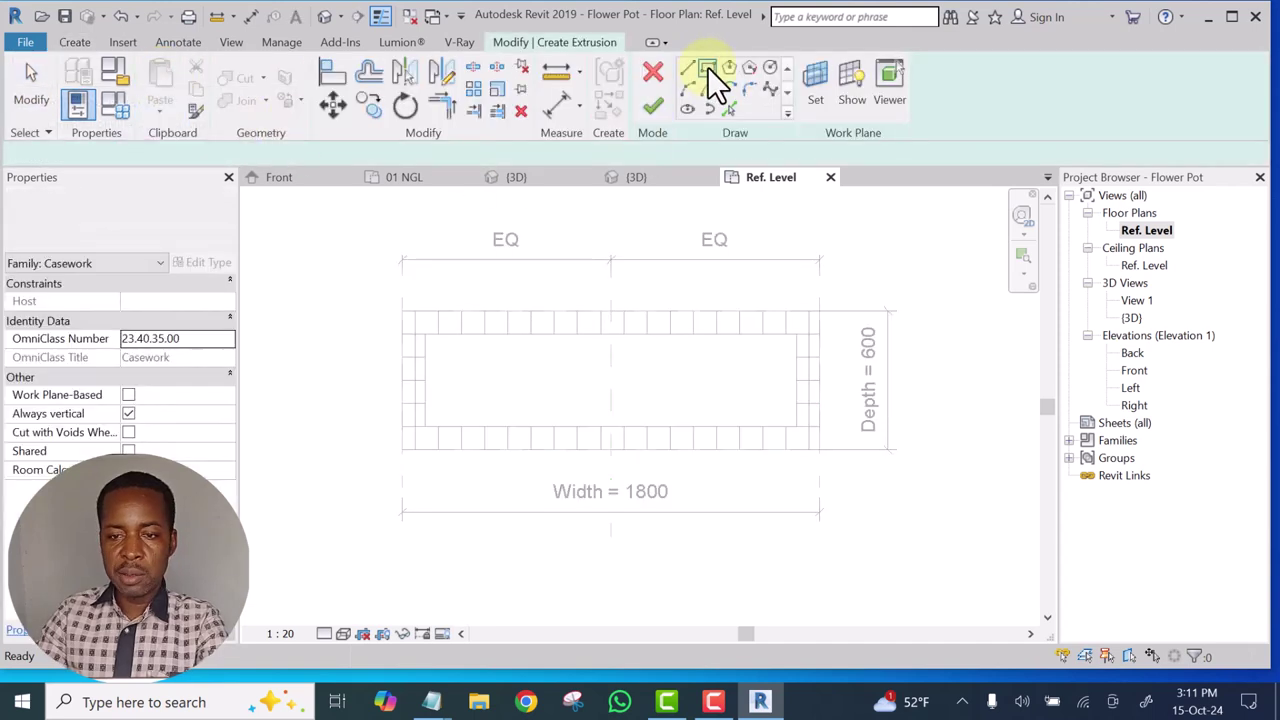
pyautogui.click(708, 68)
pyautogui.click(383, 287)
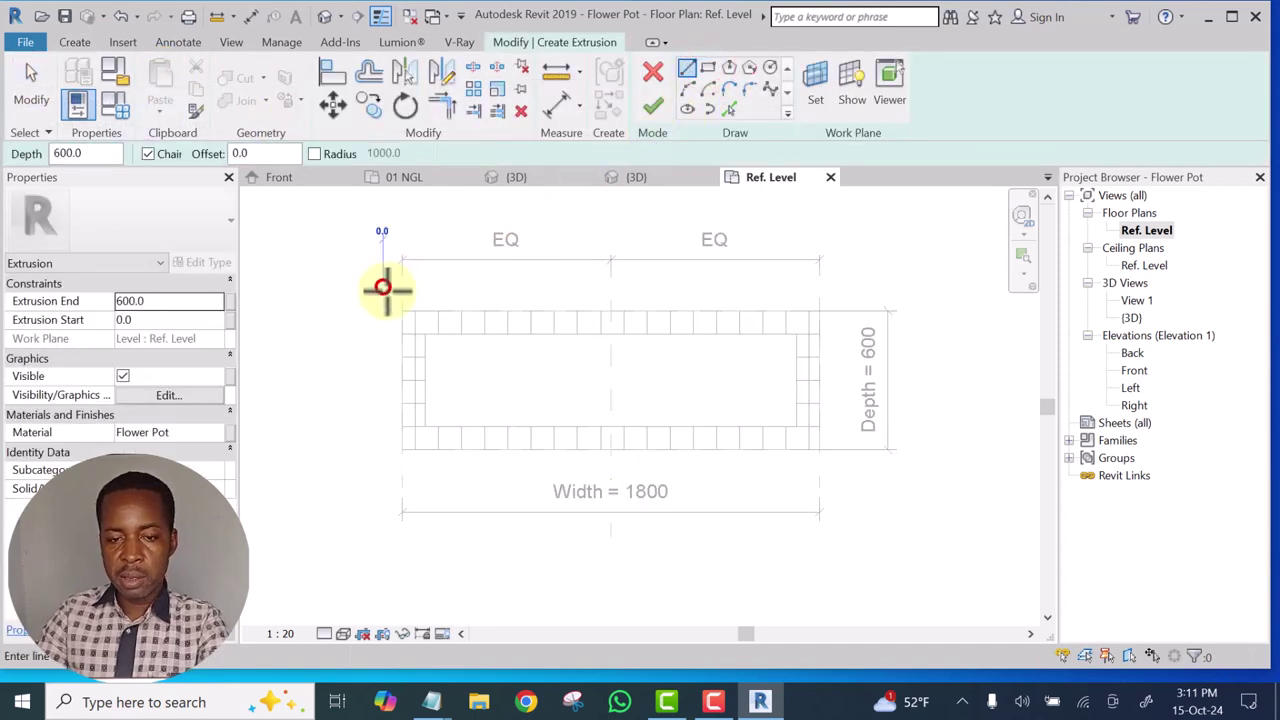
pyautogui.click(708, 69)
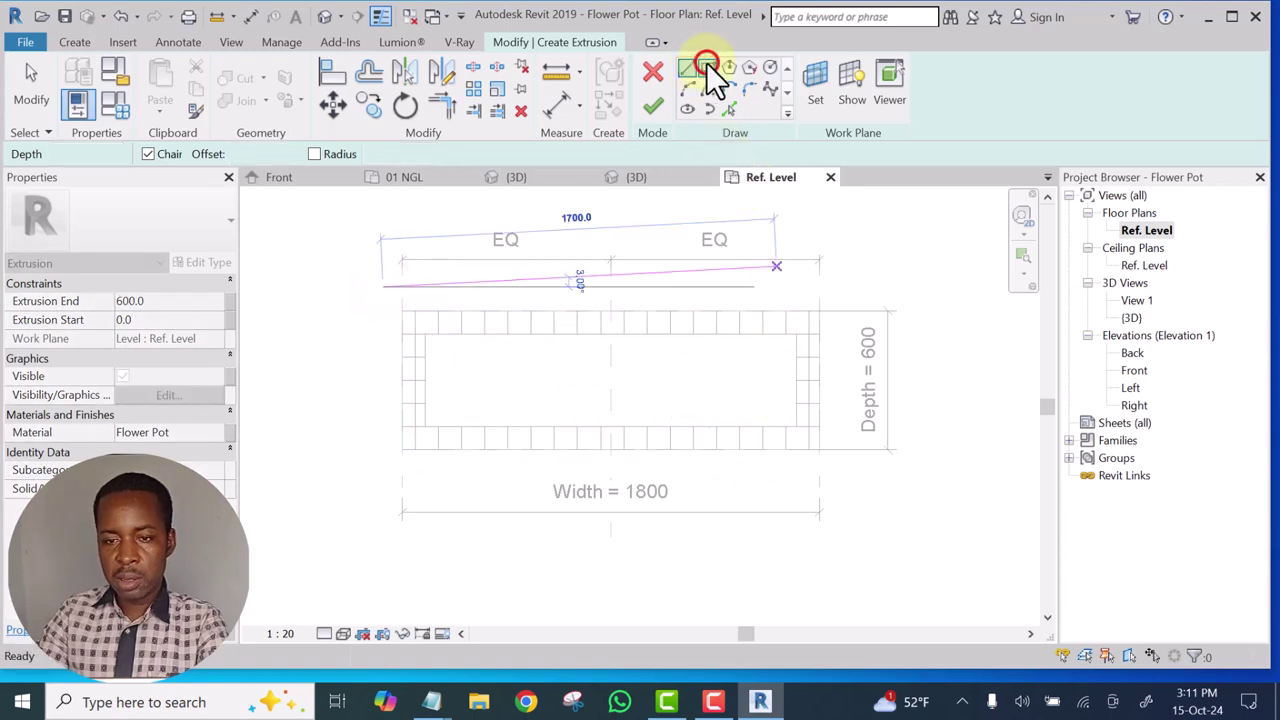
pyautogui.click(377, 290)
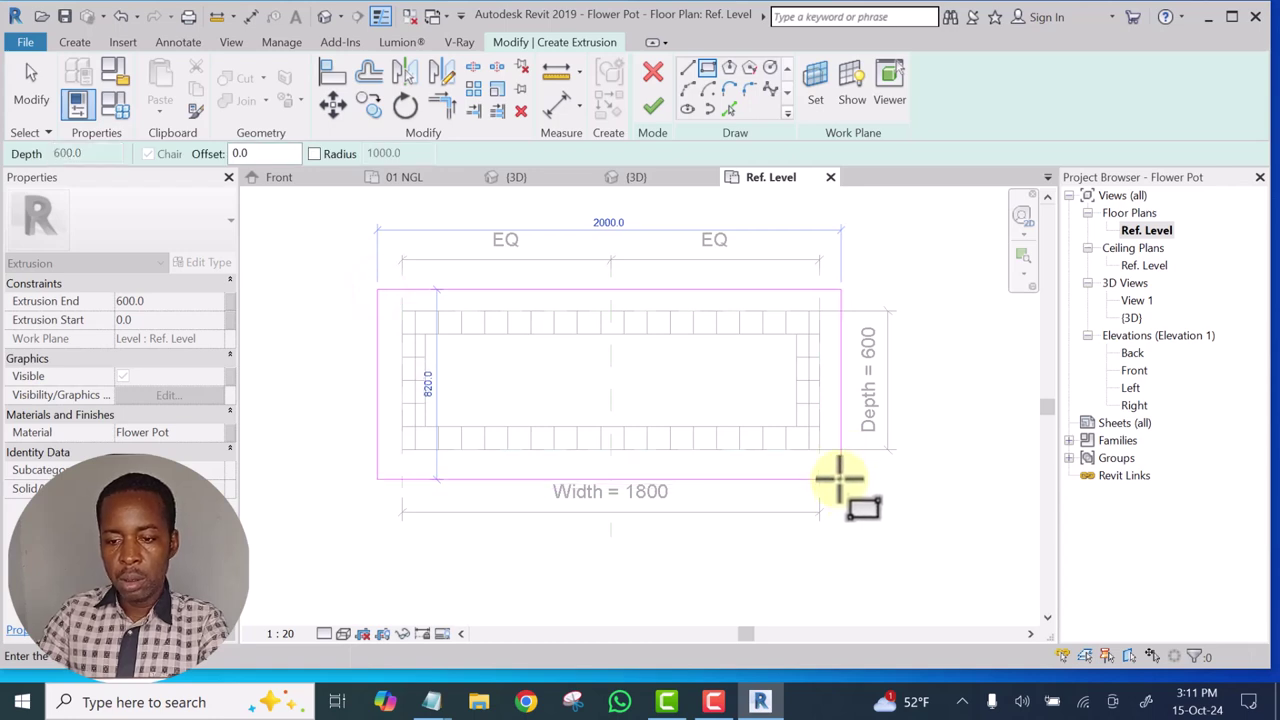
pyautogui.click(840, 478)
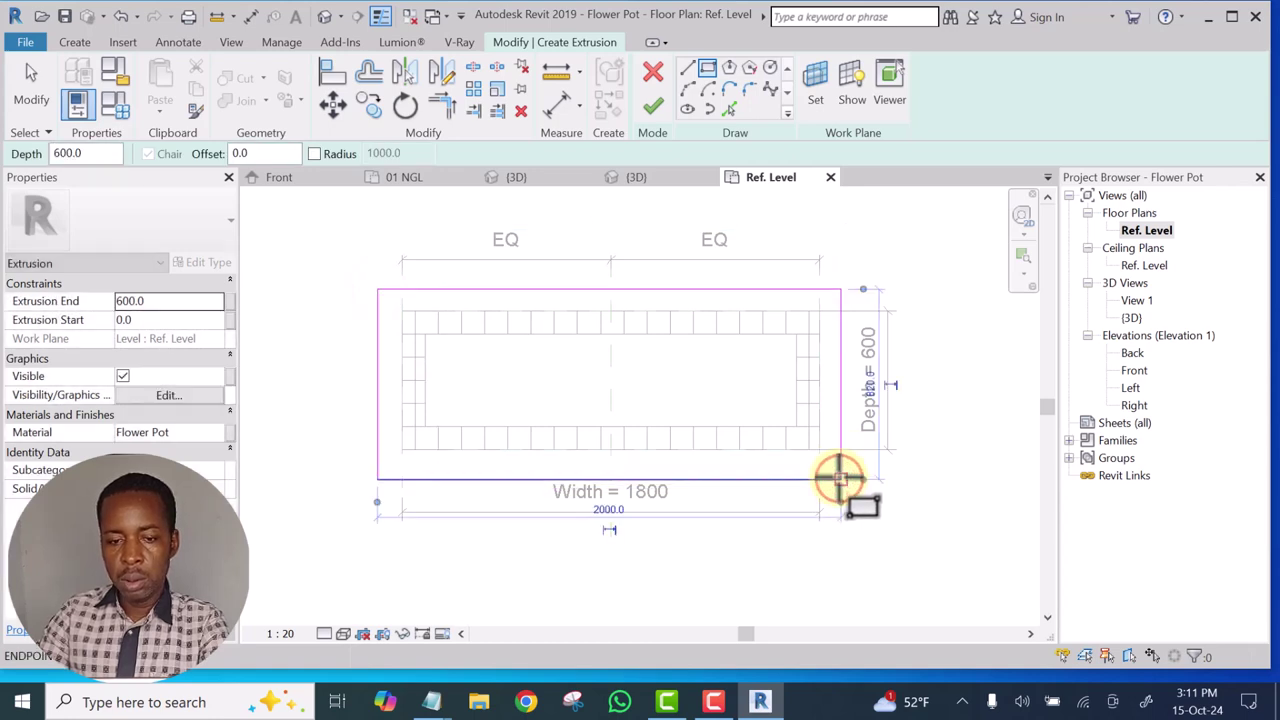
# Sketch an inner rectangle about 1380 x 240 mm inside the pot opening
pyautogui.click(443, 350)
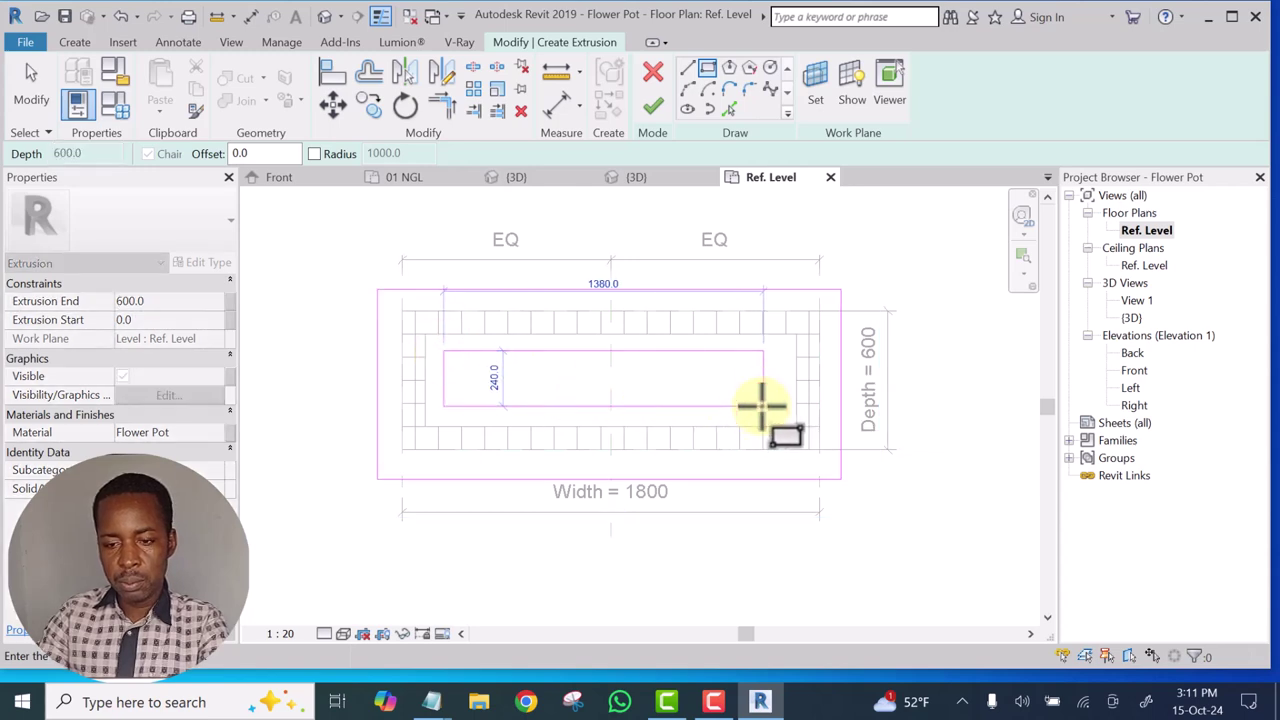
pyautogui.click(762, 405)
pyautogui.press('Escape')
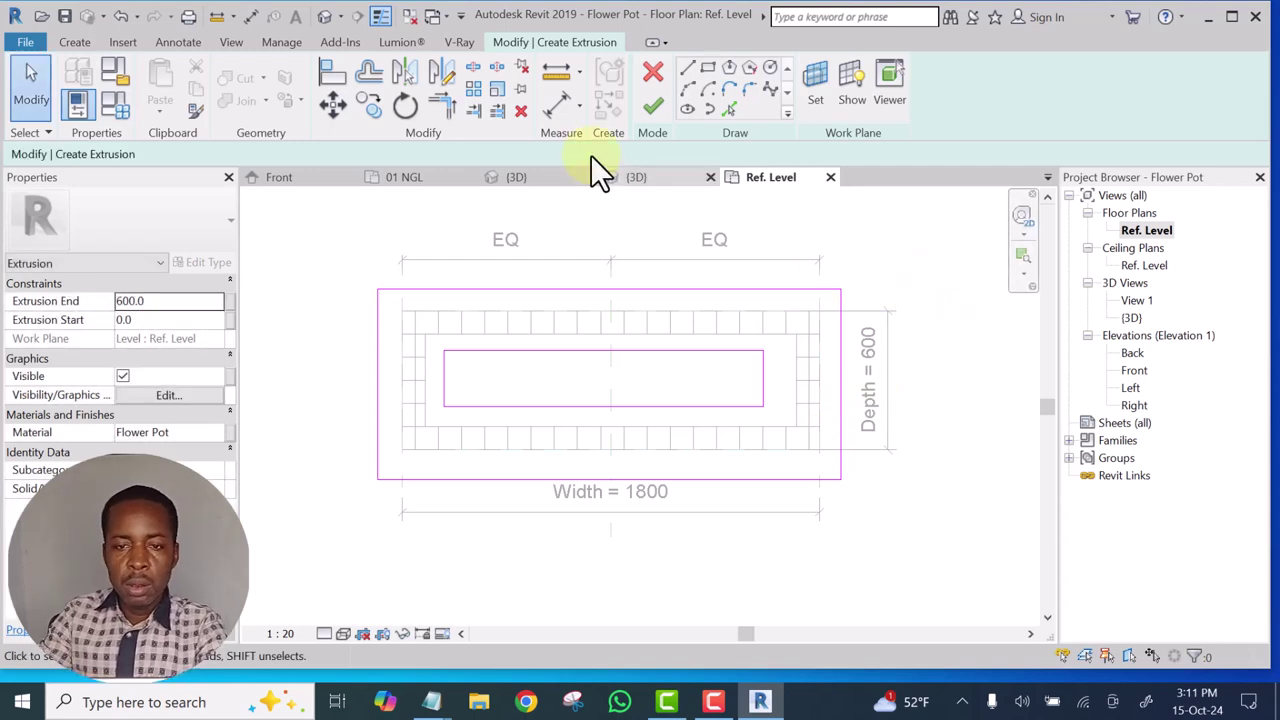
# Add an aligned dimension between the right reference plane and the right edge of the outer sketch rectangle
pyautogui.click(557, 101)
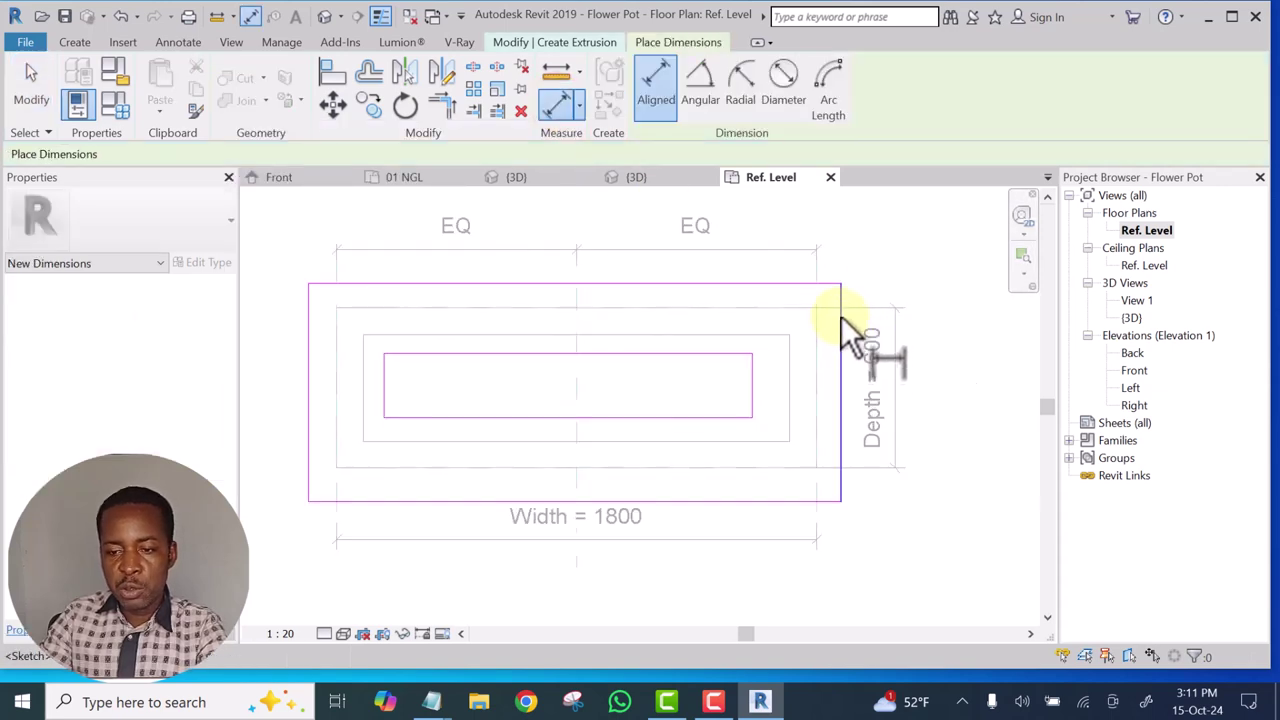
pyautogui.scroll(5, 839, 319)
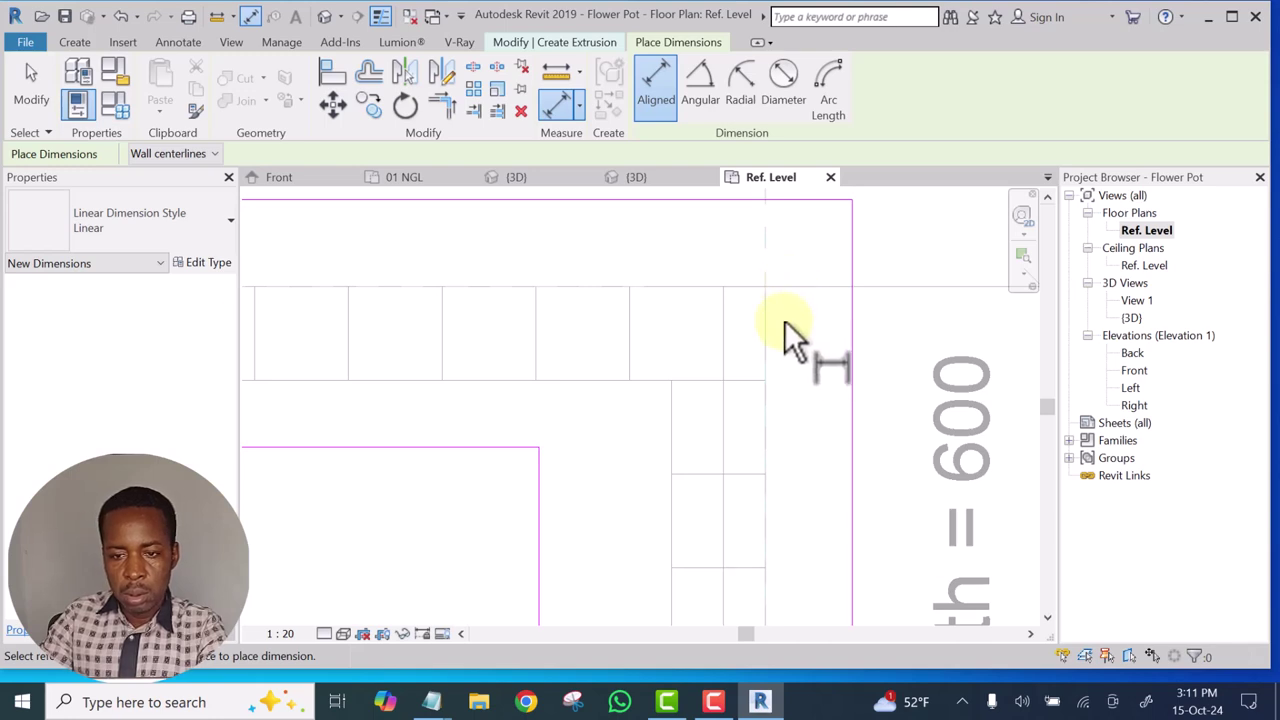
pyautogui.scroll(-5, 781, 298)
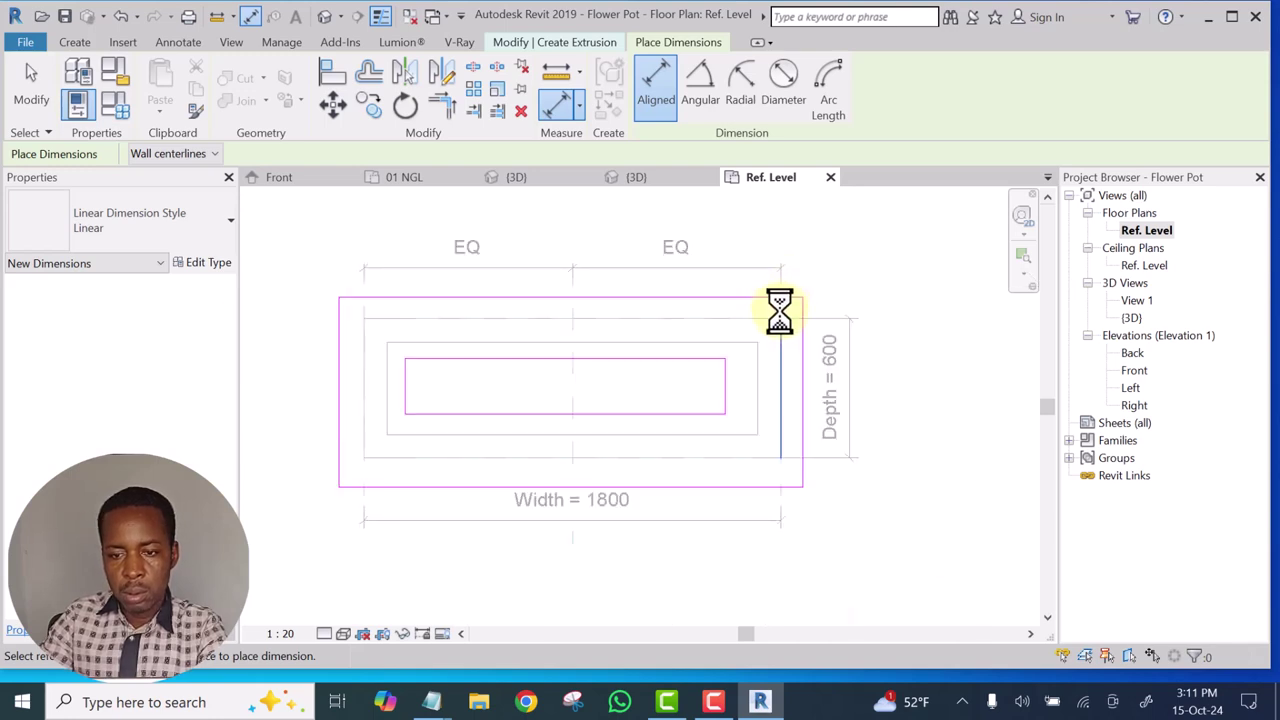
pyautogui.scroll(-2, 780, 311)
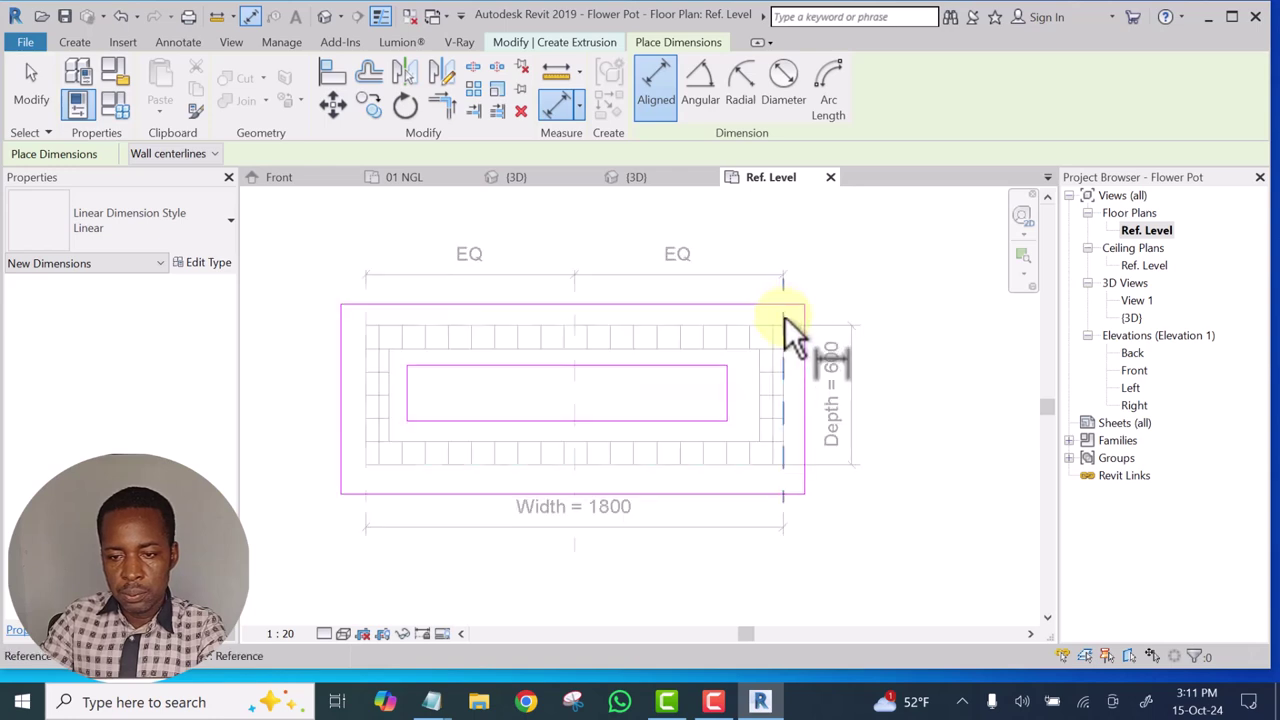
pyautogui.scroll(4, 784, 315)
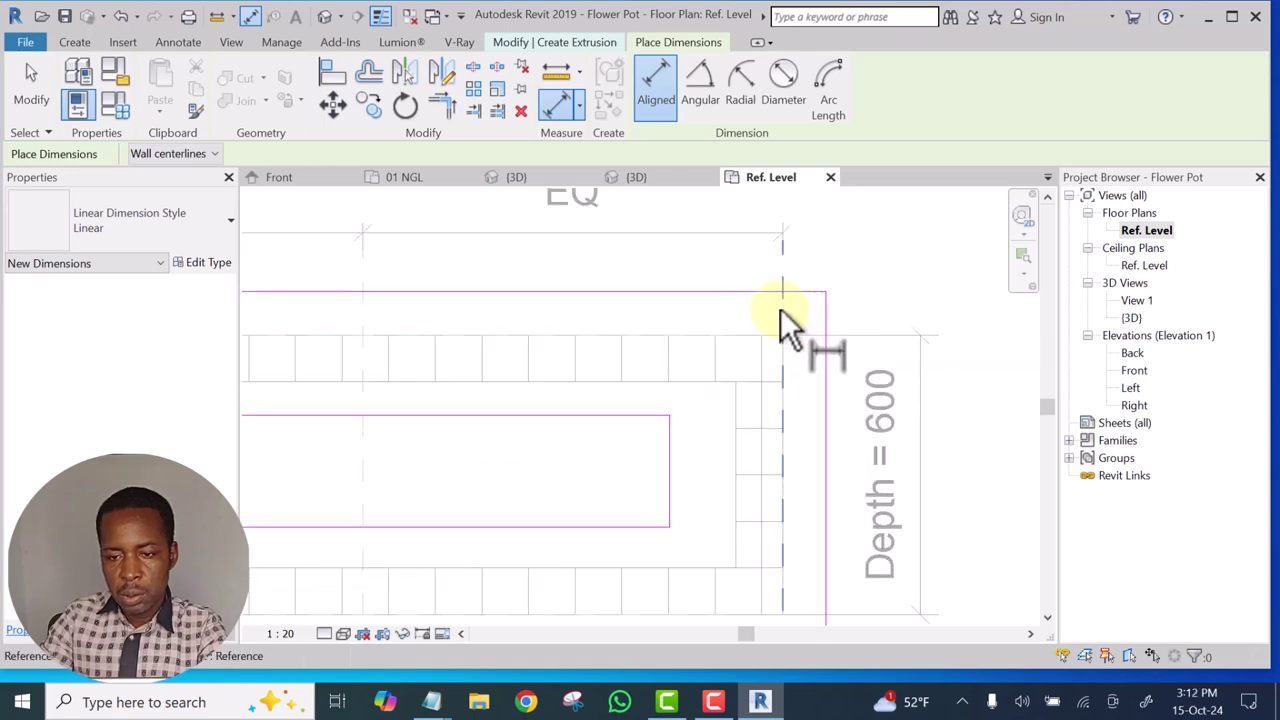
pyautogui.click(778, 309)
pyautogui.click(825, 315)
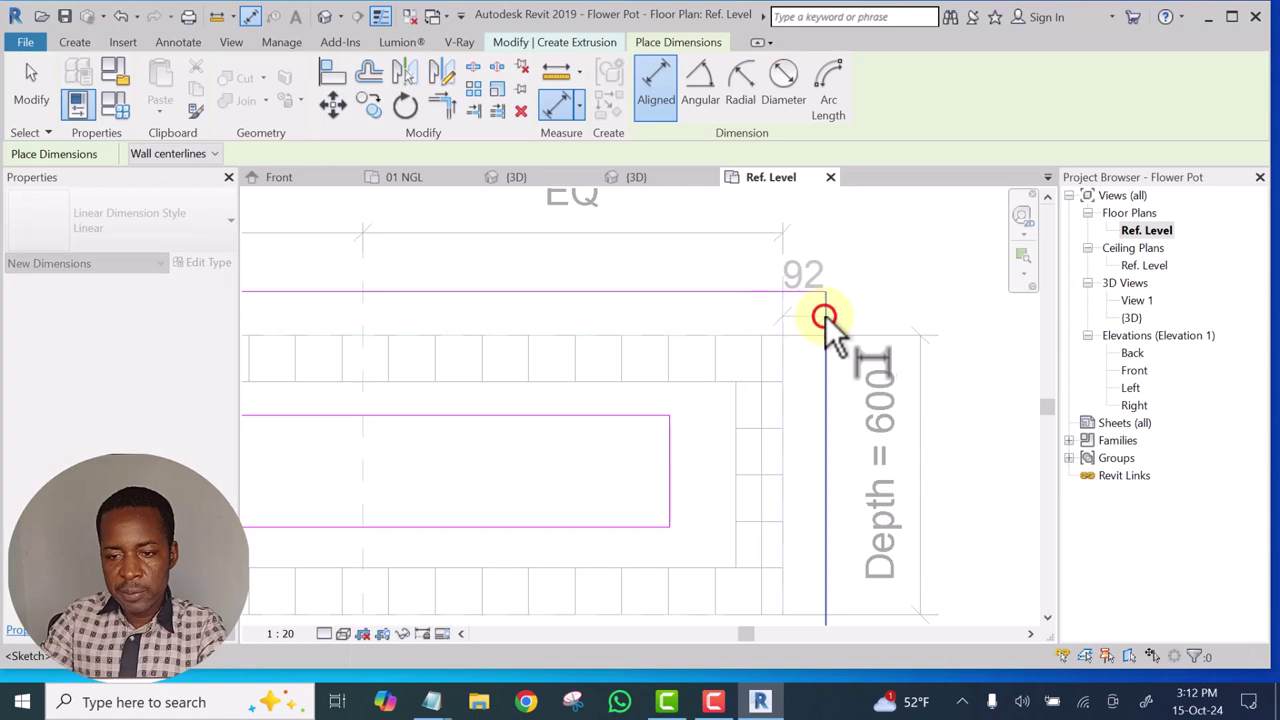
pyautogui.click(874, 252)
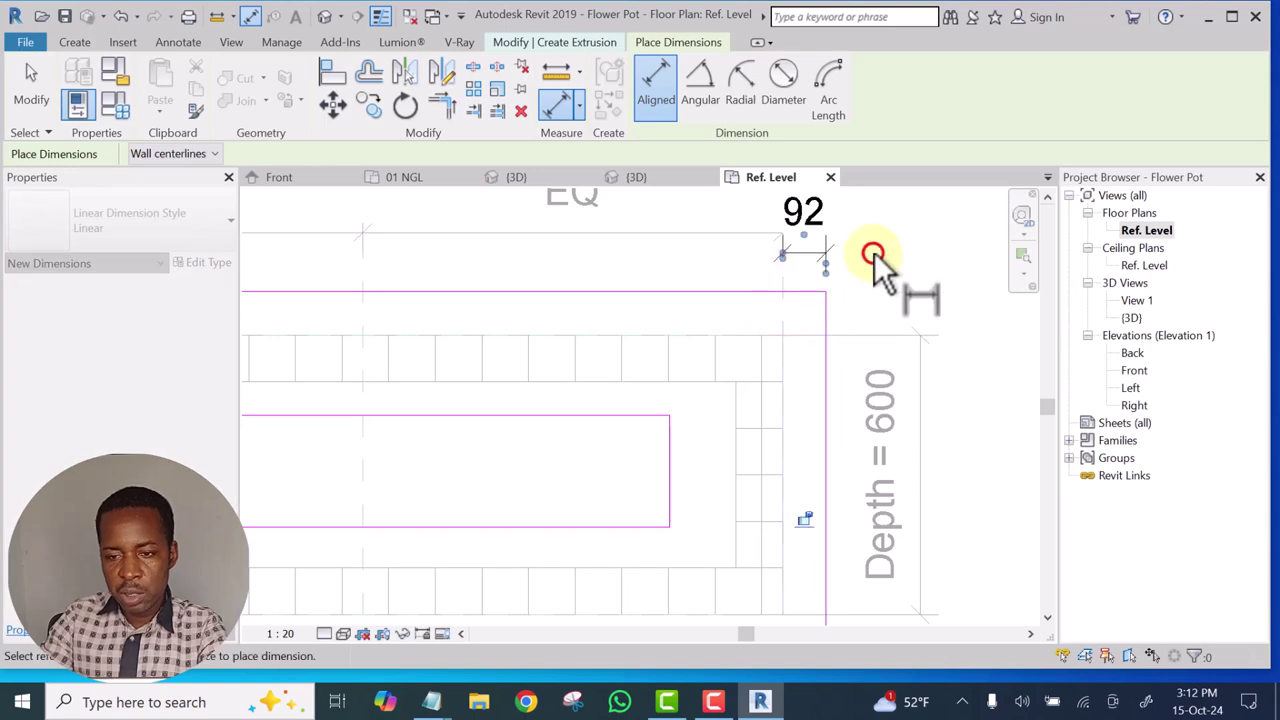
pyautogui.press('Escape')
# Set the right edge's offset from the reference plane to 50 mm and finish the extrusion sketch
pyautogui.click(825, 407)
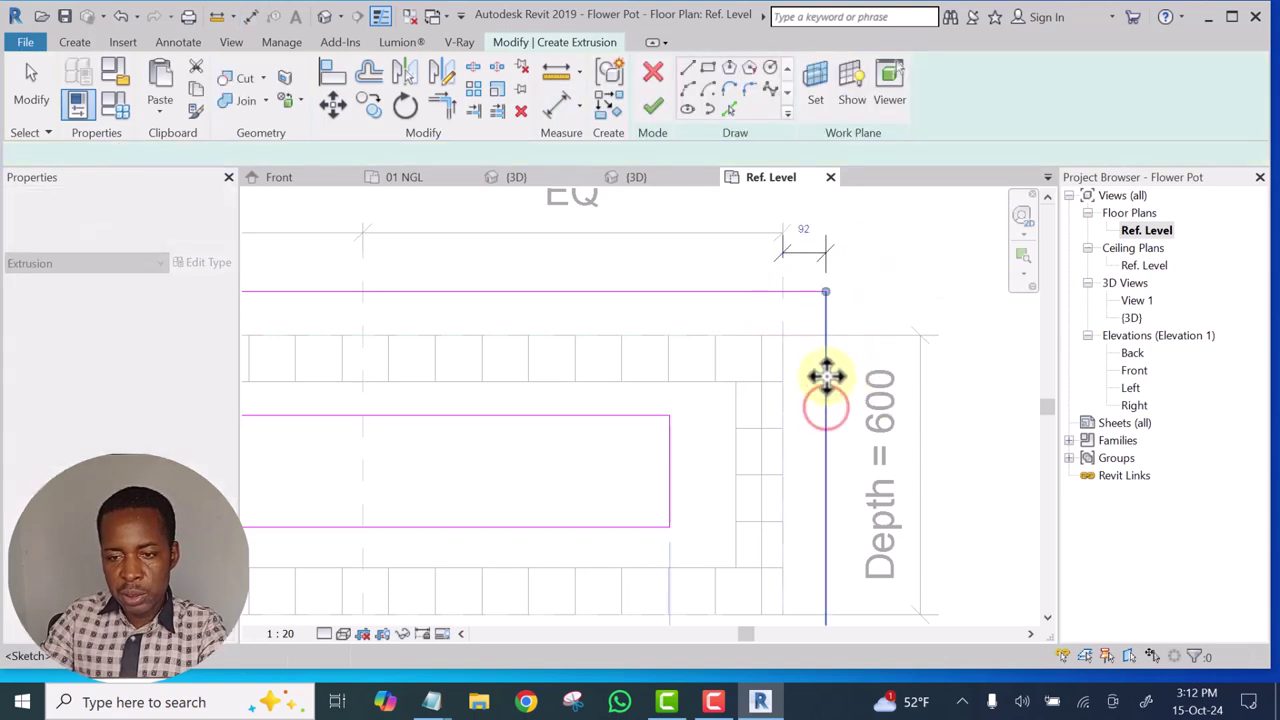
pyautogui.click(803, 222)
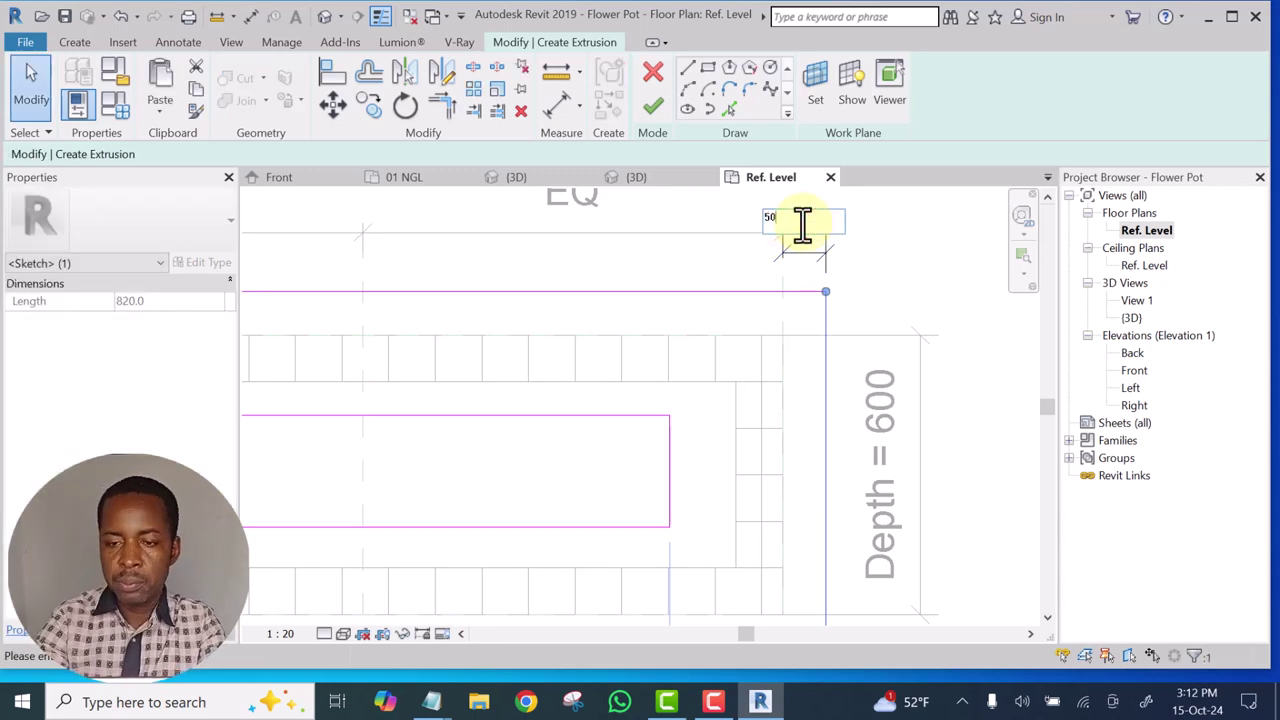
pyautogui.press('Return')
pyautogui.click(881, 263)
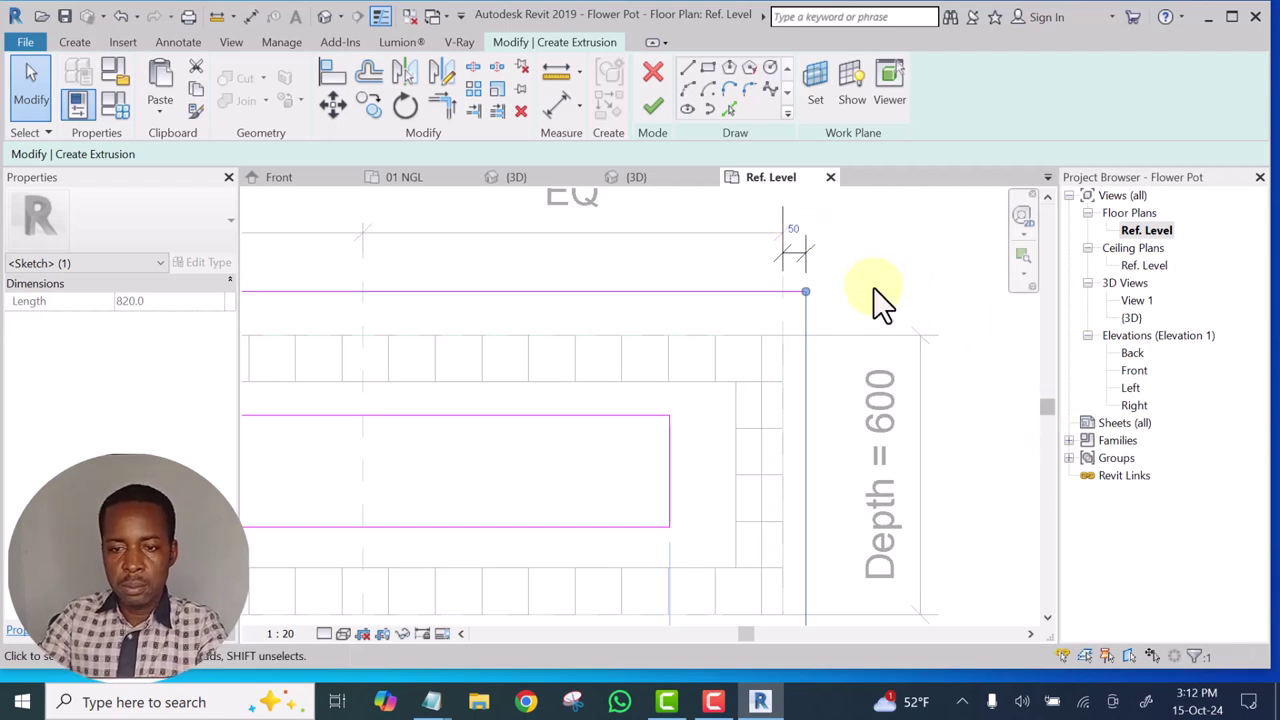
pyautogui.scroll(-3, 860, 300)
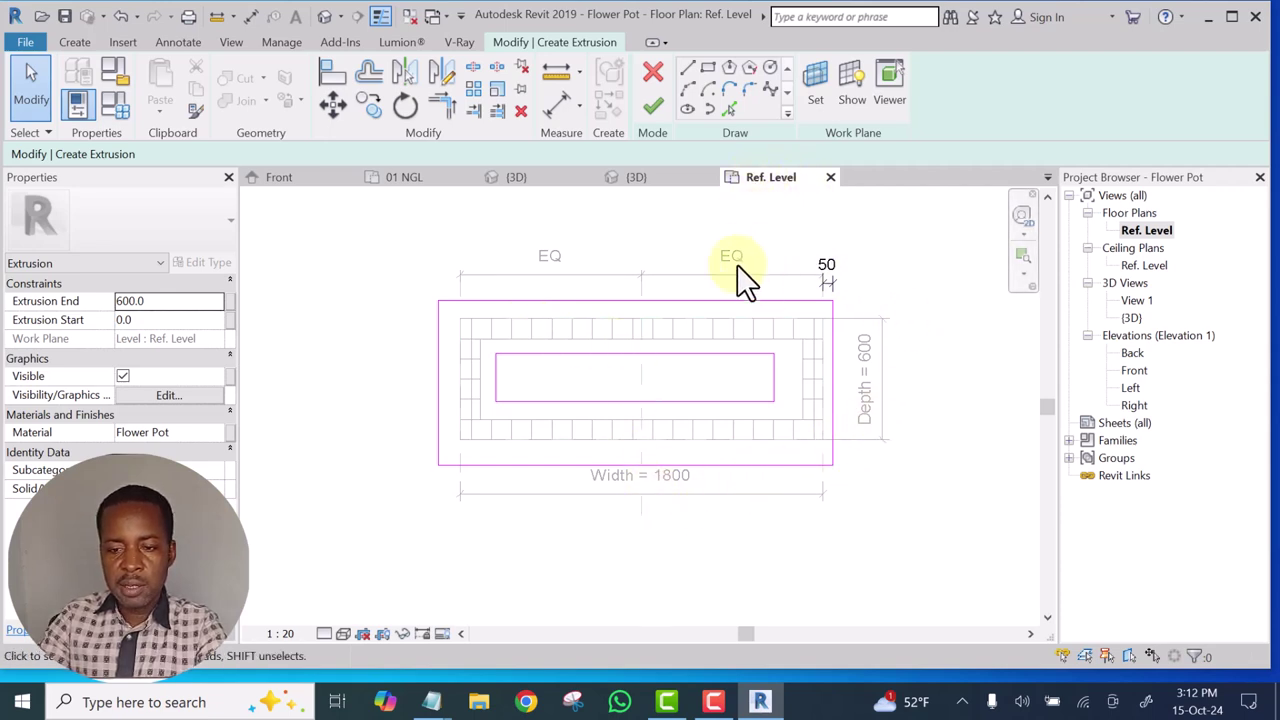
pyautogui.click(651, 109)
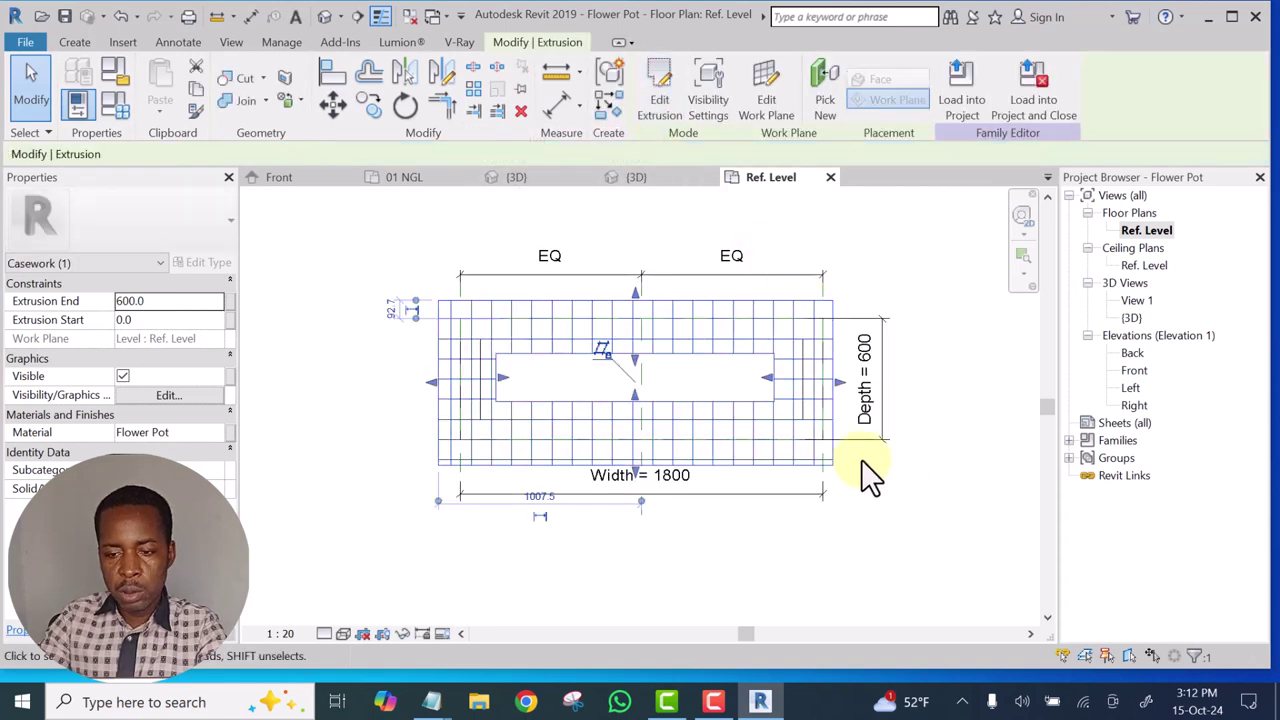
# Move the Depth dimension inward so that it lies over the pot's opening
pyautogui.scroll(2, 860, 458)
pyautogui.scroll(-1, 858, 312)
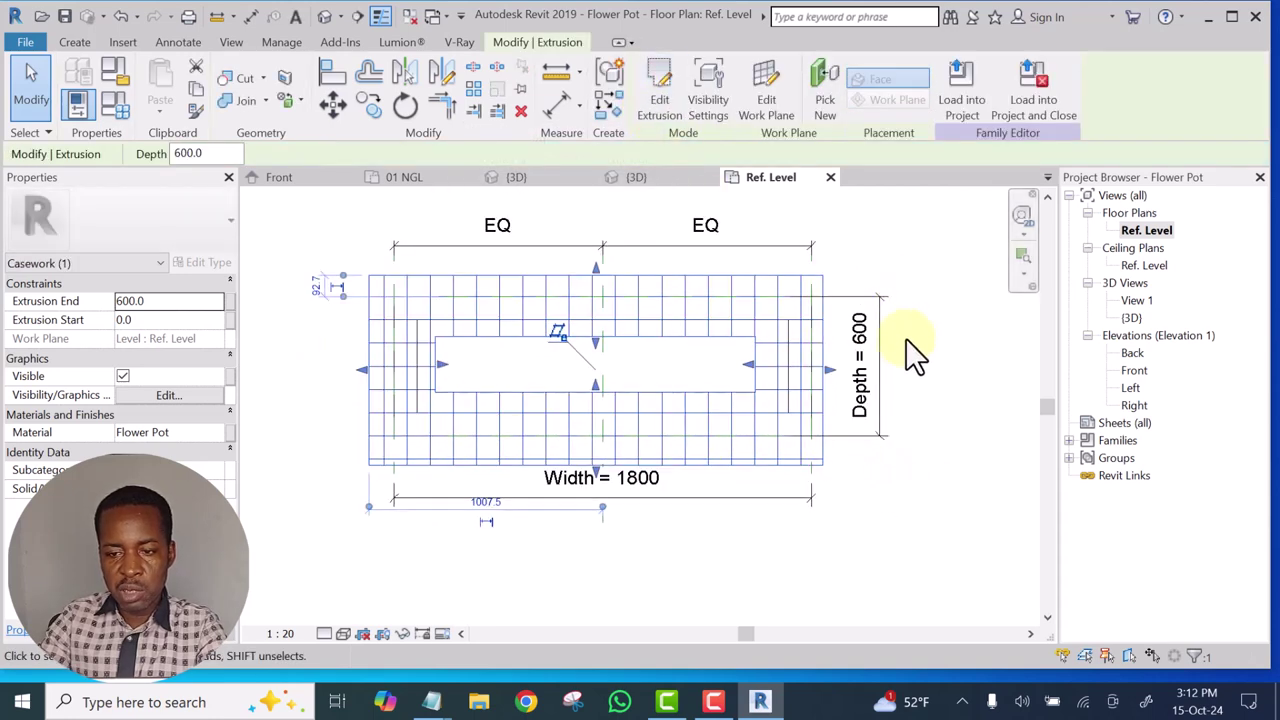
pyautogui.click(880, 366)
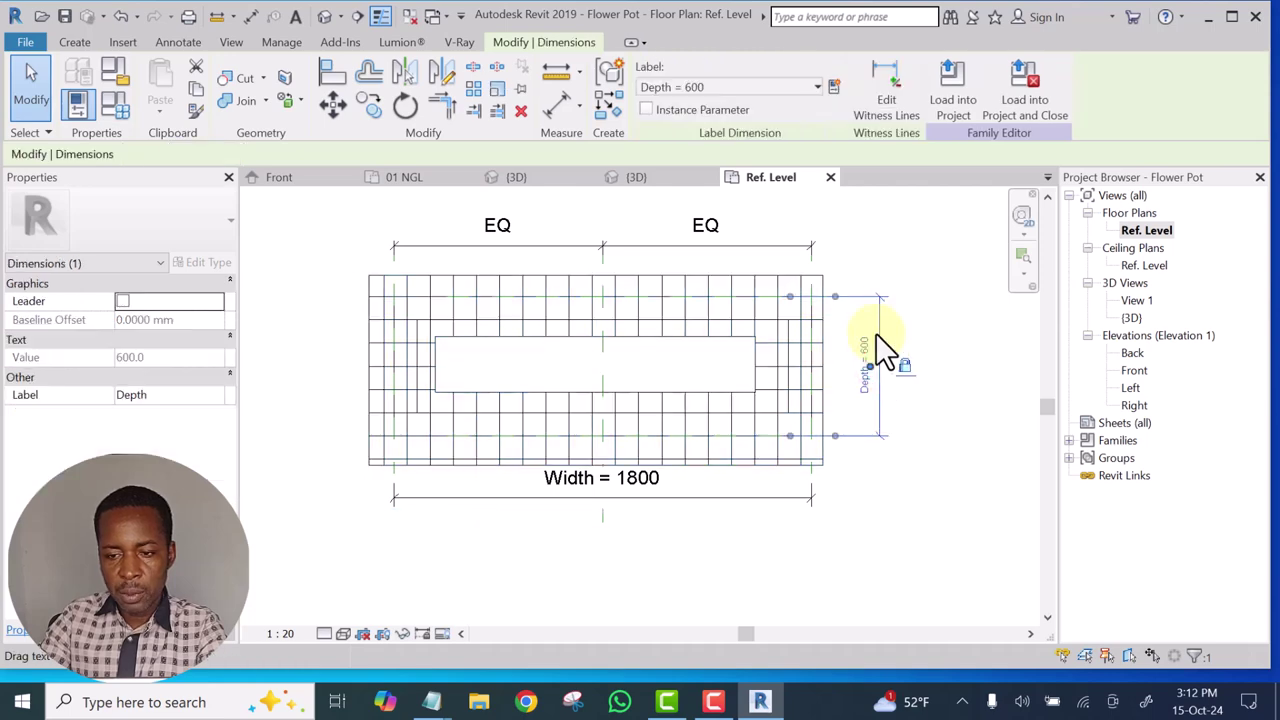
pyautogui.moveTo(872, 322); pyautogui.dragTo(750, 352)
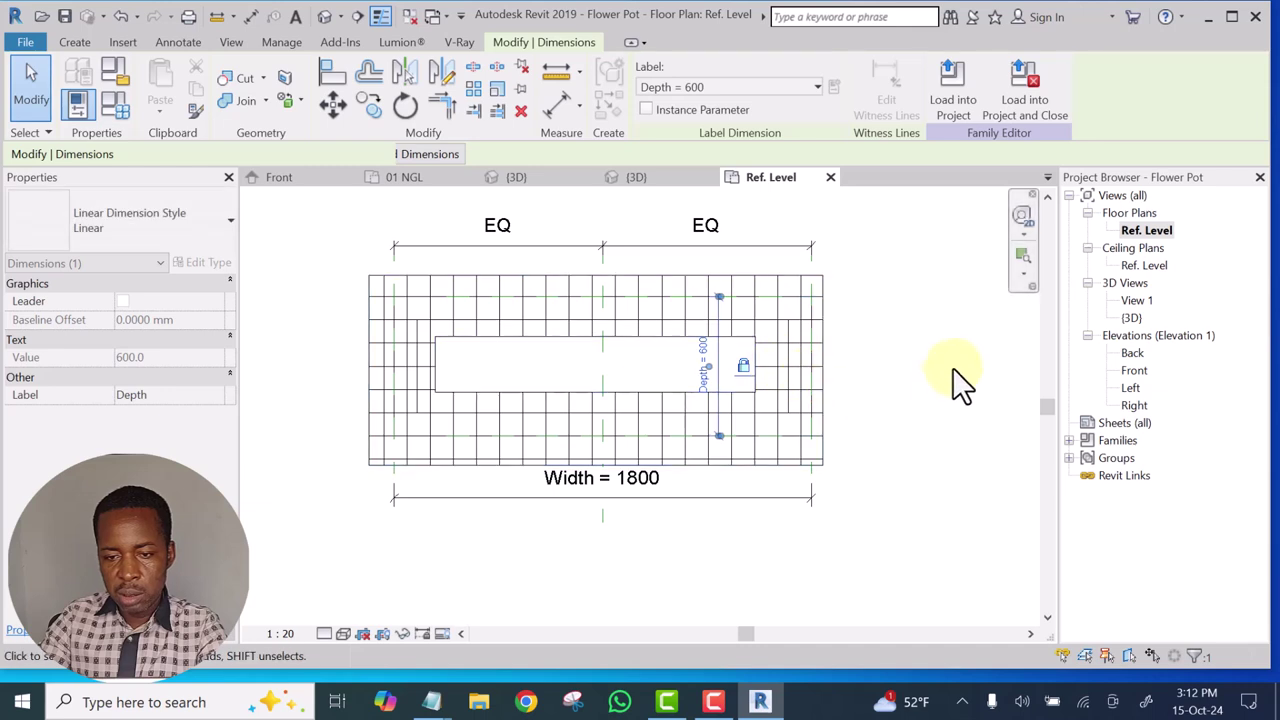
pyautogui.click(955, 352)
# Select the elements crossing the pot's upper right area and filter the selection down to Reference Planes only
pyautogui.scroll(5, 384, 300)
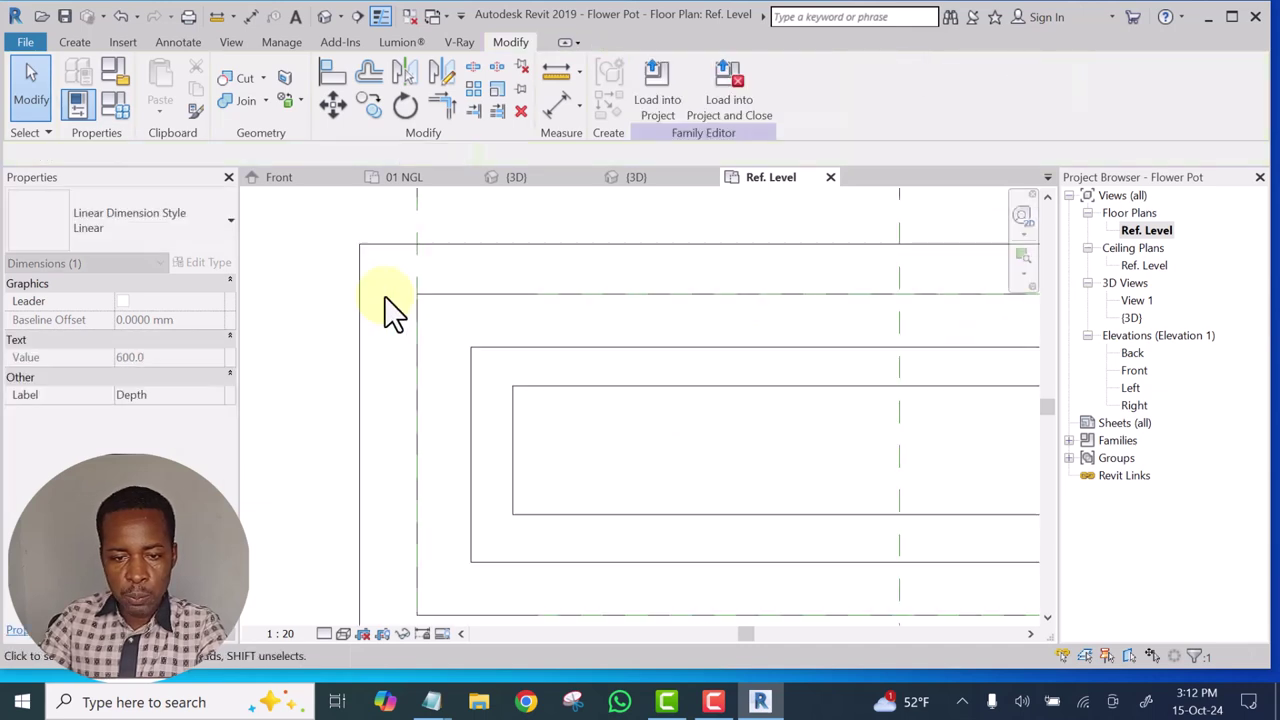
pyautogui.scroll(-4, 384, 295)
pyautogui.scroll(-2, 595, 303)
pyautogui.scroll(2, 628, 257)
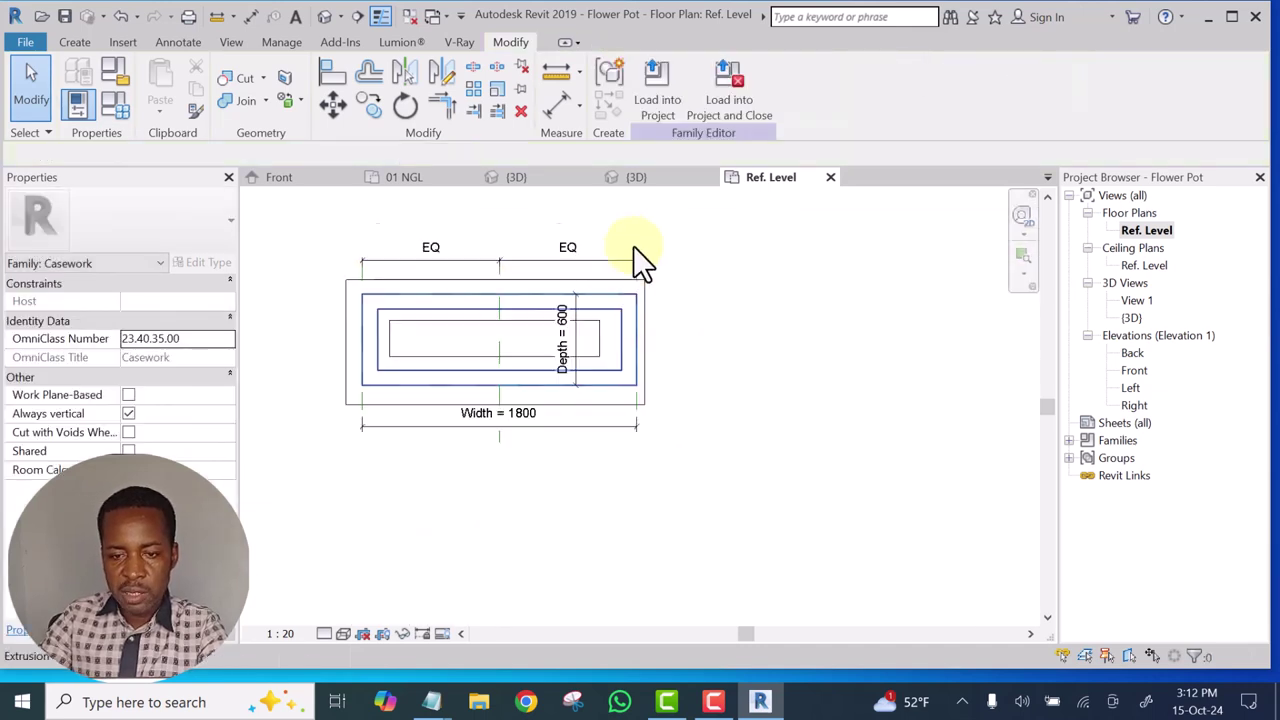
pyautogui.moveTo(684, 267); pyautogui.dragTo(708, 289, button='middle')
pyautogui.moveTo(672, 210); pyautogui.dragTo(611, 523)
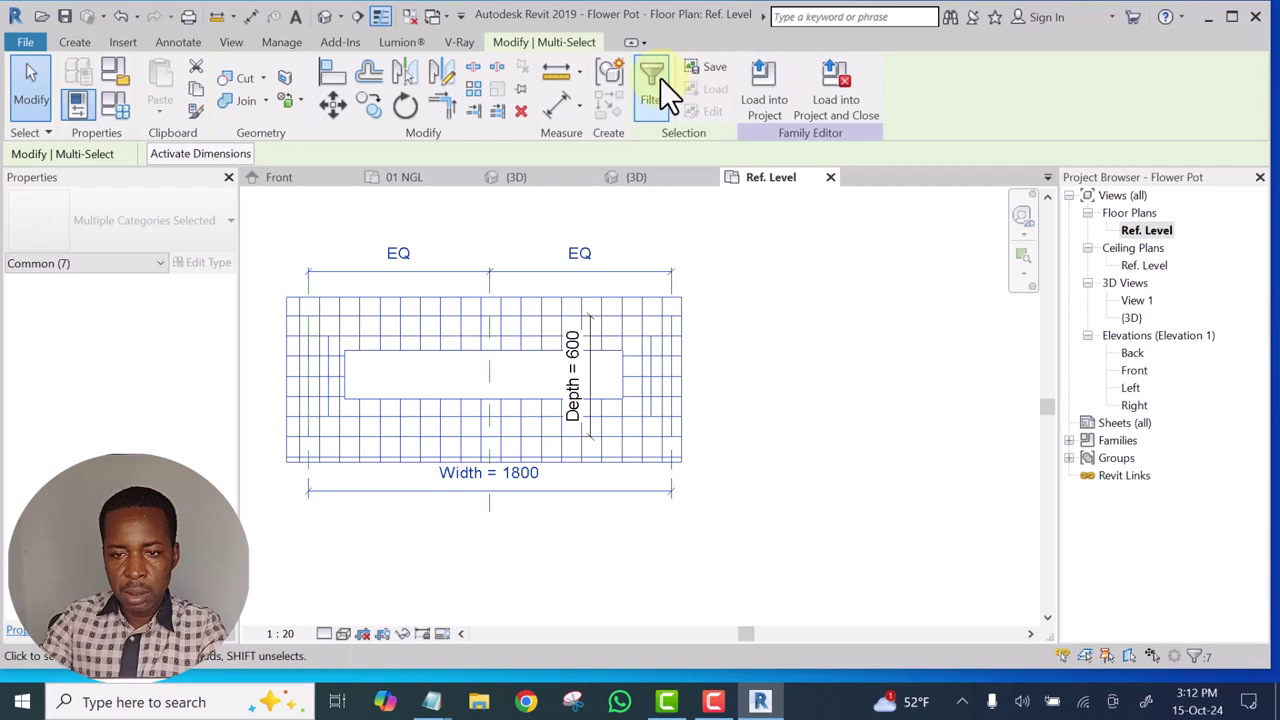
pyautogui.click(847, 356)
pyautogui.moveTo(698, 228); pyautogui.dragTo(712, 278)
pyautogui.moveTo(622, 325); pyautogui.dragTo(604, 350)
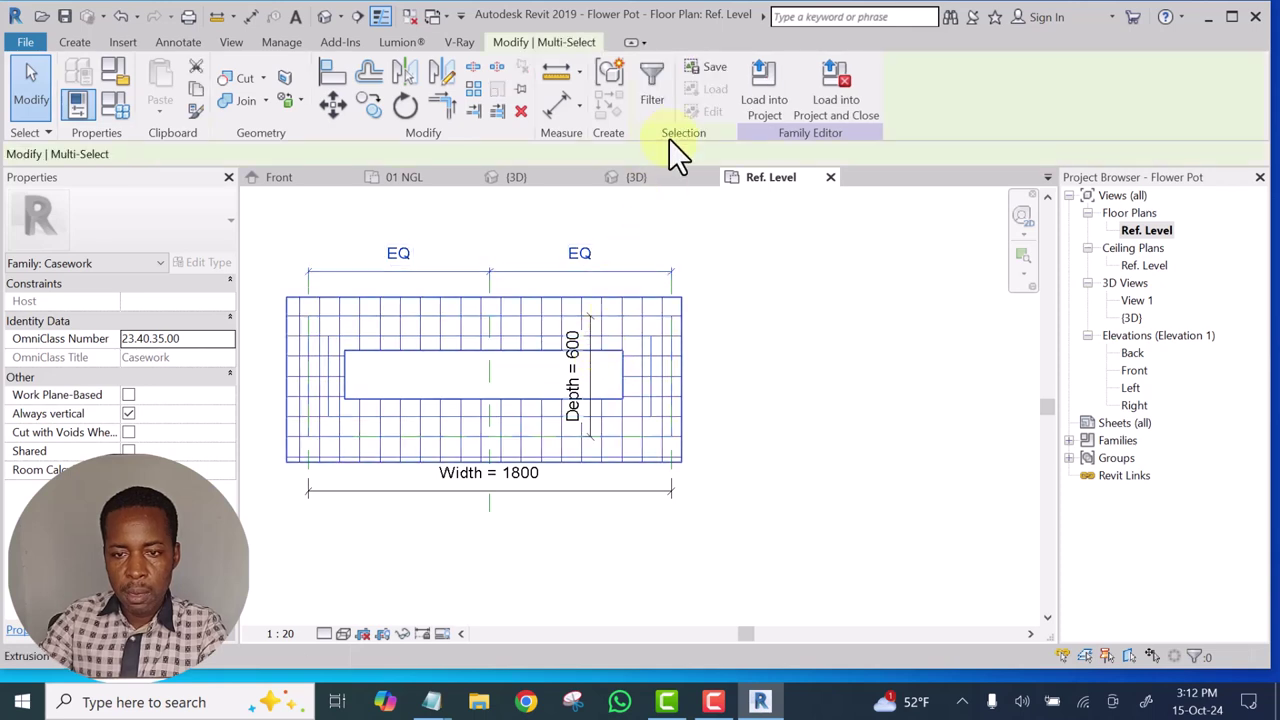
pyautogui.click(655, 71)
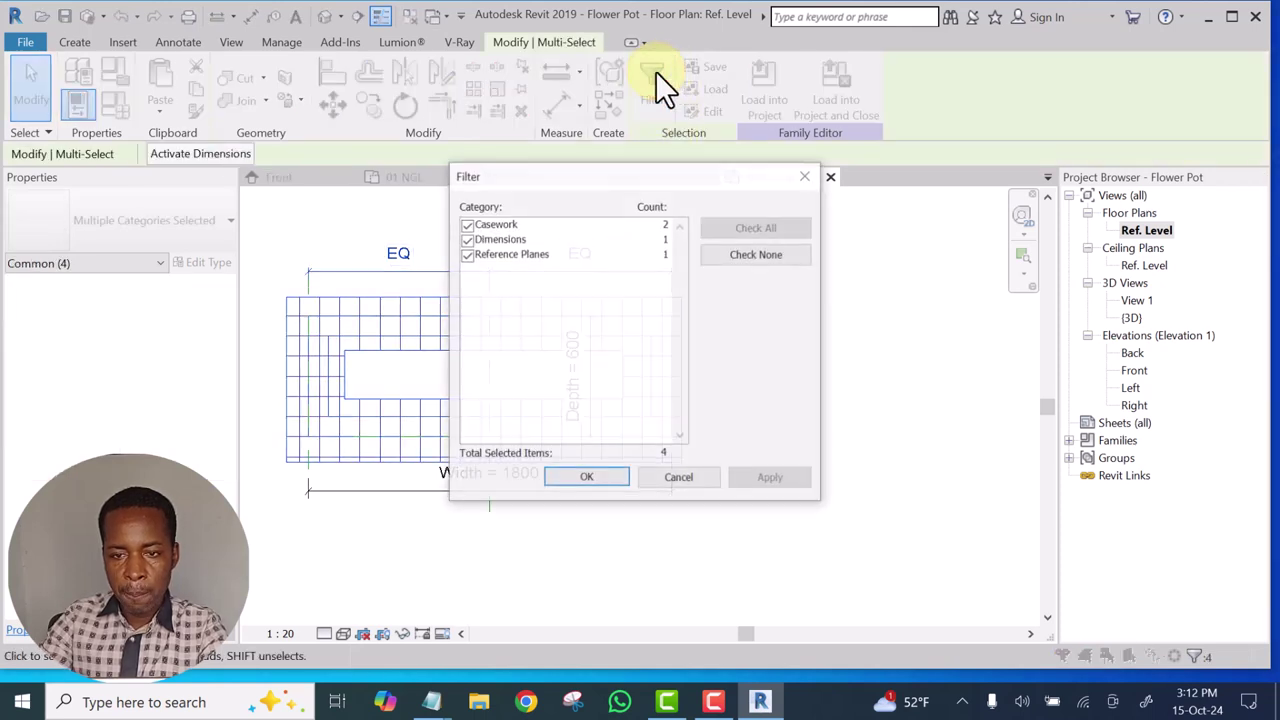
pyautogui.click(740, 255)
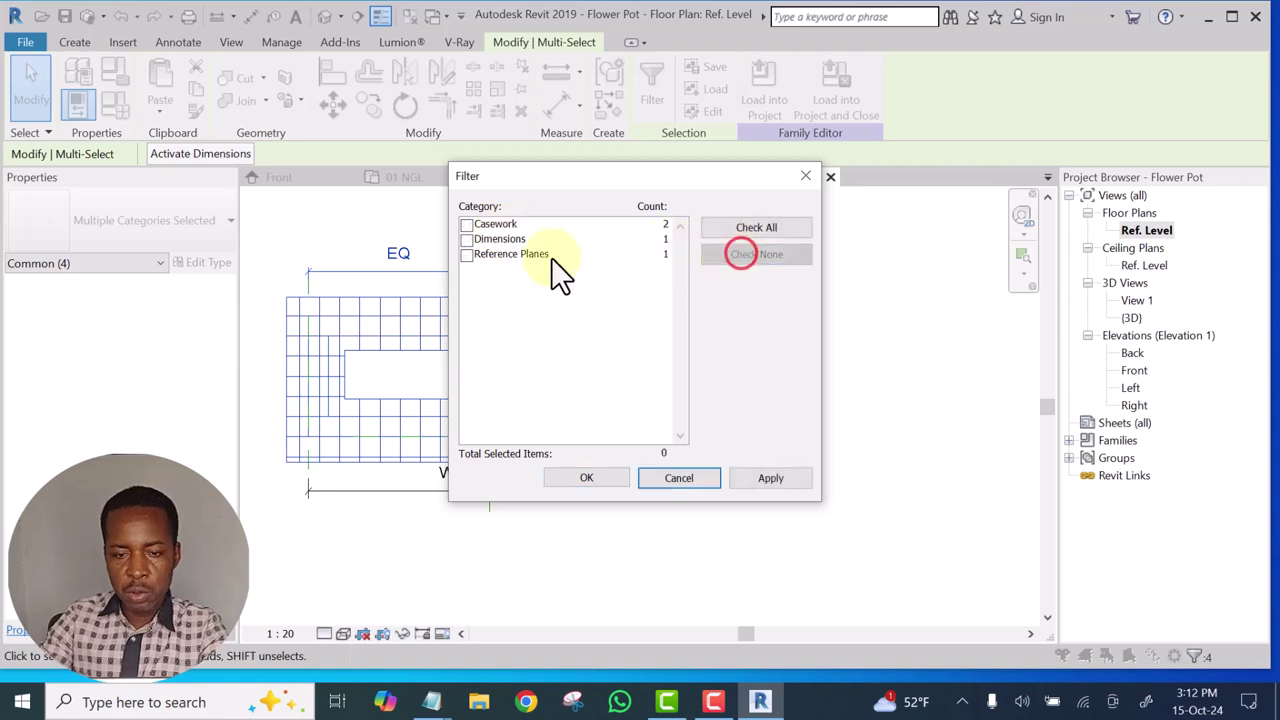
pyautogui.click(466, 255)
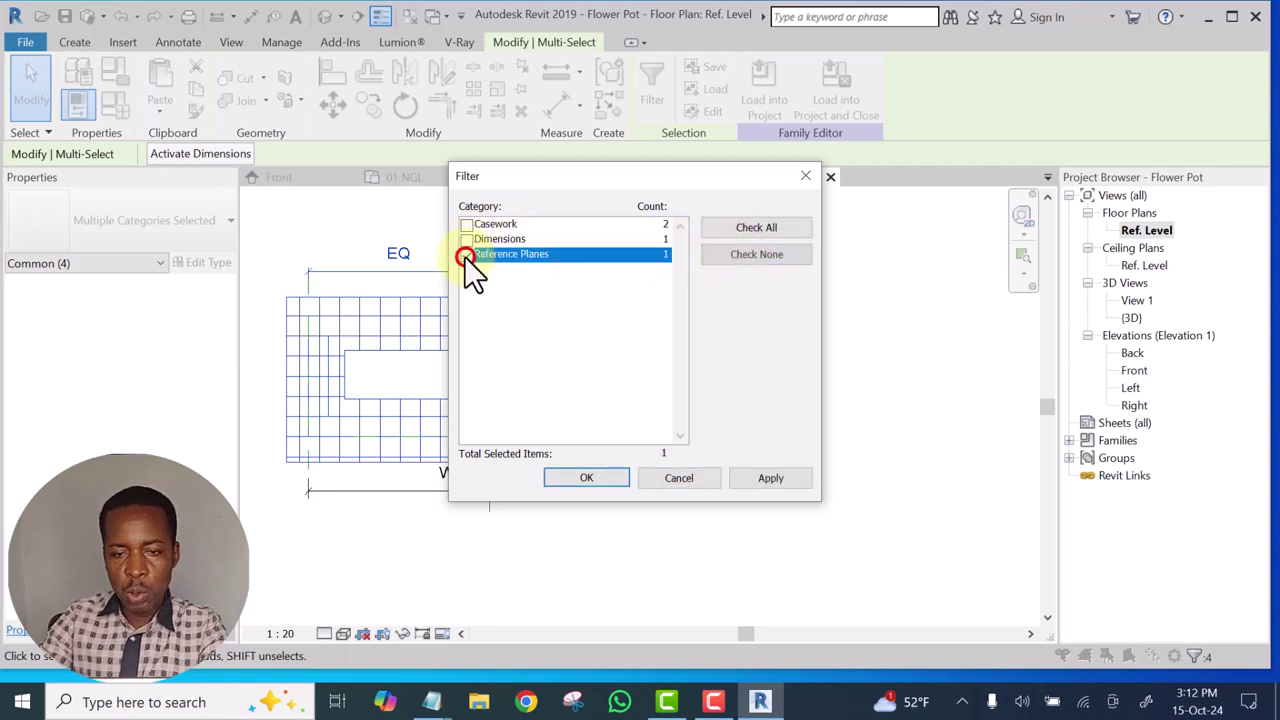
pyautogui.click(601, 477)
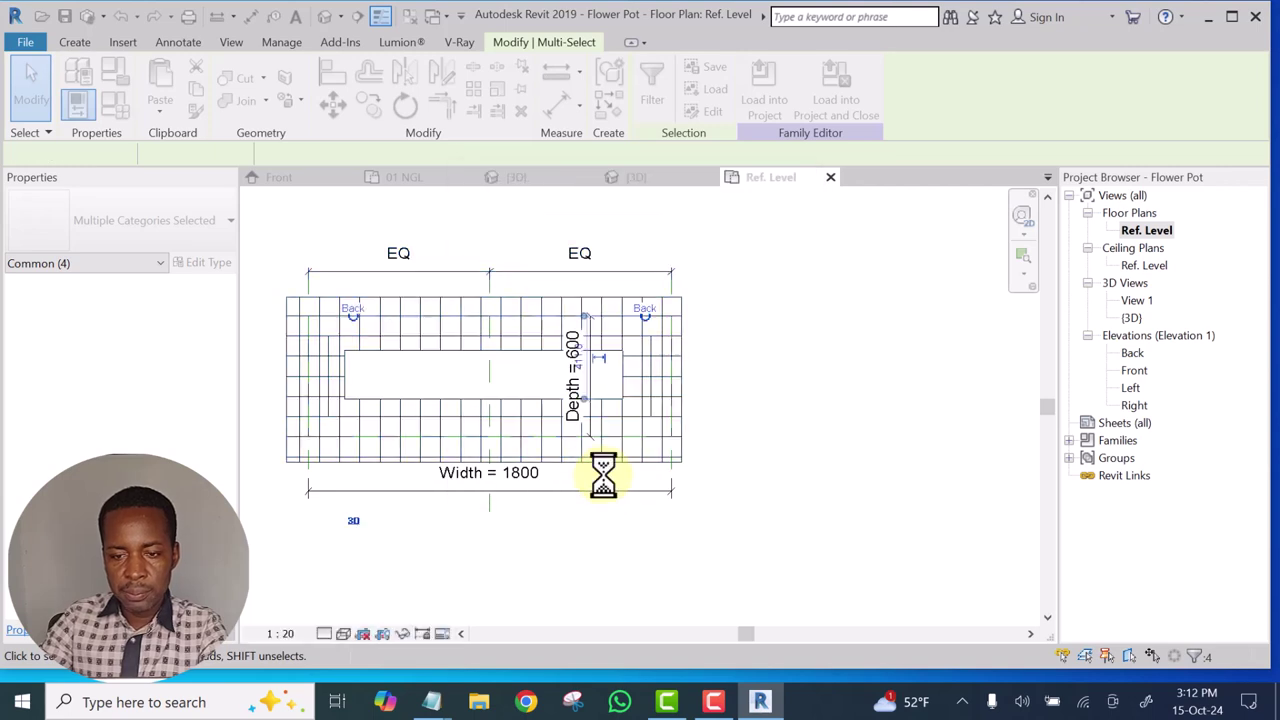
# Extend both ends of the Back reference plane well beyond the left and right edges of the extrusion
pyautogui.scroll(1, 645, 316)
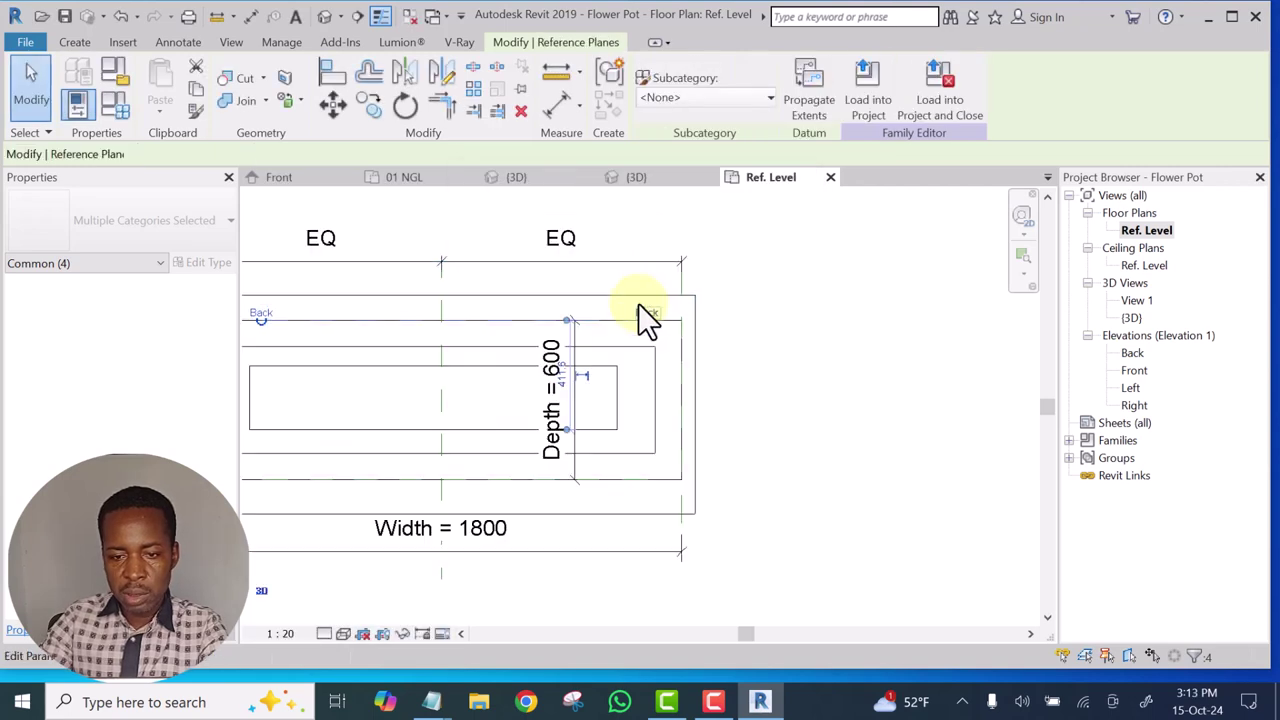
pyautogui.scroll(2, 668, 345)
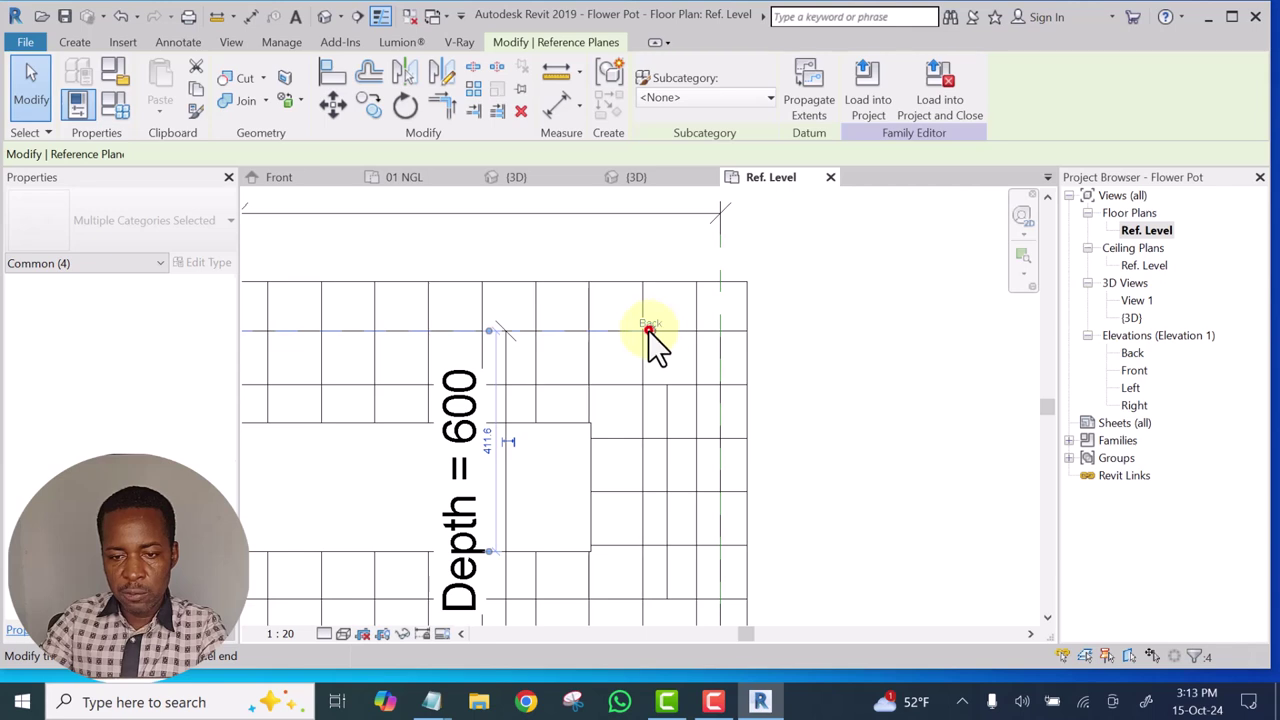
pyautogui.click(650, 330)
pyautogui.moveTo(650, 330); pyautogui.dragTo(980, 330)
pyautogui.scroll(-4, 979, 329)
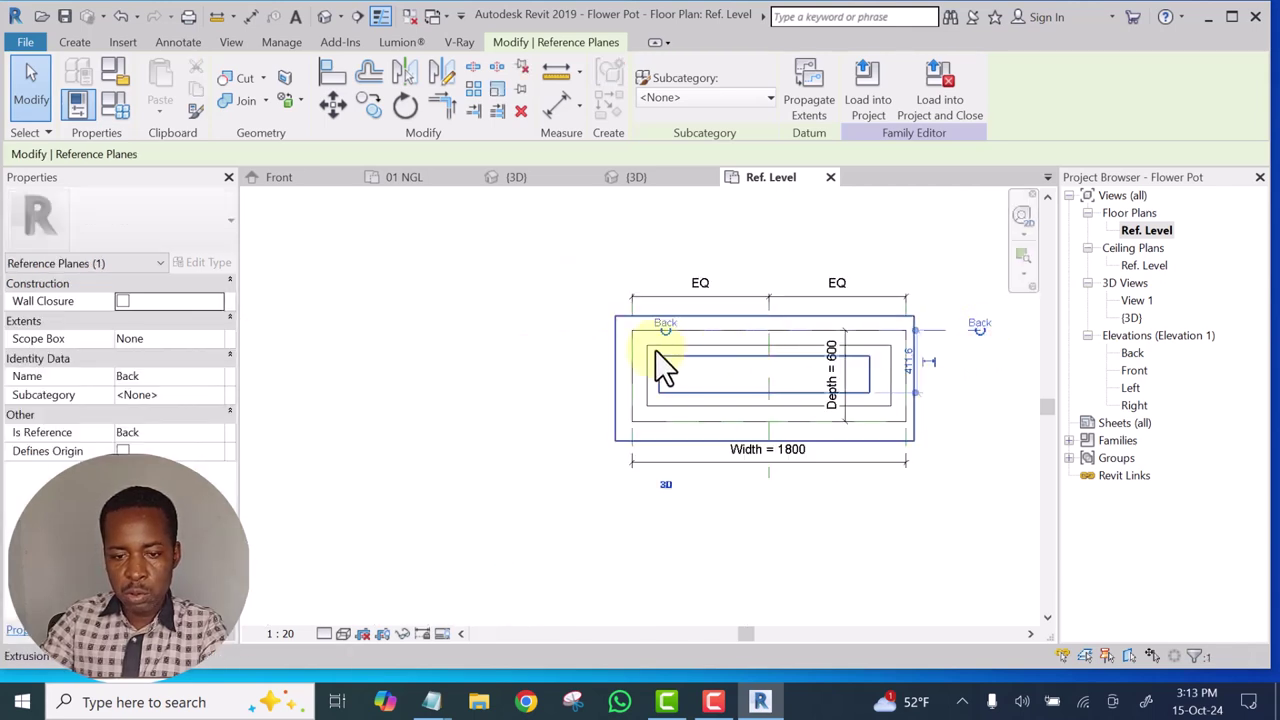
pyautogui.moveTo(665, 331); pyautogui.dragTo(447, 330)
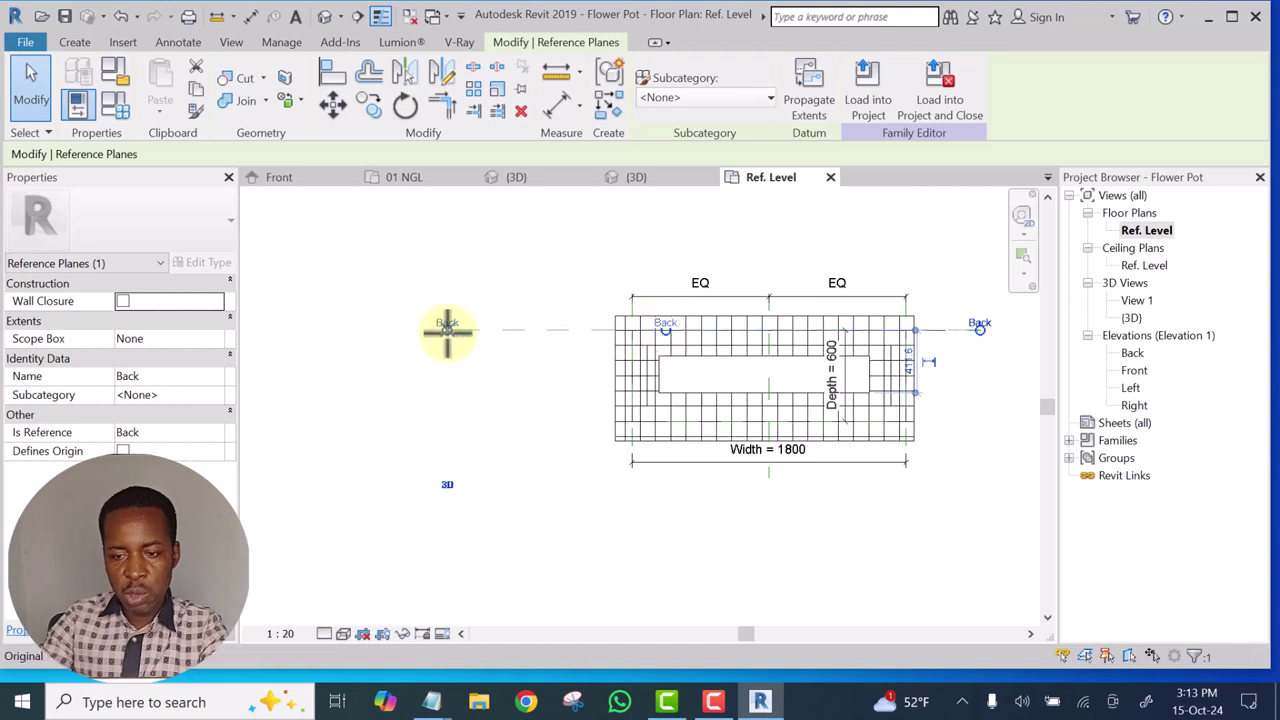
# Extend the lower end of the Left reference plane well below the Width dimension line
pyautogui.click(523, 429)
pyautogui.scroll(1, 640, 455)
pyautogui.scroll(3, 636, 440)
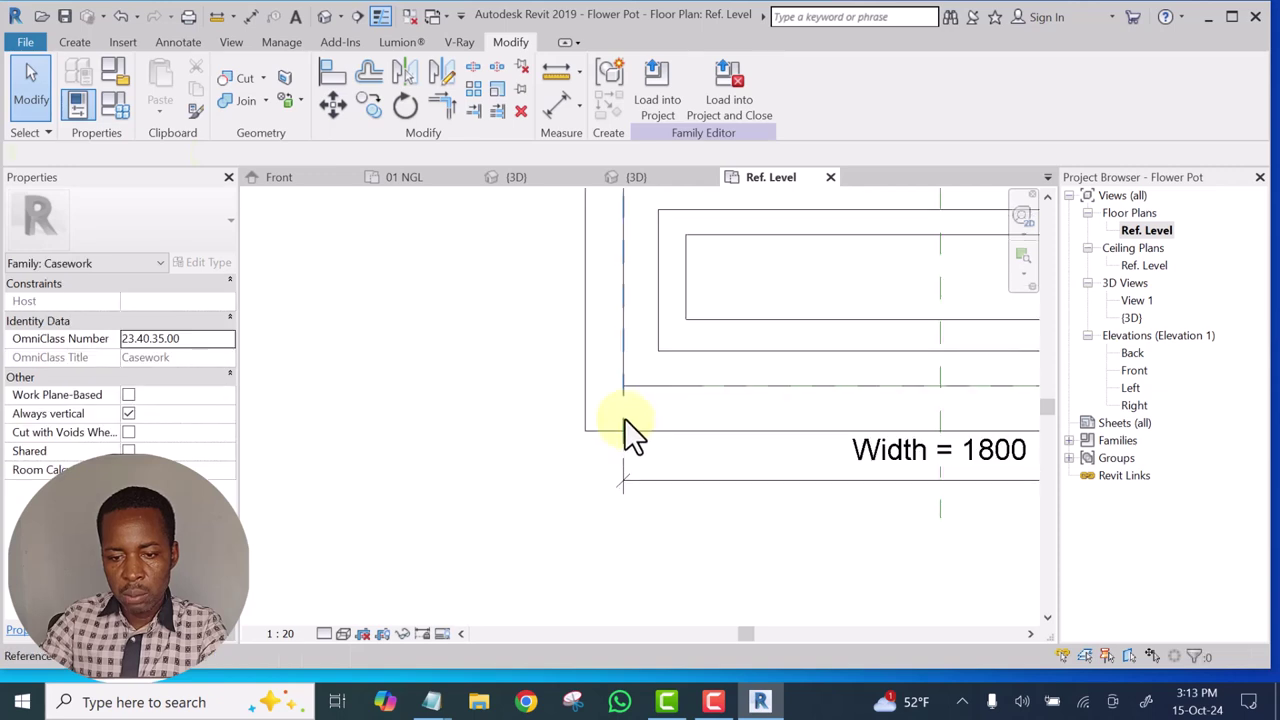
pyautogui.click(624, 417)
pyautogui.scroll(-5, 624, 417)
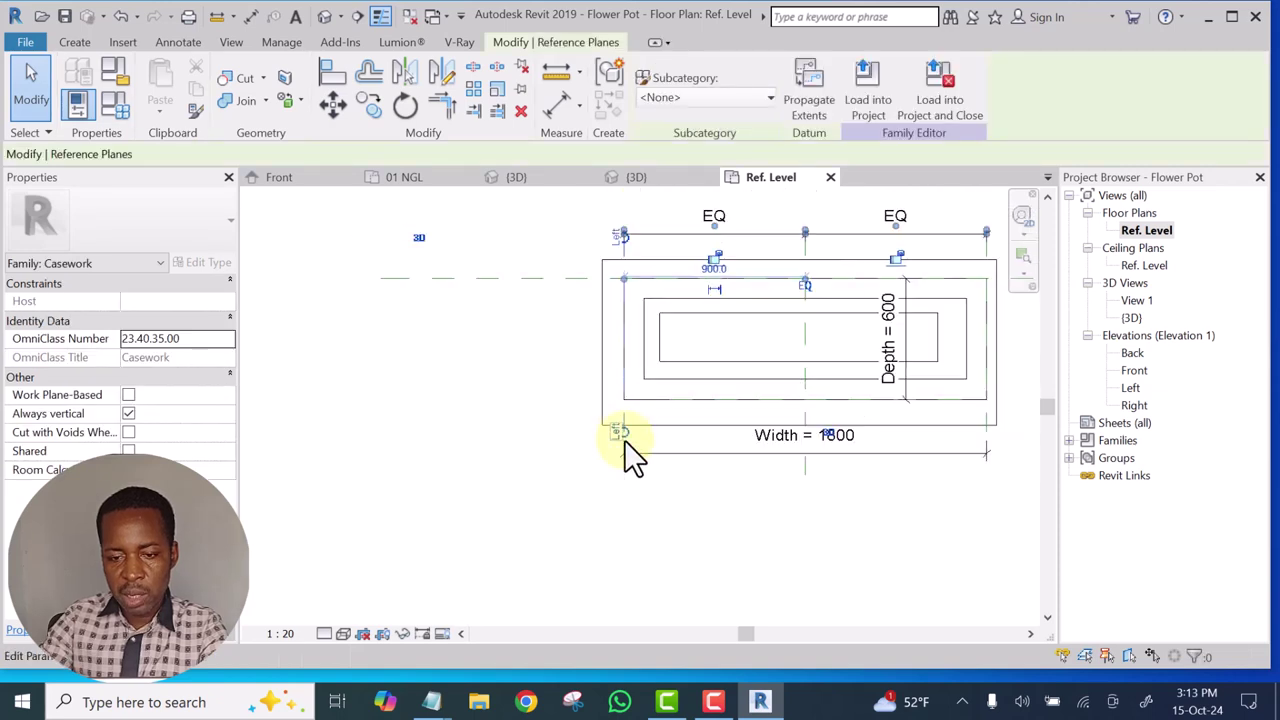
pyautogui.moveTo(625, 428); pyautogui.dragTo(621, 530)
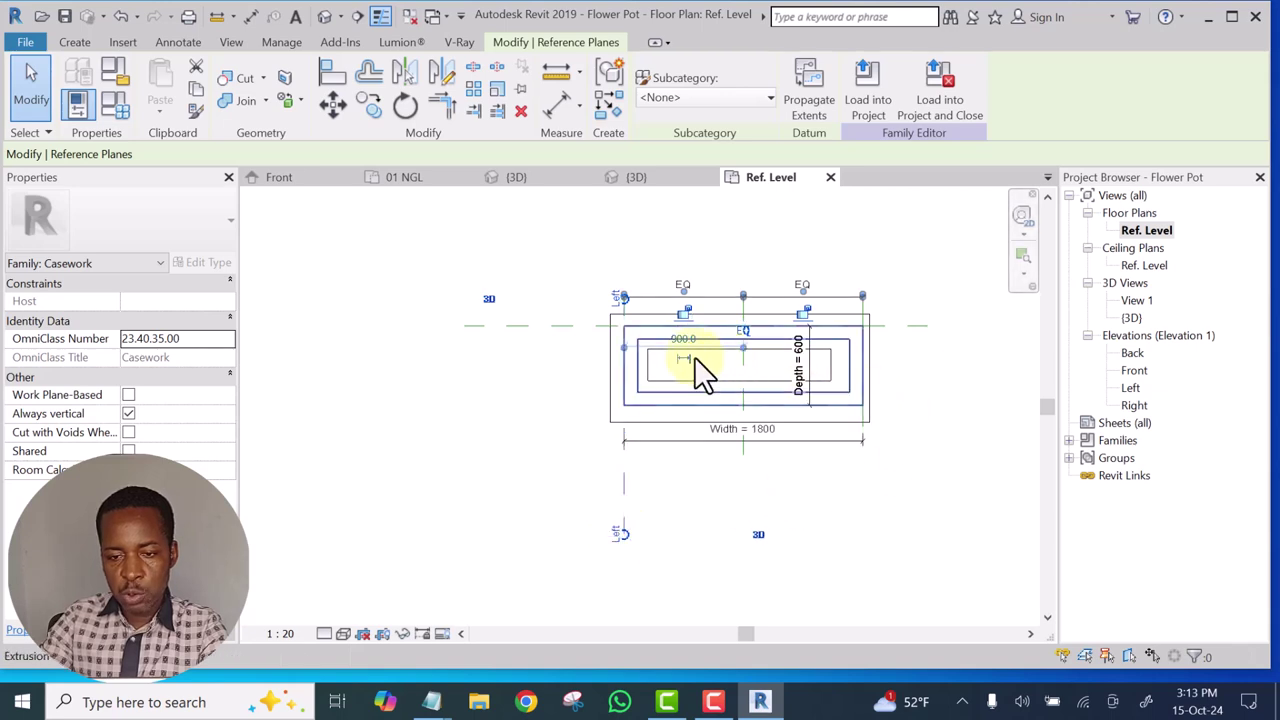
# Extend the upper end of the Left reference plane above the EQ dimension line
pyautogui.moveTo(634, 334); pyautogui.dragTo(626, 352)
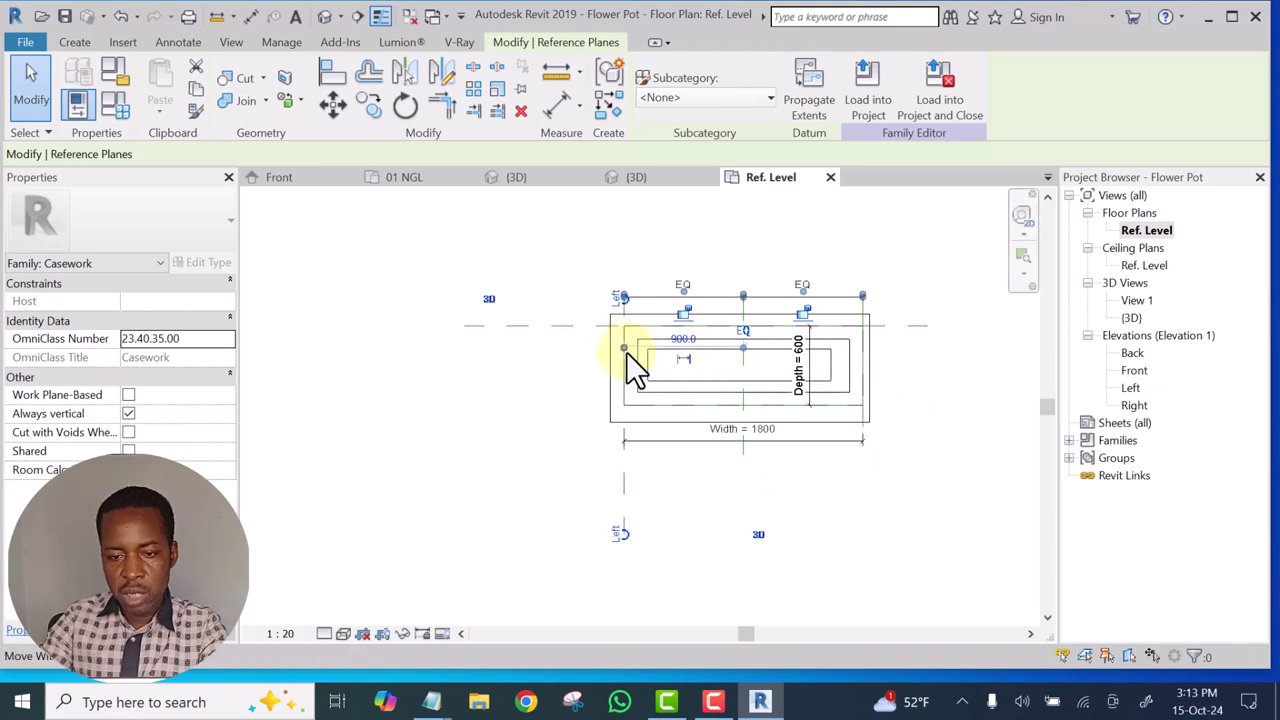
pyautogui.click(624, 299)
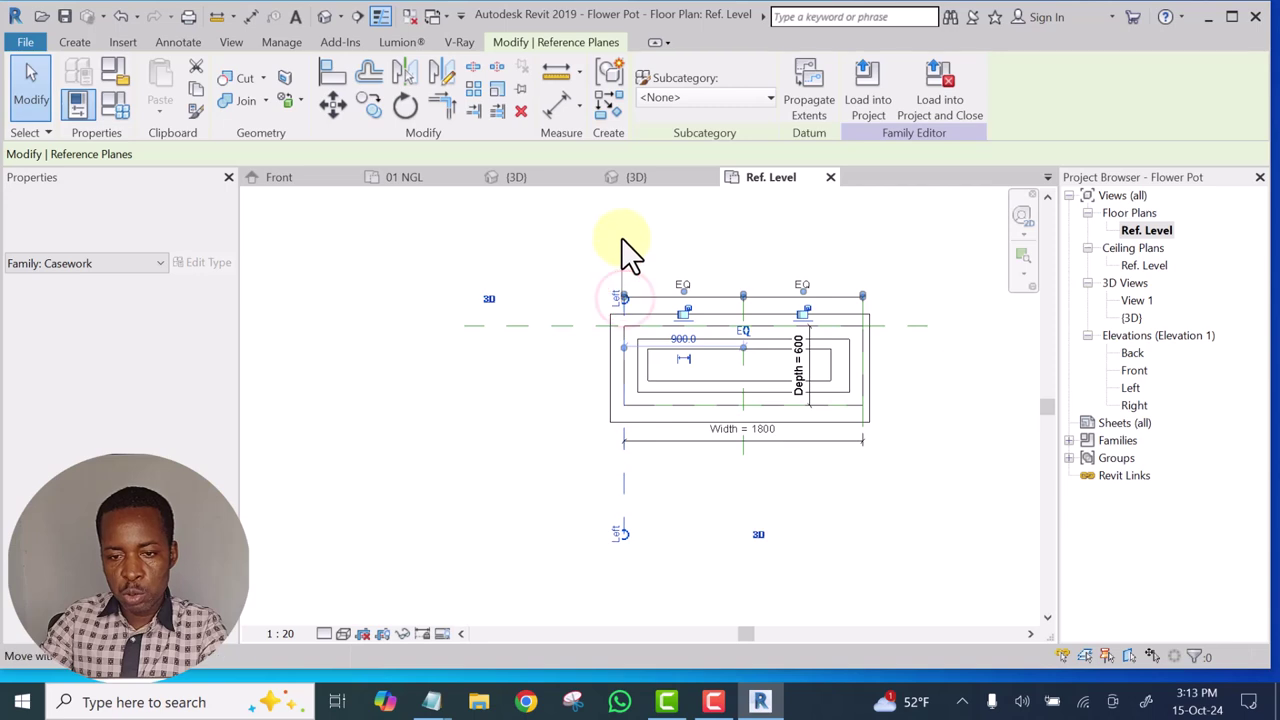
pyautogui.scroll(3, 642, 256)
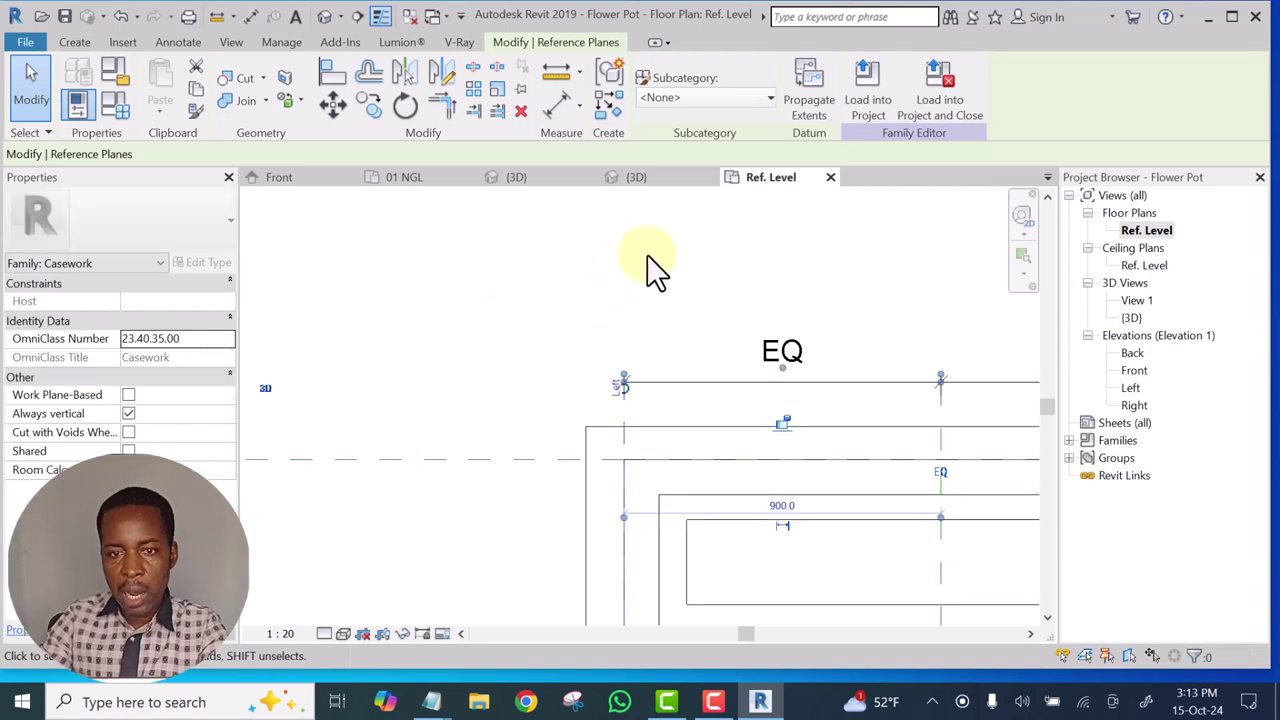
pyautogui.click(624, 425)
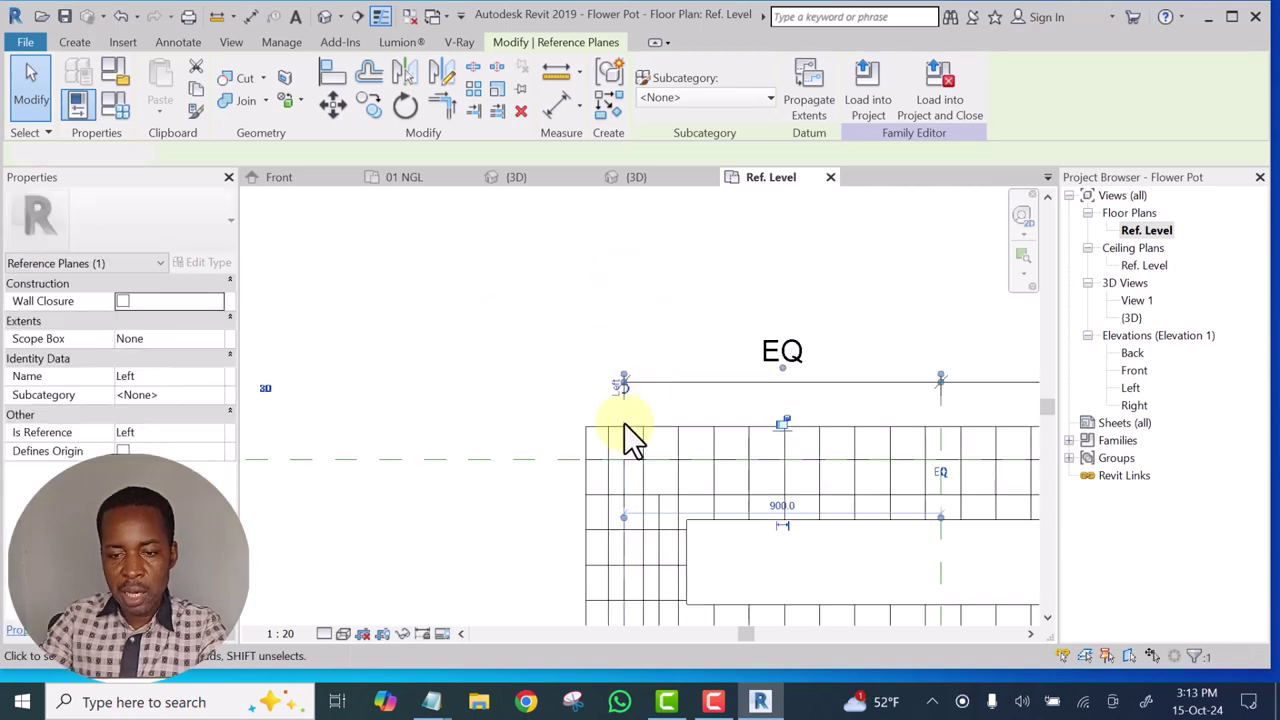
pyautogui.scroll(3, 626, 410)
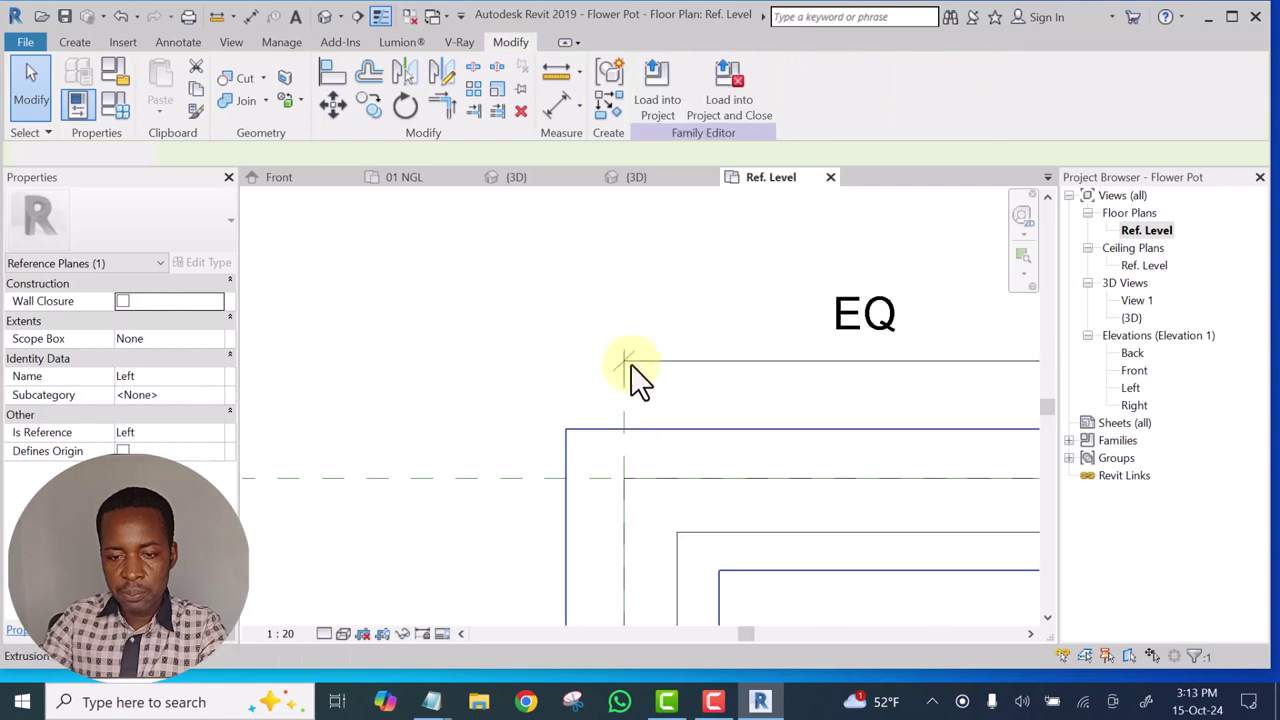
pyautogui.click(623, 417)
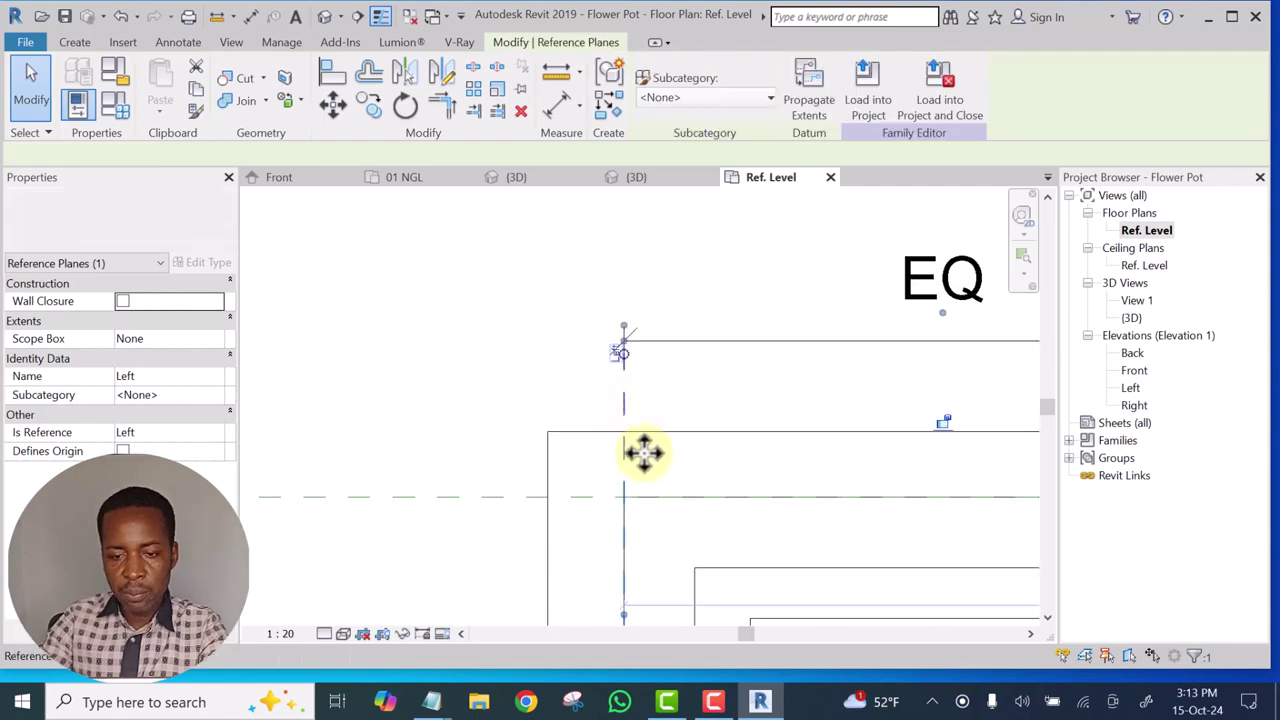
pyautogui.moveTo(625, 354); pyautogui.dragTo(623, 229)
pyautogui.click(507, 301)
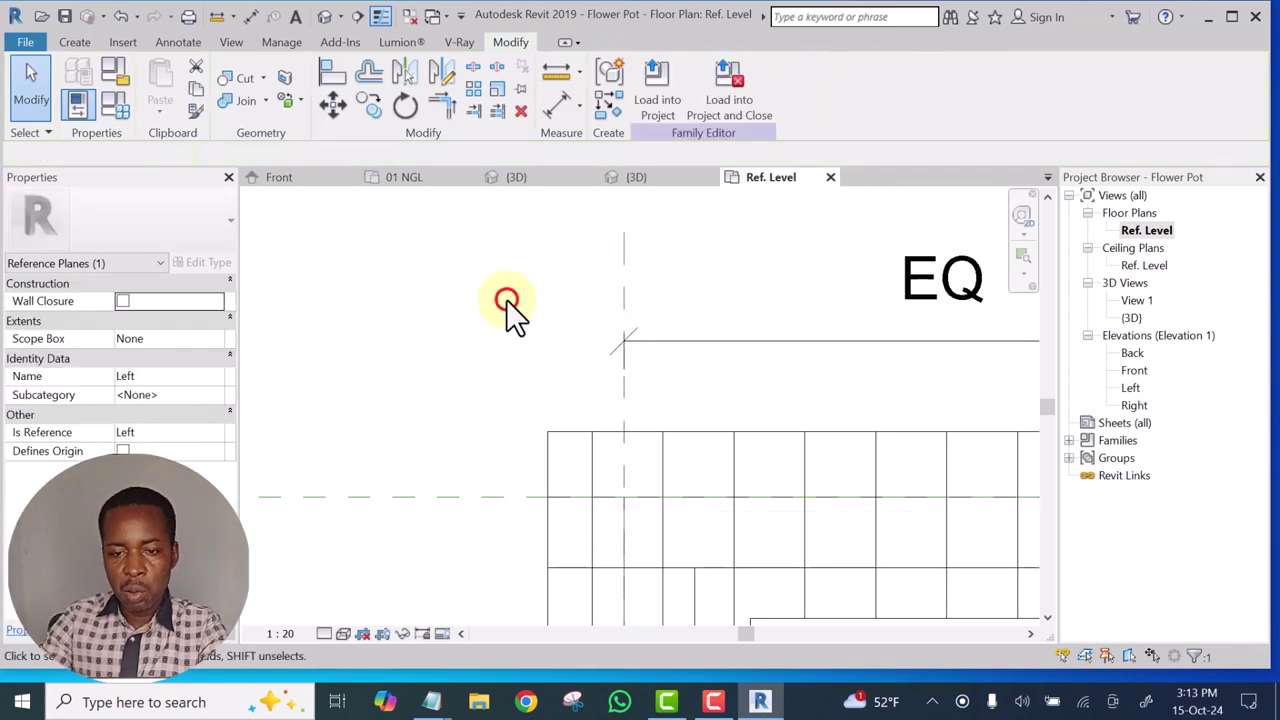
# Extend the lower end of the Right reference plane well below the Width dimension line
pyautogui.scroll(-4, 505, 307)
pyautogui.scroll(2, 645, 342)
pyautogui.scroll(2, 645, 342)
pyautogui.scroll(-4, 680, 382)
pyautogui.scroll(5, 655, 441)
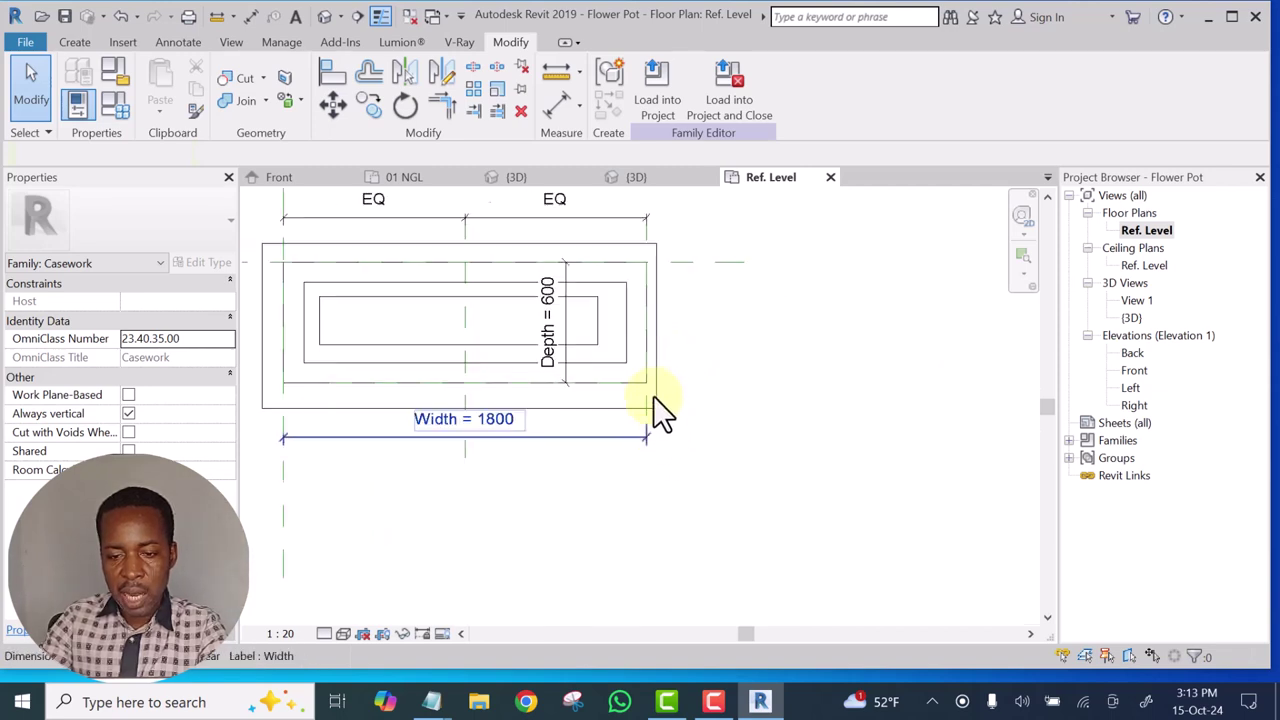
pyautogui.scroll(2, 645, 398)
pyautogui.click(641, 389)
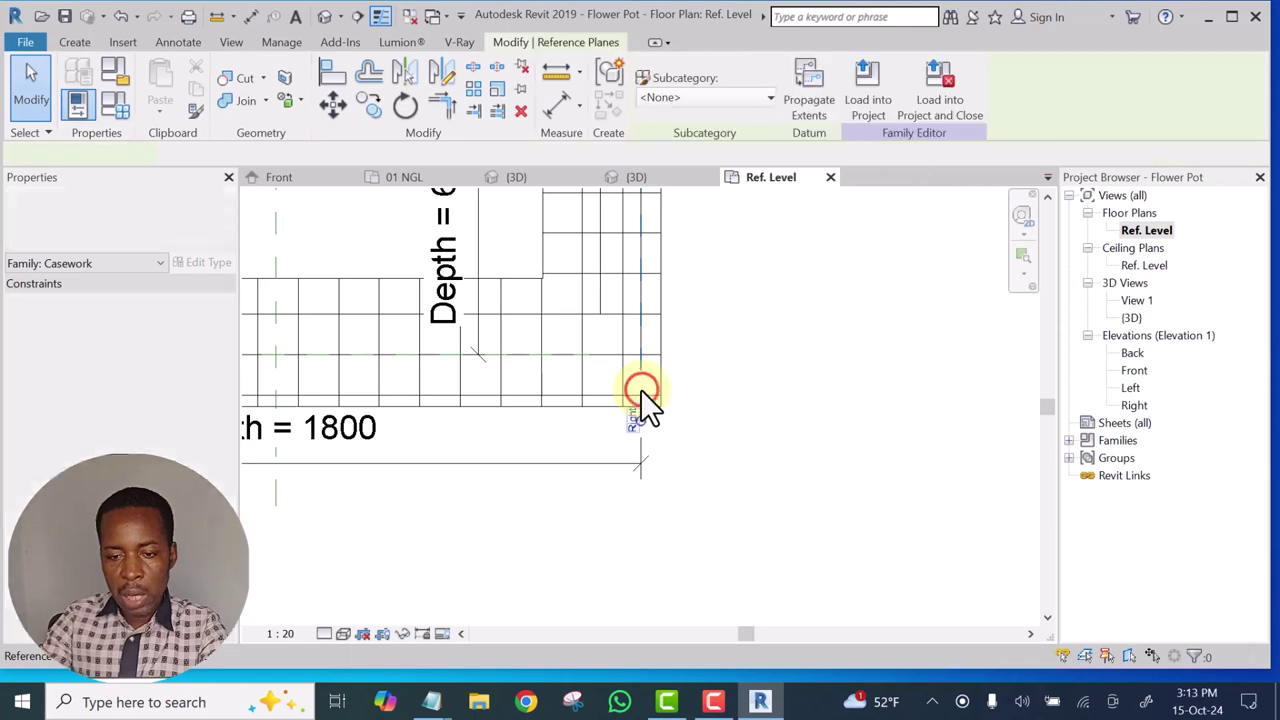
pyautogui.scroll(-1, 654, 410)
pyautogui.click(644, 412)
pyautogui.moveTo(648, 418); pyautogui.dragTo(650, 577)
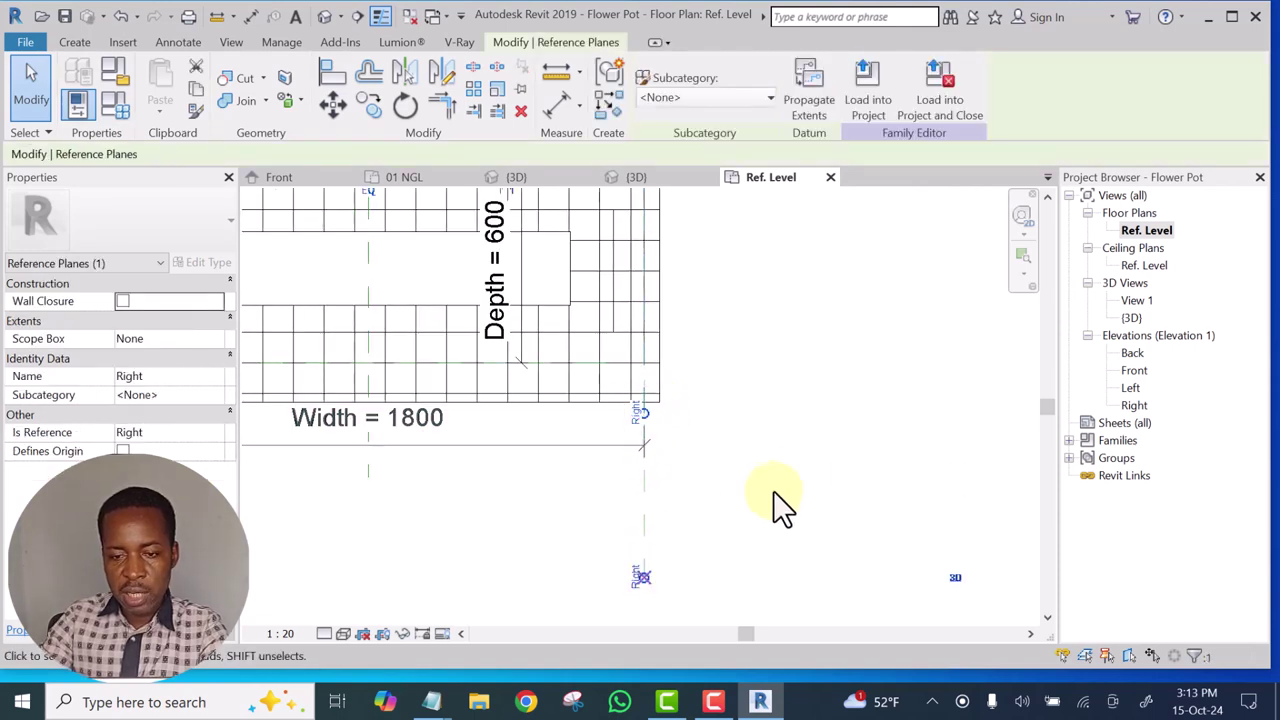
# Extend the upper end of the Right reference plane above the EQ dimension line
pyautogui.scroll(-3, 810, 458)
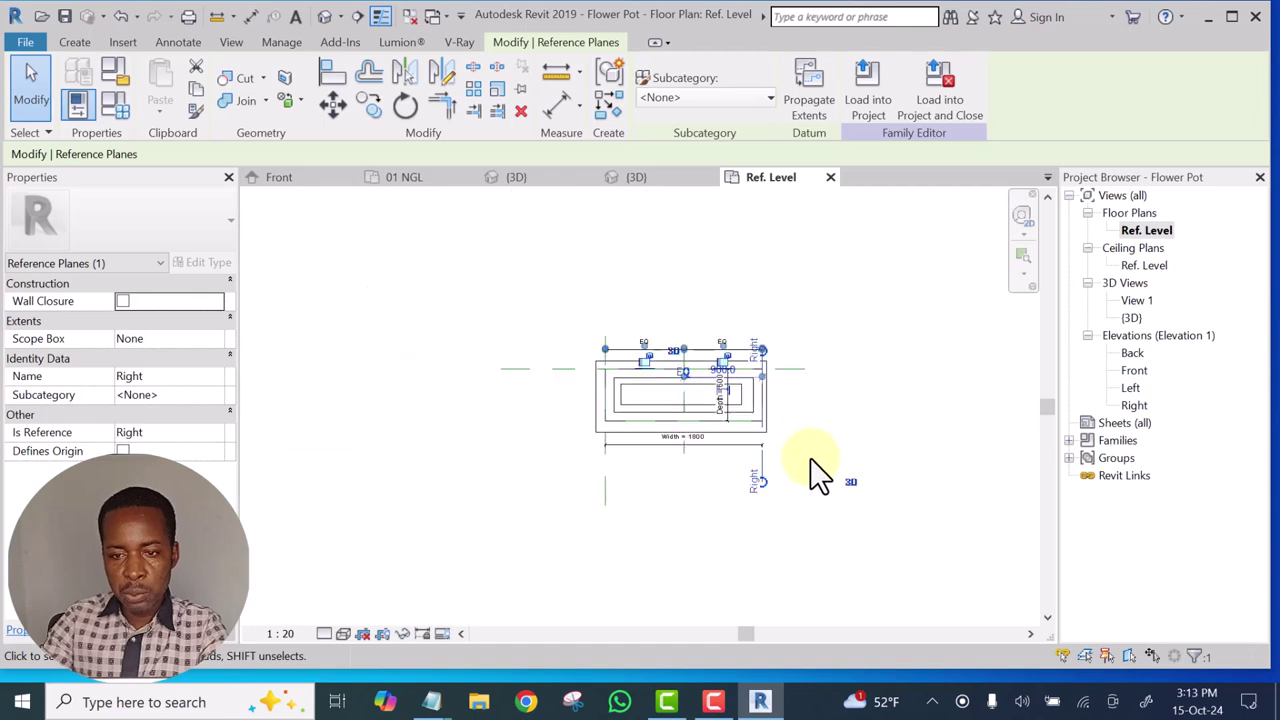
pyautogui.scroll(3, 781, 359)
pyautogui.scroll(4, 733, 390)
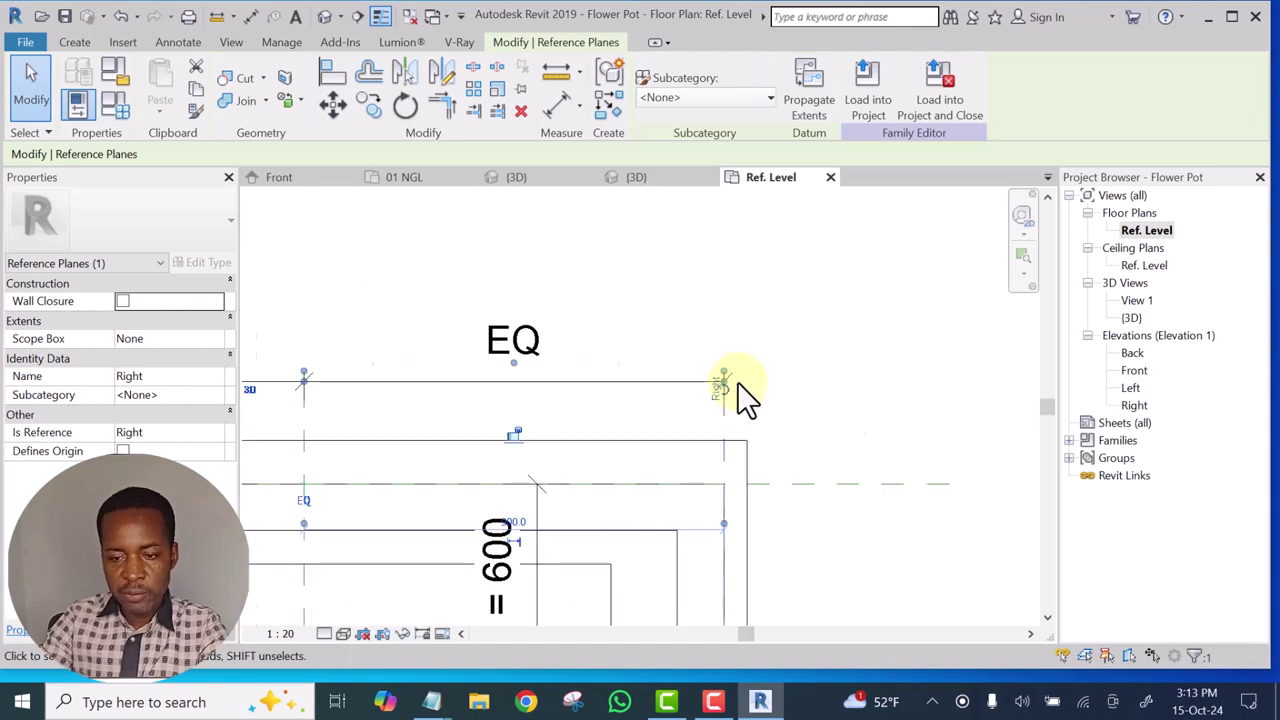
pyautogui.moveTo(719, 390); pyautogui.dragTo(719, 268)
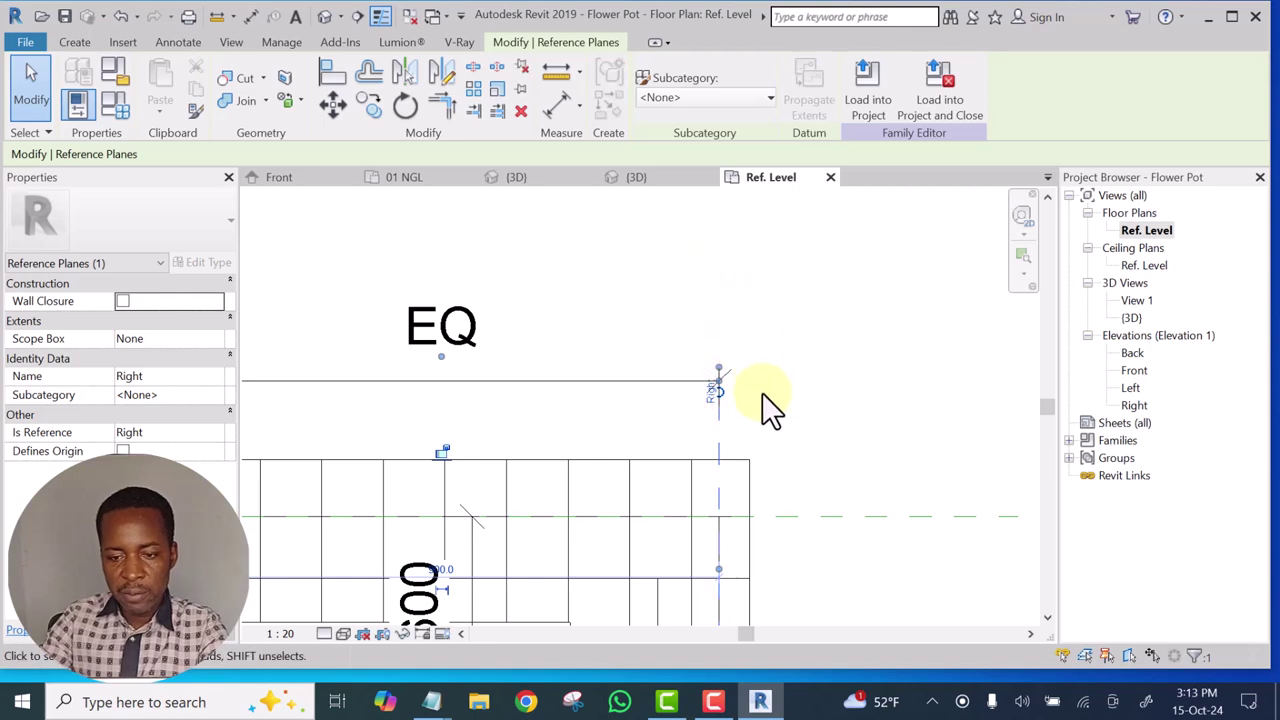
pyautogui.scroll(2, 745, 405)
pyautogui.click(699, 509)
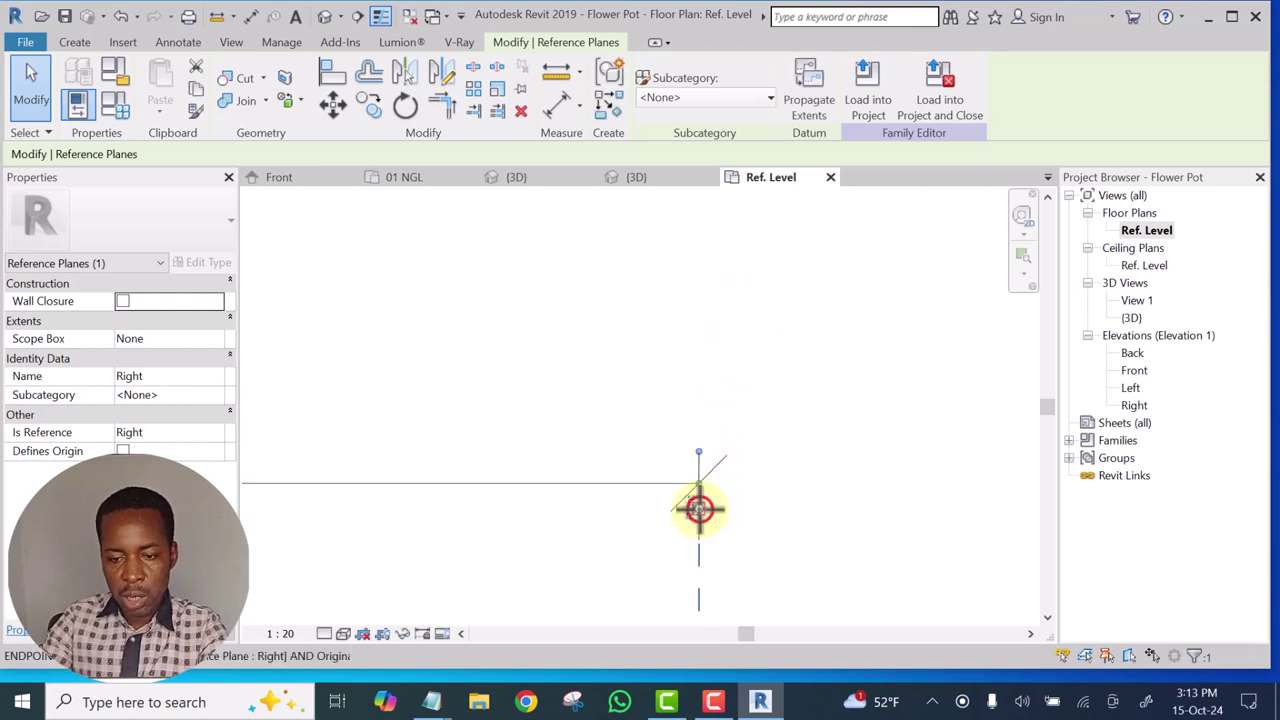
pyautogui.click(699, 509)
pyautogui.moveTo(699, 509); pyautogui.dragTo(699, 256)
pyautogui.scroll(-5, 766, 370)
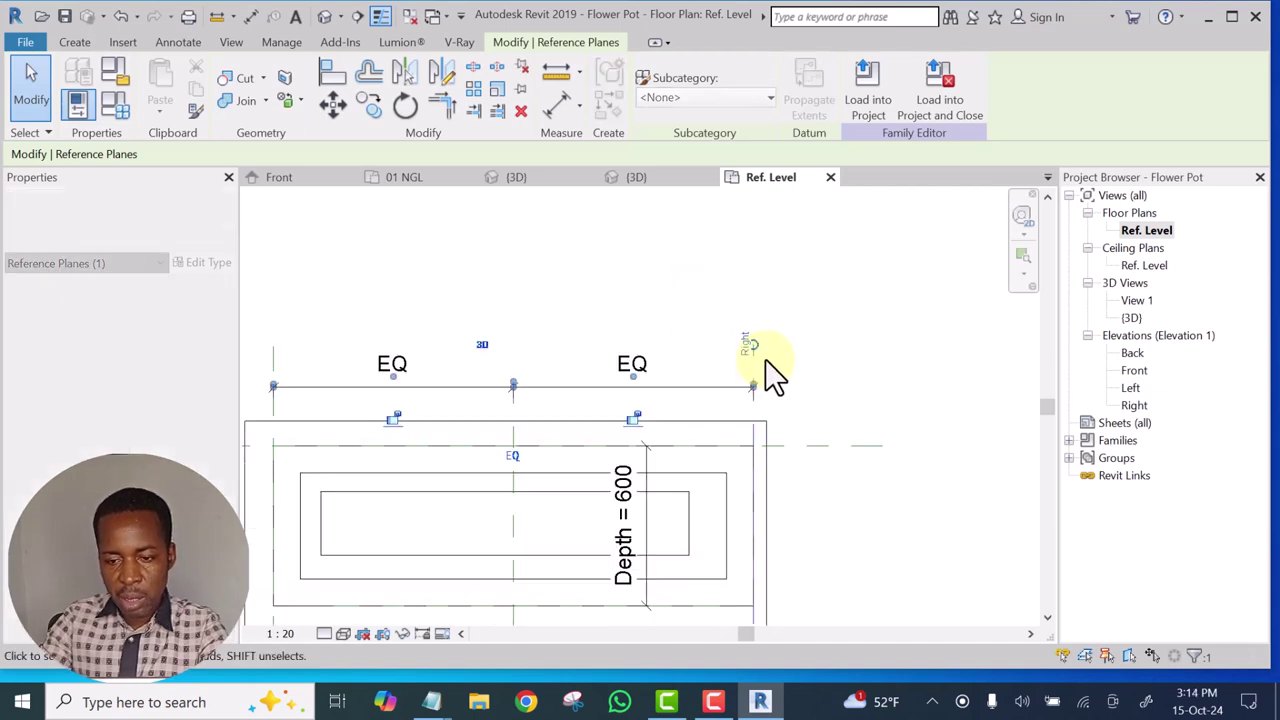
pyautogui.scroll(3, 591, 463)
pyautogui.scroll(2, 873, 442)
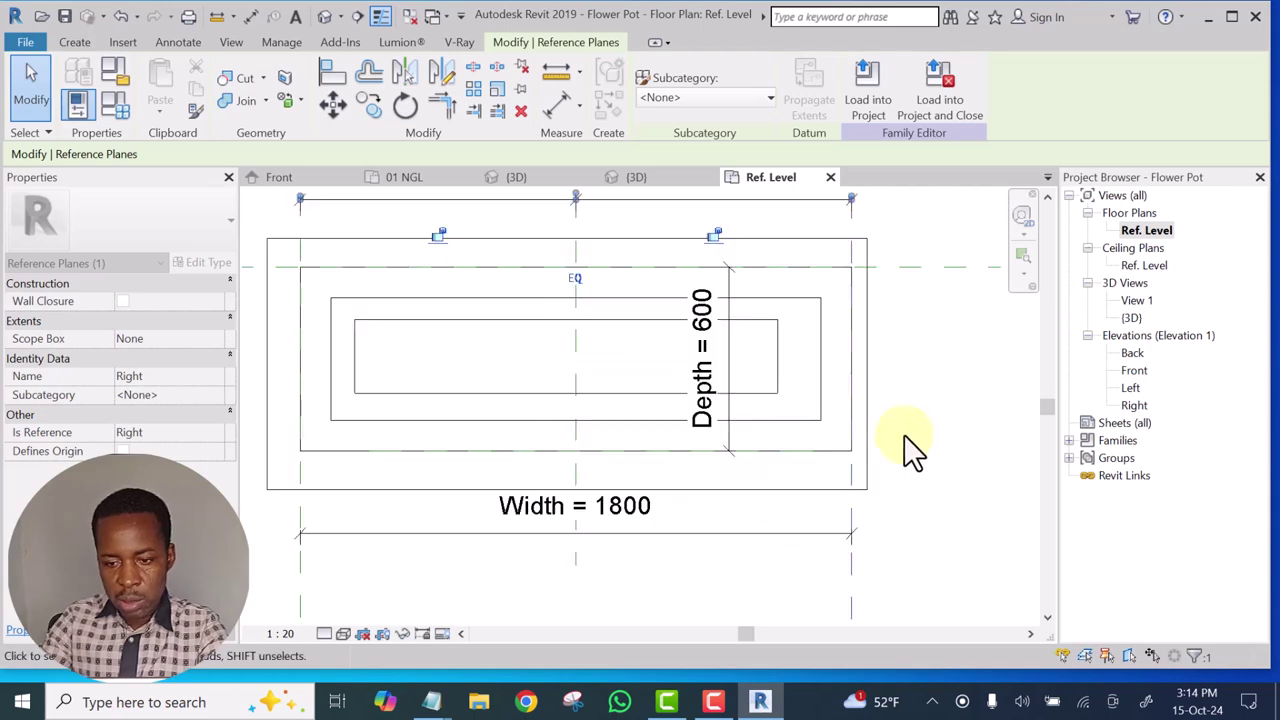
# Select the elements crossing the pot's lower area and filter out Casework so that only Reference Planes remain selected
pyautogui.click(925, 355)
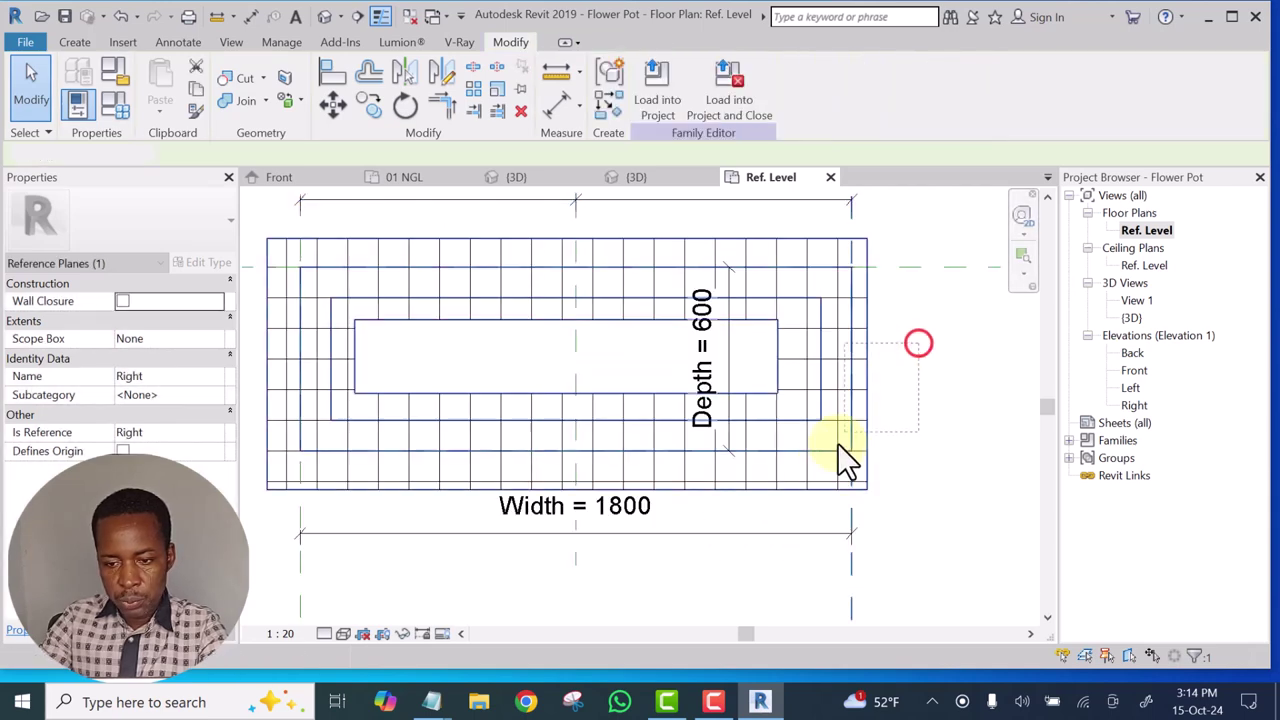
pyautogui.scroll(2, 790, 510)
pyautogui.moveTo(800, 517)
pyautogui.mouseDown()
pyautogui.moveTo(757, 471)
pyautogui.moveTo(732, 361)
pyautogui.mouseUp()
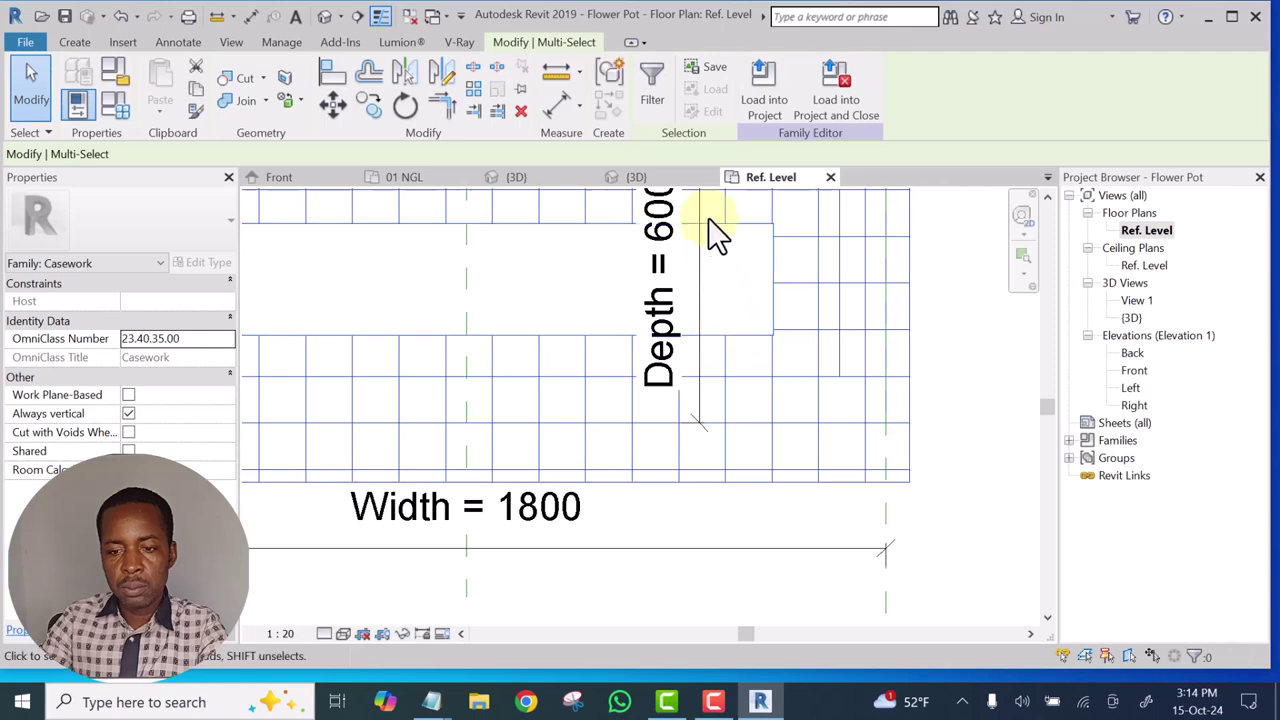
pyautogui.click(646, 82)
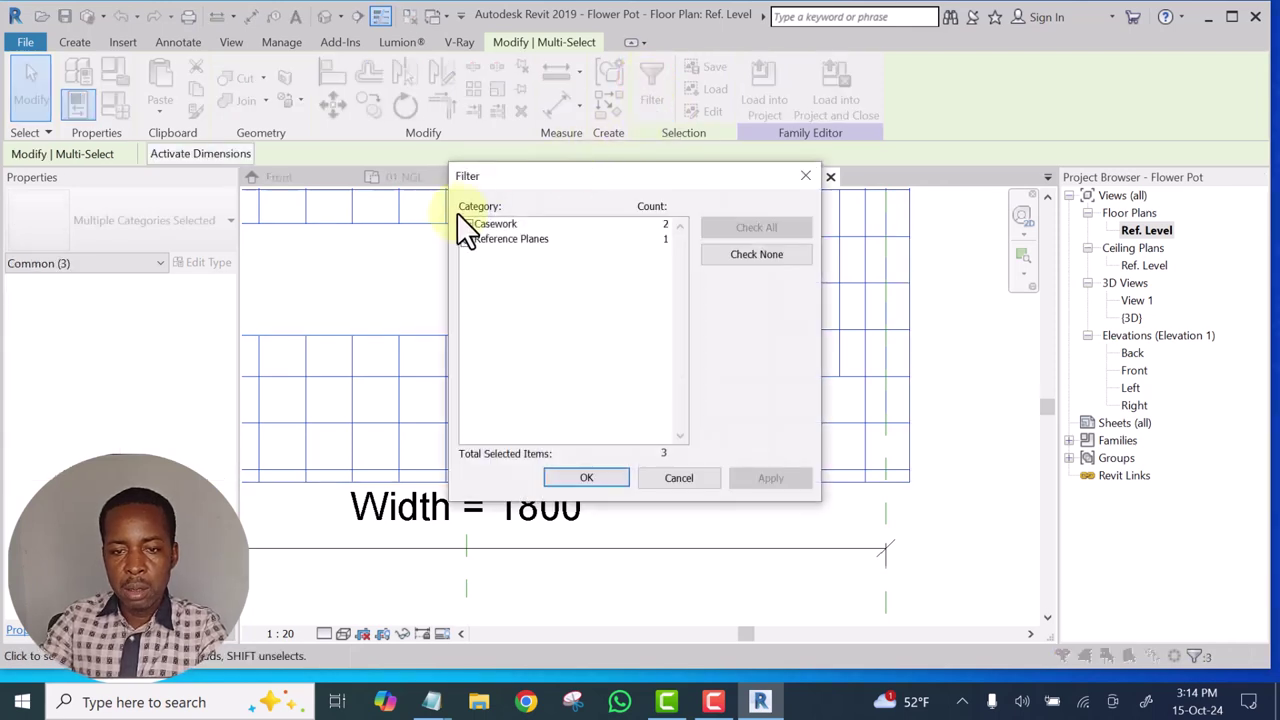
pyautogui.click(465, 224)
pyautogui.click(587, 474)
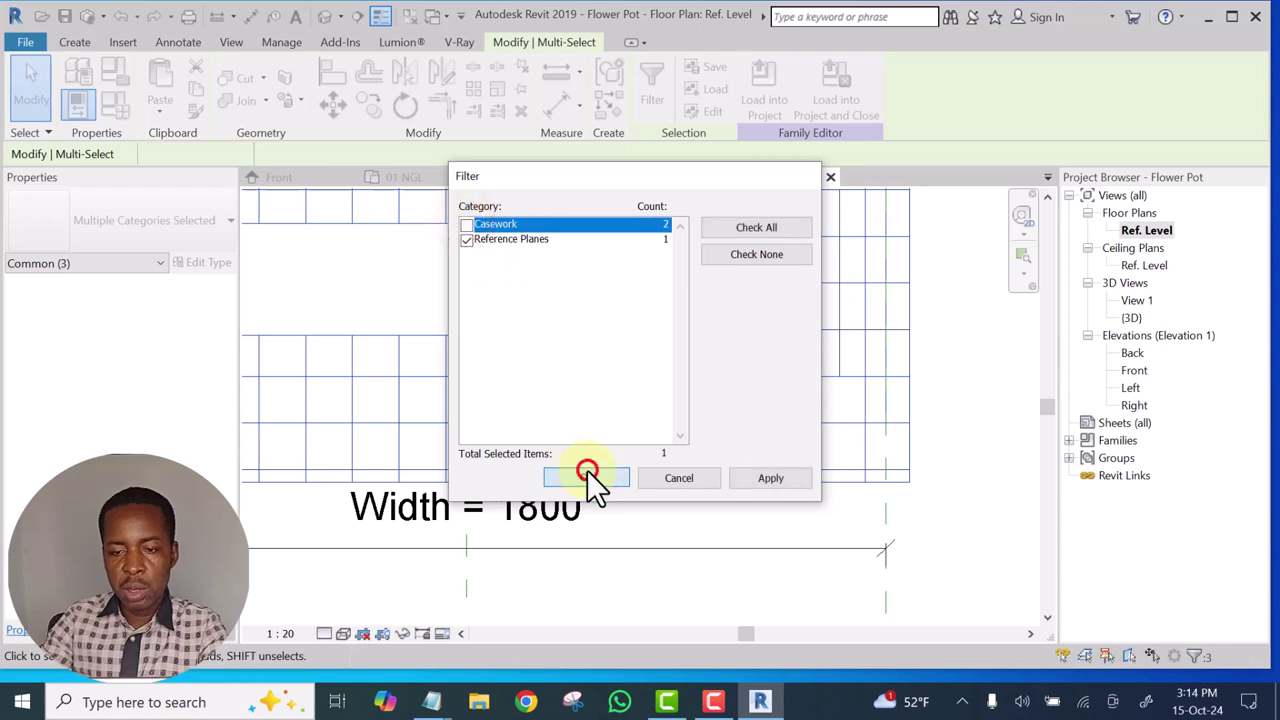
# Extend both ends of the Front reference plane well beyond the left and right edges of the extrusion
pyautogui.scroll(-2, 712, 410)
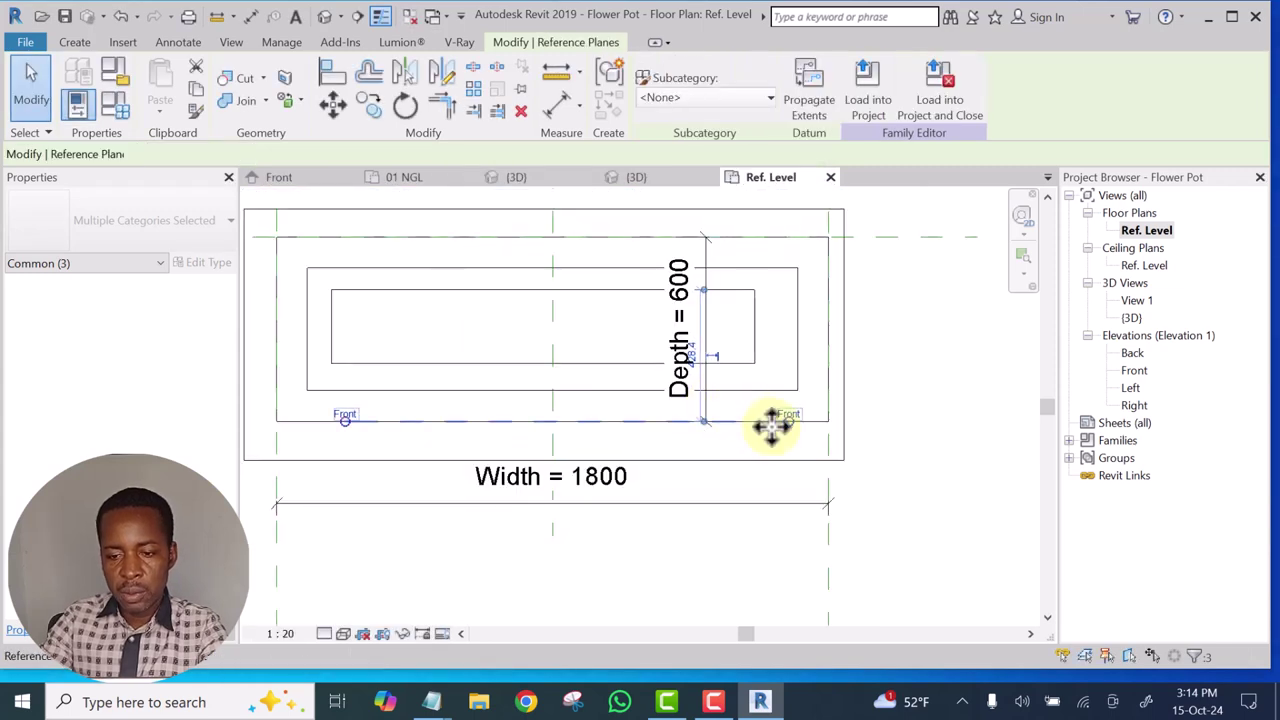
pyautogui.moveTo(789, 421); pyautogui.dragTo(1001, 412)
pyautogui.scroll(-3, 1000, 418)
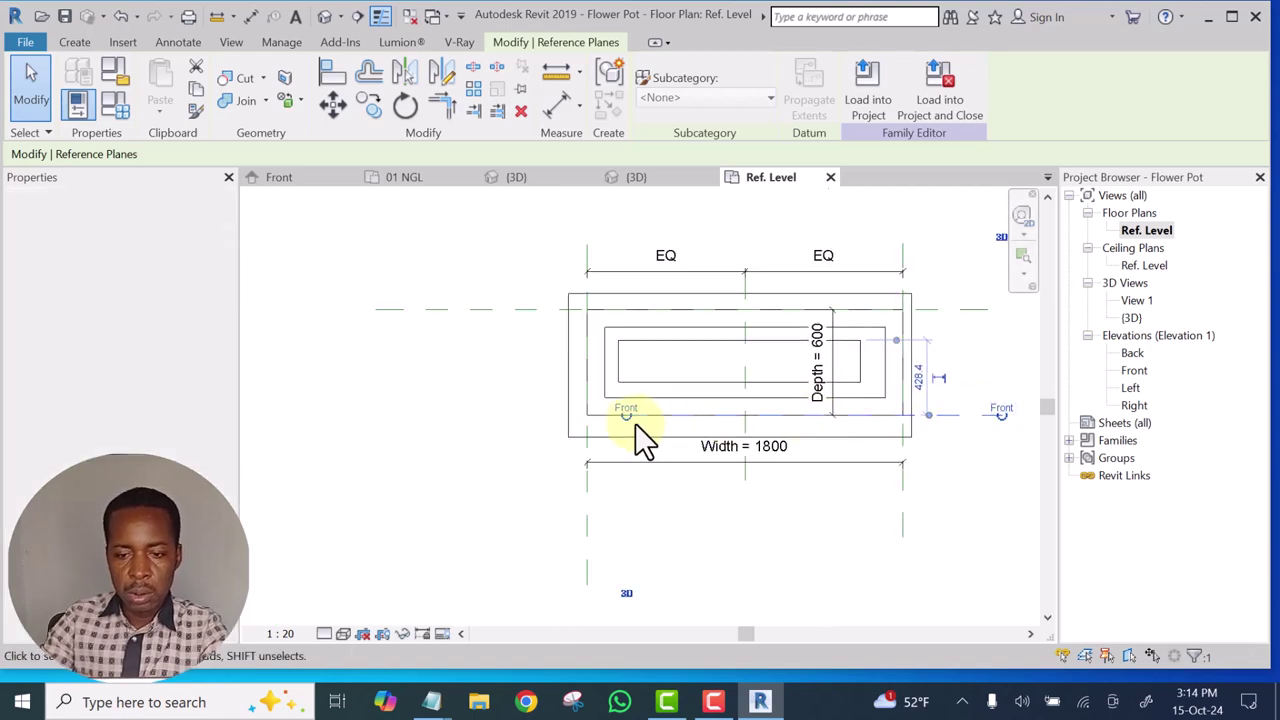
pyautogui.moveTo(627, 419); pyautogui.dragTo(399, 407)
pyautogui.scroll(-2, 401, 412)
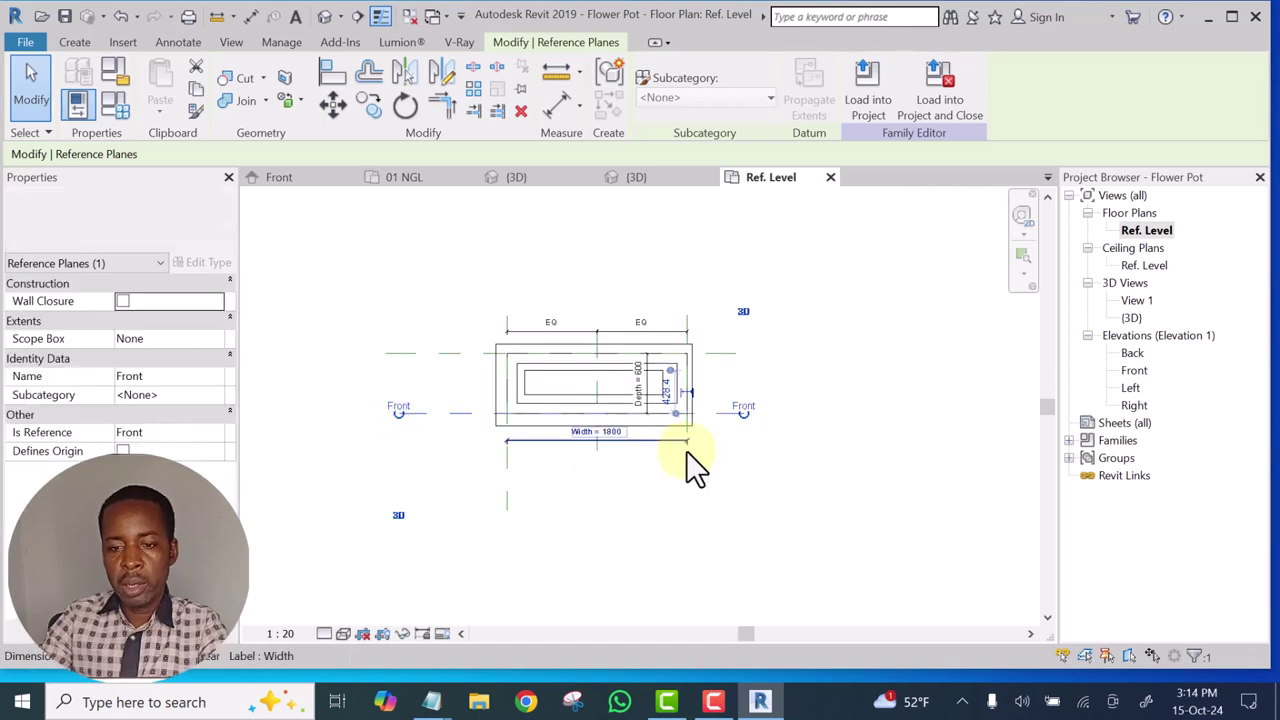
pyautogui.click(817, 356)
pyautogui.scroll(5, 700, 380)
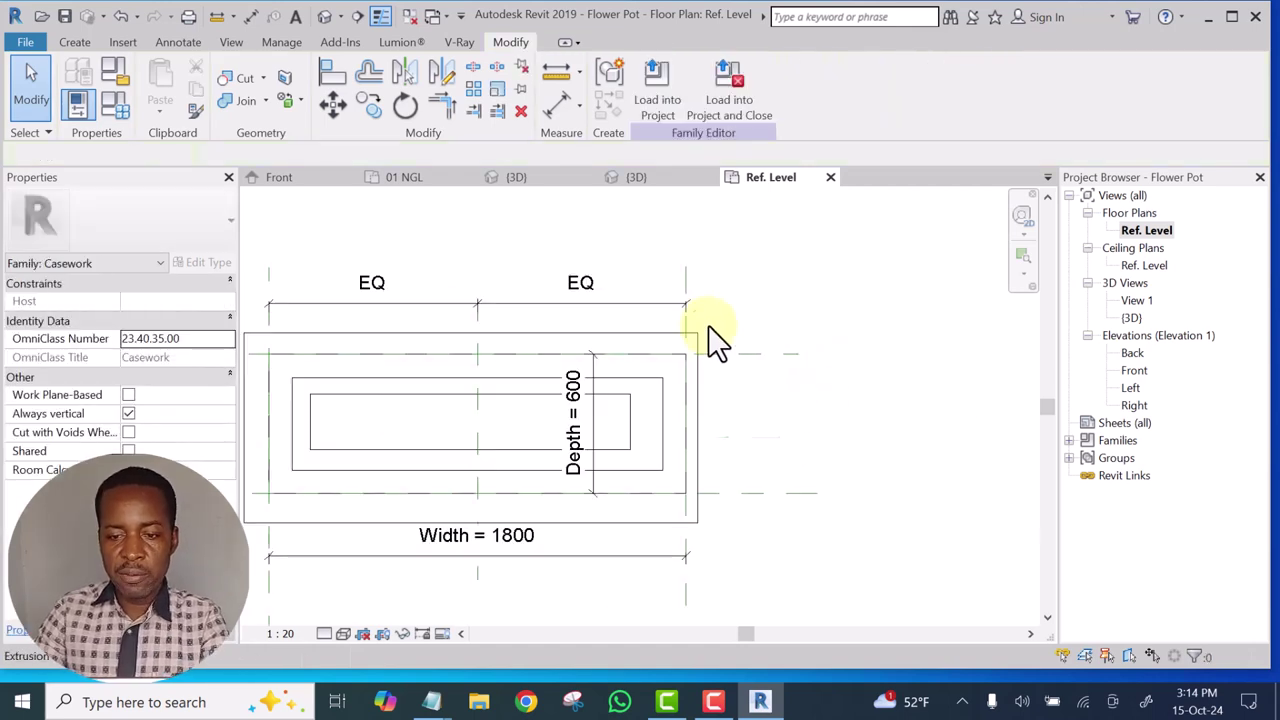
pyautogui.scroll(-3, 733, 365)
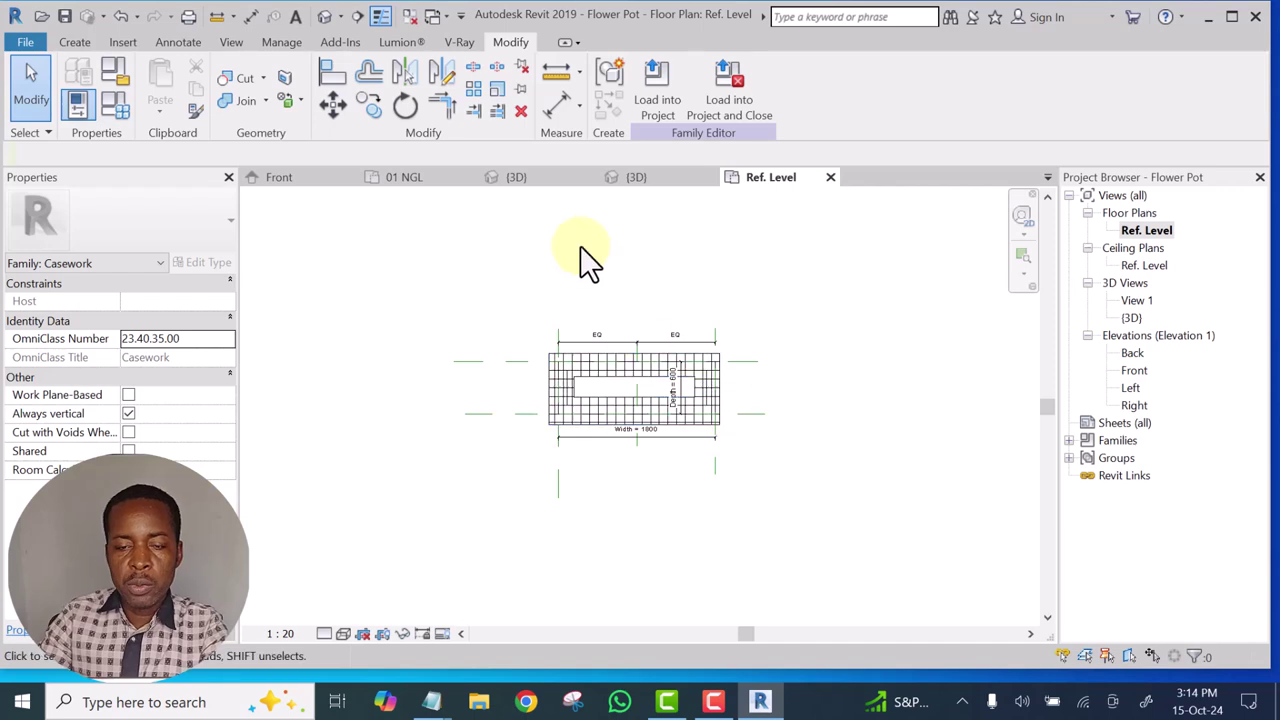
# Select the outer rim extrusion by its upper left corner and open its sketch for editing
pyautogui.click(560, 368)
pyautogui.scroll(3, 556, 365)
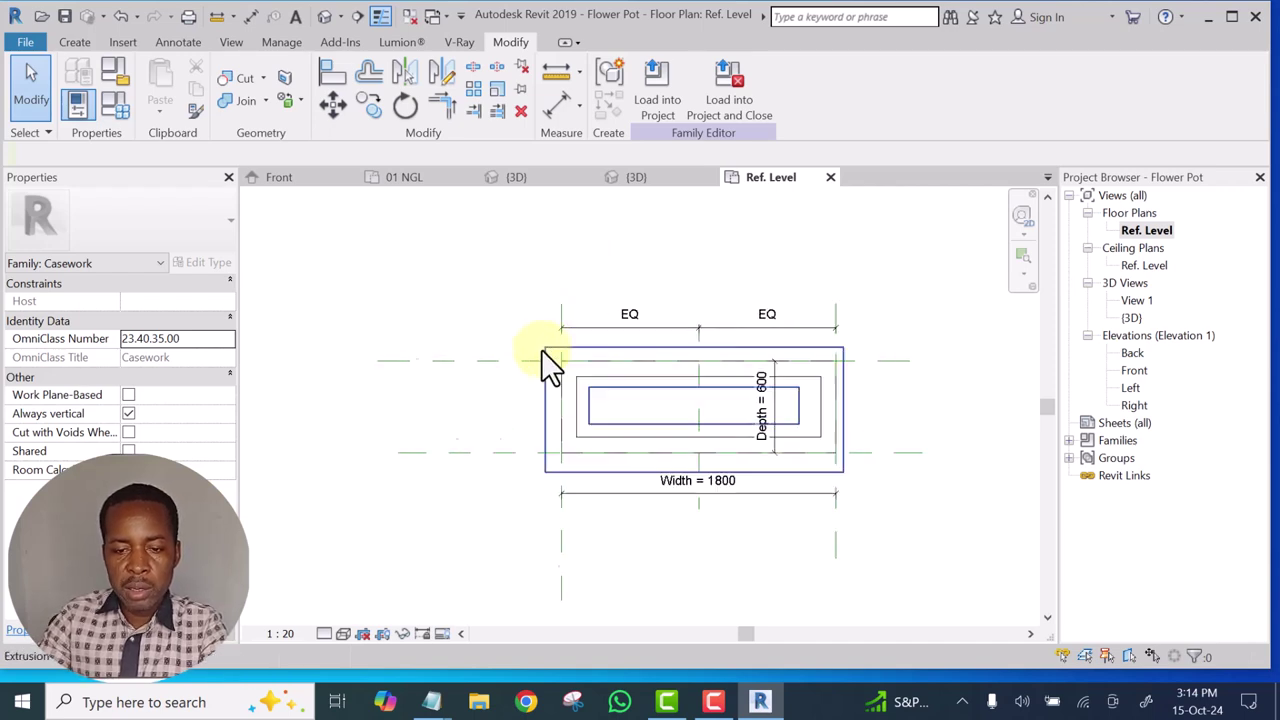
pyautogui.click(547, 348)
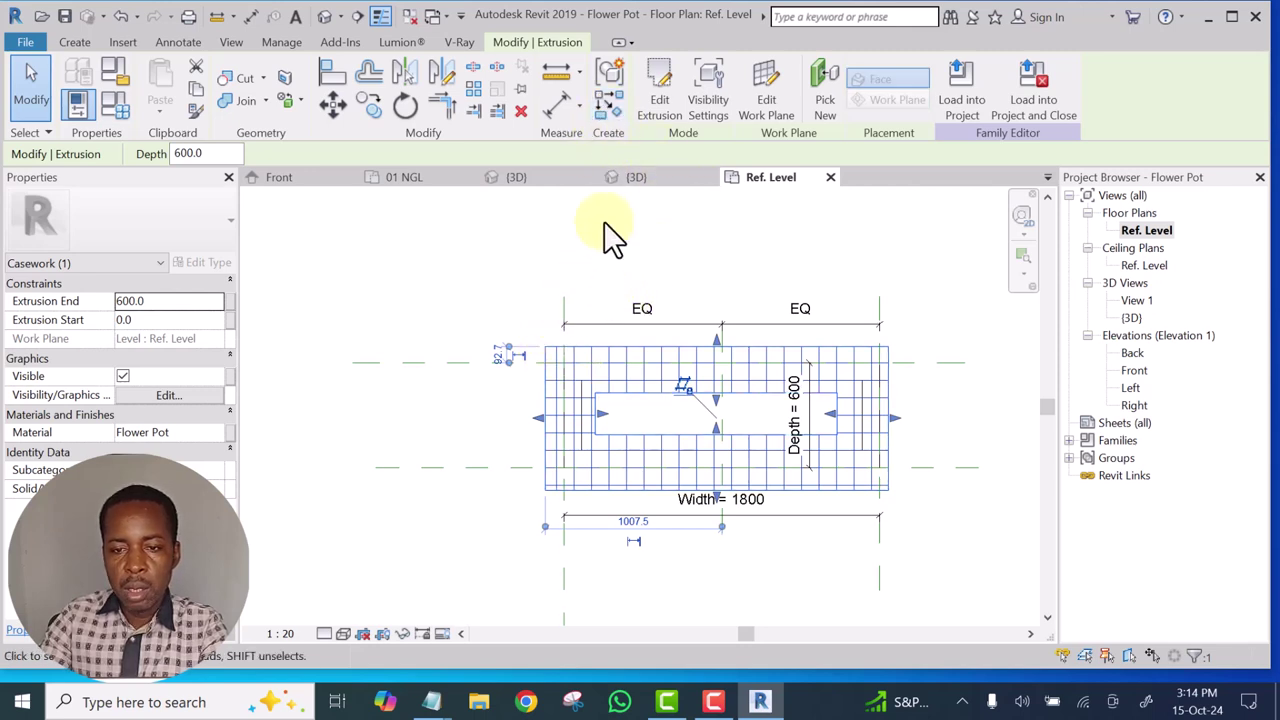
pyautogui.click(655, 89)
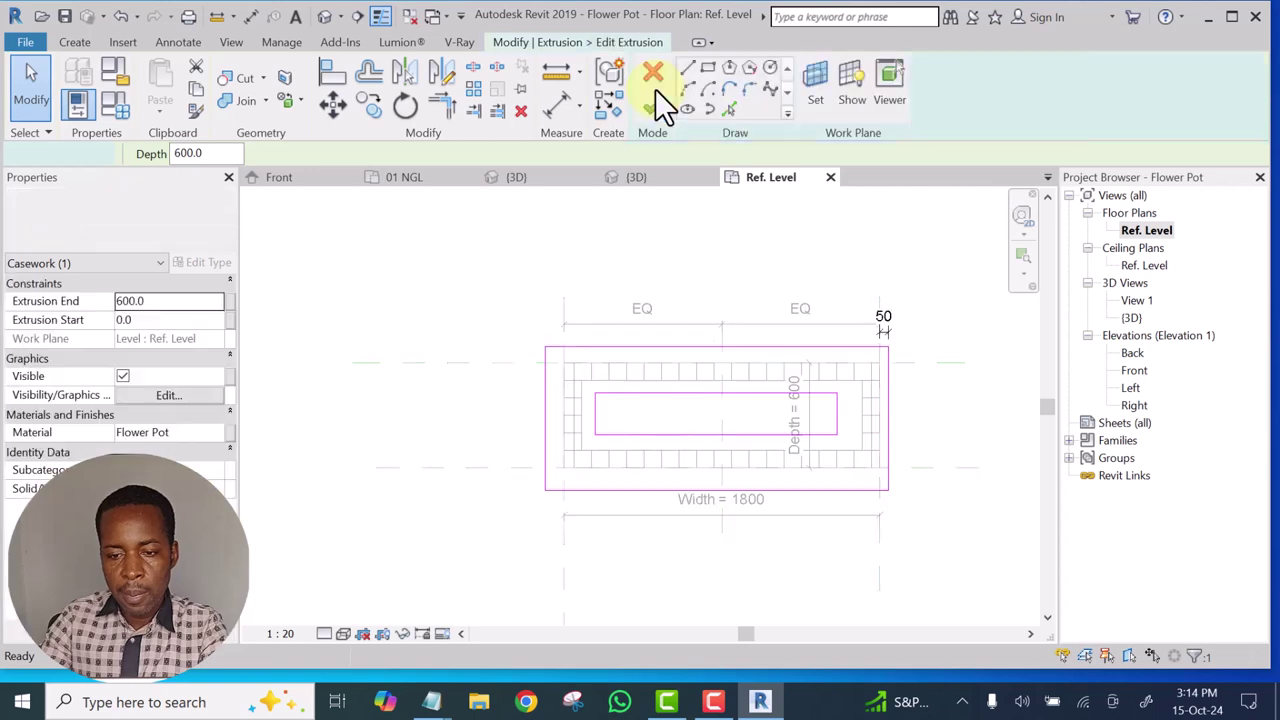
# Place an aligned dimension between the upper lines of the inner and outer rectangles in the extrusion sketch
pyautogui.scroll(2, 669, 408)
pyautogui.moveTo(670, 408)
pyautogui.mouseDown(button='middle')
pyautogui.moveTo(597, 449)
pyautogui.moveTo(587, 383)
pyautogui.mouseUp(button='middle')
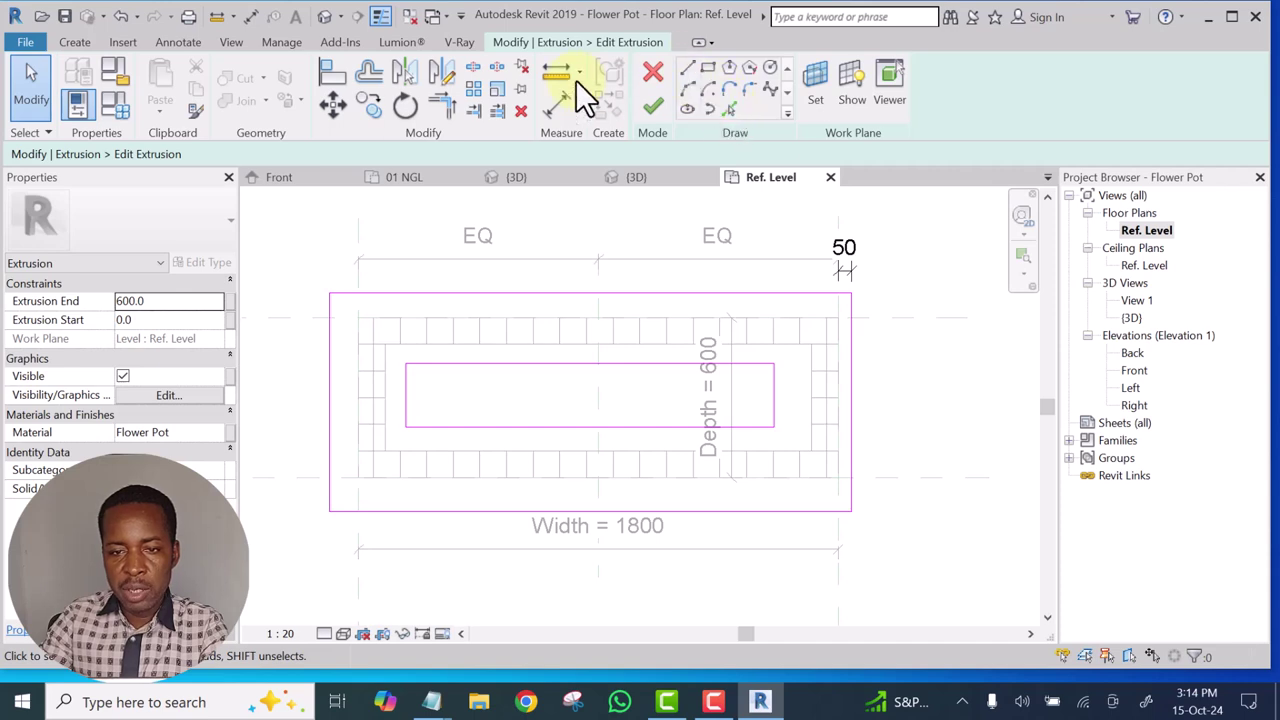
pyautogui.click(555, 103)
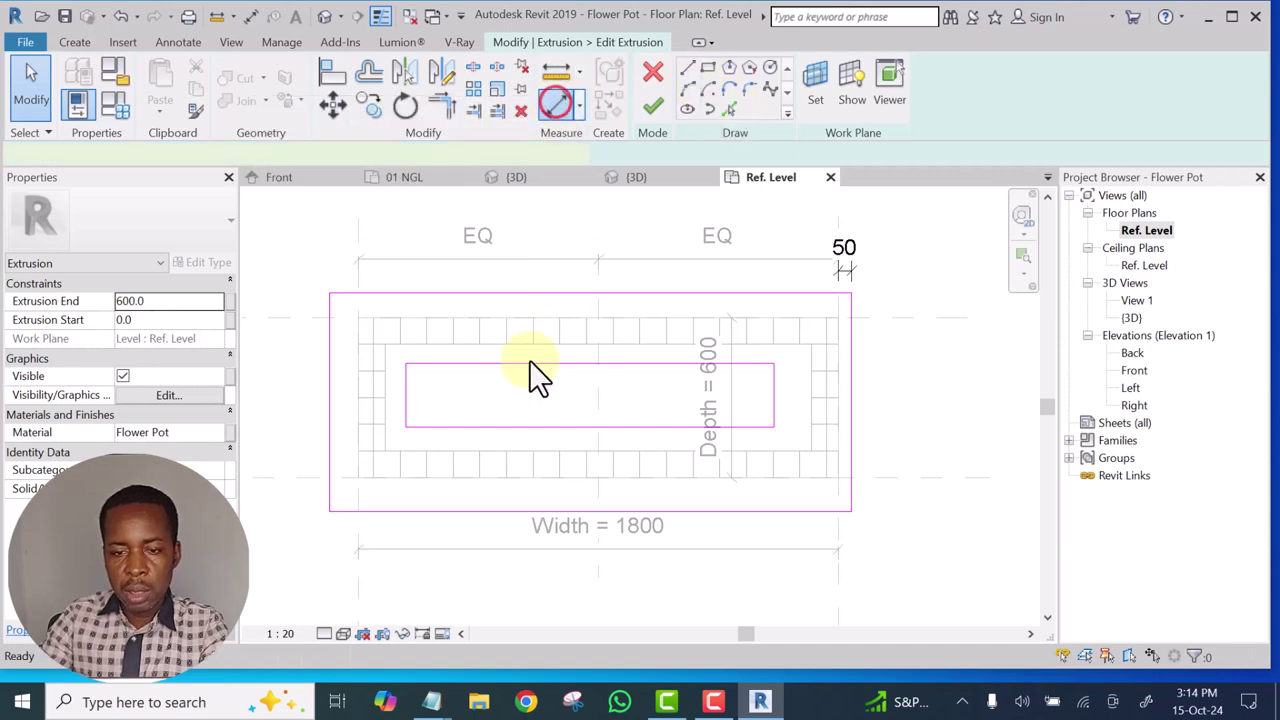
pyautogui.click(513, 362)
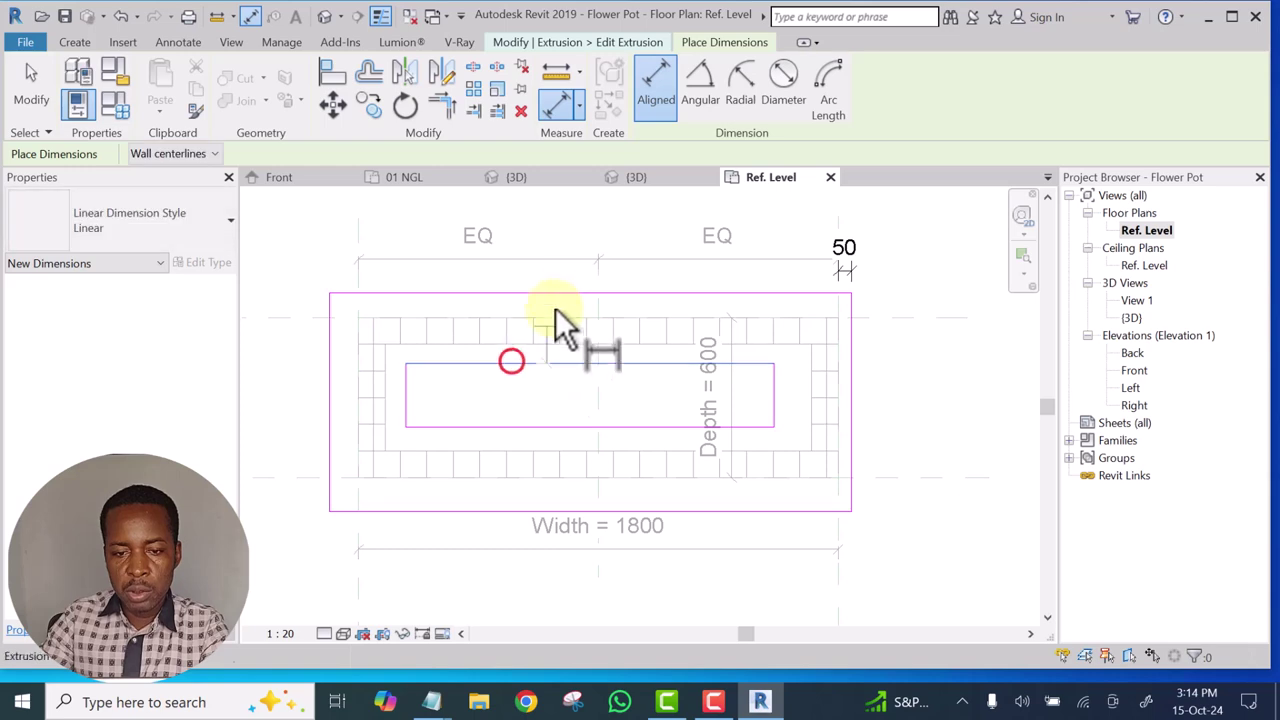
pyautogui.click(551, 293)
pyautogui.scroll(3, 530, 305)
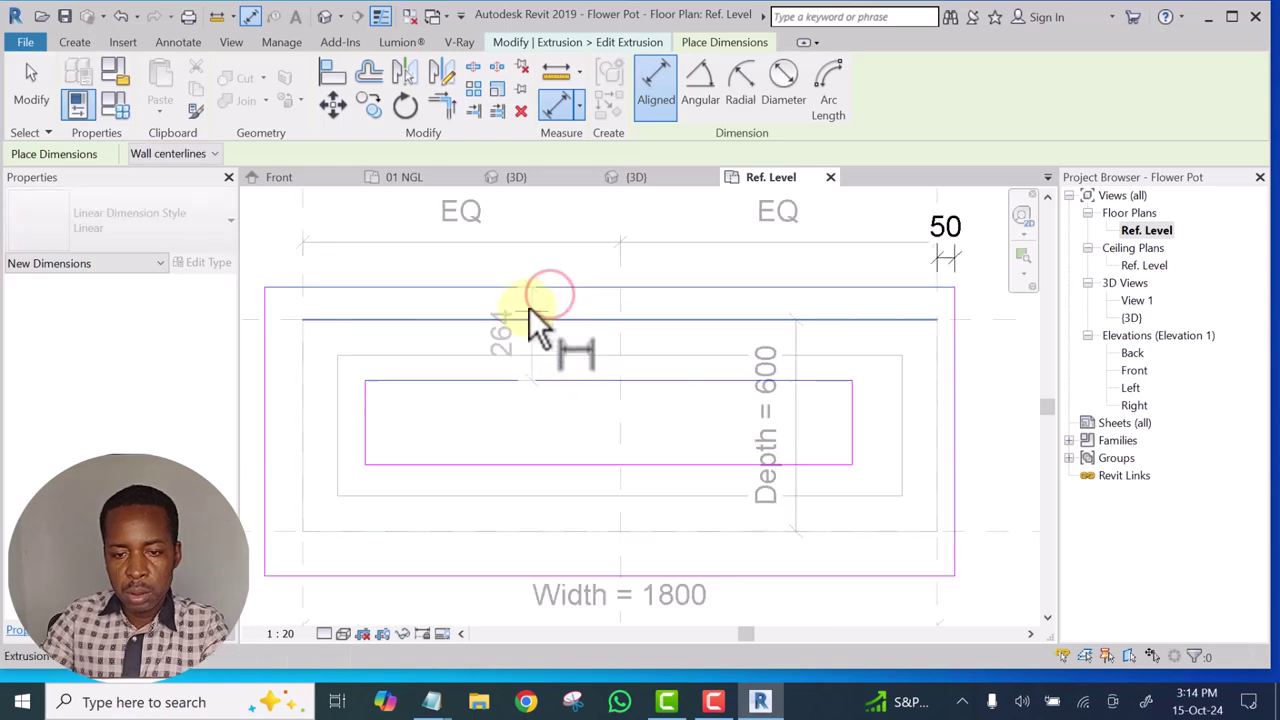
pyautogui.click(526, 298)
pyautogui.scroll(-5, 526, 300)
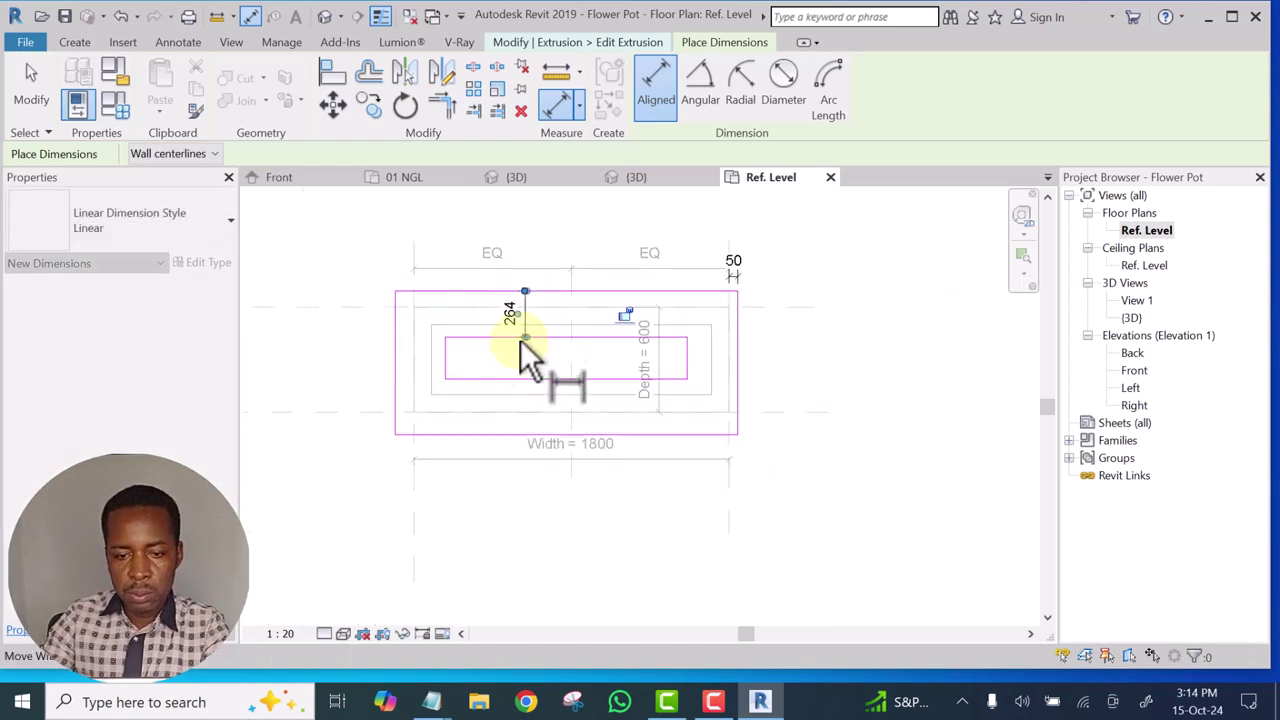
# Dimension the gaps between the inner and outer rectangles on their left and lower sides
pyautogui.scroll(2, 413, 356)
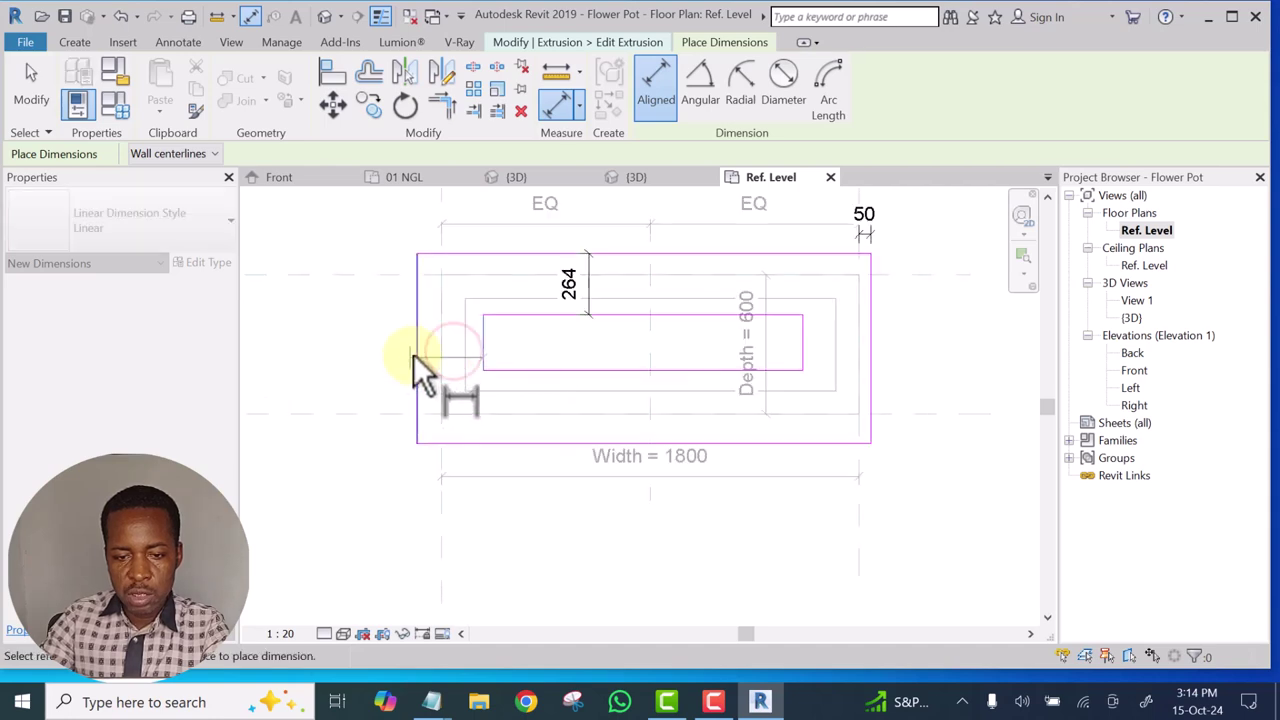
pyautogui.click(417, 353)
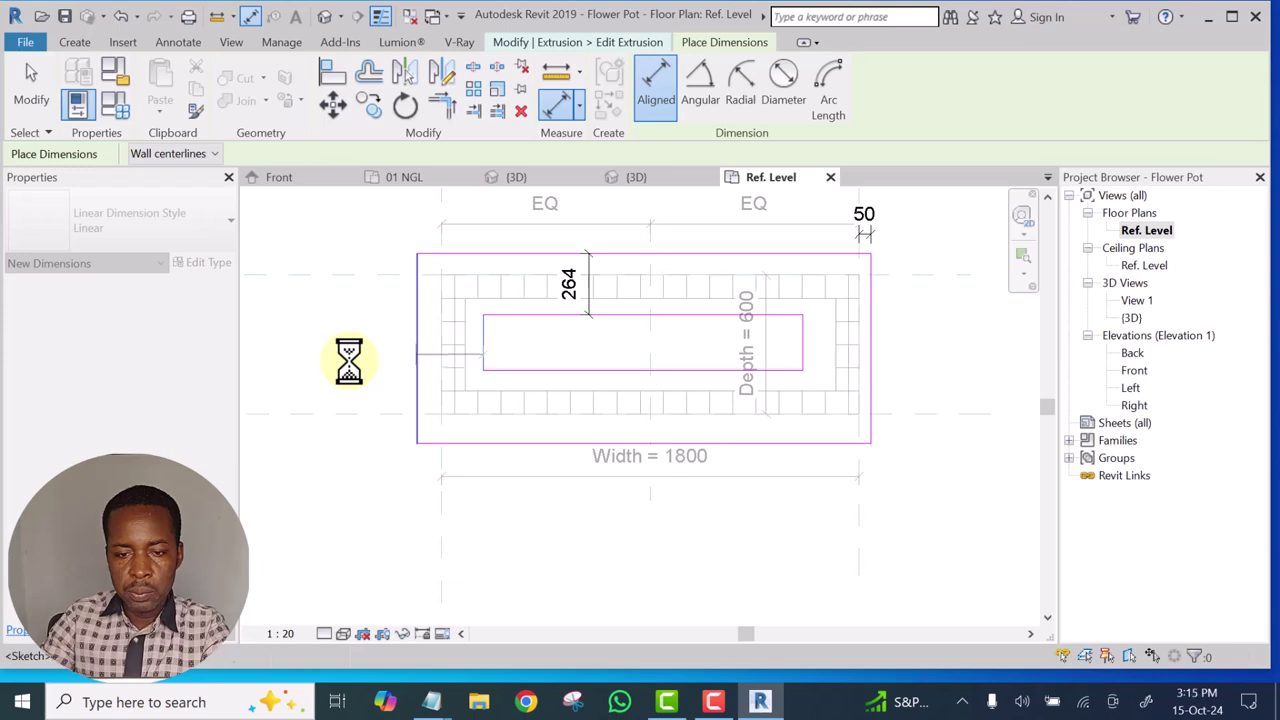
pyautogui.click(355, 347)
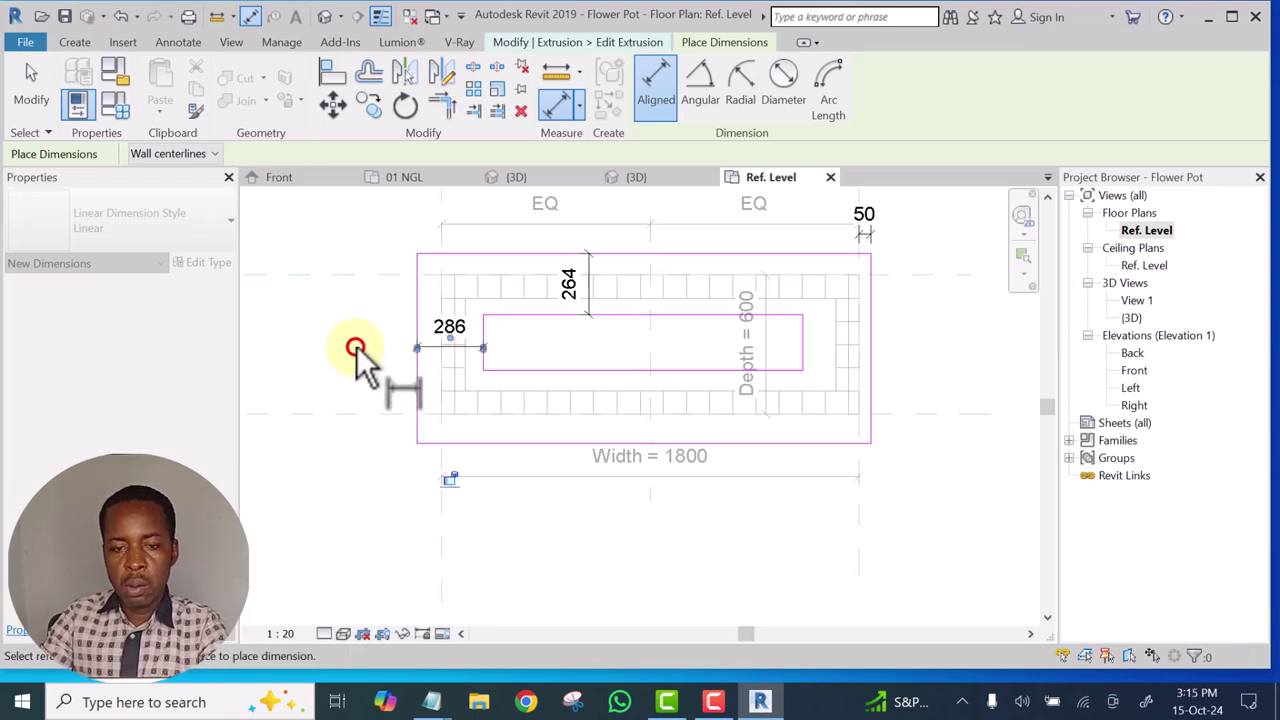
pyautogui.click(622, 370)
pyautogui.click(564, 442)
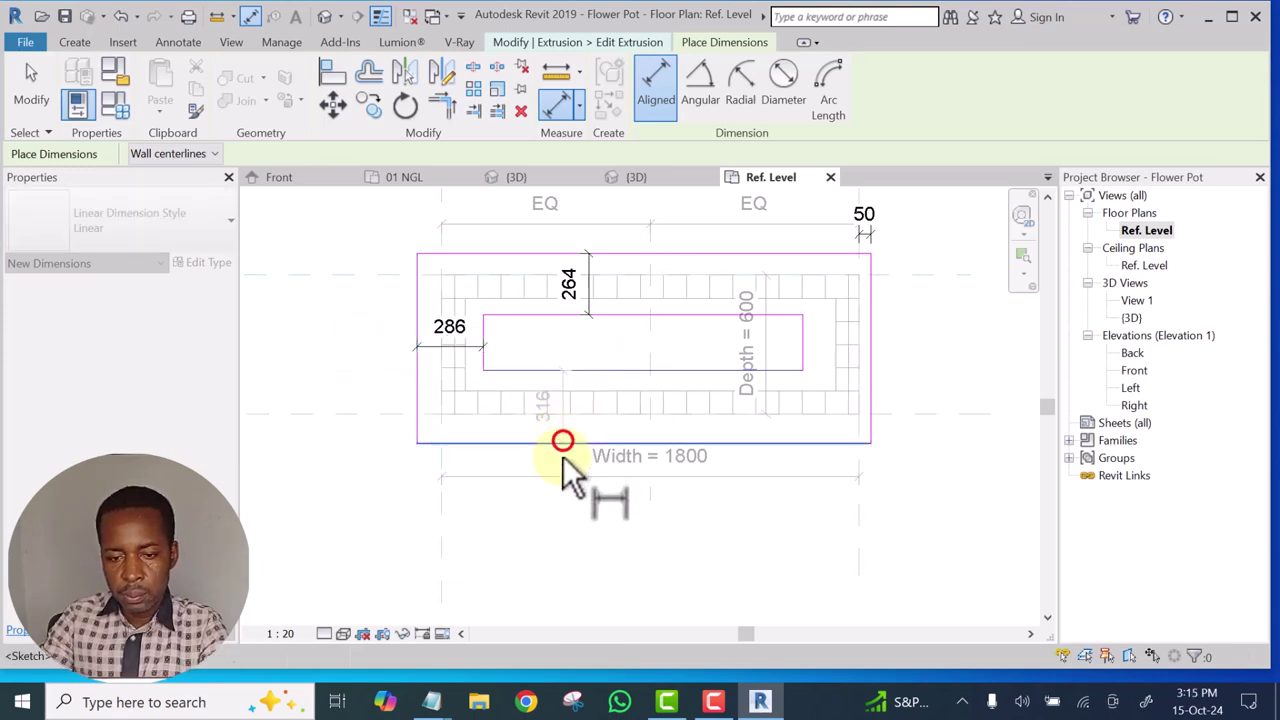
pyautogui.click(551, 455)
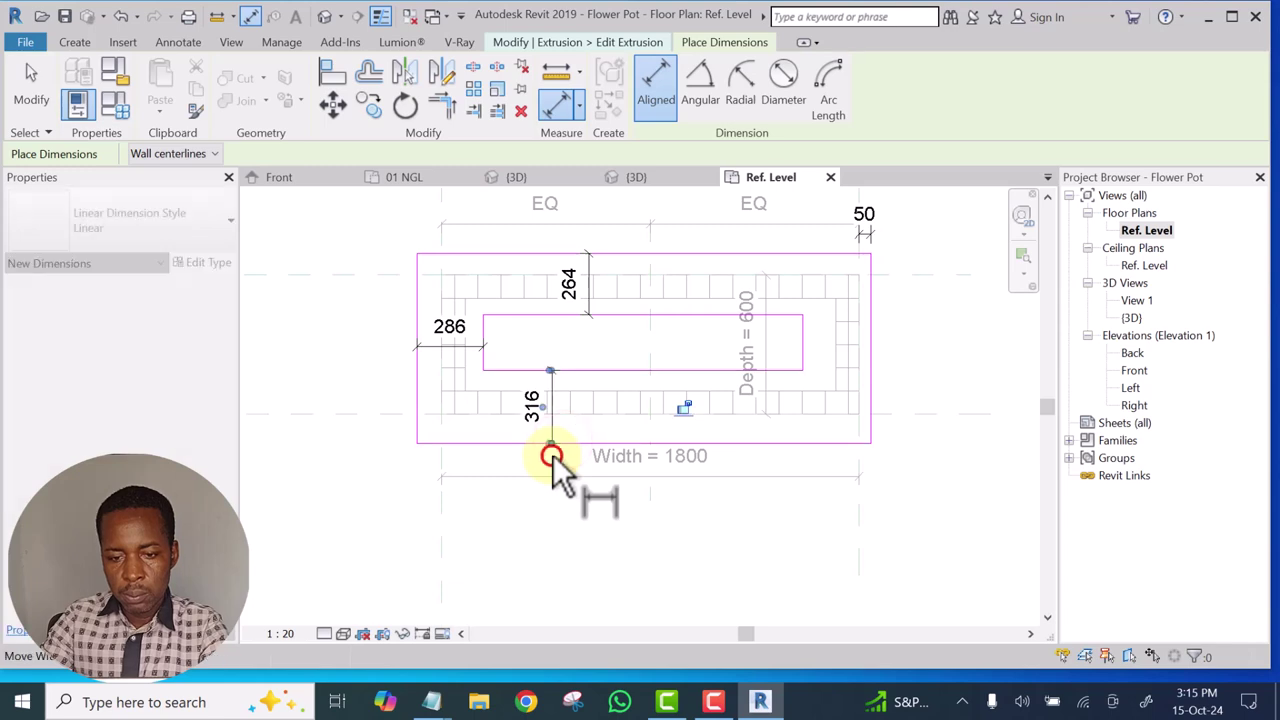
# Dimension the gap between the right lines of the inner and outer rectangles and end dimensioning
pyautogui.click(801, 329)
pyautogui.click(873, 344)
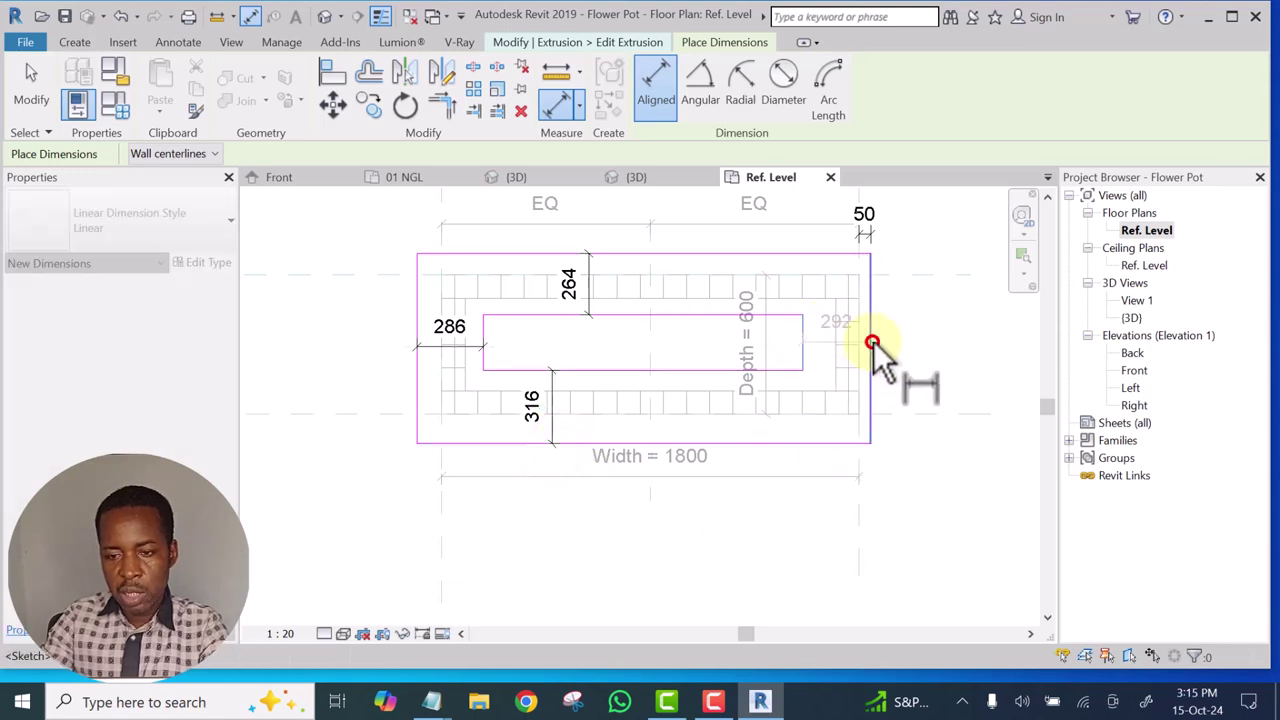
pyautogui.click(912, 346)
pyautogui.moveTo(930, 475); pyautogui.dragTo(852, 508, button='middle')
pyautogui.rightClick(862, 309)
pyautogui.click(893, 318)
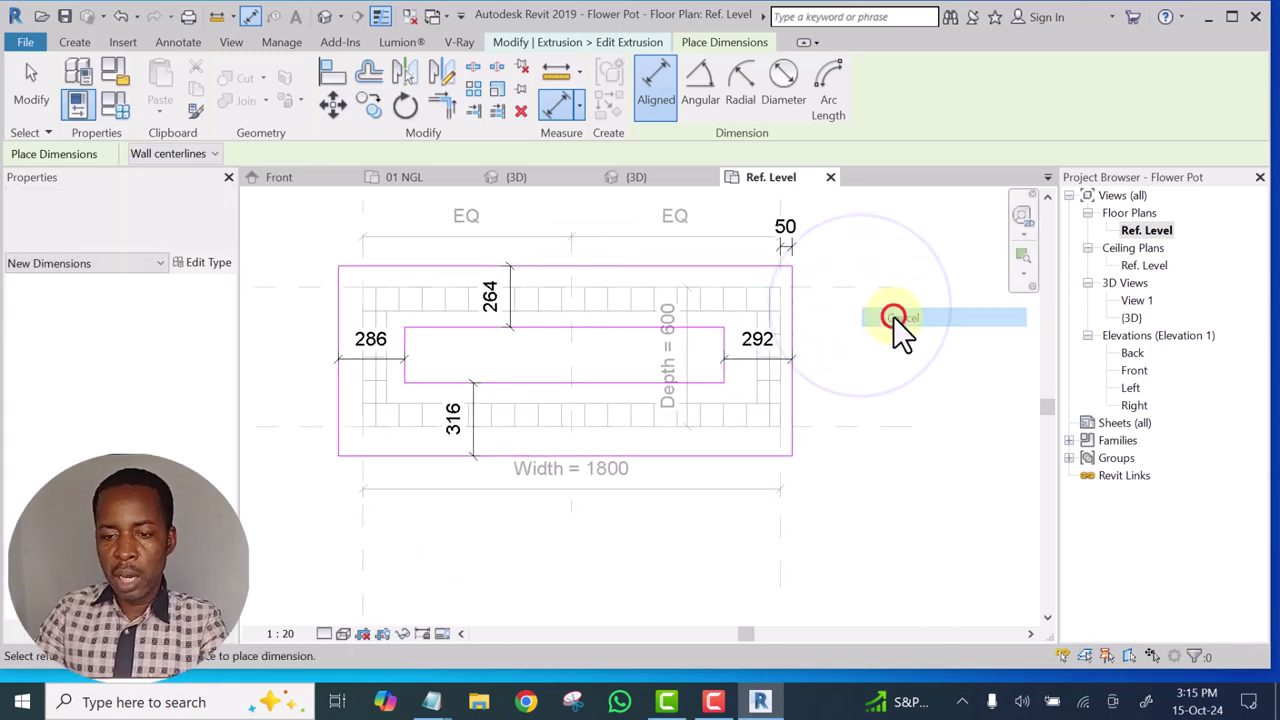
pyautogui.rightClick(912, 327)
pyautogui.click(912, 327)
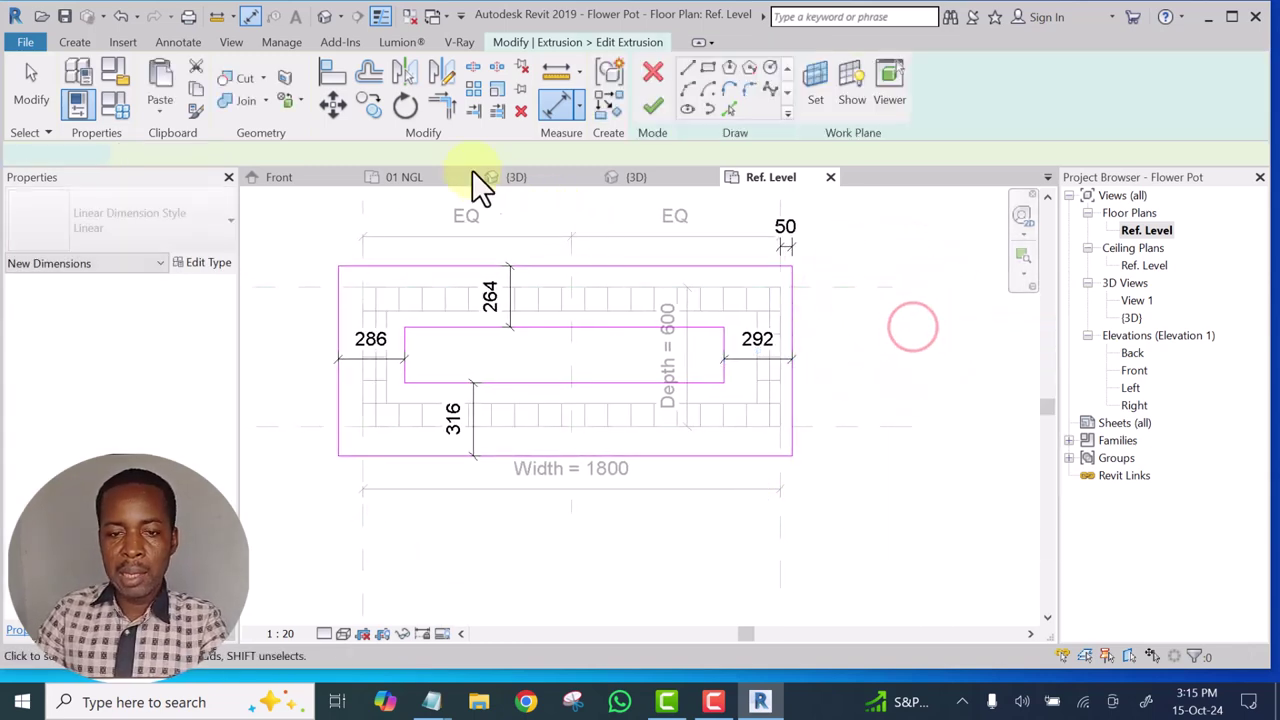
# Align the upper line of the inner rectangle with the inner face of the pot's upper wall
pyautogui.click(330, 70)
pyautogui.scroll(5, 425, 310)
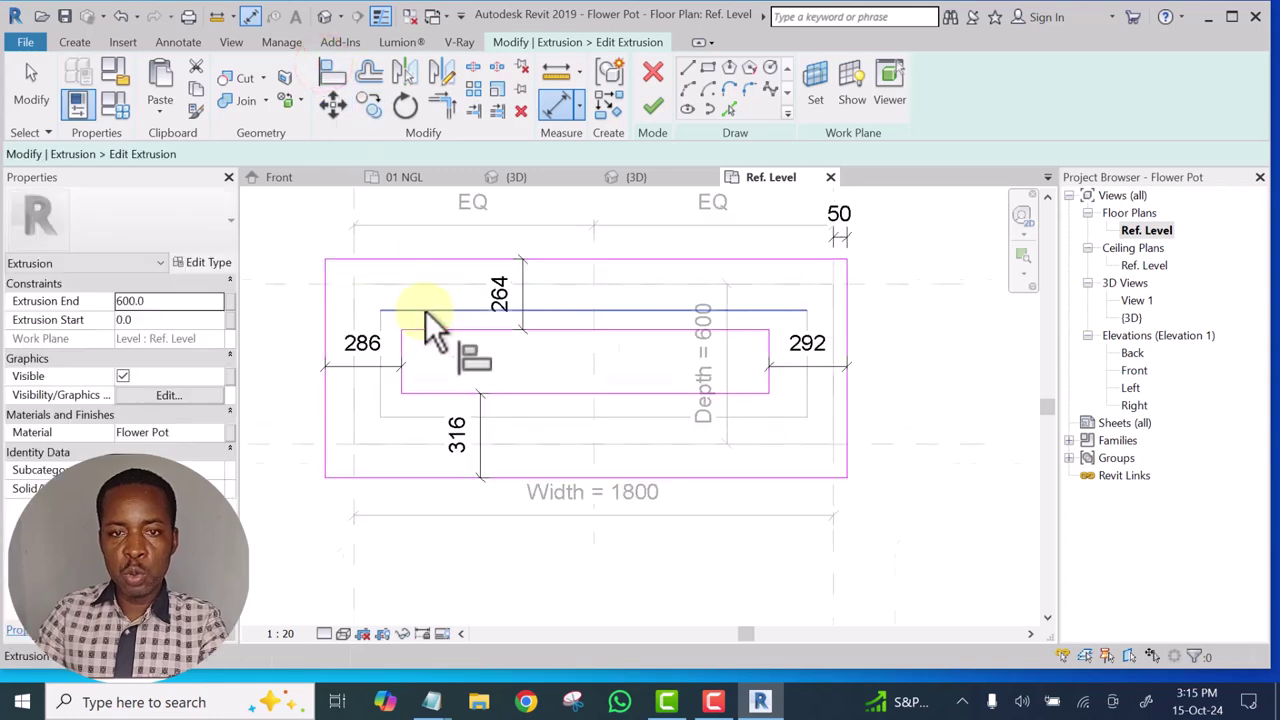
pyautogui.scroll(-2, 470, 300)
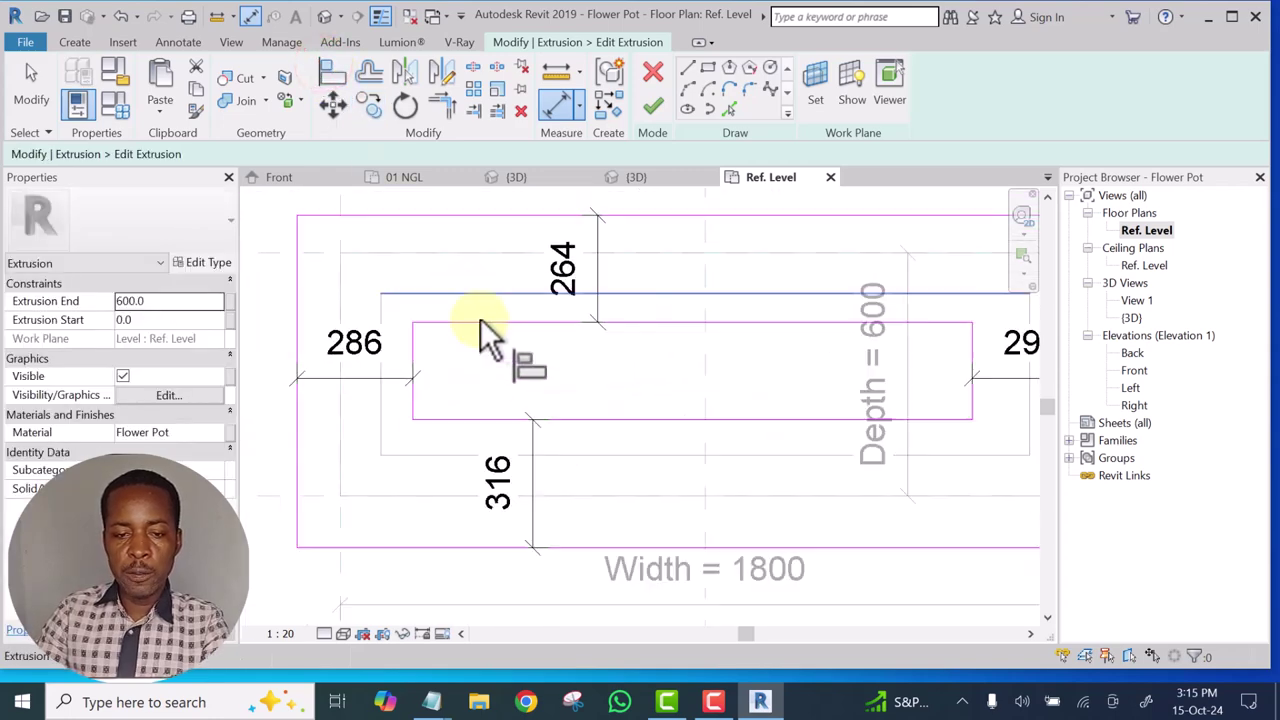
pyautogui.click(477, 292)
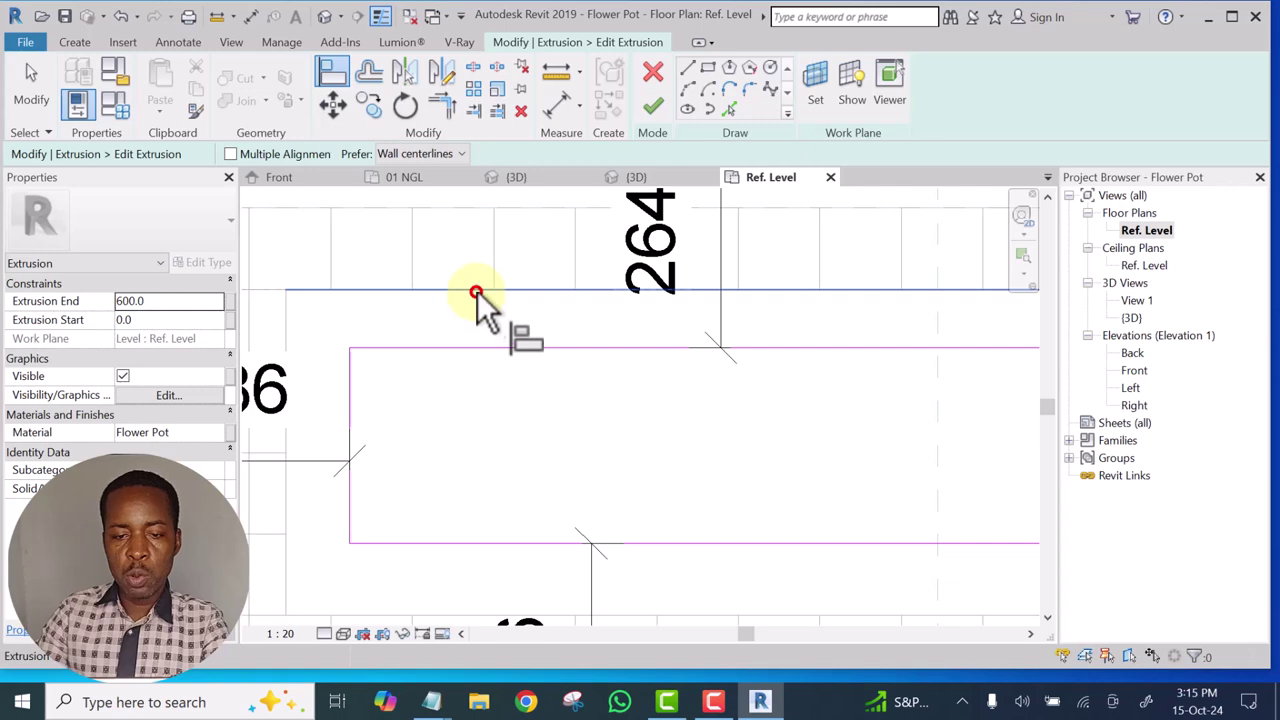
pyautogui.click(485, 348)
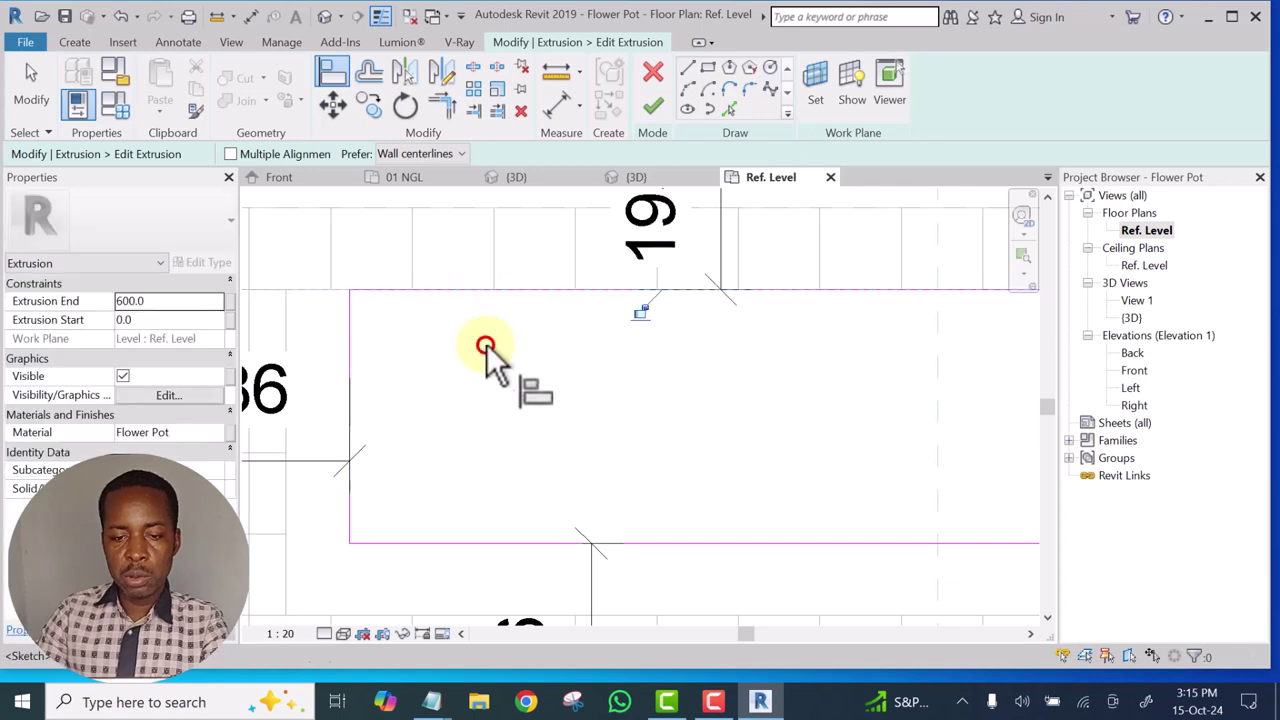
# Align the left line of the inner rectangle with the inner face of the pot's left wall
pyautogui.scroll(-3, 563, 349)
pyautogui.scroll(2, 571, 363)
pyautogui.click(540, 340)
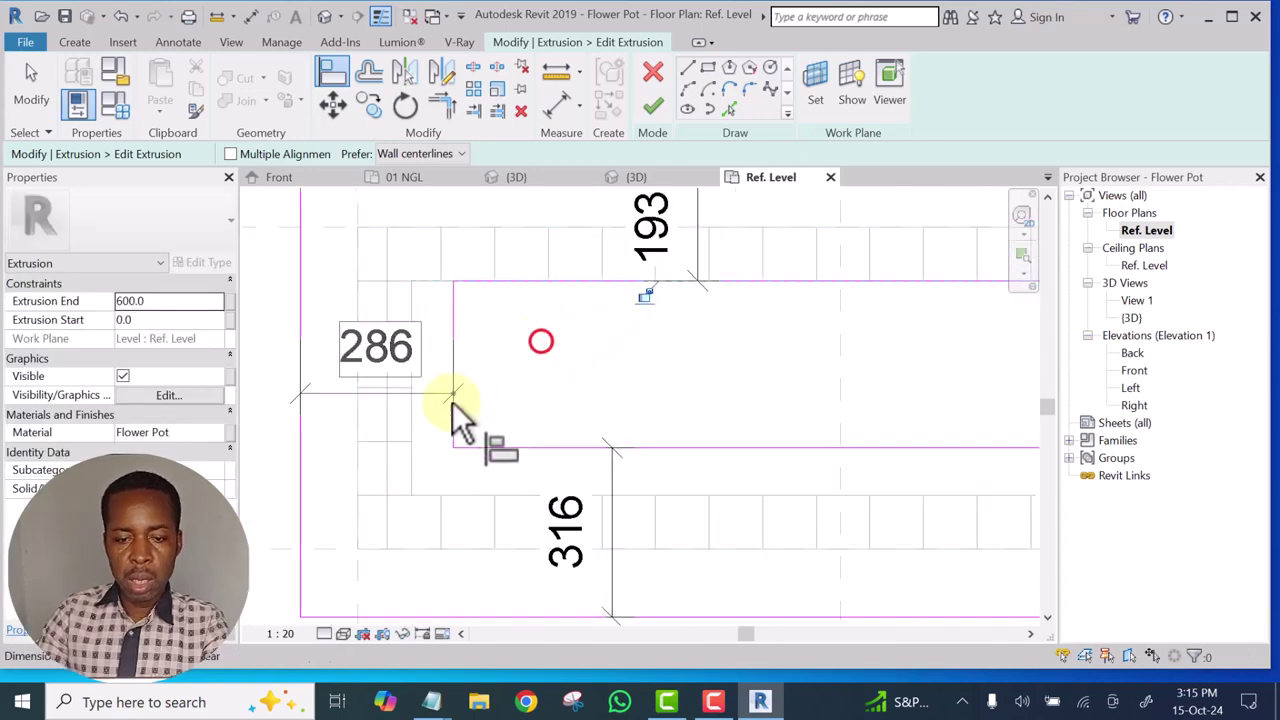
pyautogui.click(411, 434)
pyautogui.click(453, 307)
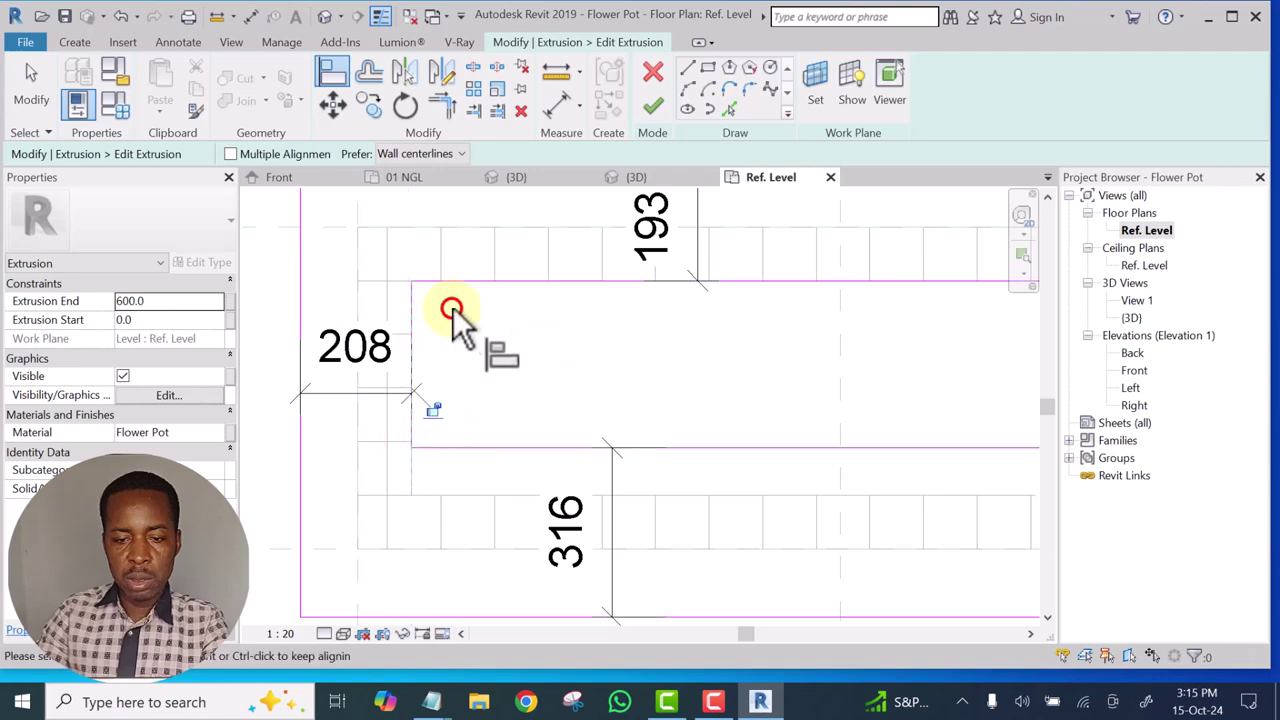
# Align the lower line of the inner rectangle with the inner face of the pot's lower wall
pyautogui.scroll(-3, 520, 354)
pyautogui.scroll(3, 524, 412)
pyautogui.click(518, 424)
pyautogui.click(525, 388)
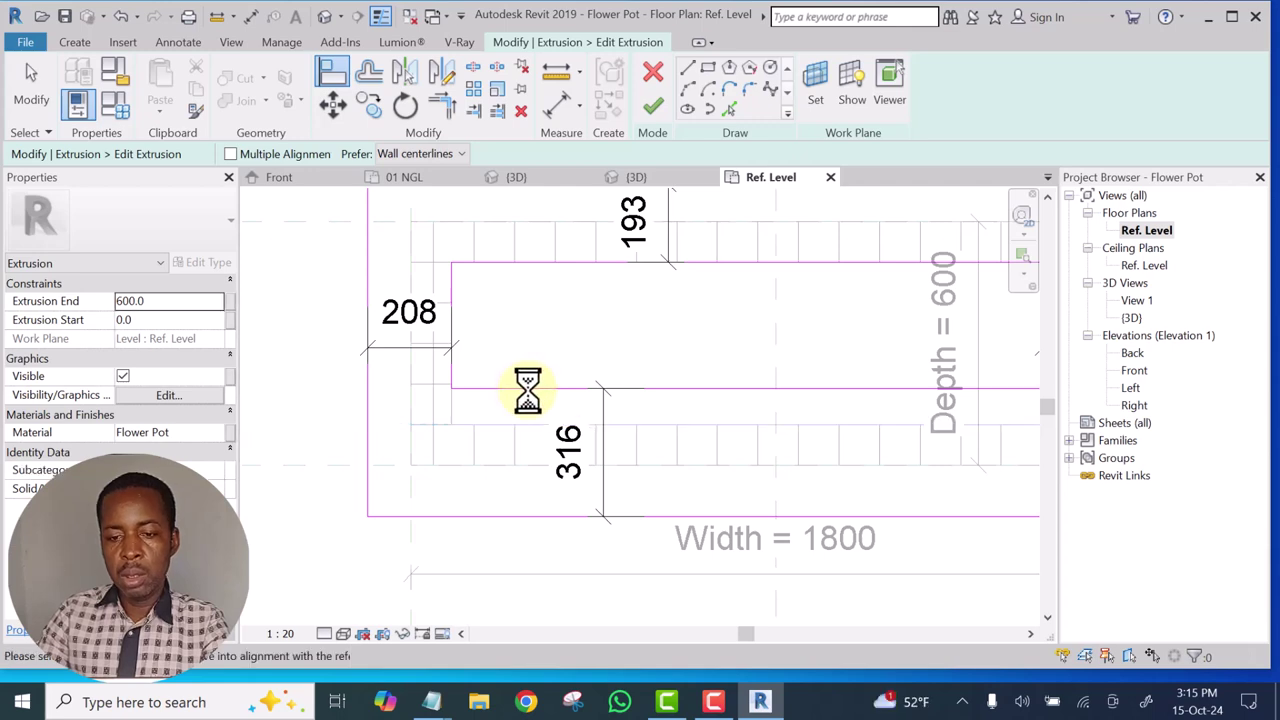
pyautogui.click(631, 327)
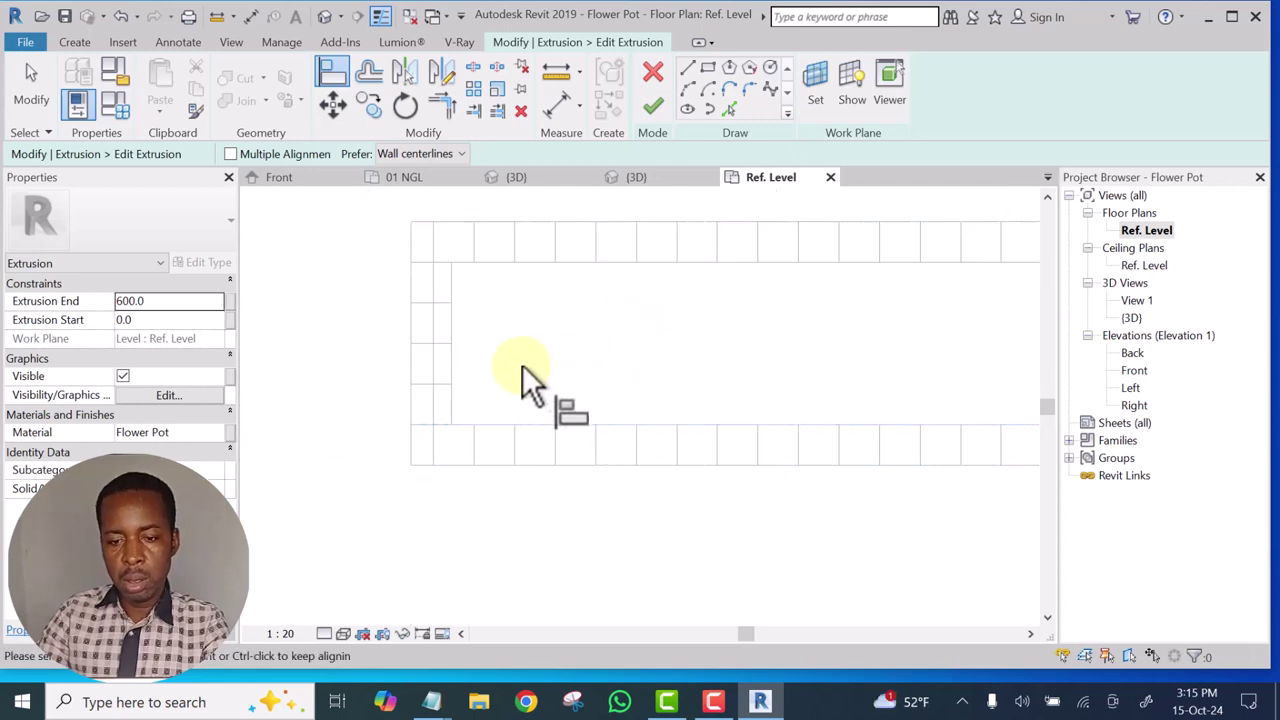
pyautogui.click(447, 379)
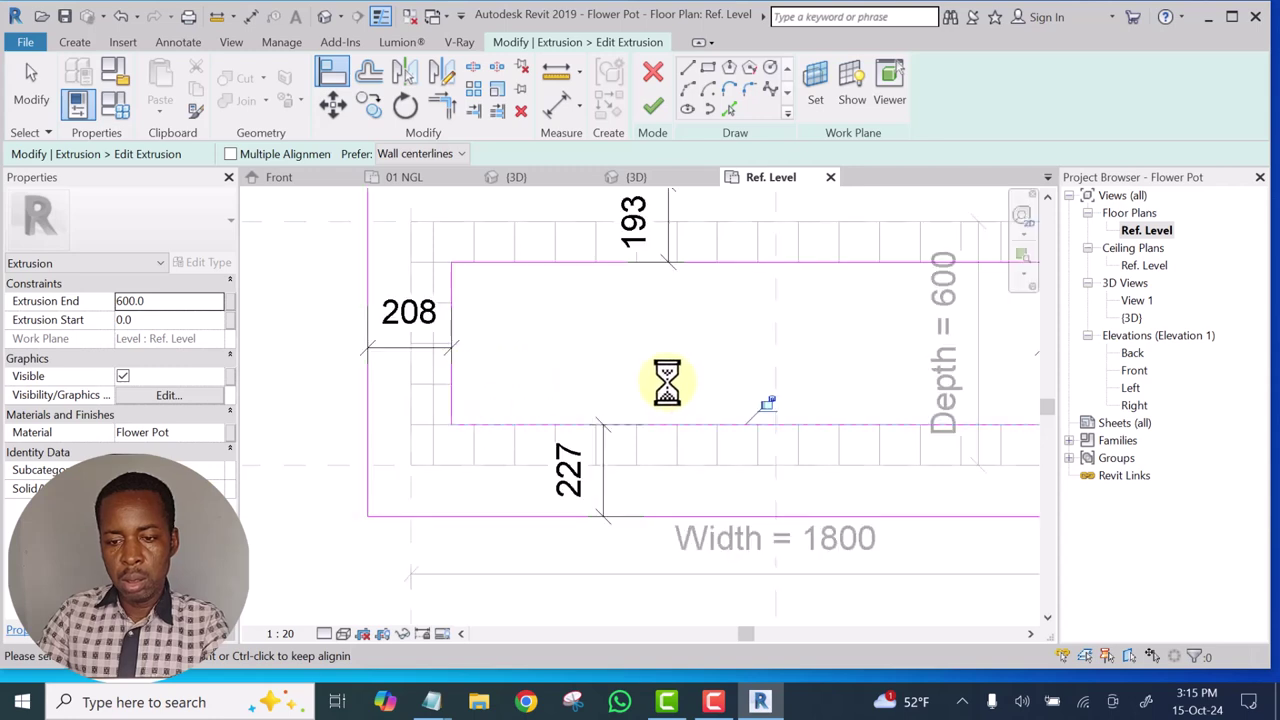
# Align the right line of the inner rectangle with the inner face of the pot's right wall and leave the Align tool
pyautogui.scroll(-3, 488, 428)
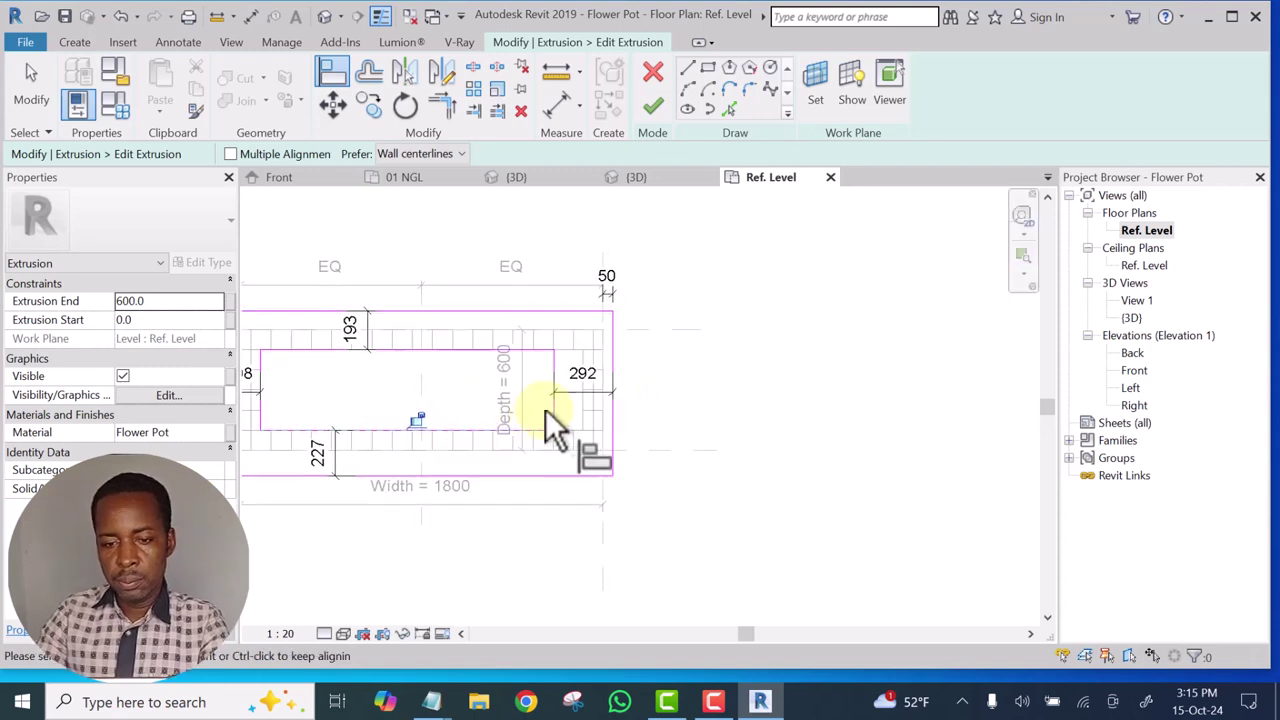
pyautogui.scroll(4, 577, 406)
pyautogui.click(646, 415)
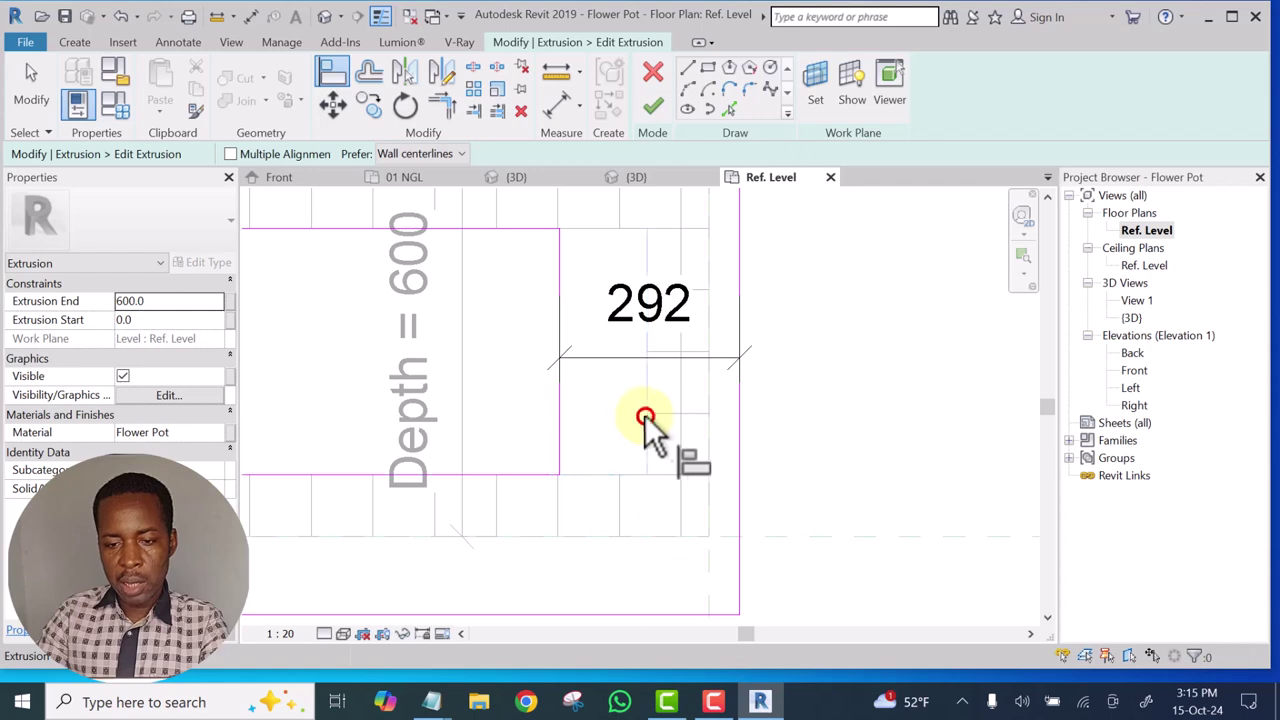
pyautogui.click(561, 274)
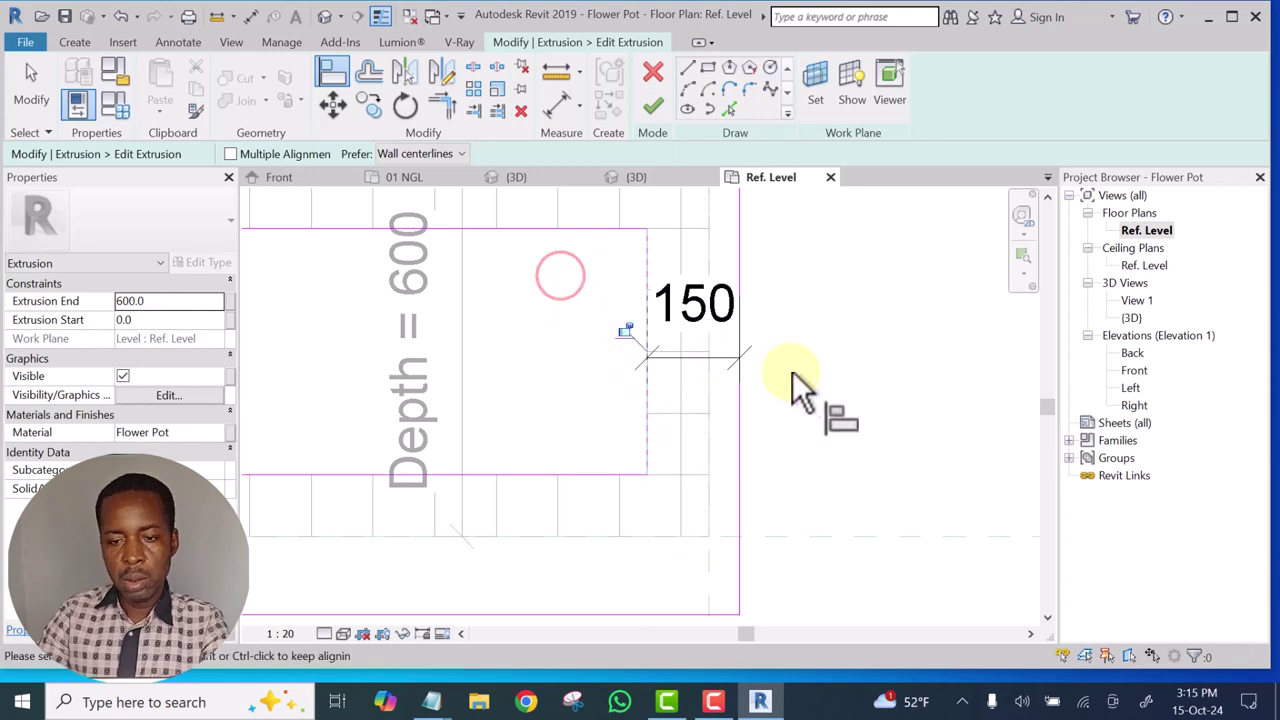
pyautogui.scroll(-3, 800, 364)
pyautogui.press('Escape')
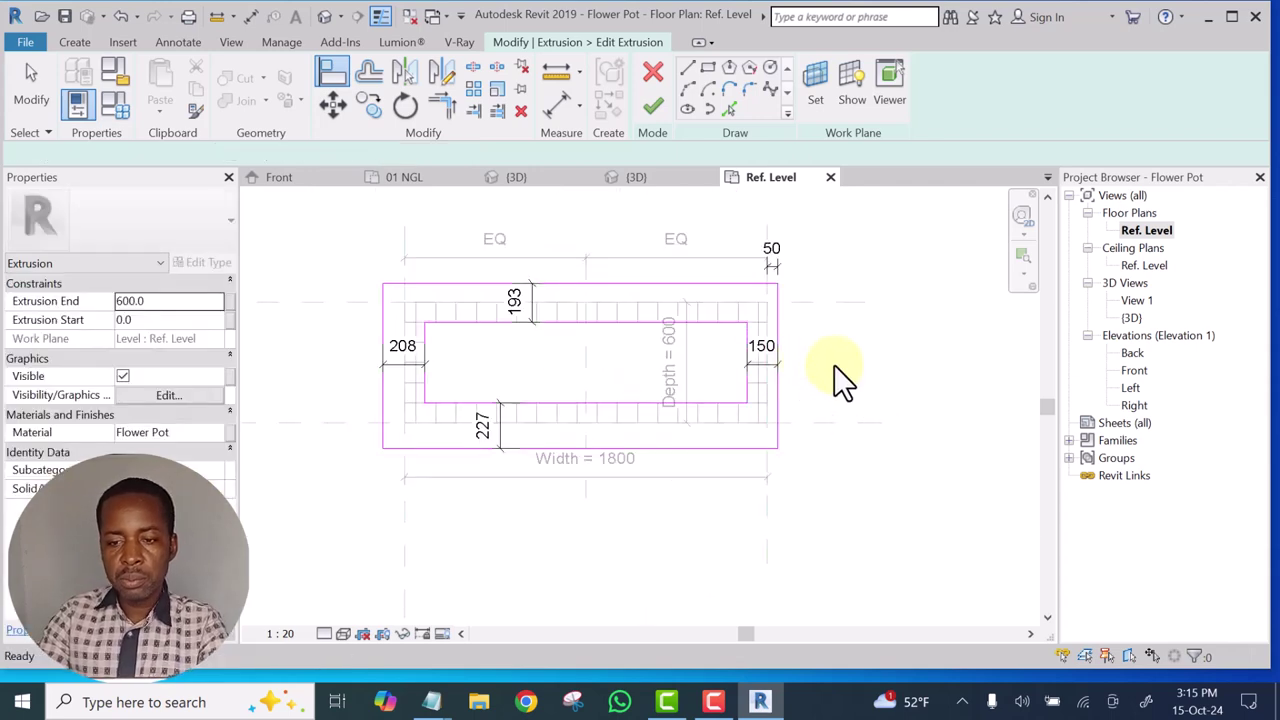
pyautogui.scroll(2, 745, 295)
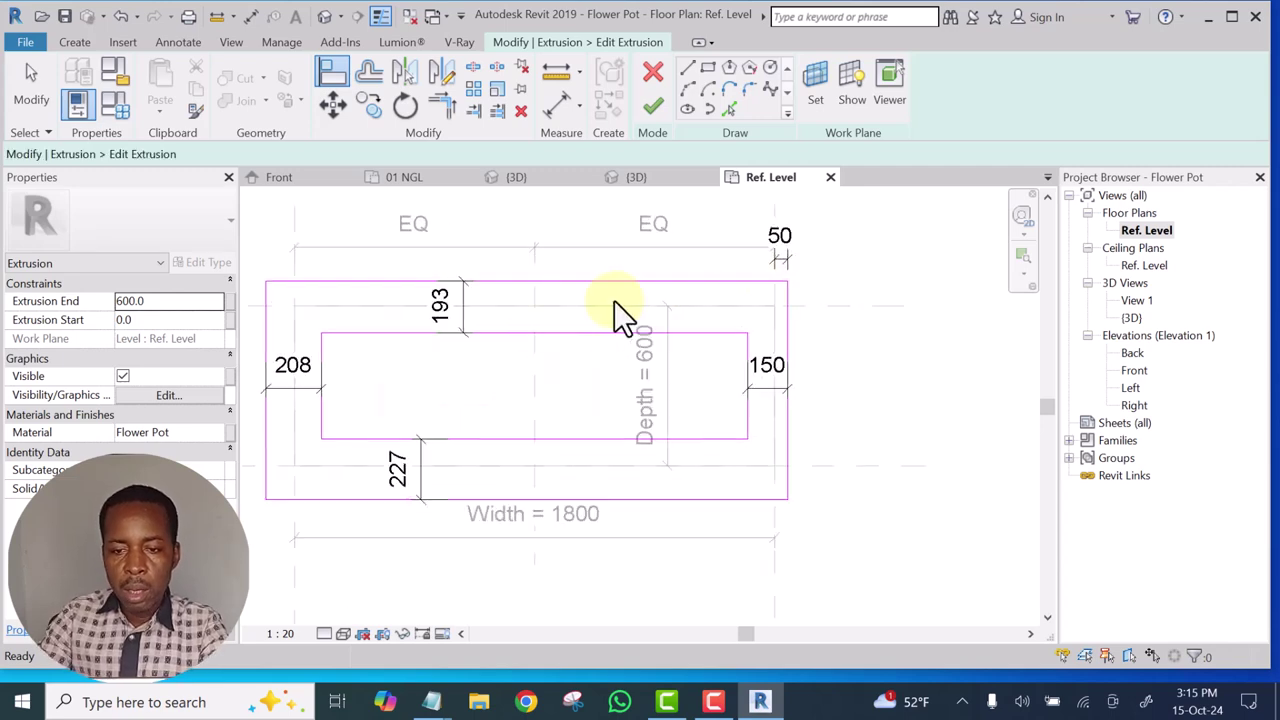
pyautogui.scroll(-1, 688, 352)
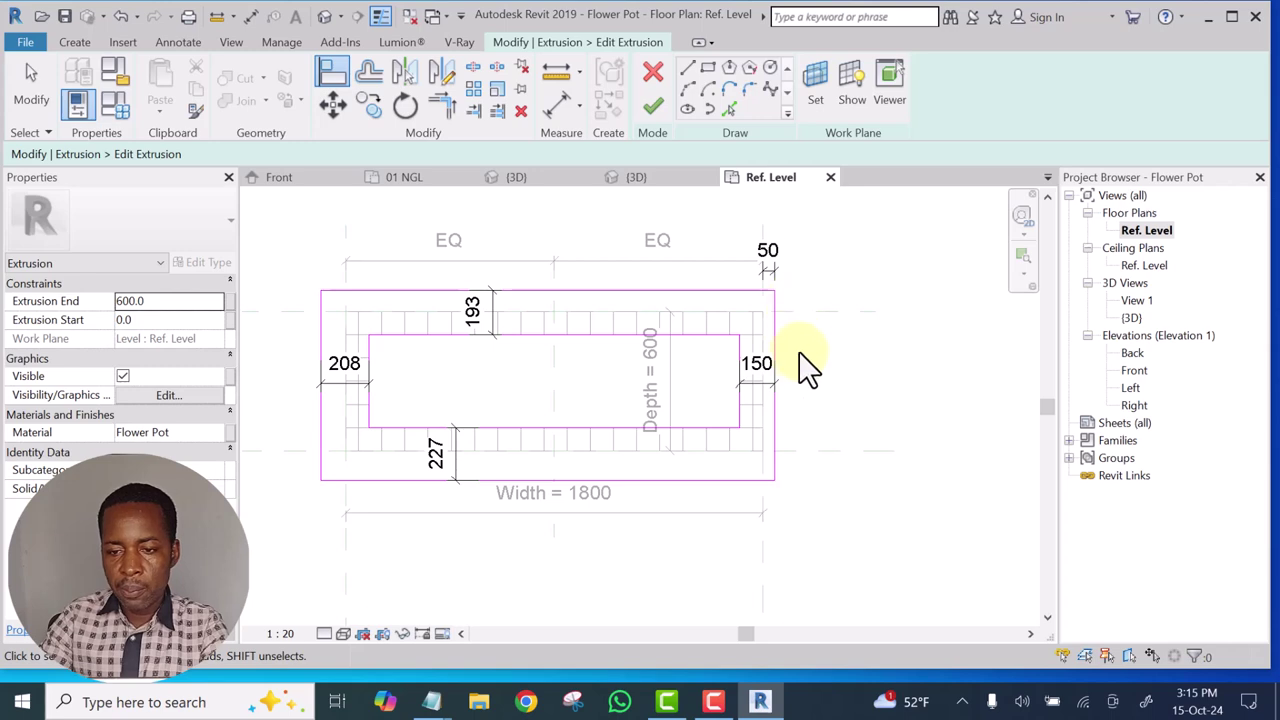
pyautogui.press('Escape')
# Dimension the outer rectangle's upper line from the upper horizontal reference plane, placing it to the right of the sketch
pyautogui.click(561, 104)
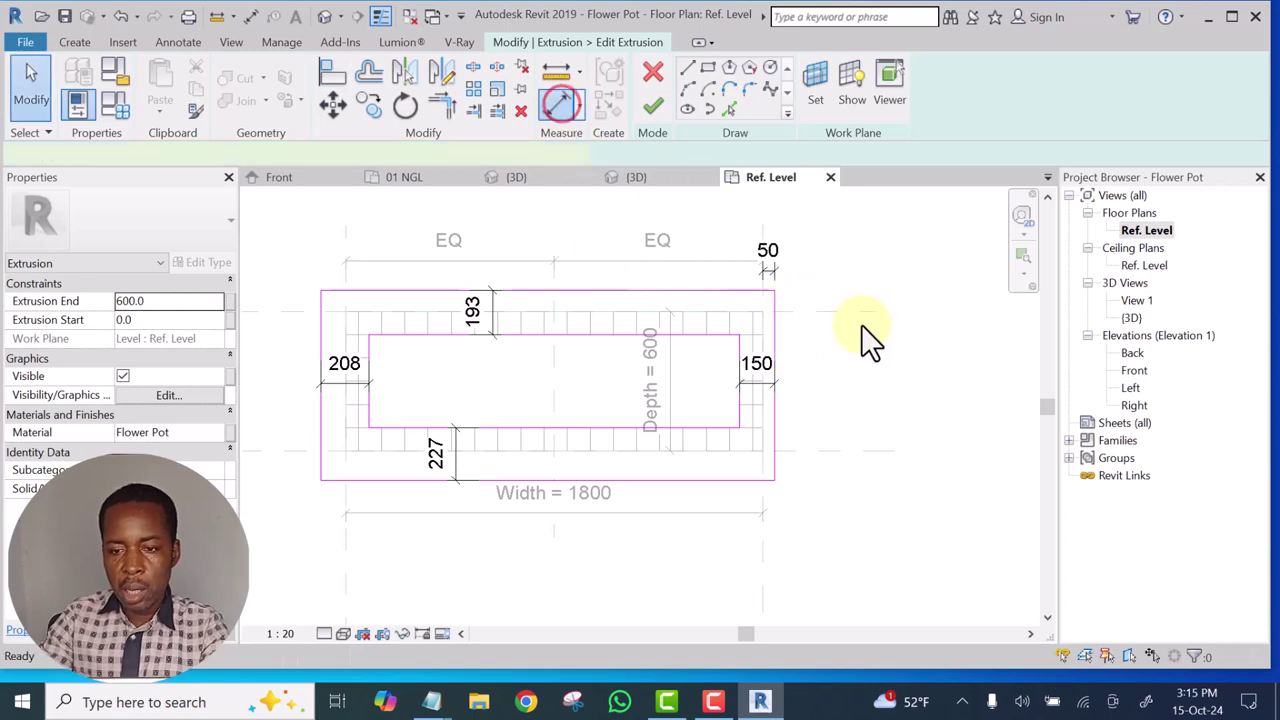
pyautogui.scroll(1, 703, 293)
pyautogui.click(706, 294)
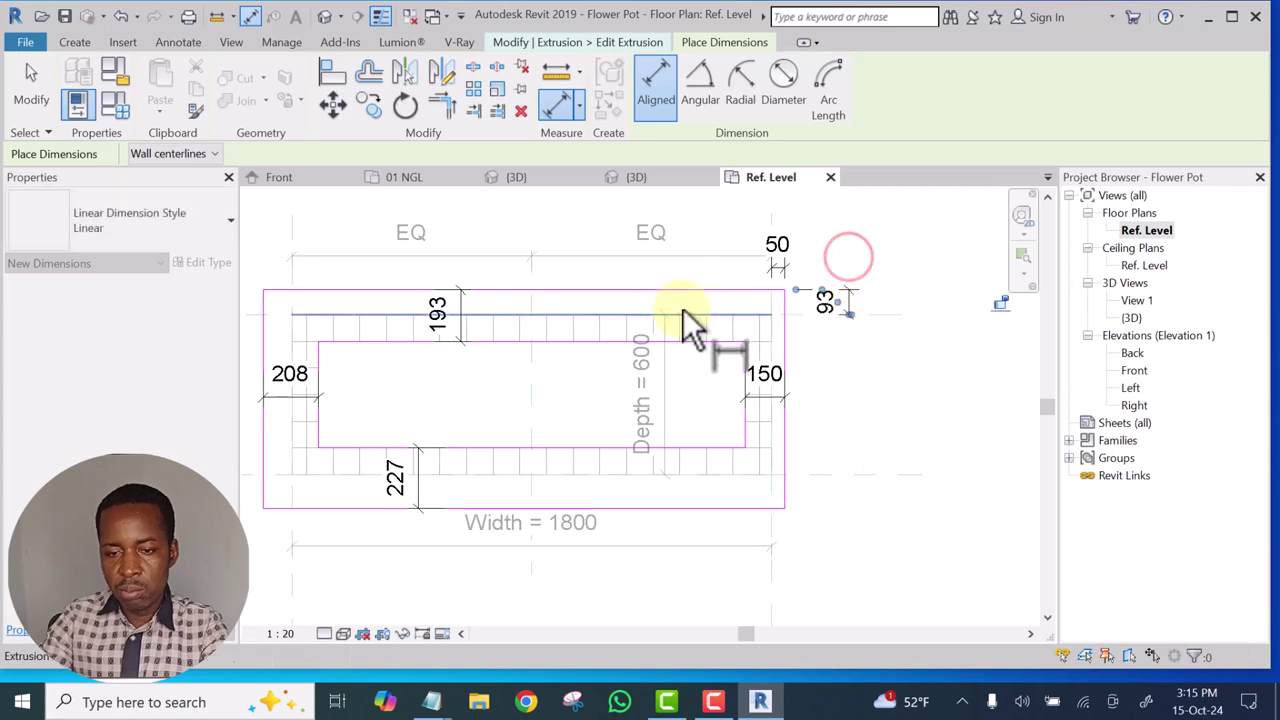
pyautogui.press('Escape')
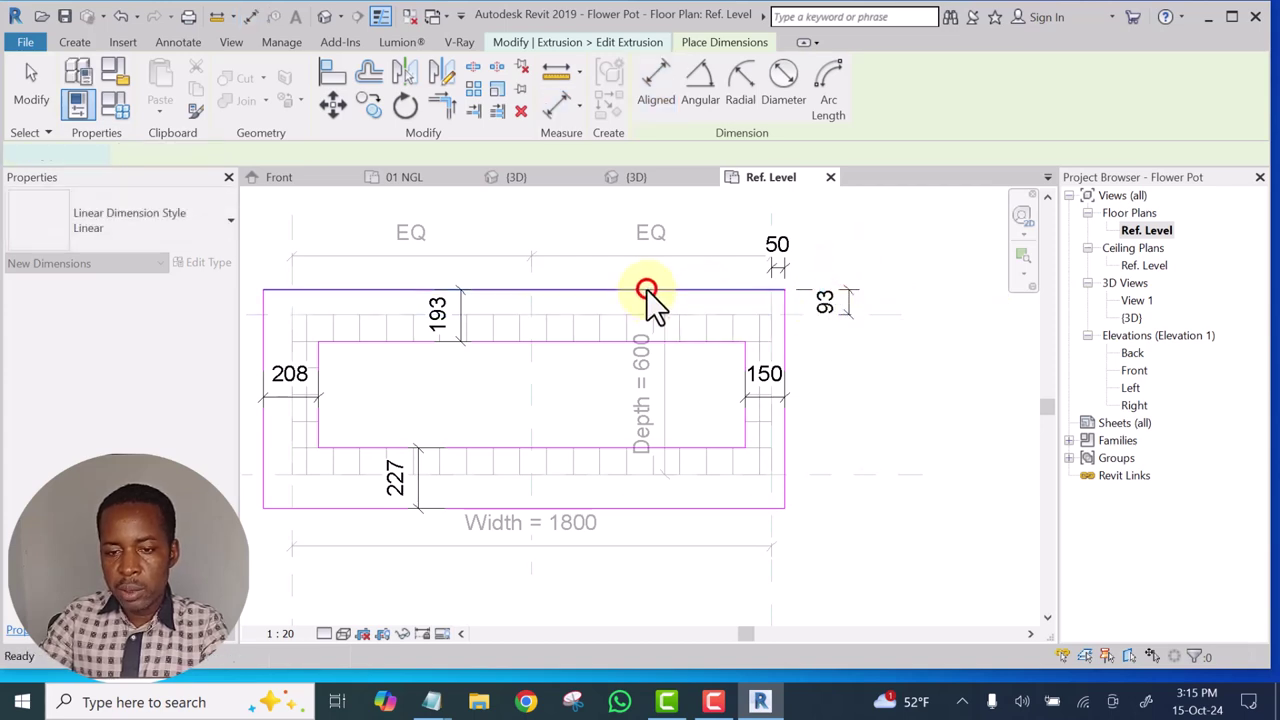
pyautogui.press('Escape')
# Set the offset of the outer rectangle's upper line from the upper reference plane to 50
pyautogui.click(646, 289)
pyautogui.click(834, 301)
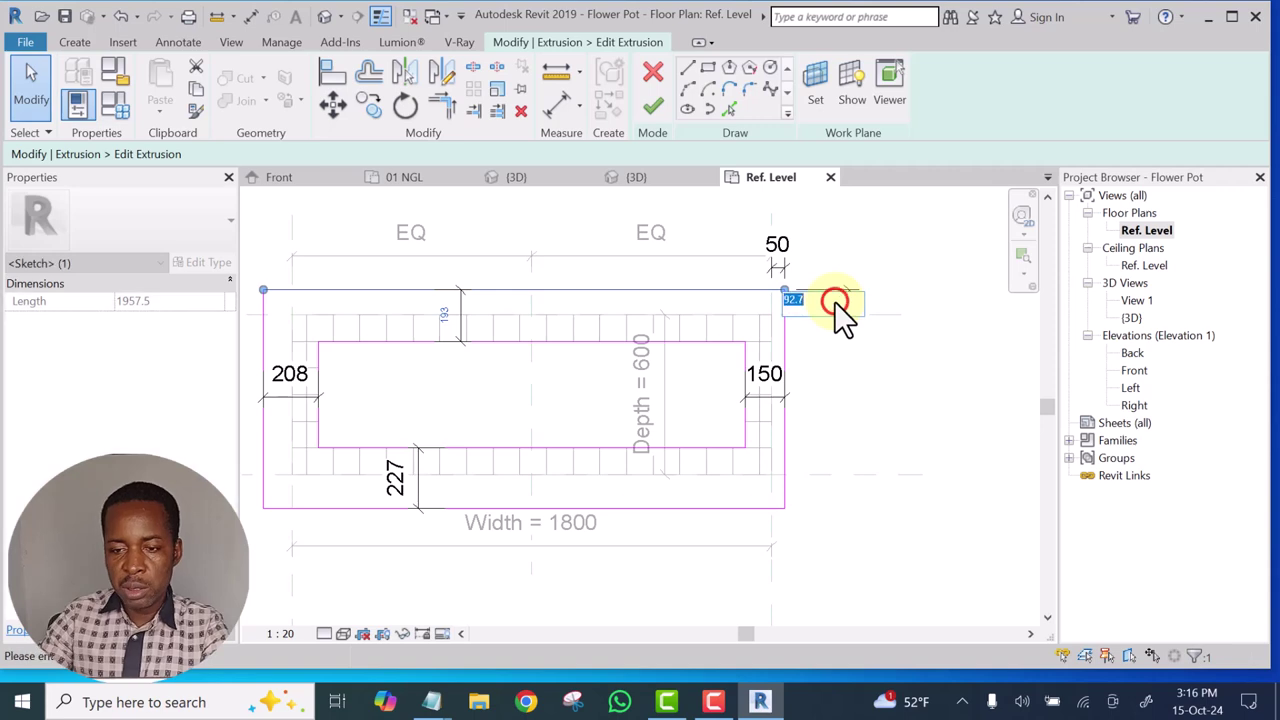
pyautogui.write('50')
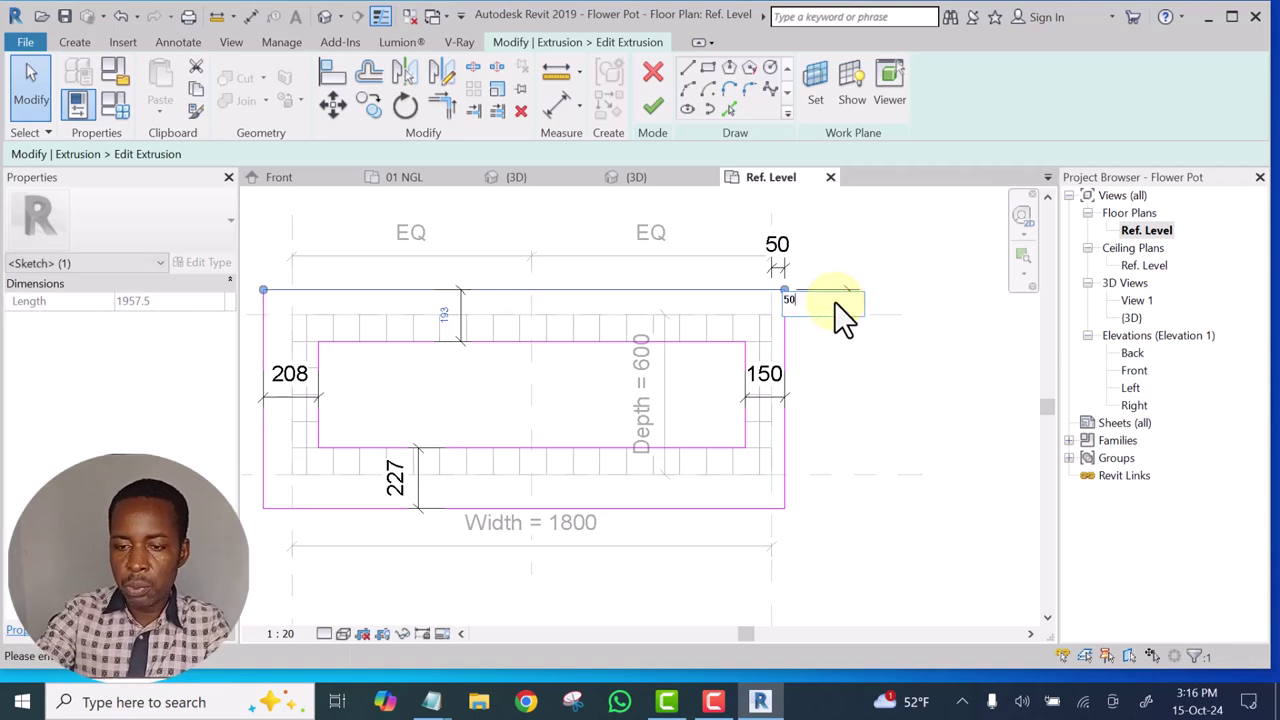
pyautogui.click(880, 398)
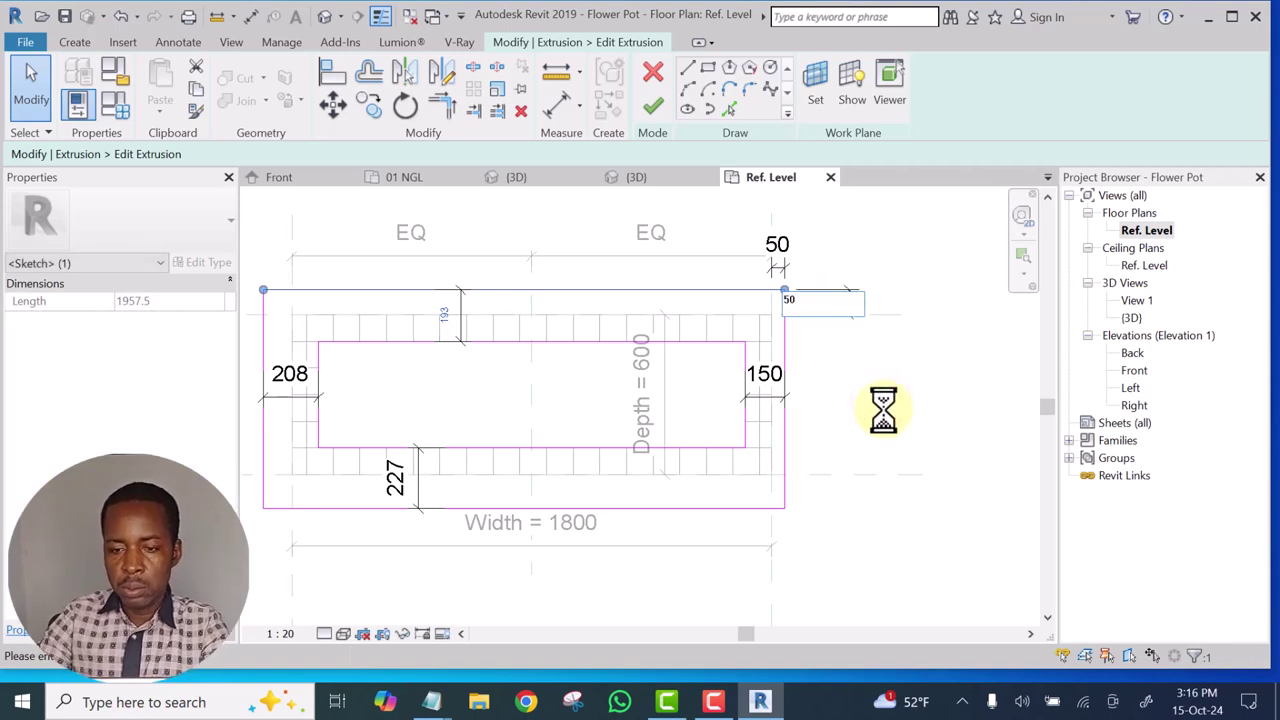
pyautogui.scroll(2, 860, 335)
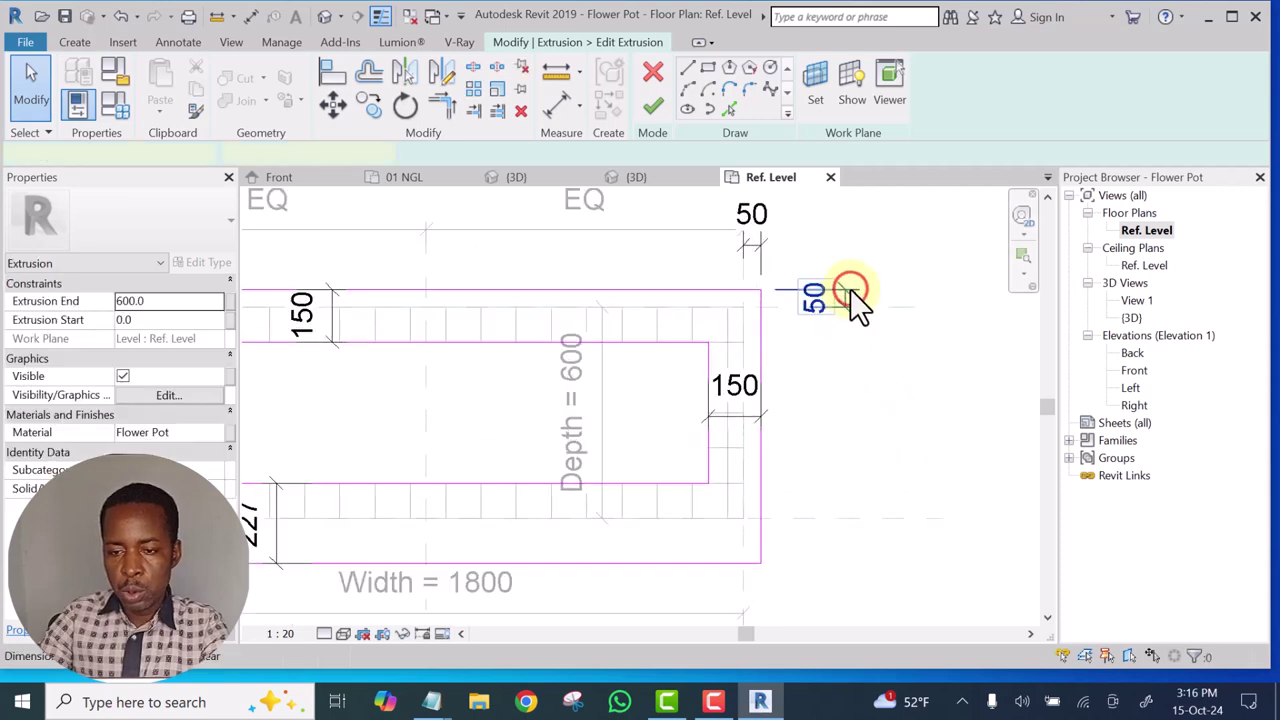
# Lock the 50 dimension between the outer rectangle's upper line and the upper horizontal reference plane
pyautogui.click(850, 289)
pyautogui.scroll(-4, 849, 315)
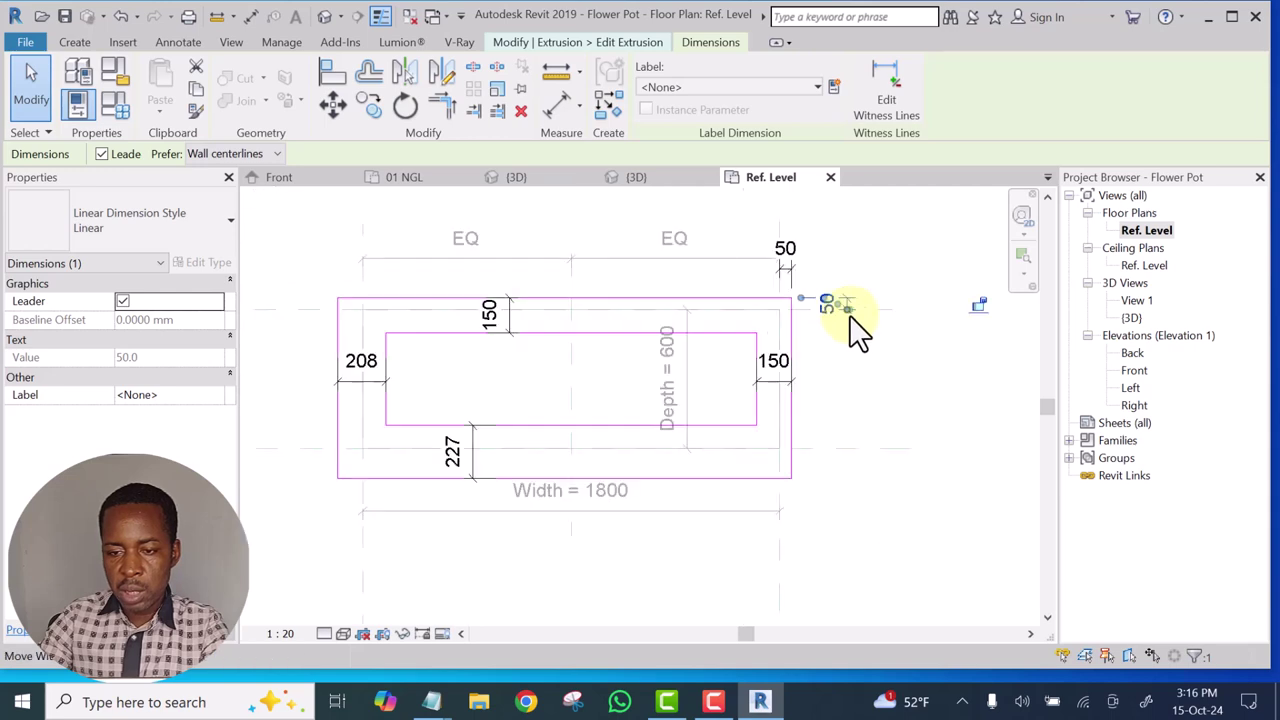
pyautogui.scroll(2, 905, 333)
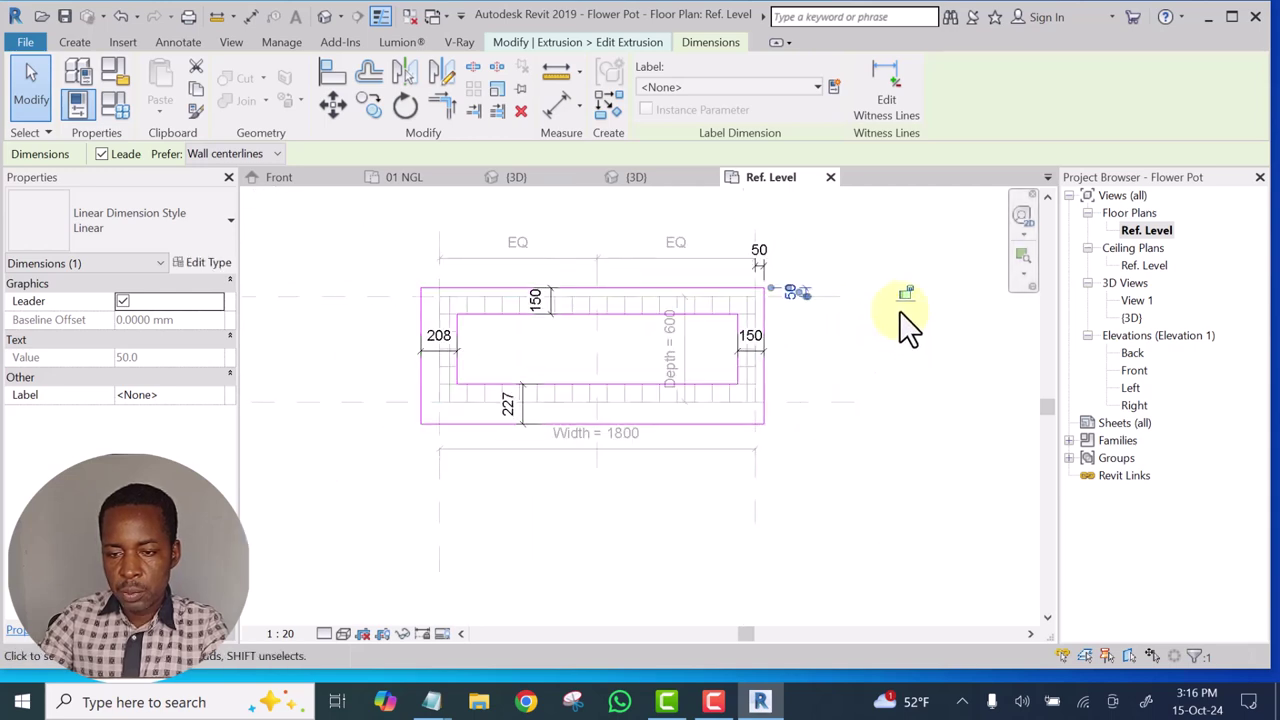
pyautogui.click(906, 375)
# Set the distance between the lower lines of the inner and outer rectangles to 150
pyautogui.moveTo(900, 434); pyautogui.dragTo(891, 380, button='middle')
pyautogui.scroll(2, 504, 354)
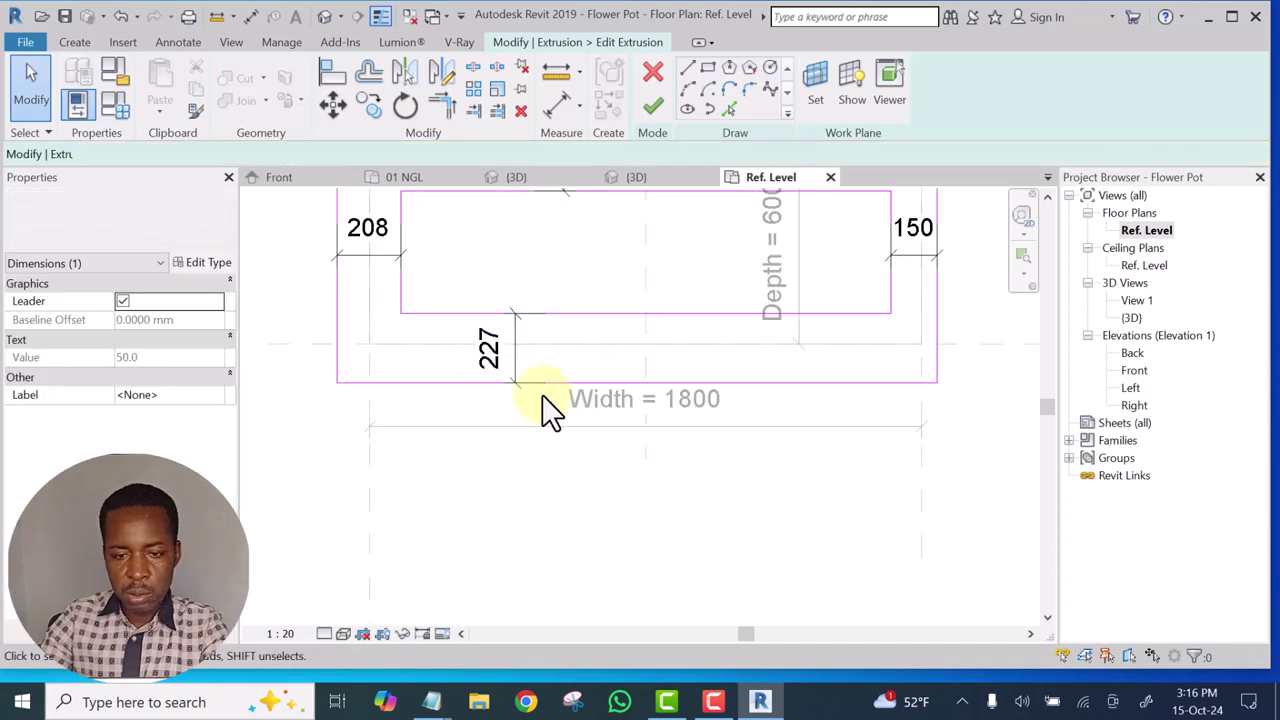
pyautogui.scroll(-2, 535, 402)
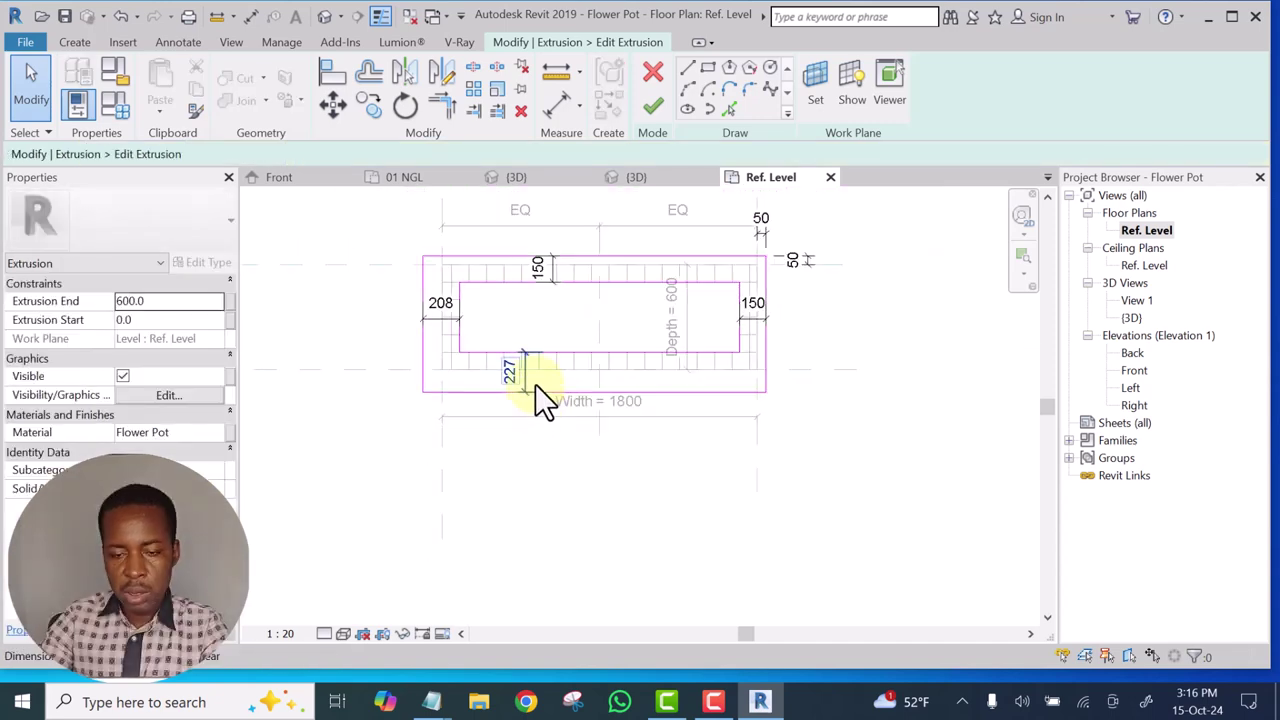
pyautogui.scroll(4, 535, 383)
pyautogui.click(516, 384)
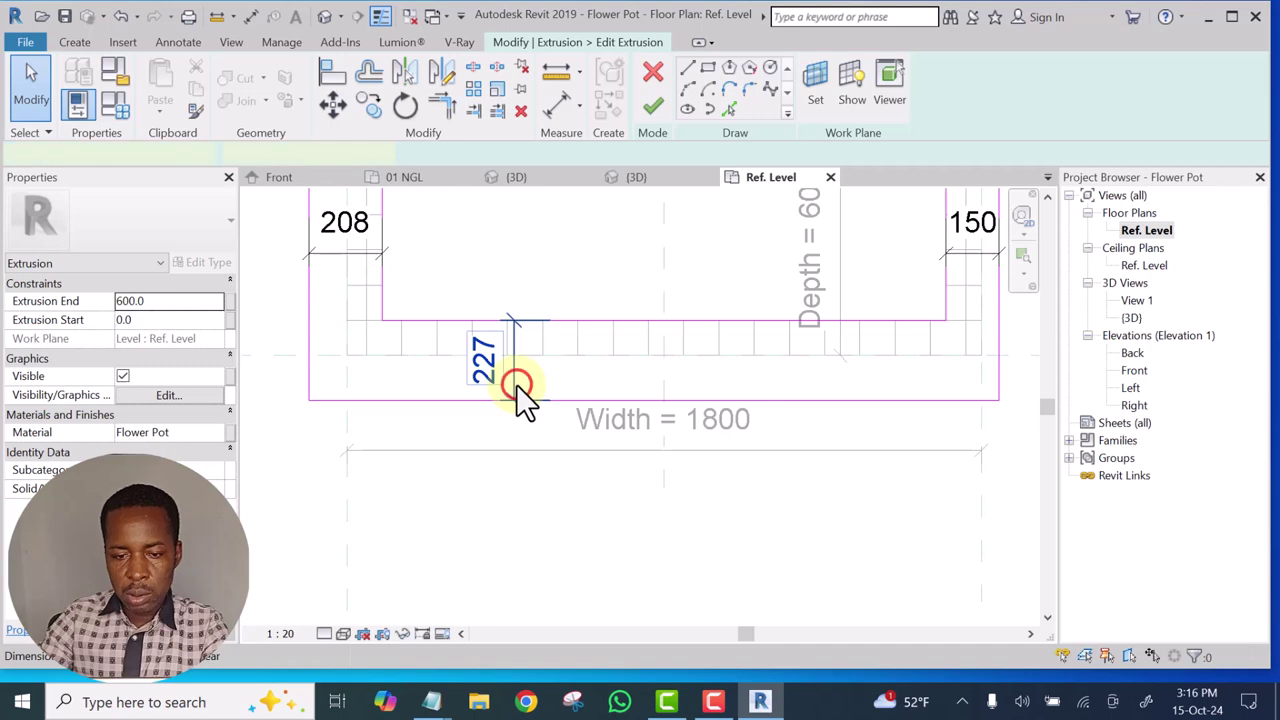
pyautogui.click(497, 456)
pyautogui.click(453, 400)
pyautogui.click(493, 360)
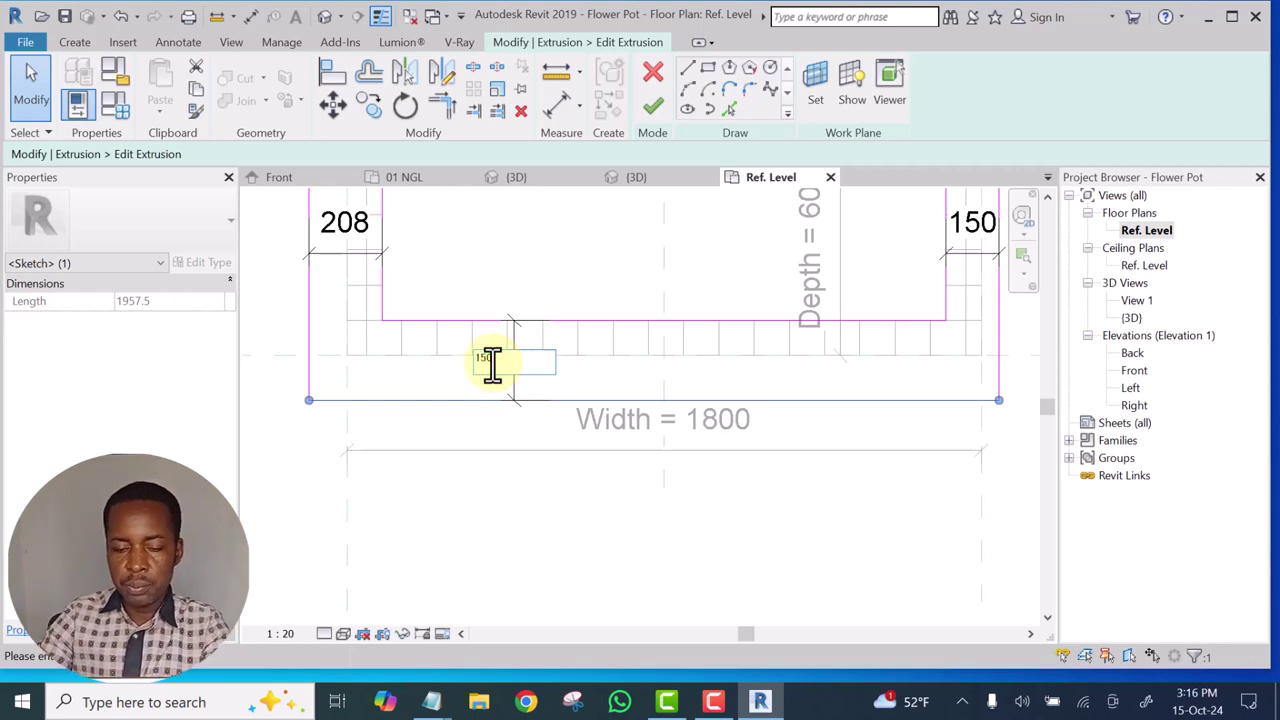
pyautogui.write('150')
pyautogui.click(497, 512)
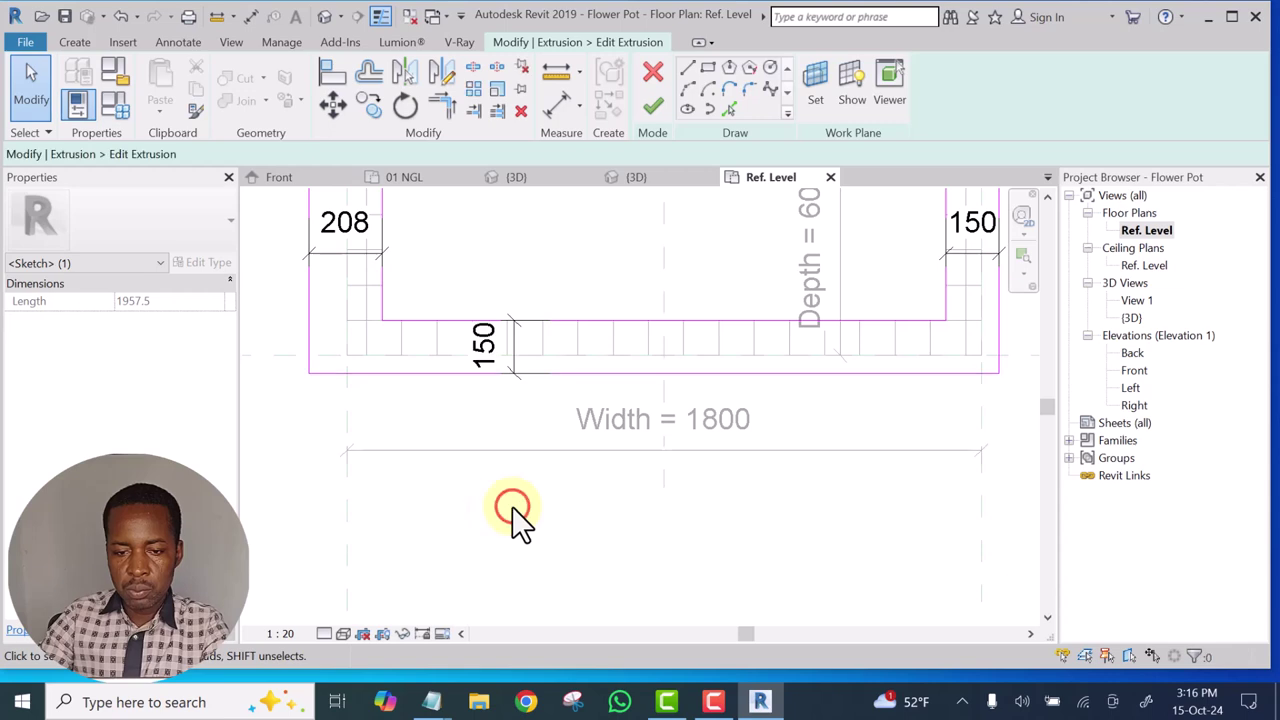
pyautogui.click(512, 508)
# Dimension the outer rectangle's lower line from the lower horizontal reference plane and lock that dimension
pyautogui.moveTo(505, 515); pyautogui.dragTo(537, 548, button='middle')
pyautogui.press('d')
pyautogui.press('i')
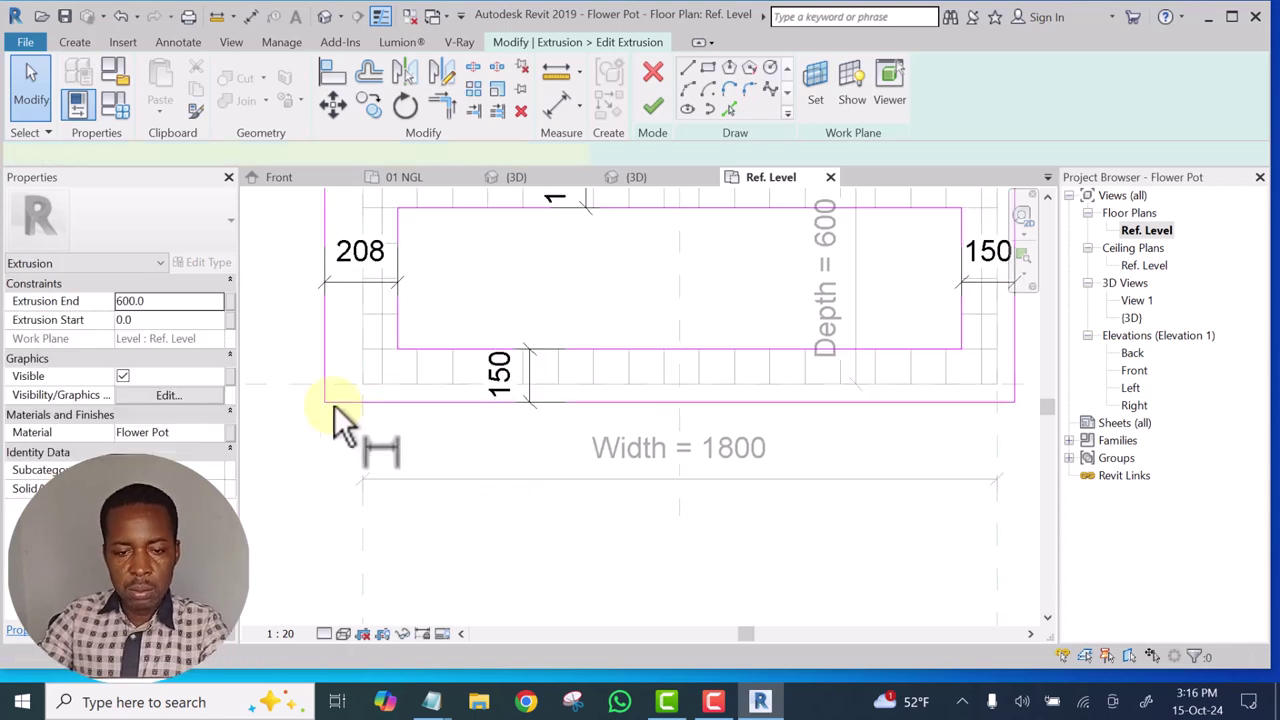
pyautogui.scroll(2, 396, 400)
pyautogui.scroll(1, 396, 397)
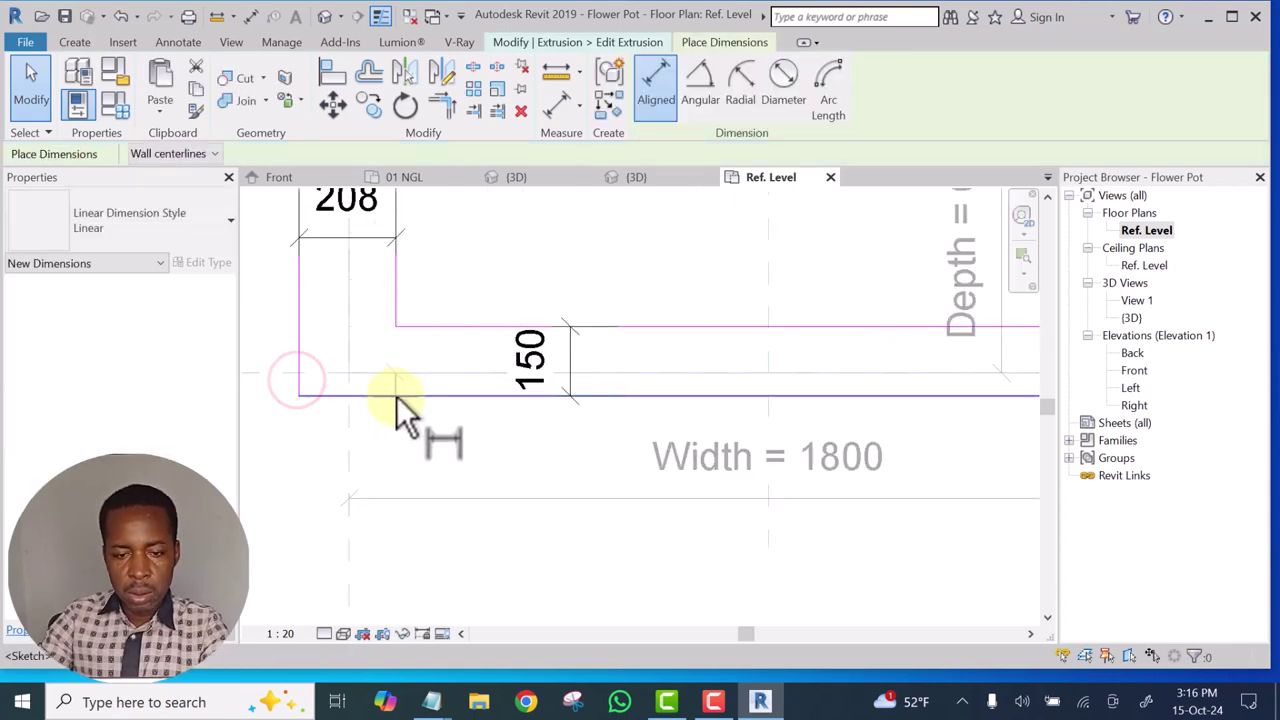
pyautogui.click(396, 397)
pyautogui.click(413, 445)
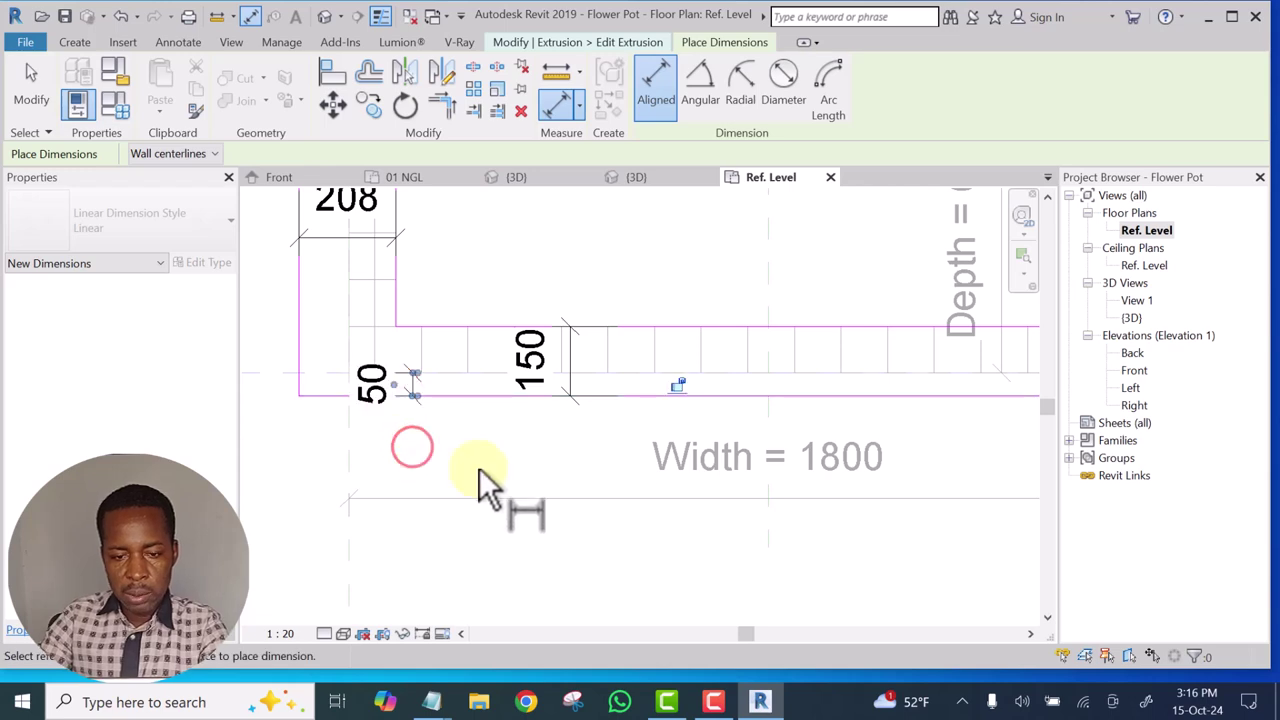
pyautogui.press('Escape')
pyautogui.press('Escape')
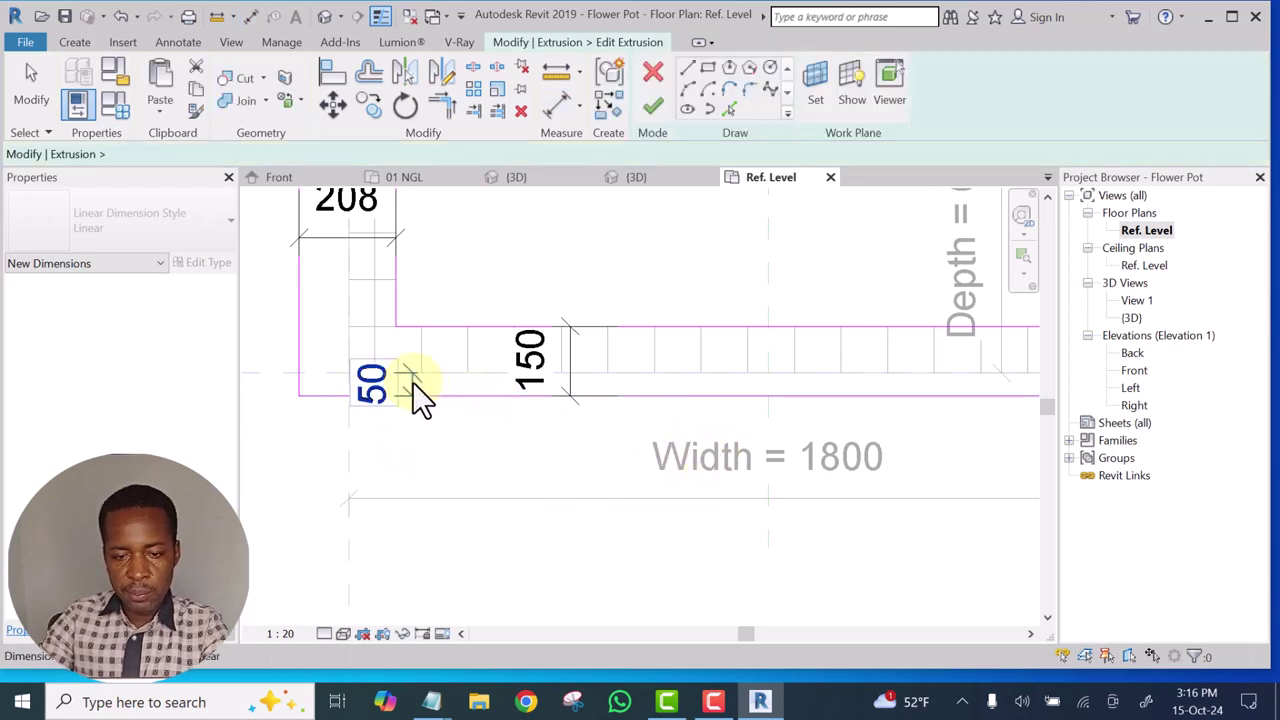
pyautogui.click(683, 381)
# Set the distance between the left lines of the inner and outer rectangles to 150
pyautogui.scroll(-5, 608, 450)
pyautogui.scroll(5, 472, 406)
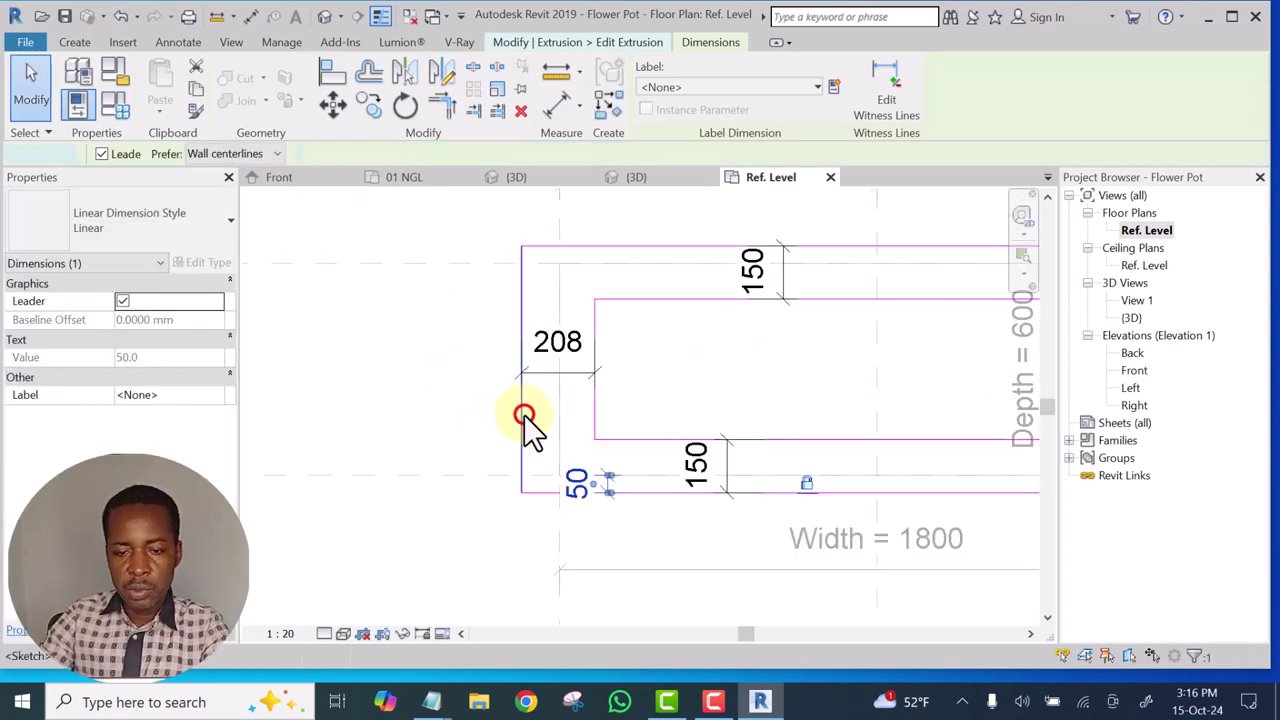
pyautogui.click(523, 414)
pyautogui.click(558, 345)
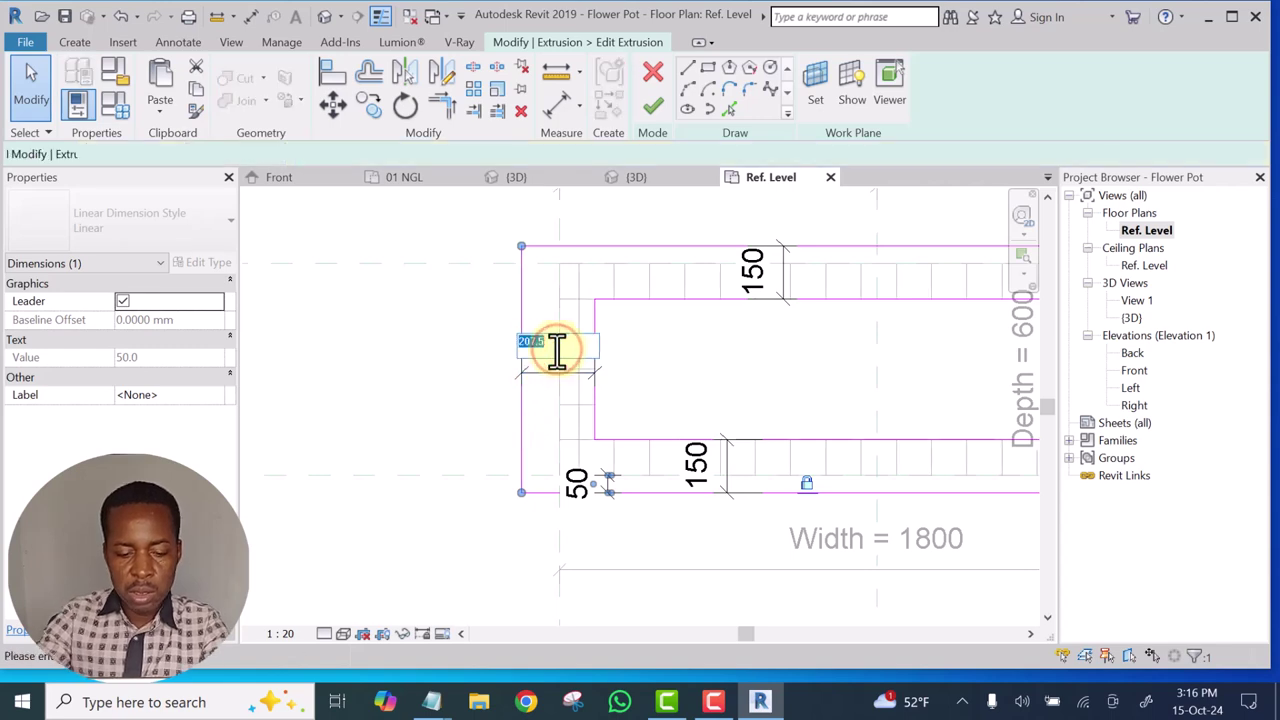
pyautogui.write('150')
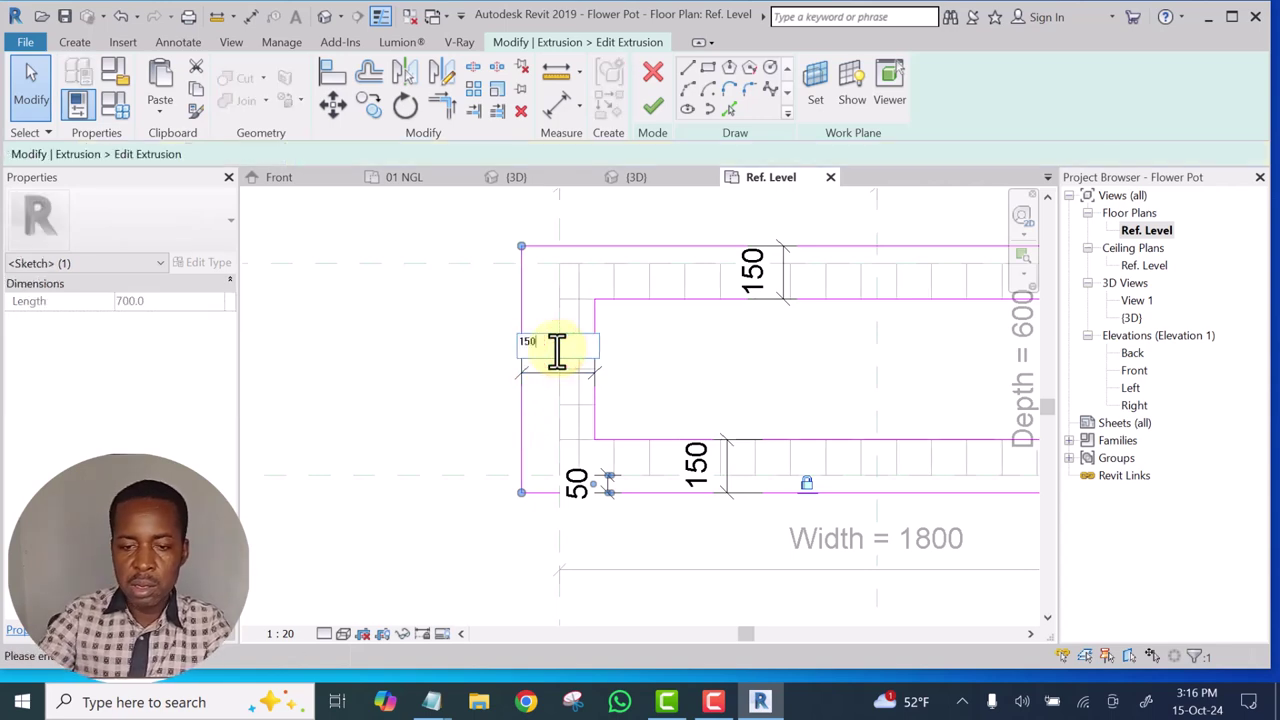
pyautogui.click(443, 419)
pyautogui.moveTo(431, 362); pyautogui.dragTo(462, 476, button='middle')
pyautogui.click(494, 404)
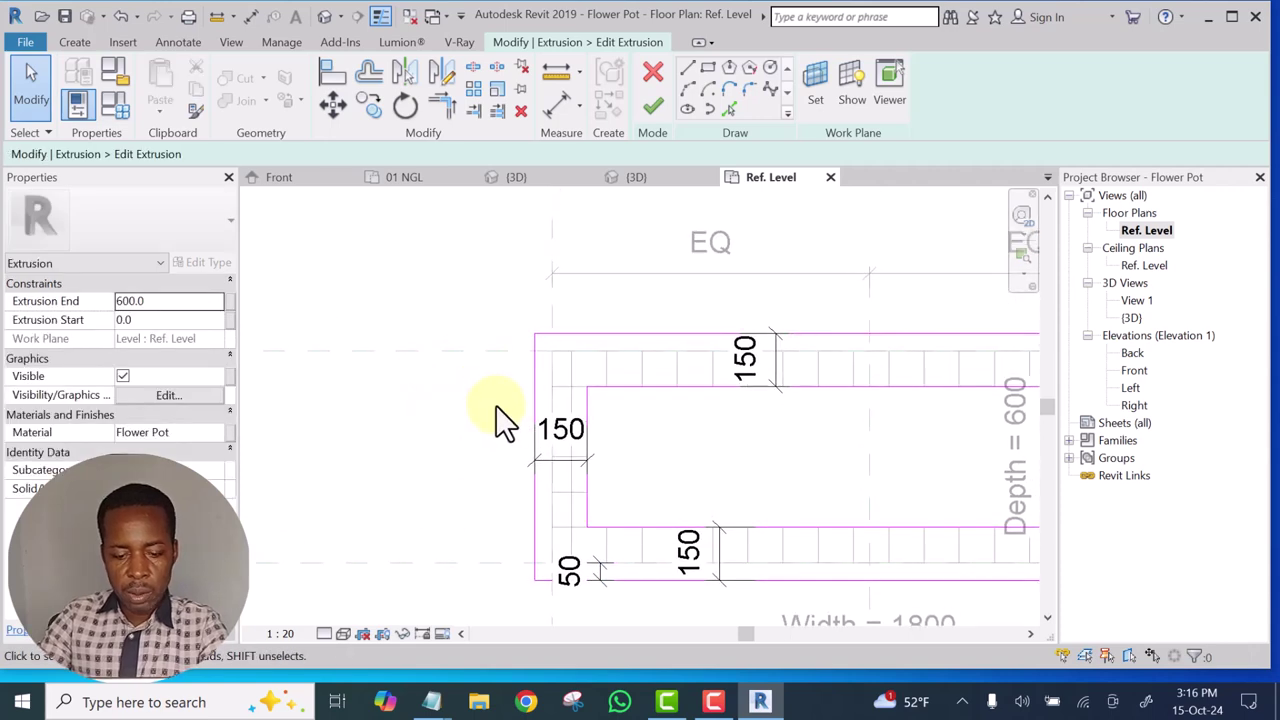
# Dimension the outer rectangle's left line from the left vertical reference plane, placing it near the sketch's upper-left corner
pyautogui.press('d')
pyautogui.press('i')
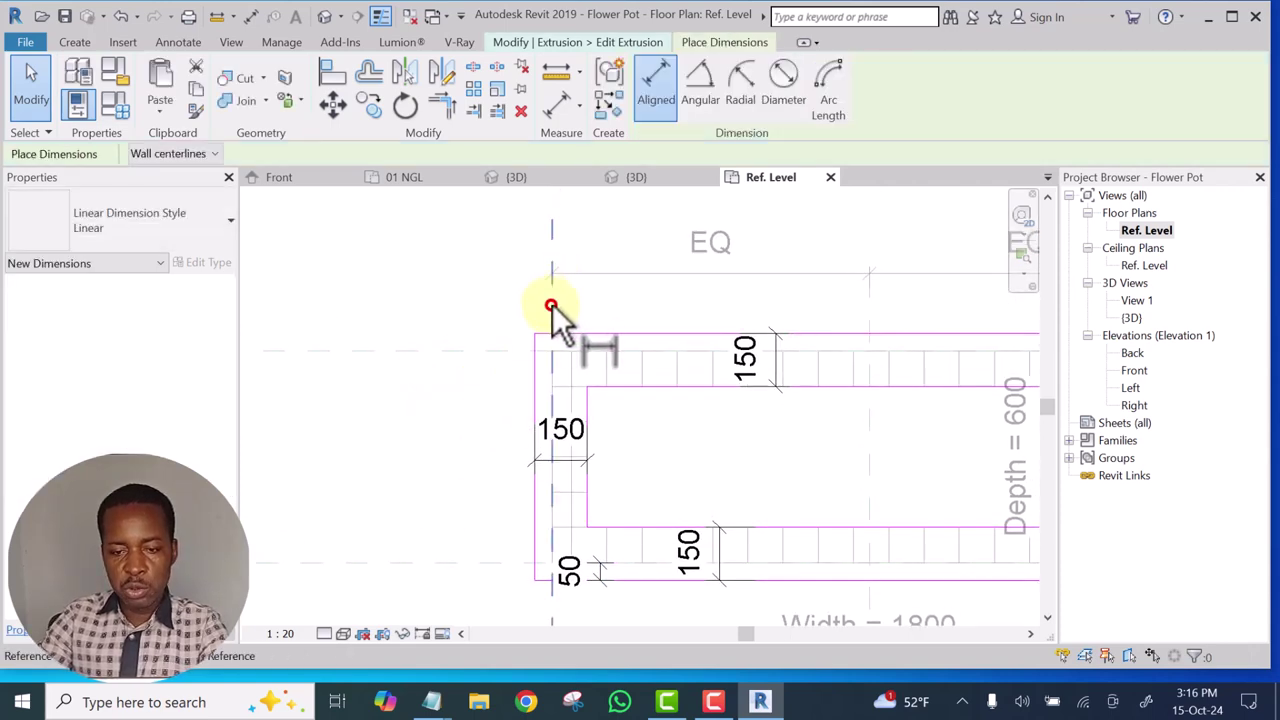
pyautogui.scroll(3, 533, 375)
pyautogui.click(536, 372)
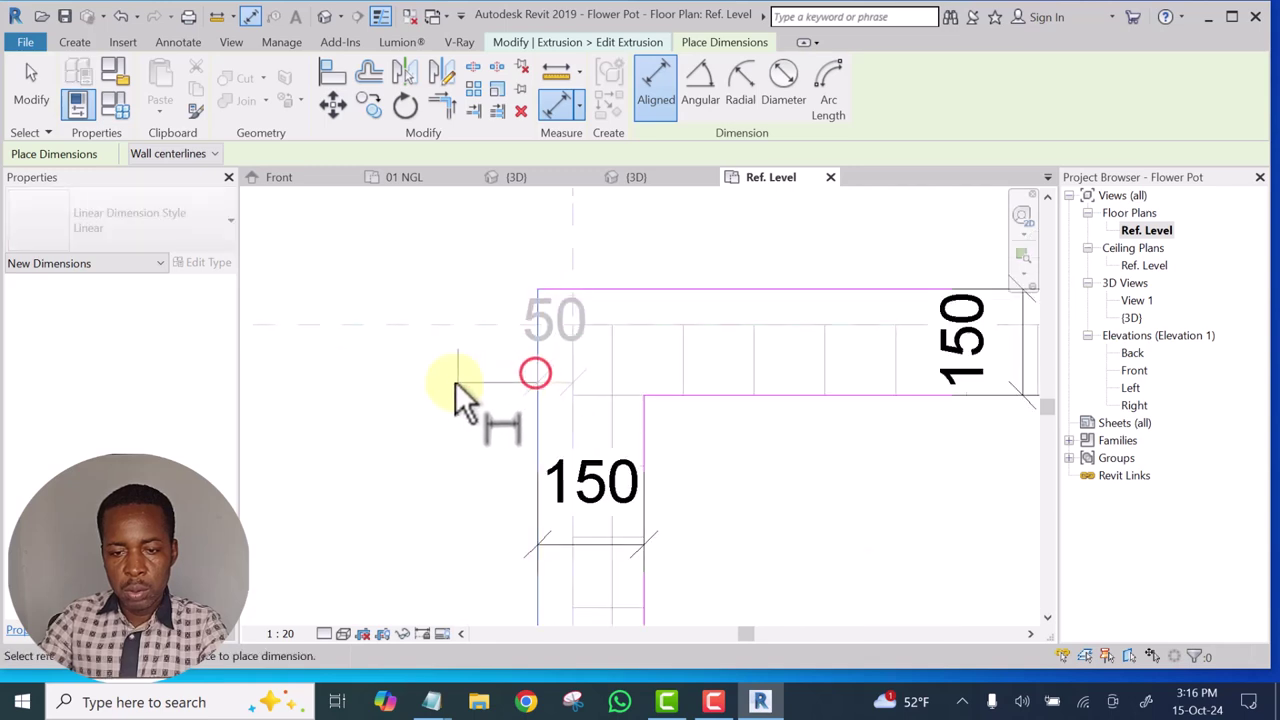
pyautogui.click(456, 382)
pyautogui.scroll(-1, 540, 437)
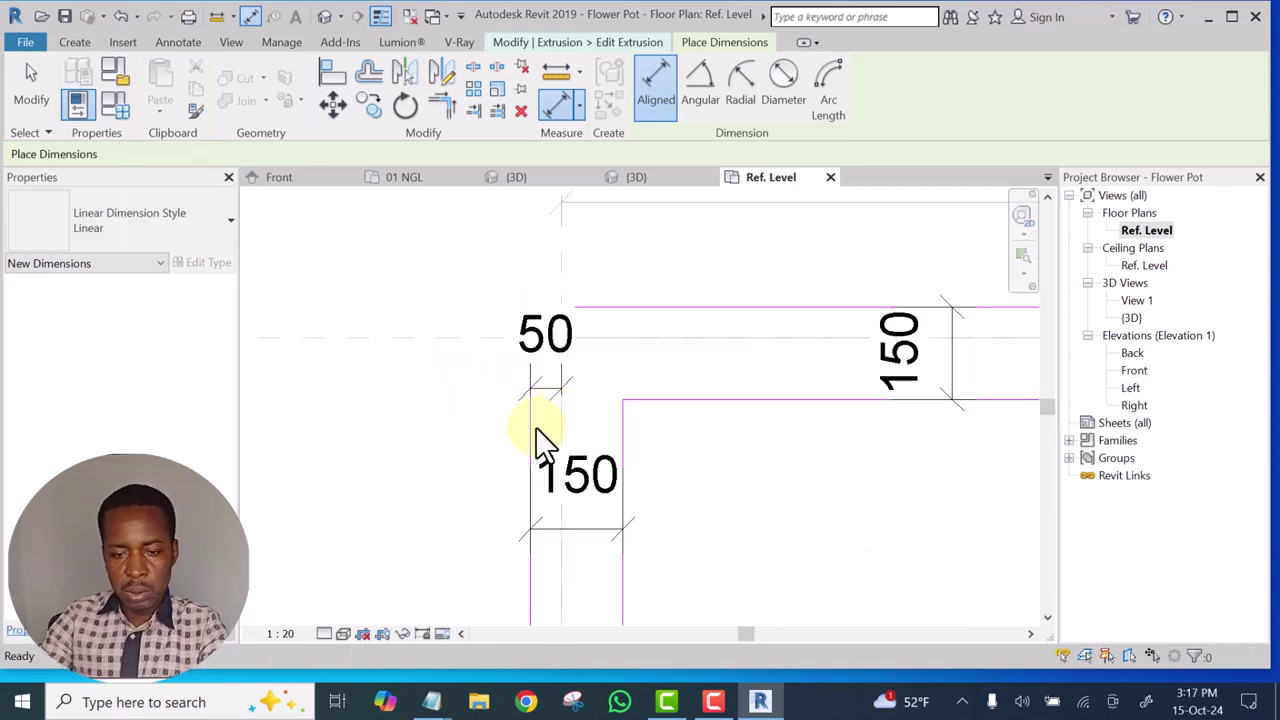
pyautogui.press('Escape')
pyautogui.press('Escape')
# Lock the 50 dimension between the outer rectangle's left line and the left reference plane
pyautogui.click(530, 428)
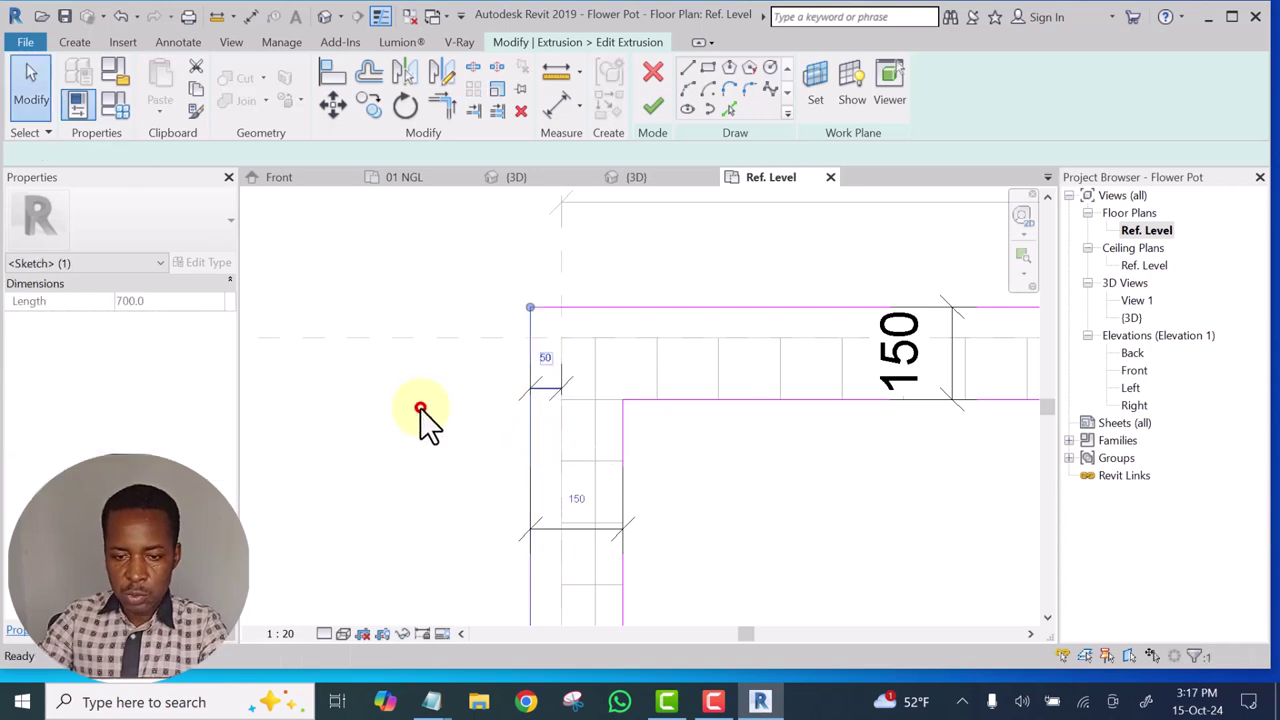
pyautogui.click(420, 408)
pyautogui.click(544, 380)
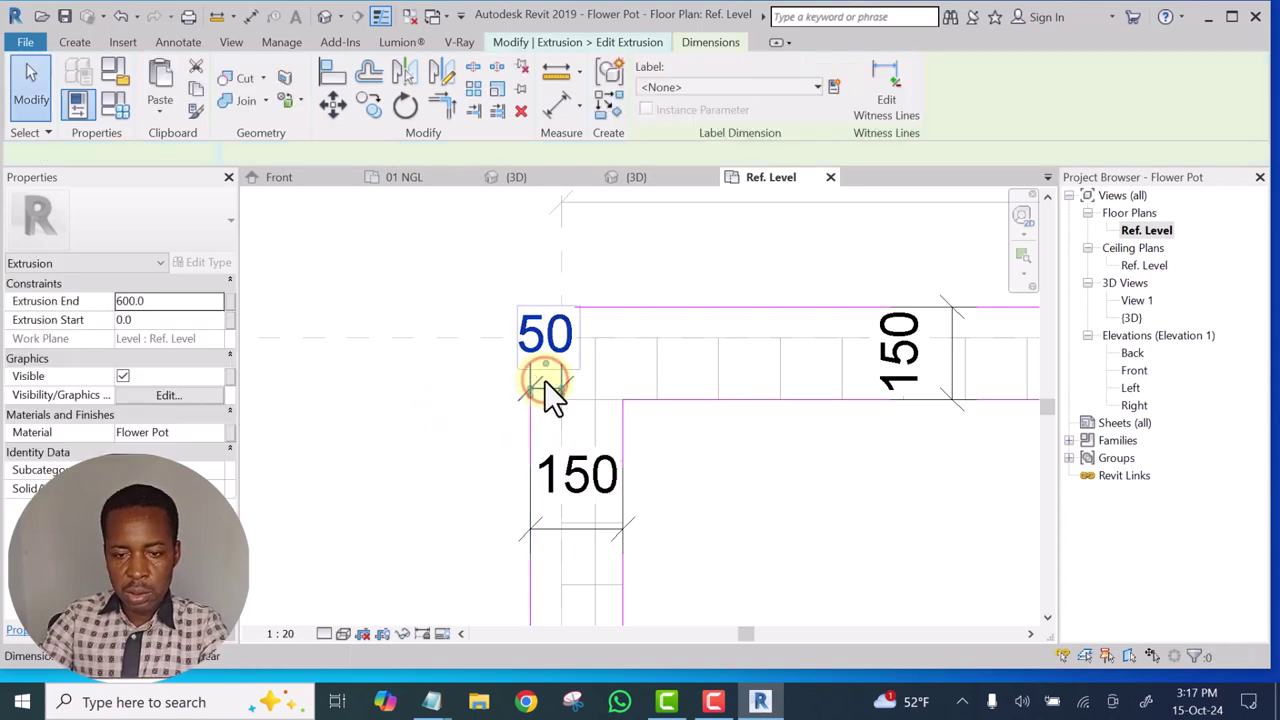
pyautogui.scroll(-3, 544, 380)
pyautogui.scroll(-2, 545, 442)
pyautogui.scroll(1, 544, 447)
pyautogui.click(544, 447)
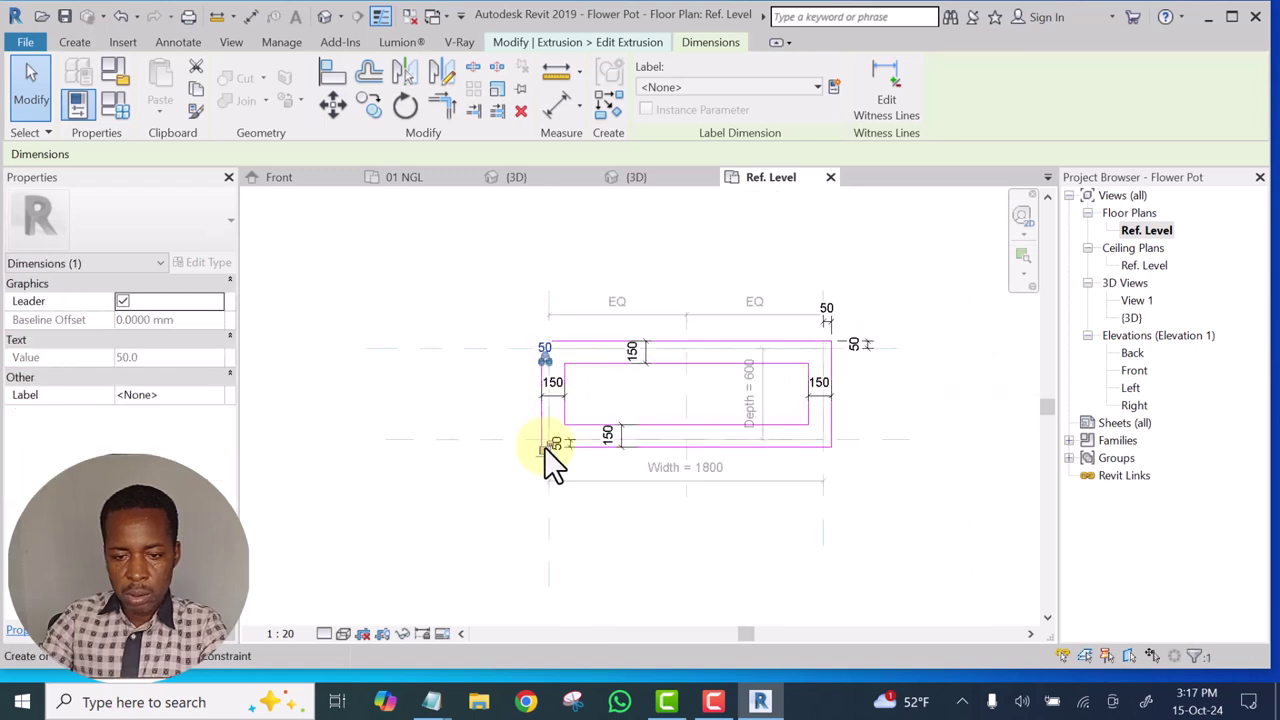
pyautogui.click(603, 527)
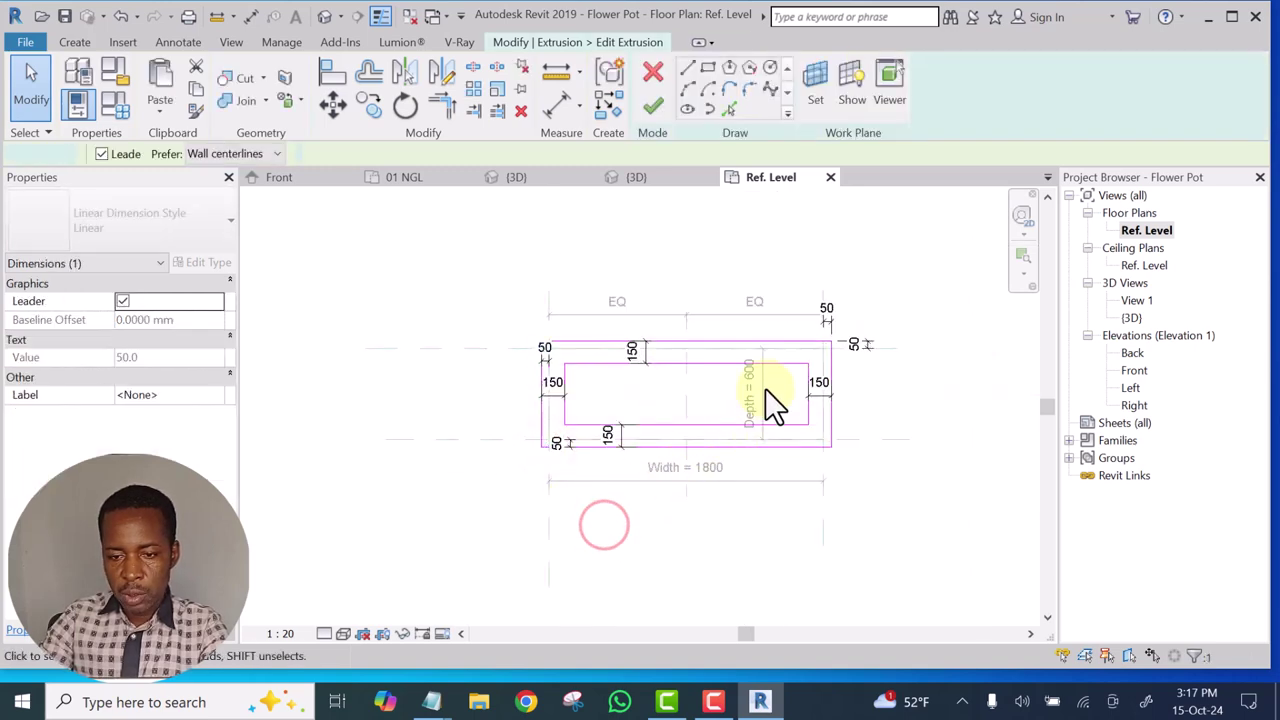
# Duplicate the Default material for the rim extrusion and name the copy Coping
pyautogui.scroll(3, 760, 385)
pyautogui.scroll(-2, 737, 395)
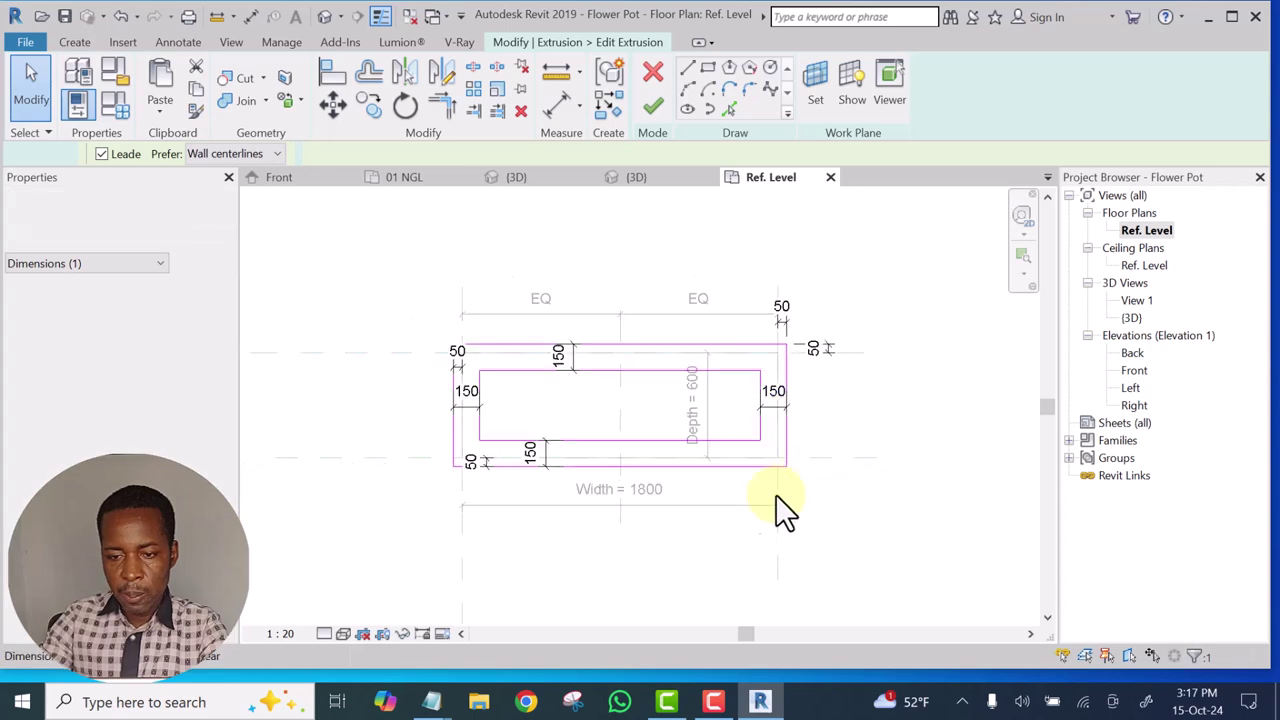
pyautogui.click(600, 425)
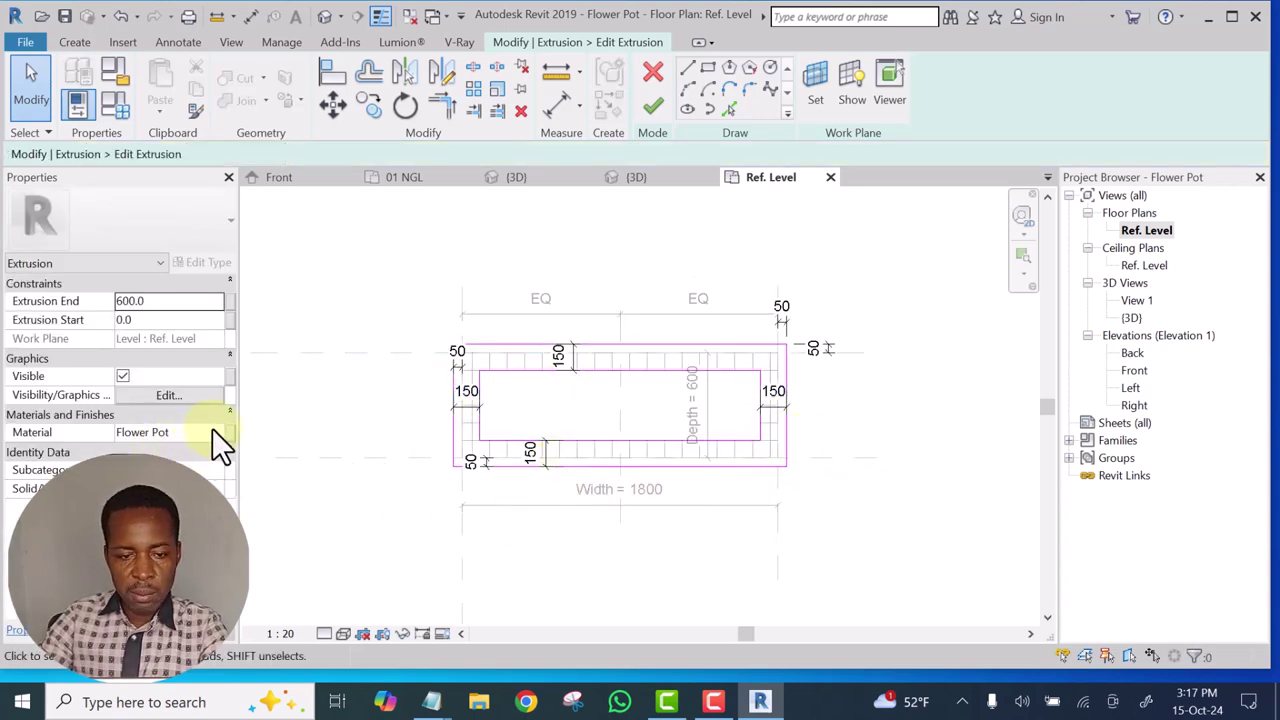
pyautogui.click(214, 429)
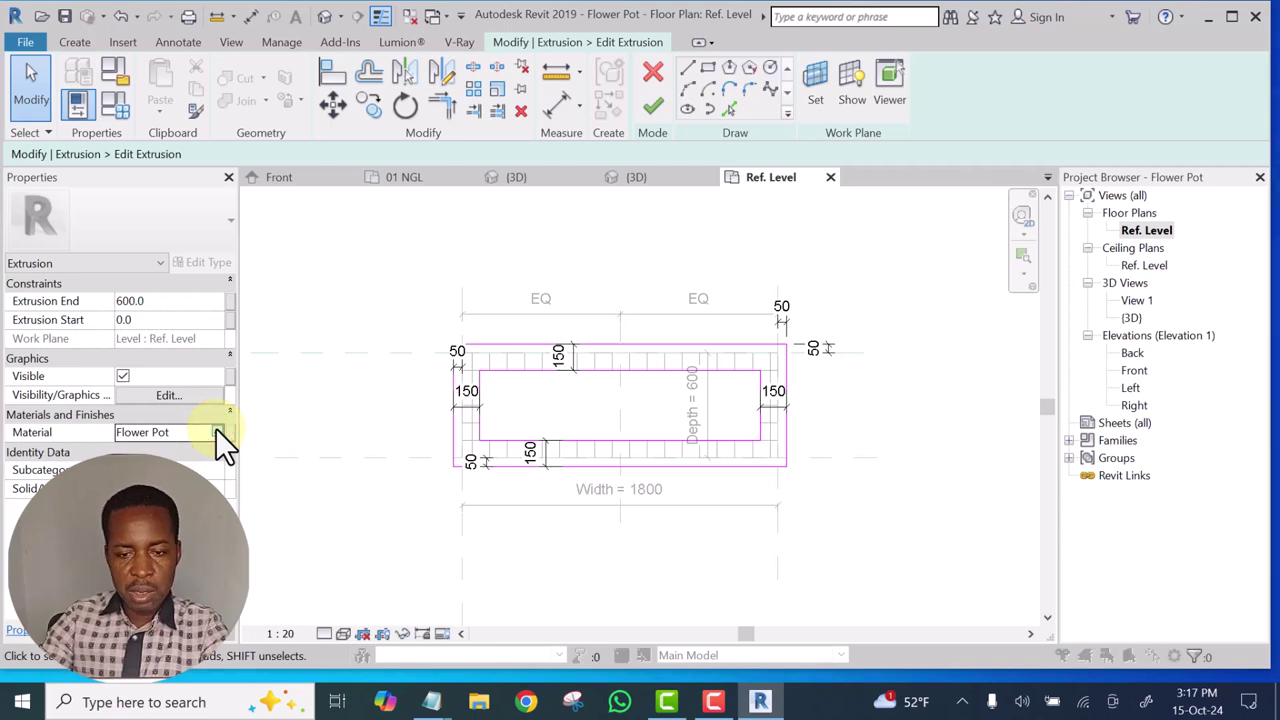
pyautogui.click(217, 431)
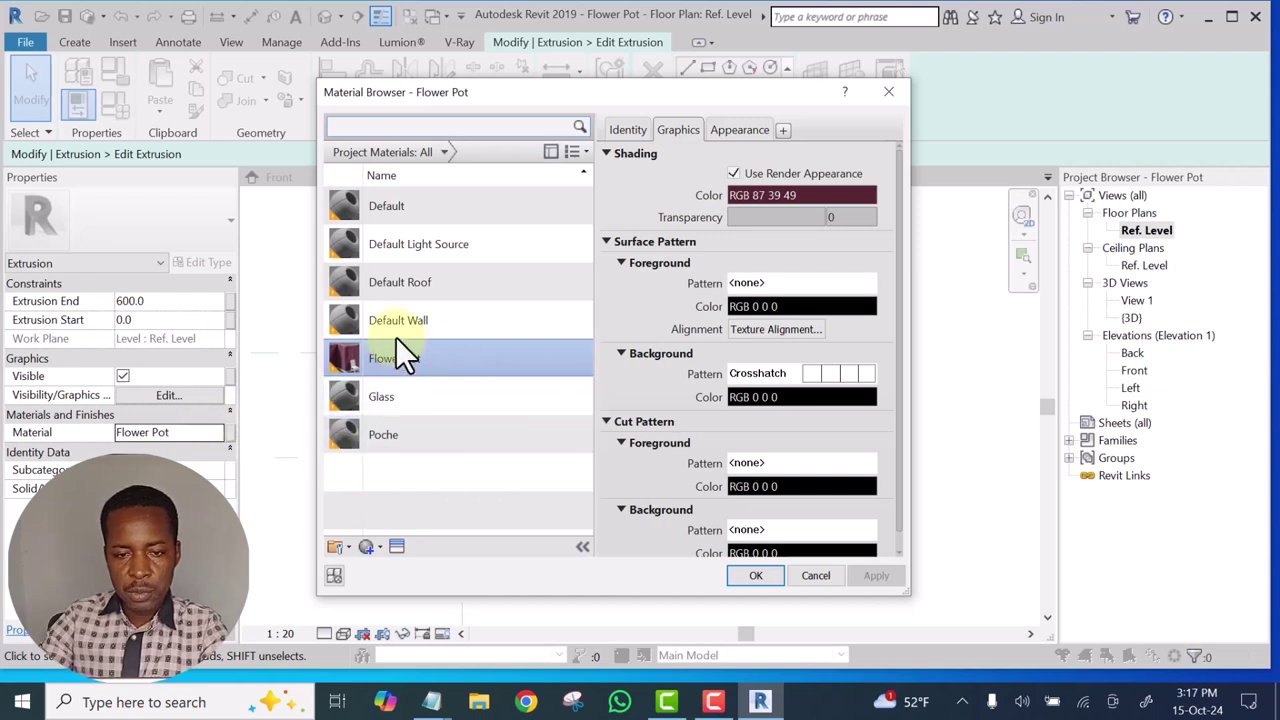
pyautogui.click(387, 205)
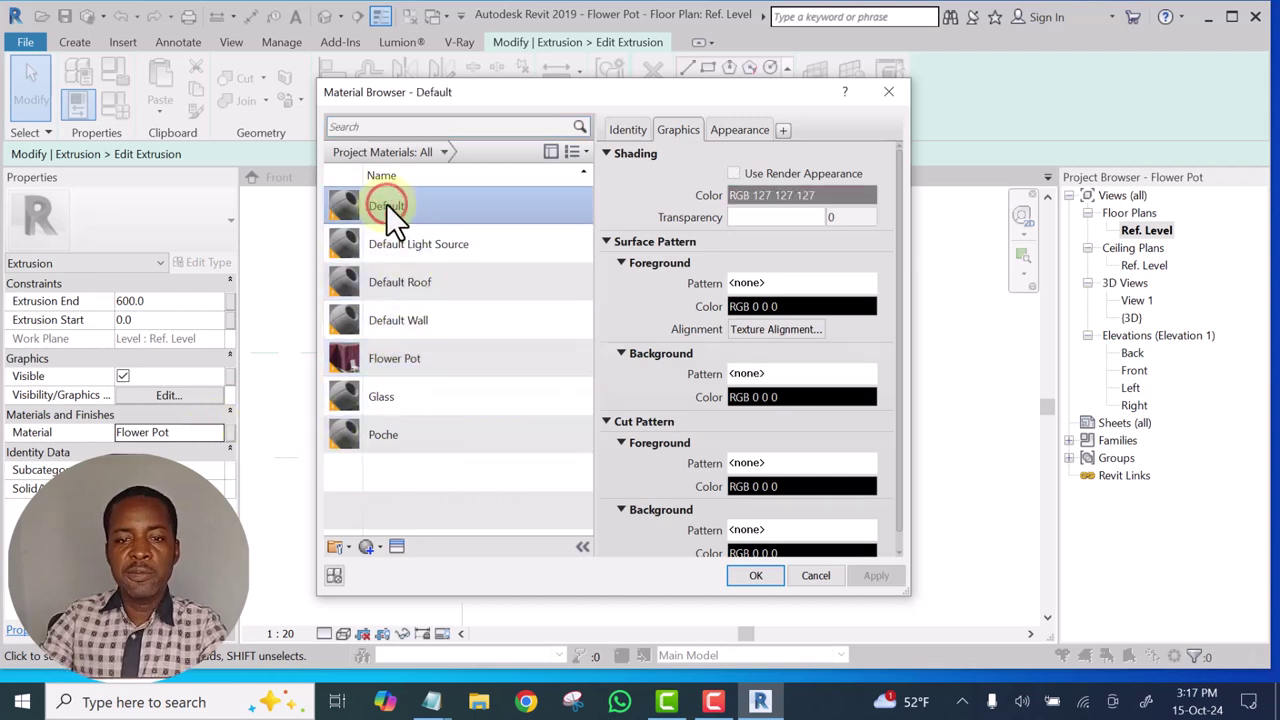
pyautogui.rightClick(386, 205)
pyautogui.click(432, 239)
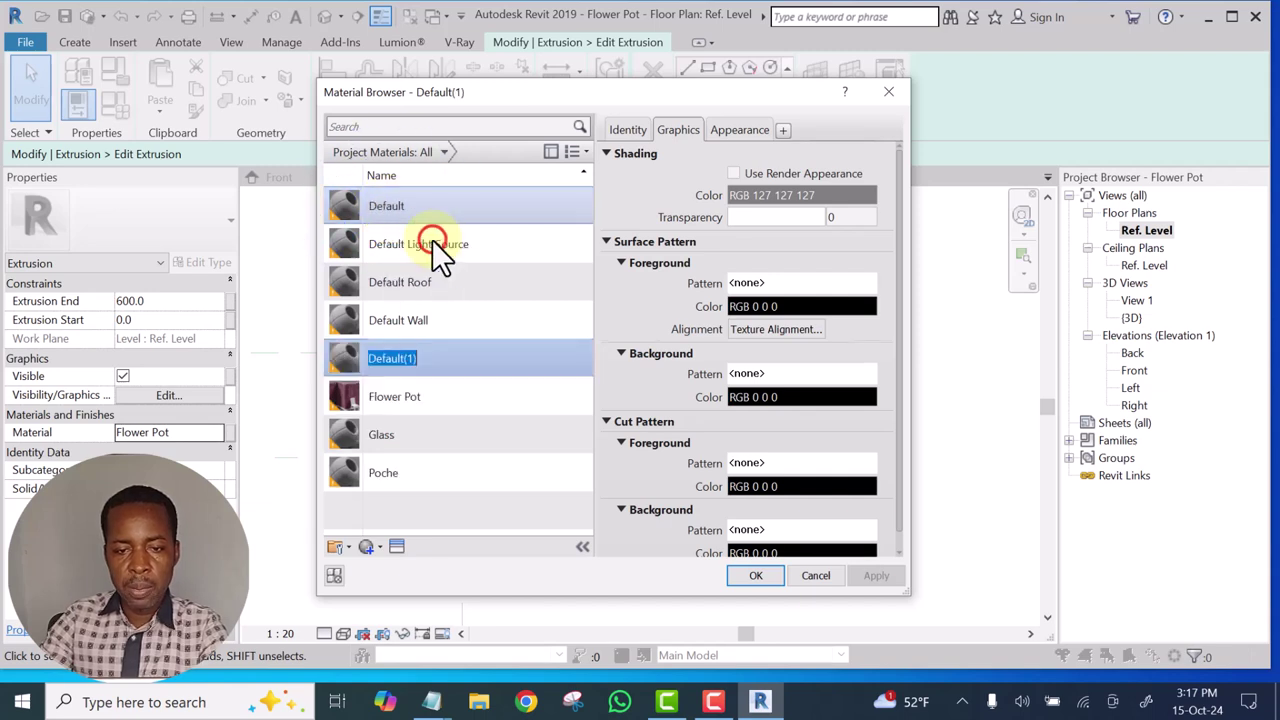
pyautogui.write('C')
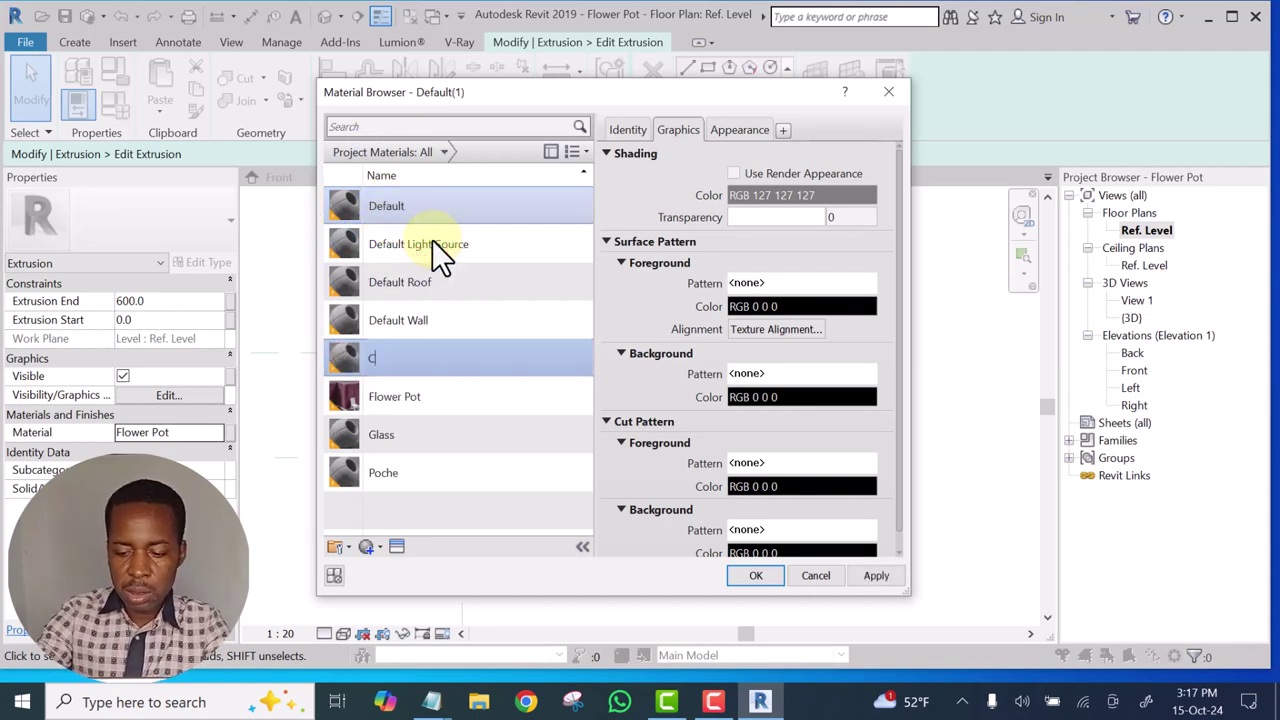
pyautogui.write('oping')
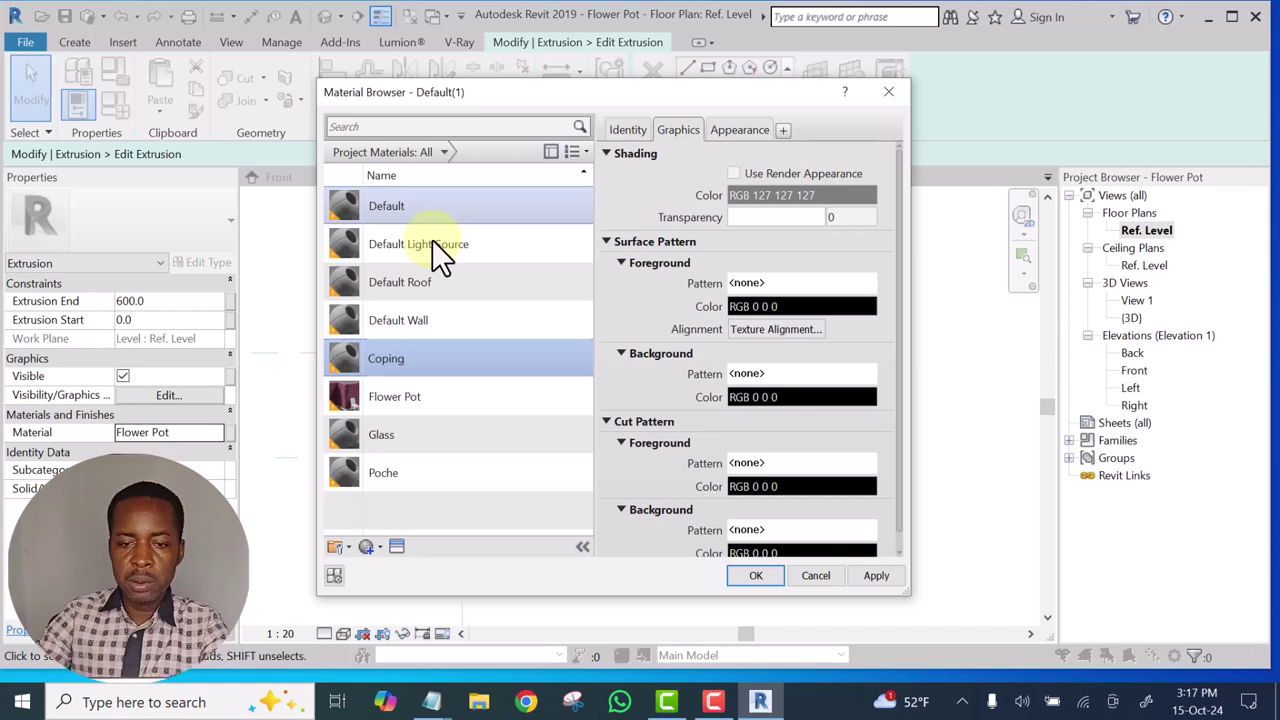
# Set the Coping material's shading color to white (RGB 255 255 255) and assign the material to the extrusion
pyautogui.click(779, 192)
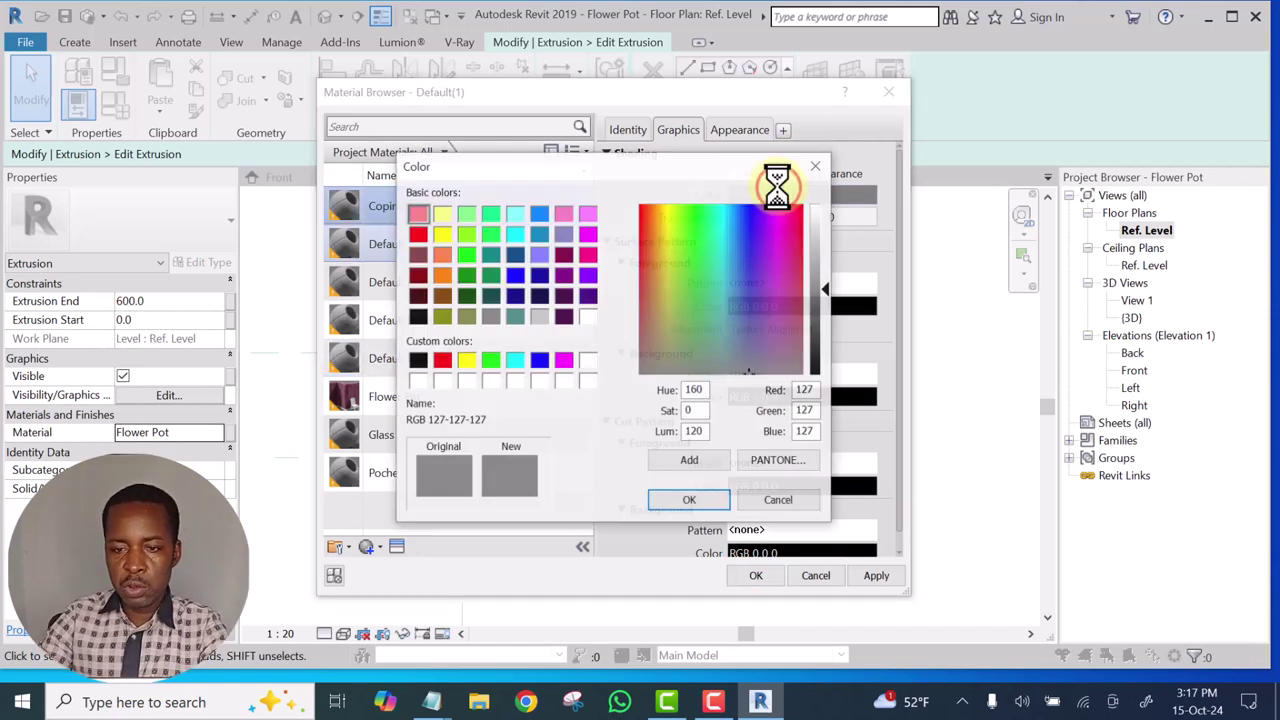
pyautogui.click(583, 362)
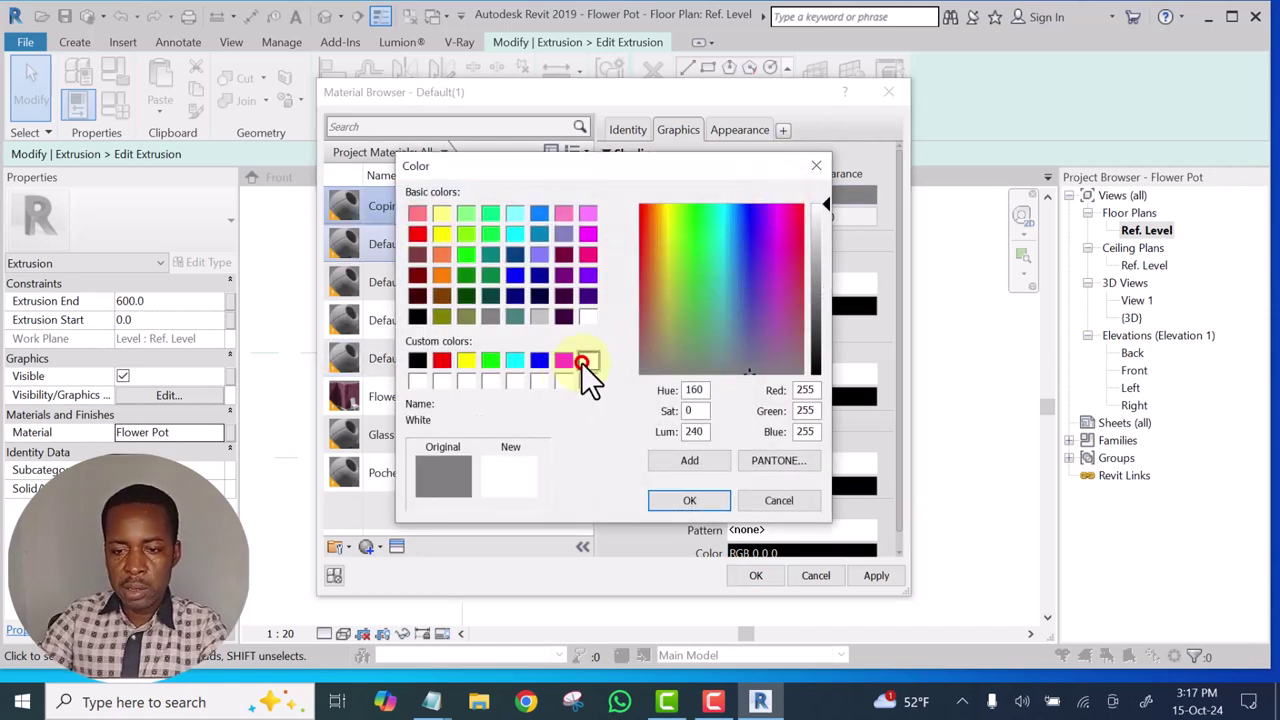
pyautogui.click(689, 500)
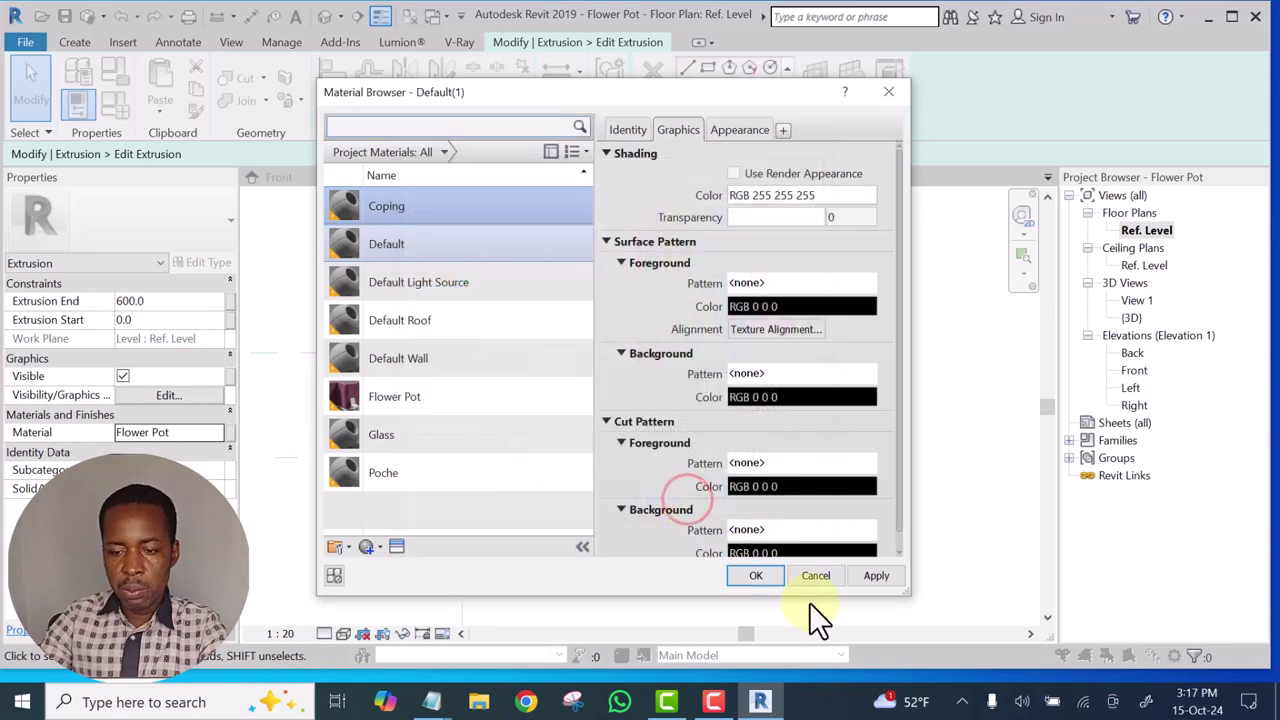
pyautogui.click(876, 575)
pyautogui.click(757, 578)
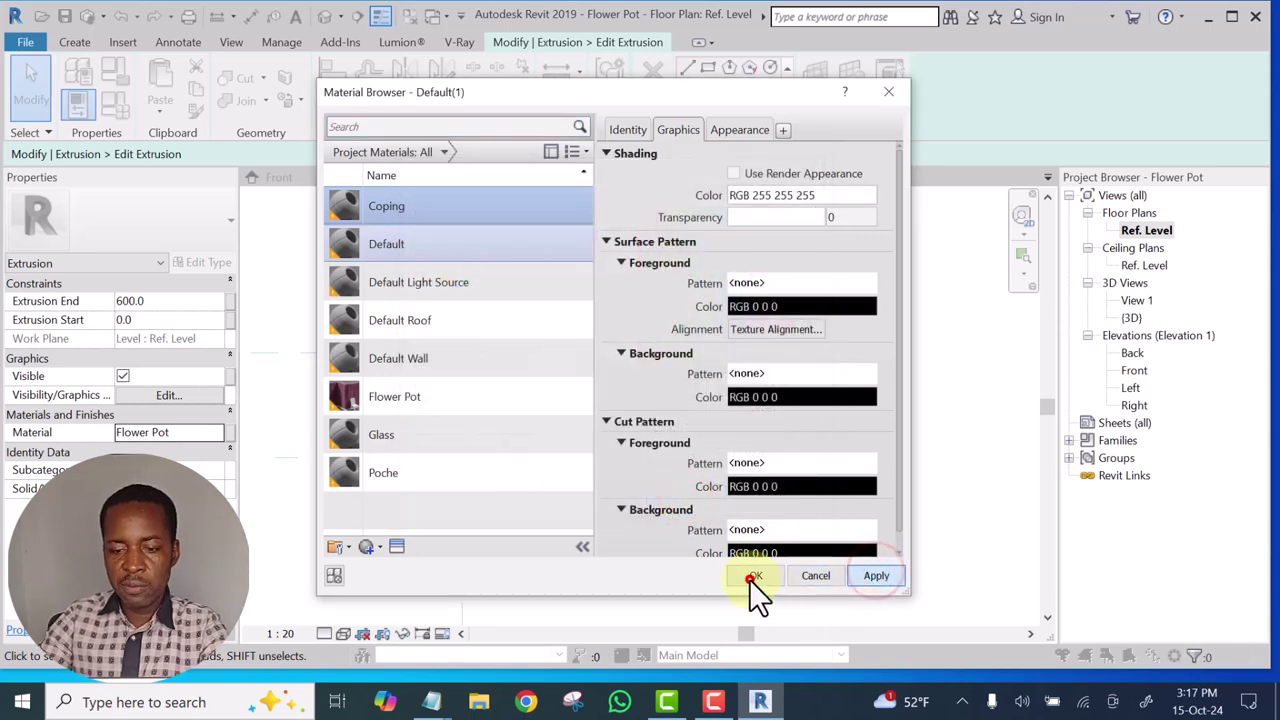
pyautogui.scroll(4, 730, 376)
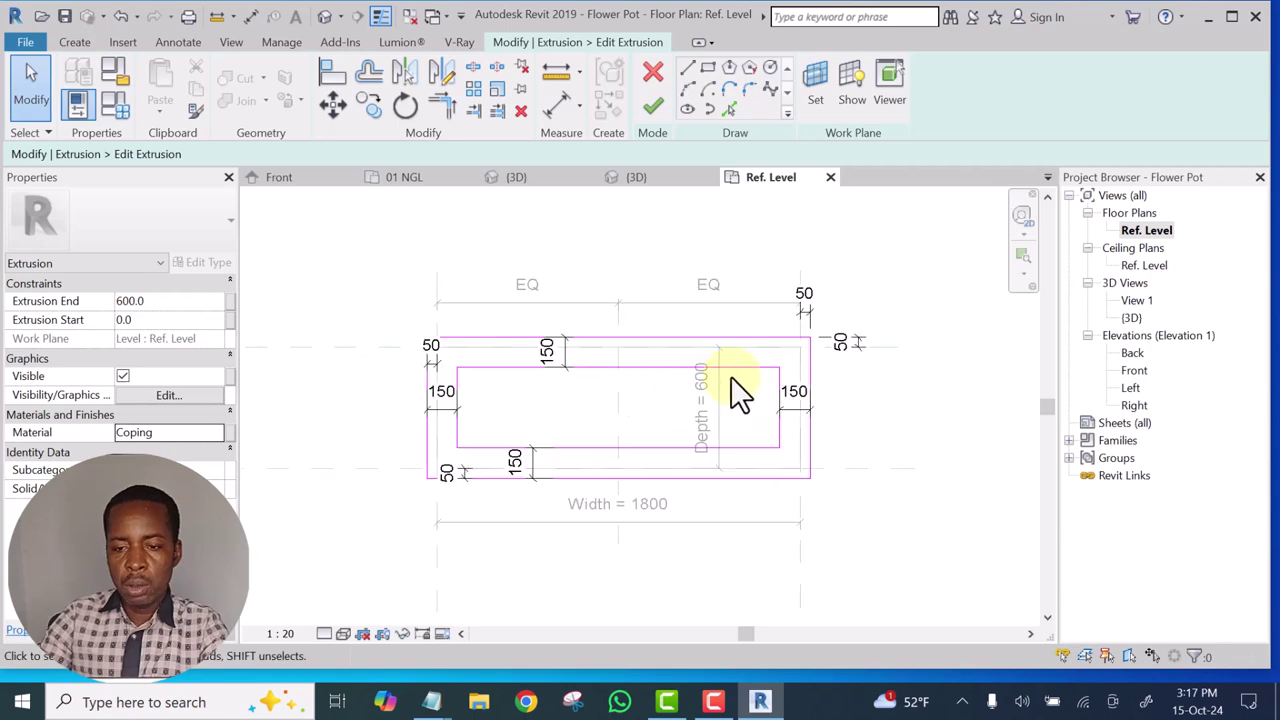
# Finish the coping rim's extrusion sketch and inspect the rim around the pot in the default 3D view
pyautogui.click(652, 106)
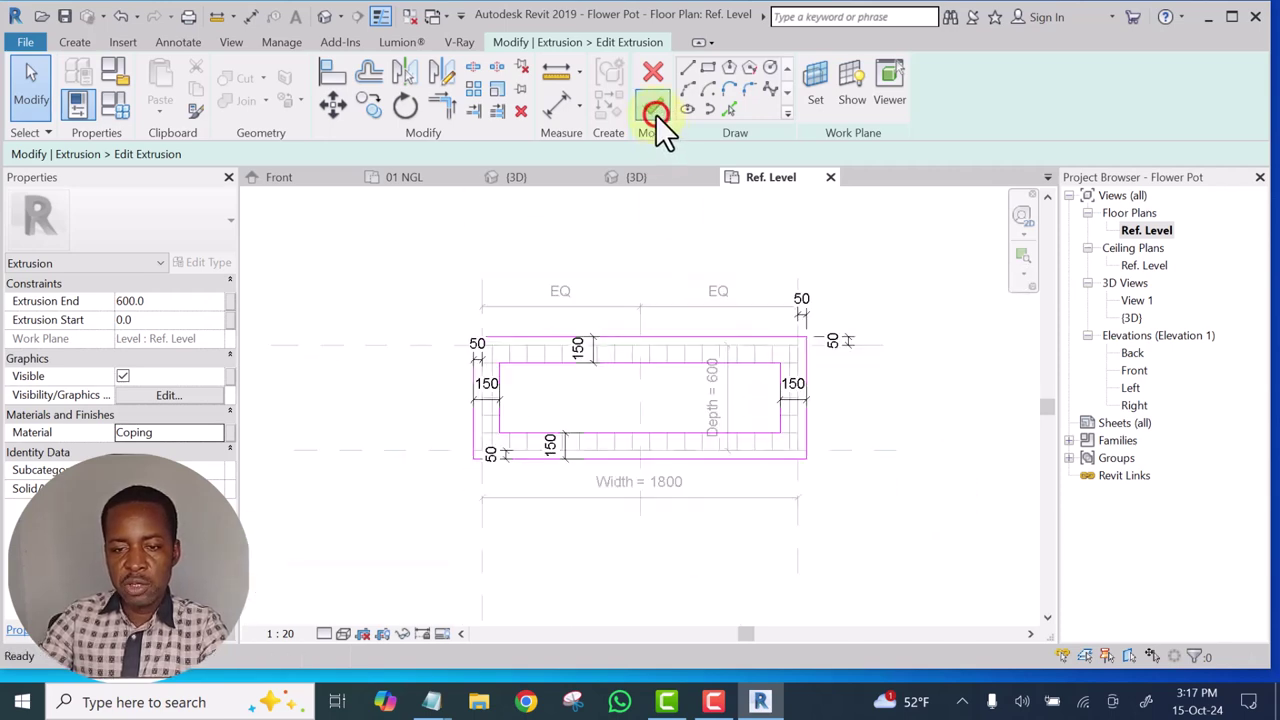
pyautogui.click(326, 17)
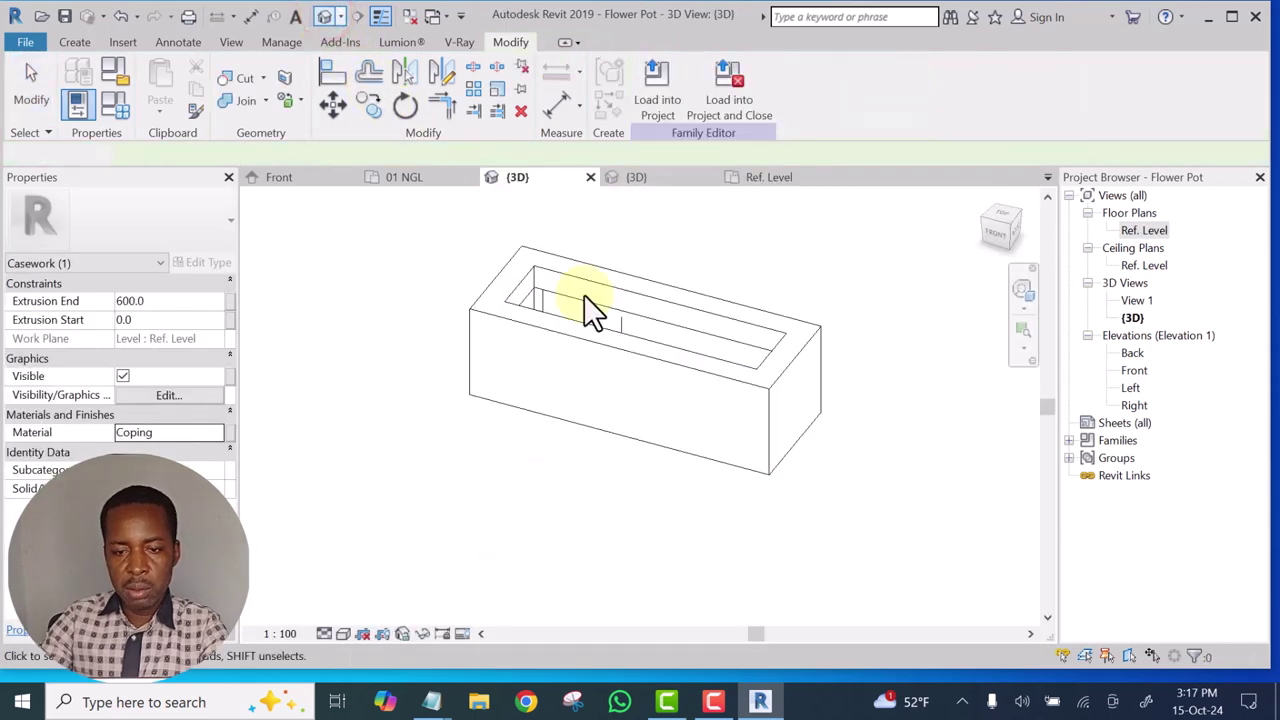
pyautogui.scroll(2, 638, 347)
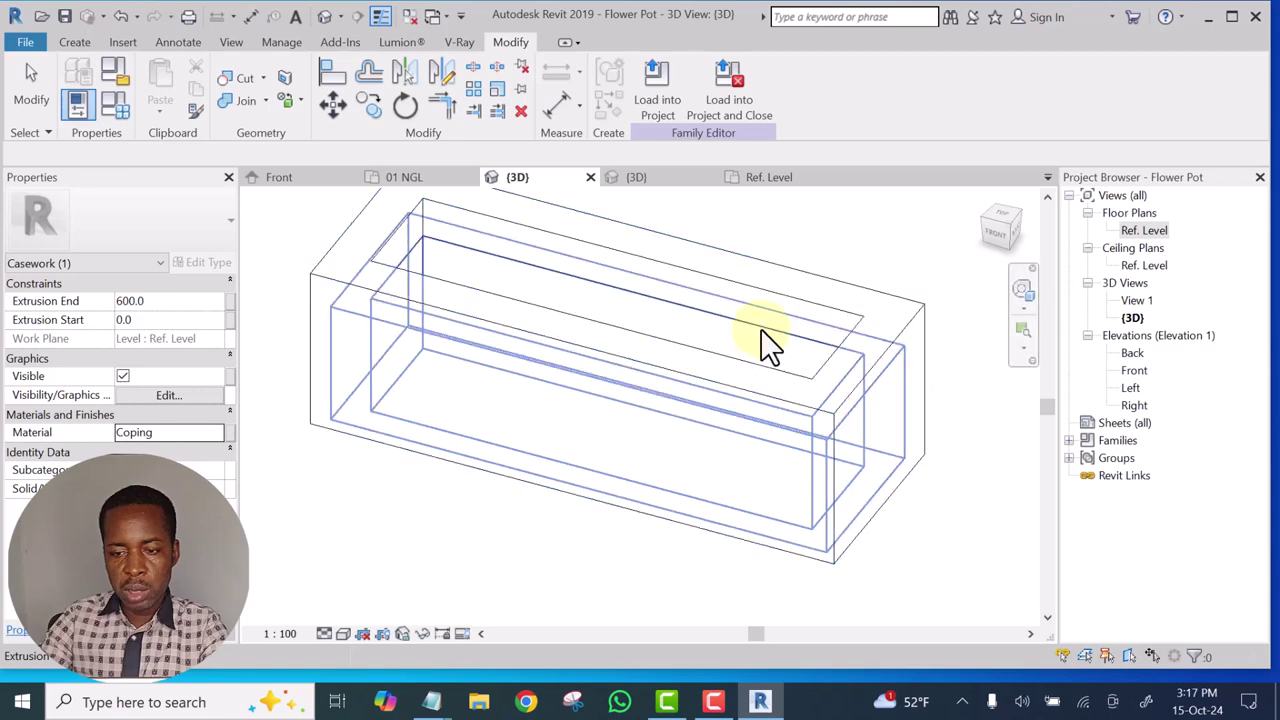
pyautogui.scroll(-2, 682, 404)
pyautogui.keyDown('shift'); pyautogui.moveTo(520, 220); pyautogui.dragTo(806, 471, button='middle'); pyautogui.keyUp('shift')
pyautogui.press('Escape')
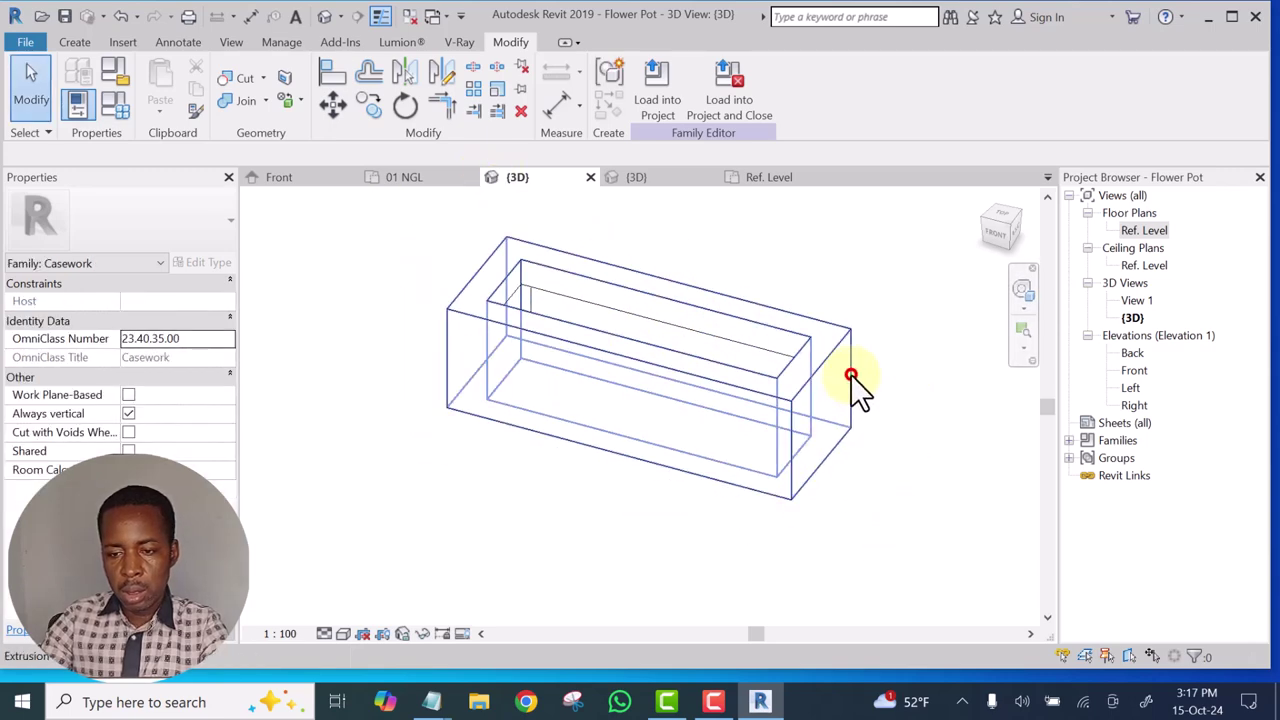
# Raise the bottom face of the coping extrusion to an extrusion start of about 365.8, working from the front in 3D
pyautogui.click(850, 374)
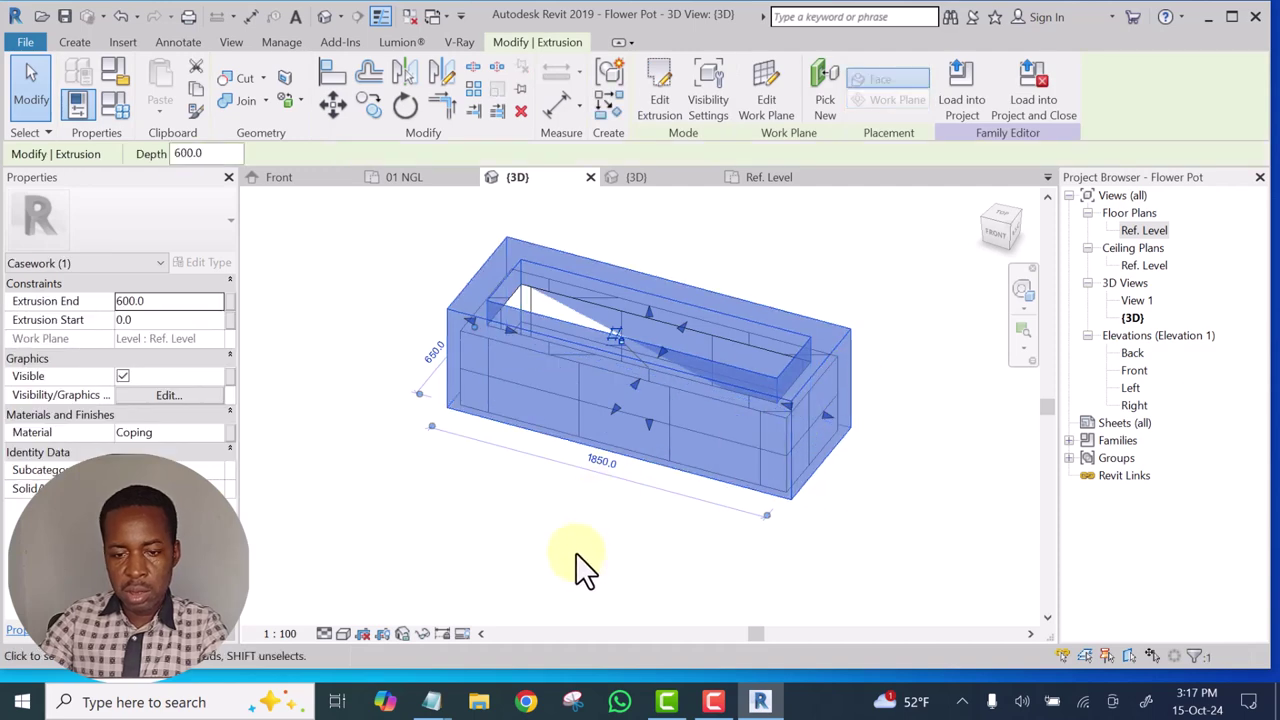
pyautogui.keyDown('shift'); pyautogui.moveTo(584, 569); pyautogui.dragTo(648, 450, button='middle'); pyautogui.keyUp('shift')
pyautogui.moveTo(650, 435); pyautogui.dragTo(644, 341)
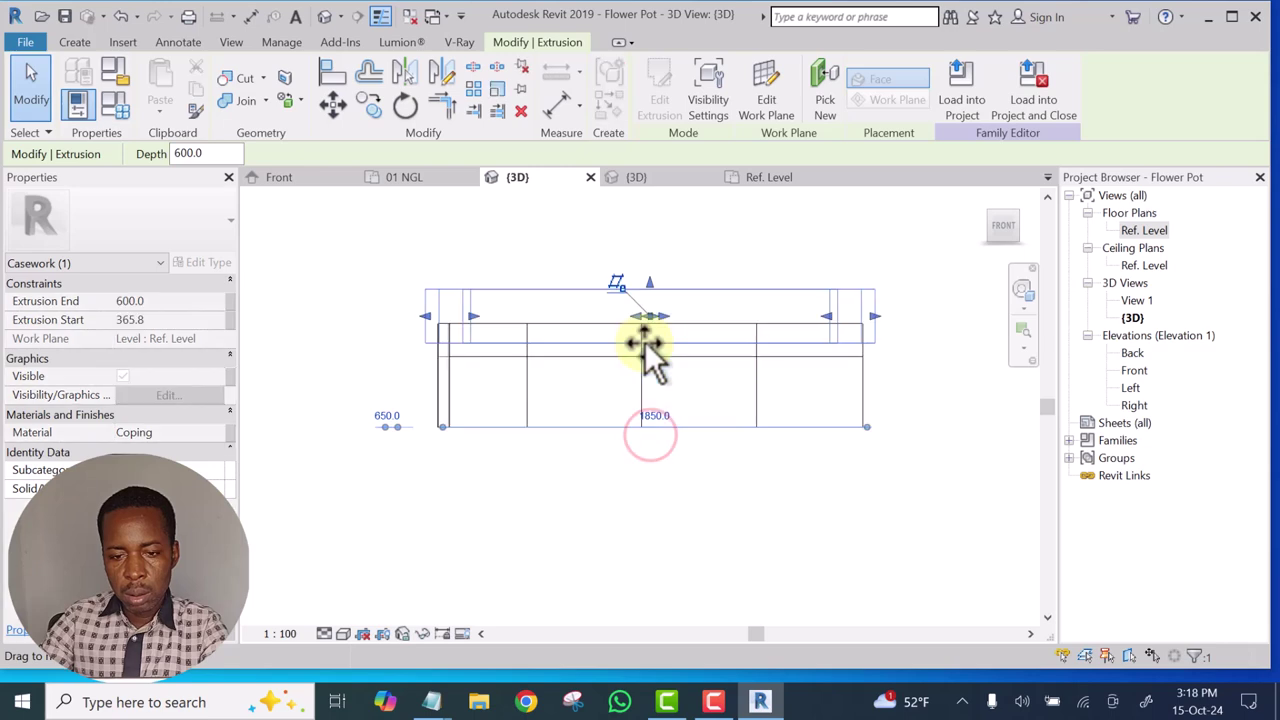
pyautogui.moveTo(686, 517); pyautogui.dragTo(677, 526, button='middle')
# Open the Front elevation and stretch the coping extrusion's bottom face slightly further down over the pot walls
pyautogui.doubleClick(1133, 370)
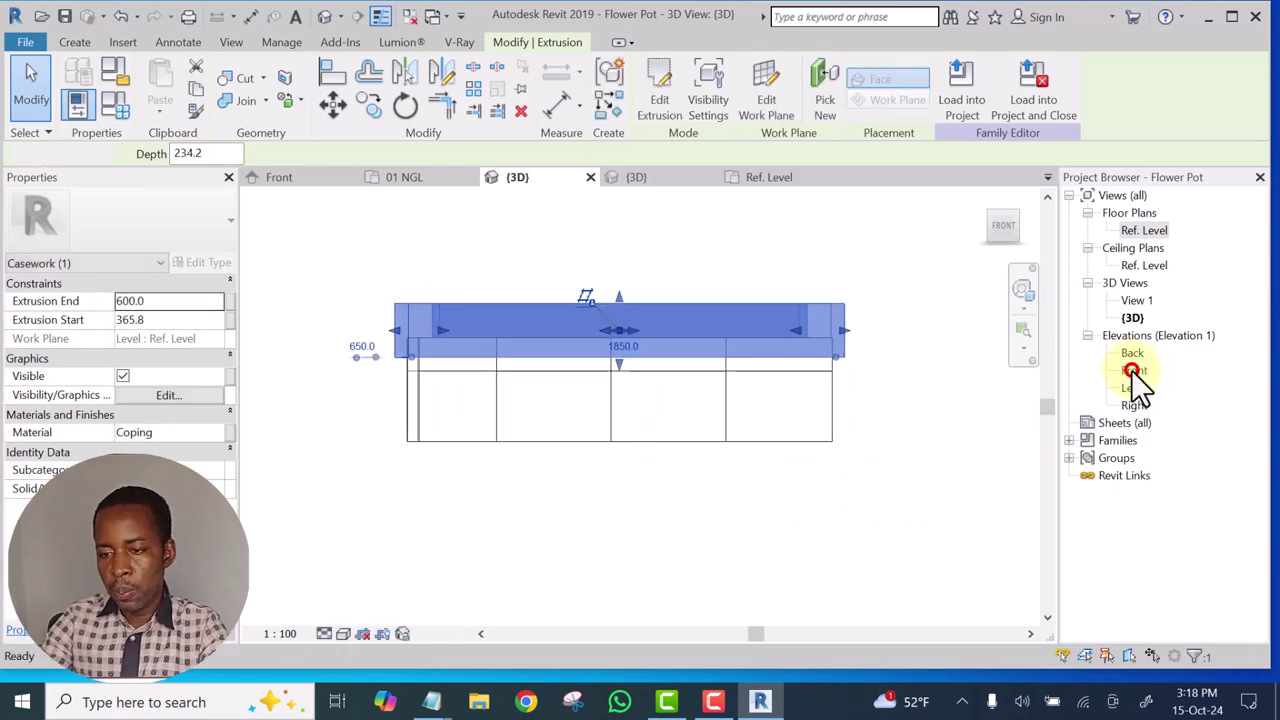
pyautogui.scroll(3, 808, 370)
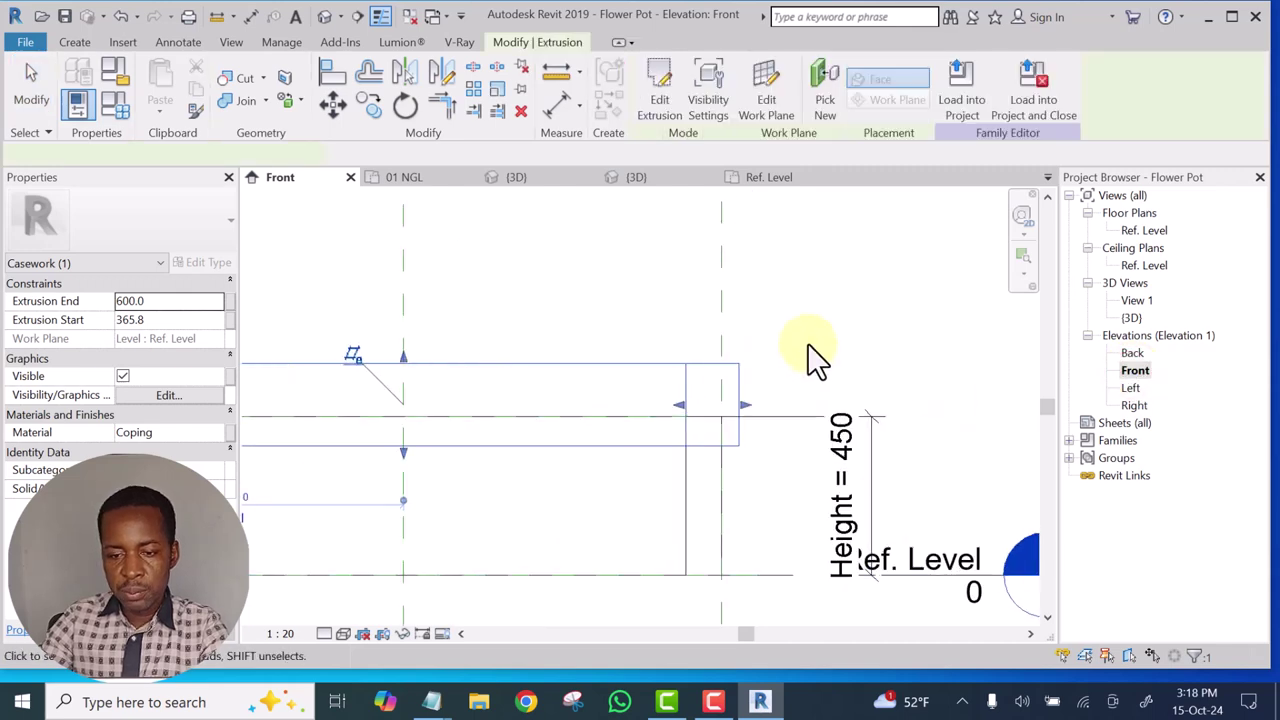
pyautogui.scroll(-2, 849, 337)
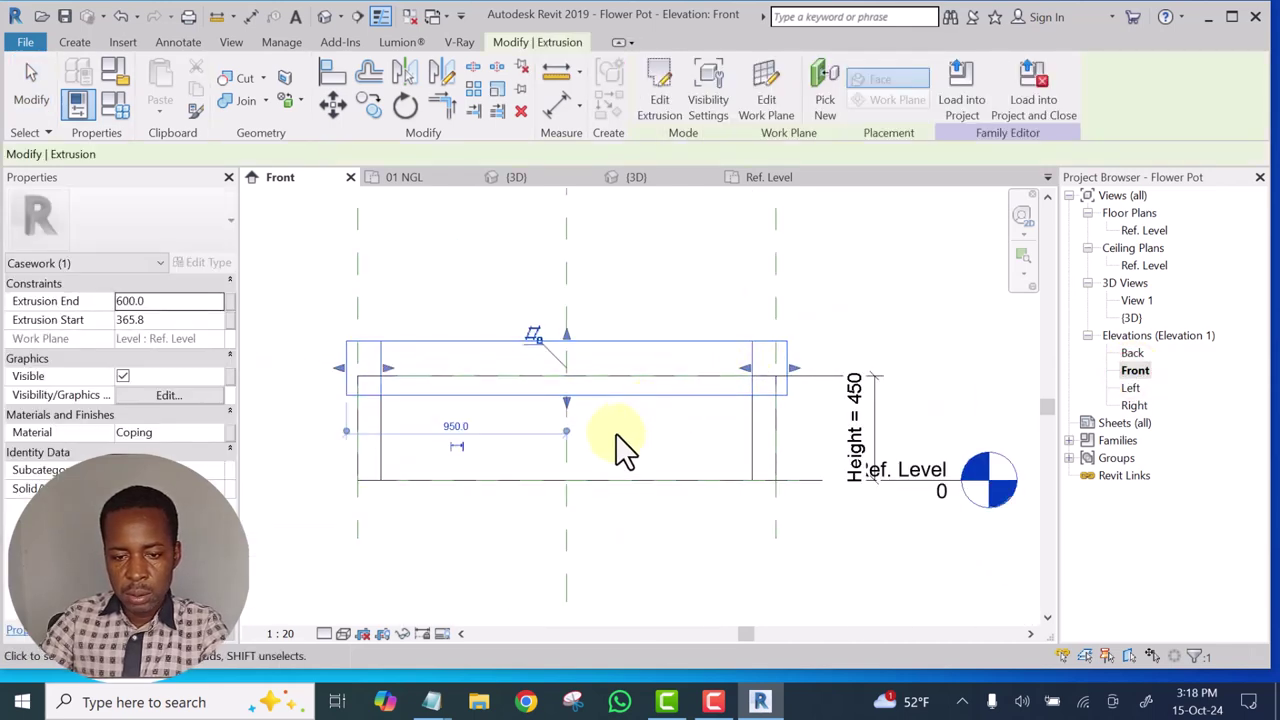
pyautogui.scroll(2, 602, 383)
pyautogui.moveTo(560, 405); pyautogui.dragTo(558, 428)
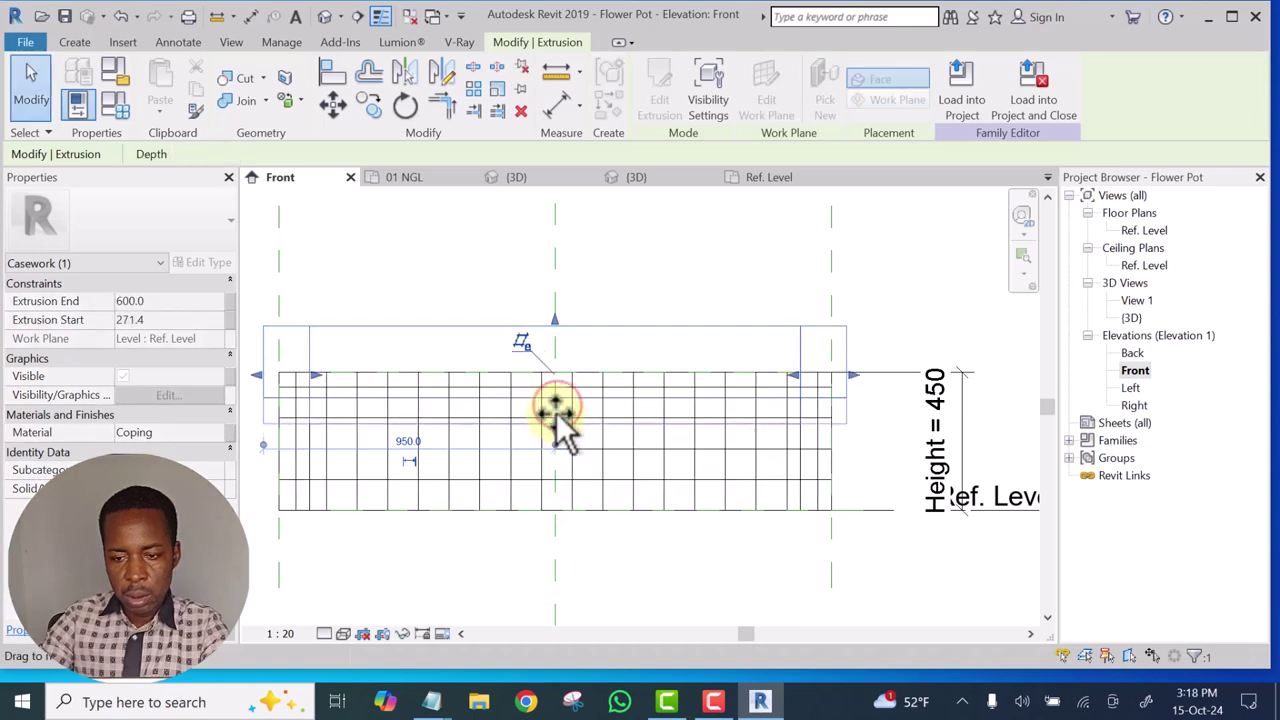
pyautogui.click(646, 267)
# Move the Height dimension closer to the right side of the pot in the Front elevation
pyautogui.scroll(-2, 665, 300)
pyautogui.scroll(2, 686, 385)
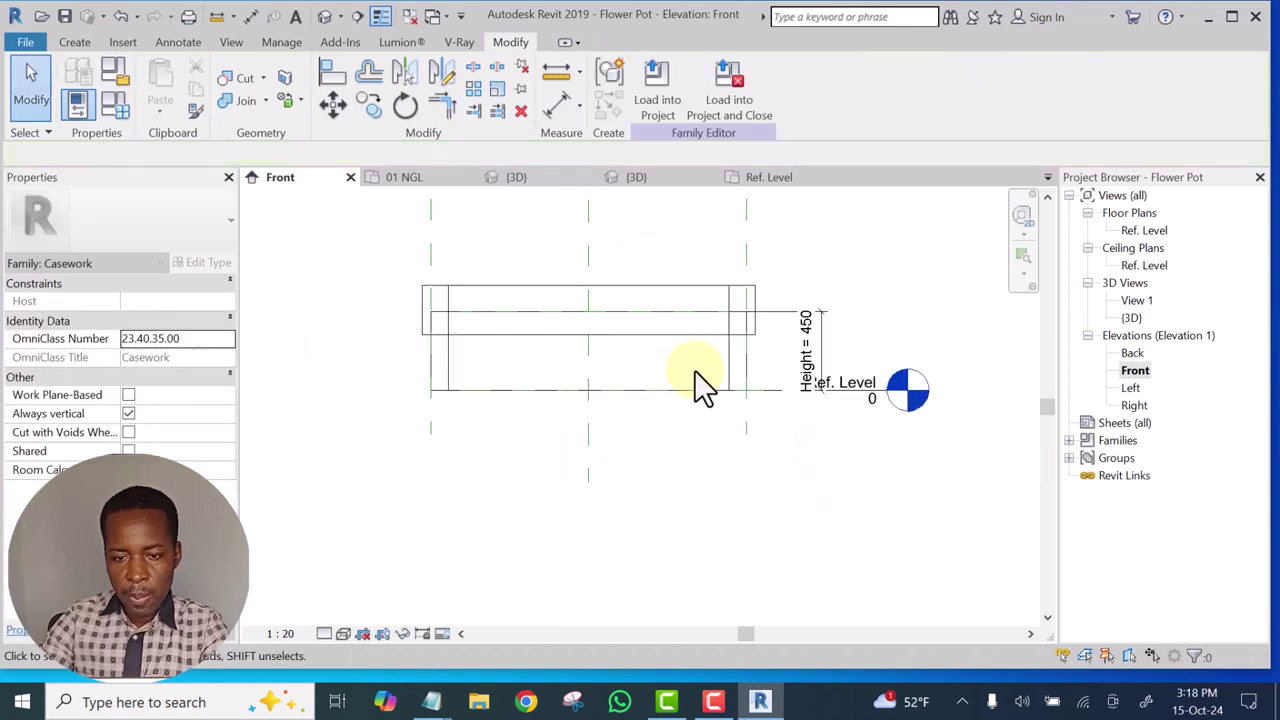
pyautogui.moveTo(846, 284); pyautogui.dragTo(826, 322, button='middle')
pyautogui.scroll(2, 818, 360)
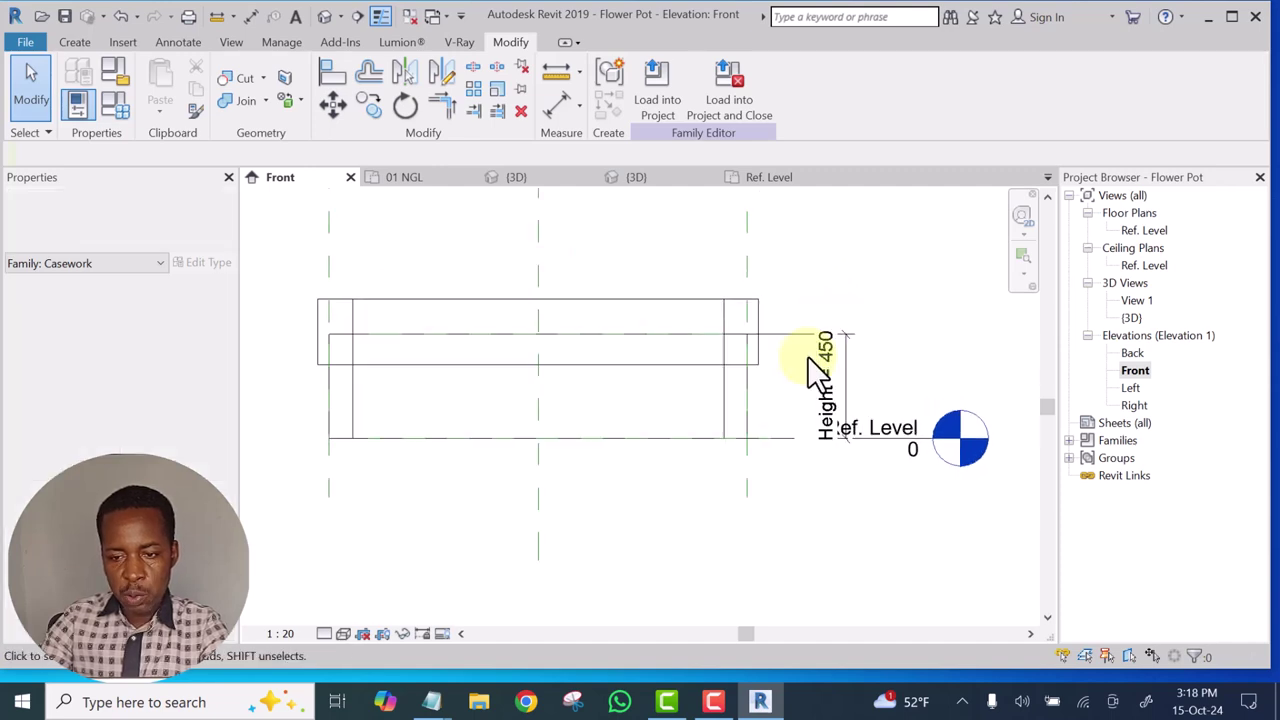
pyautogui.click(768, 388)
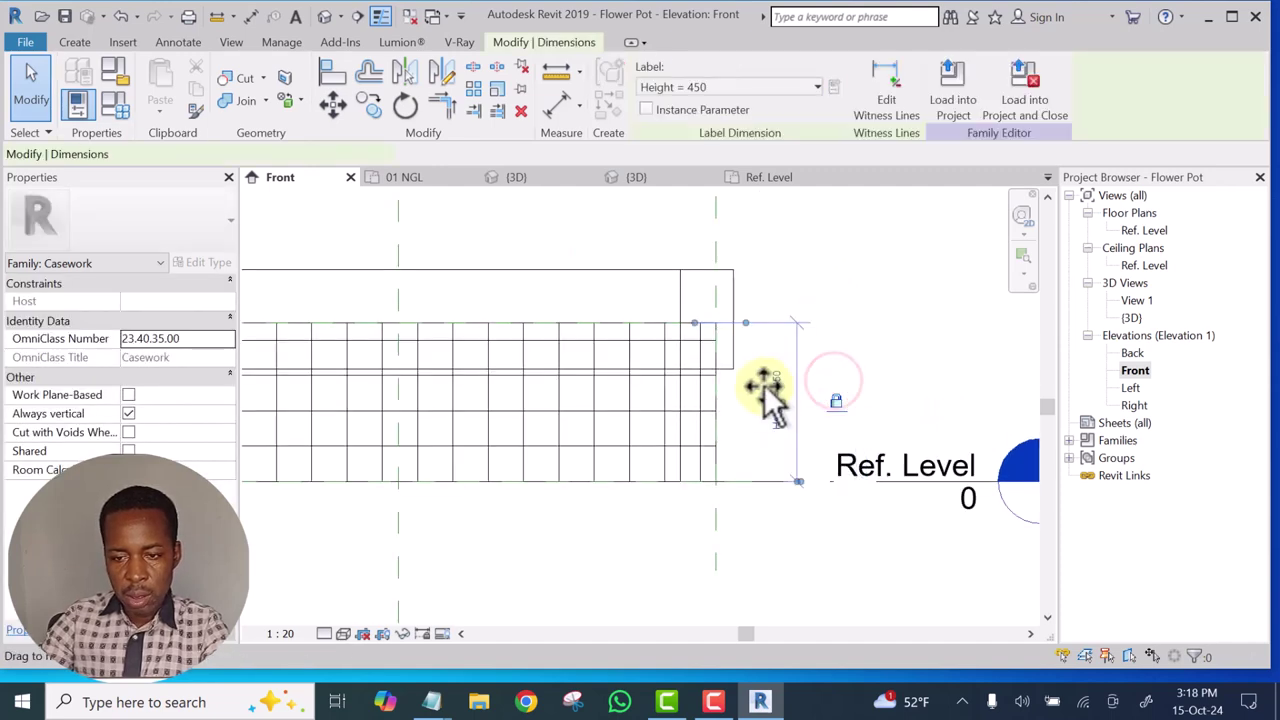
pyautogui.scroll(-4, 871, 312)
# Select the elements around the pot's upper edge and filter out Casework to keep only the Top reference plane selected
pyautogui.scroll(5, 540, 325)
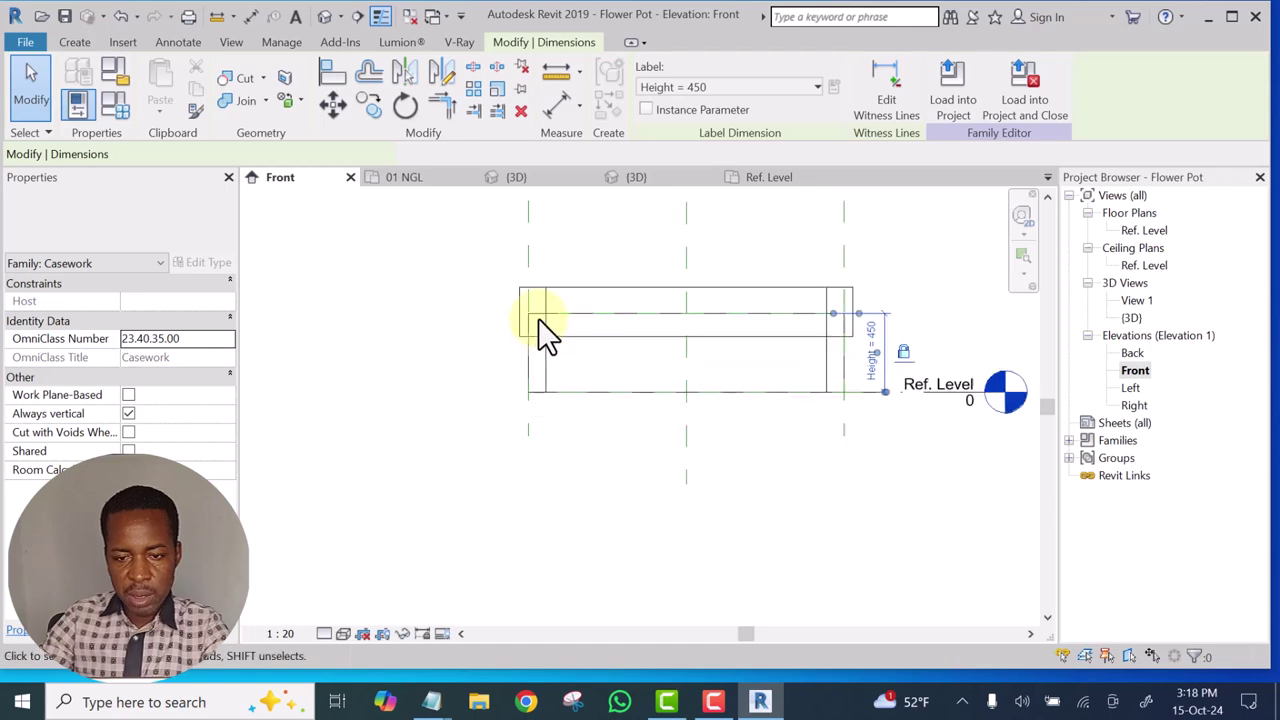
pyautogui.moveTo(580, 305); pyautogui.dragTo(614, 380, button='middle')
pyautogui.click(666, 199)
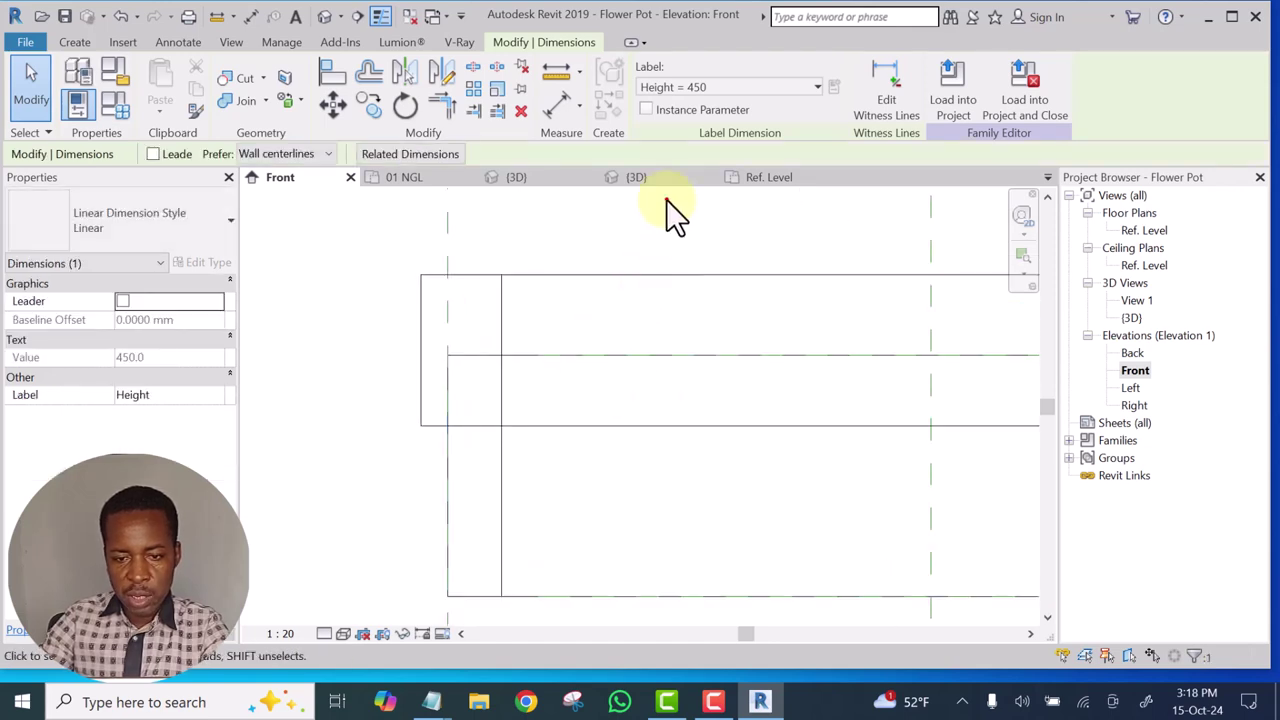
pyautogui.press('Escape')
pyautogui.click(568, 376)
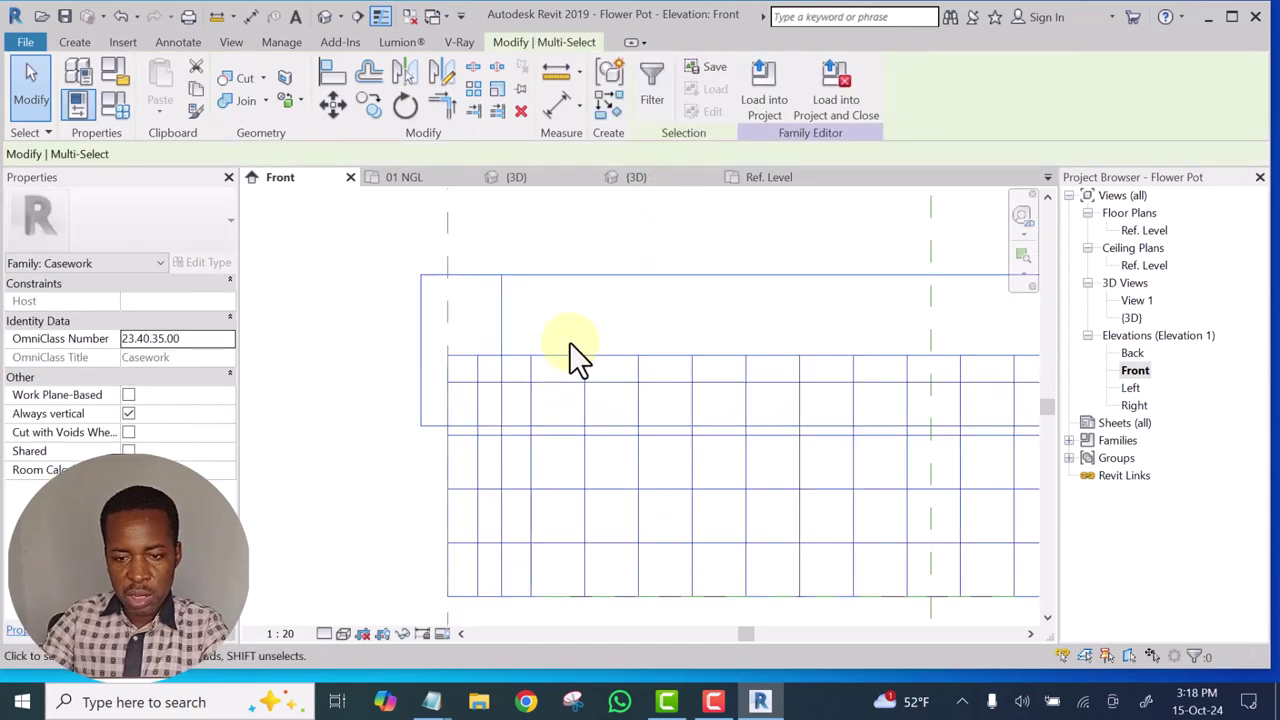
pyautogui.click(662, 78)
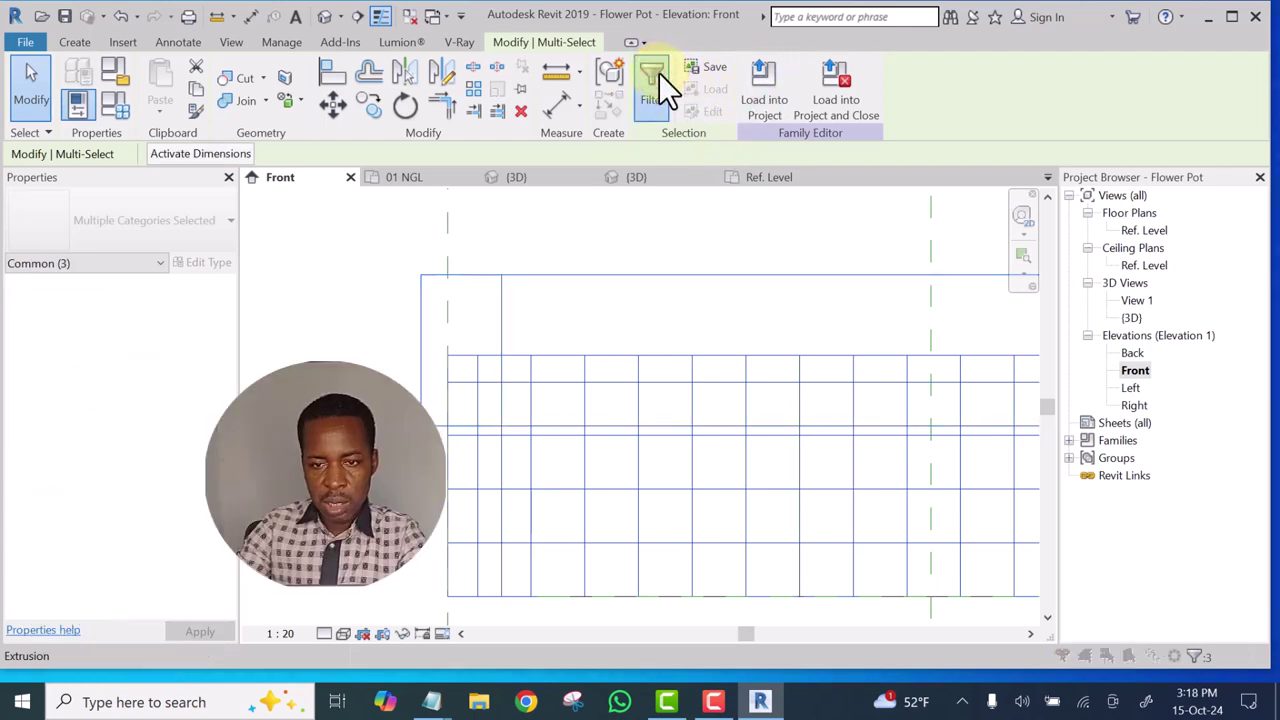
pyautogui.click(467, 224)
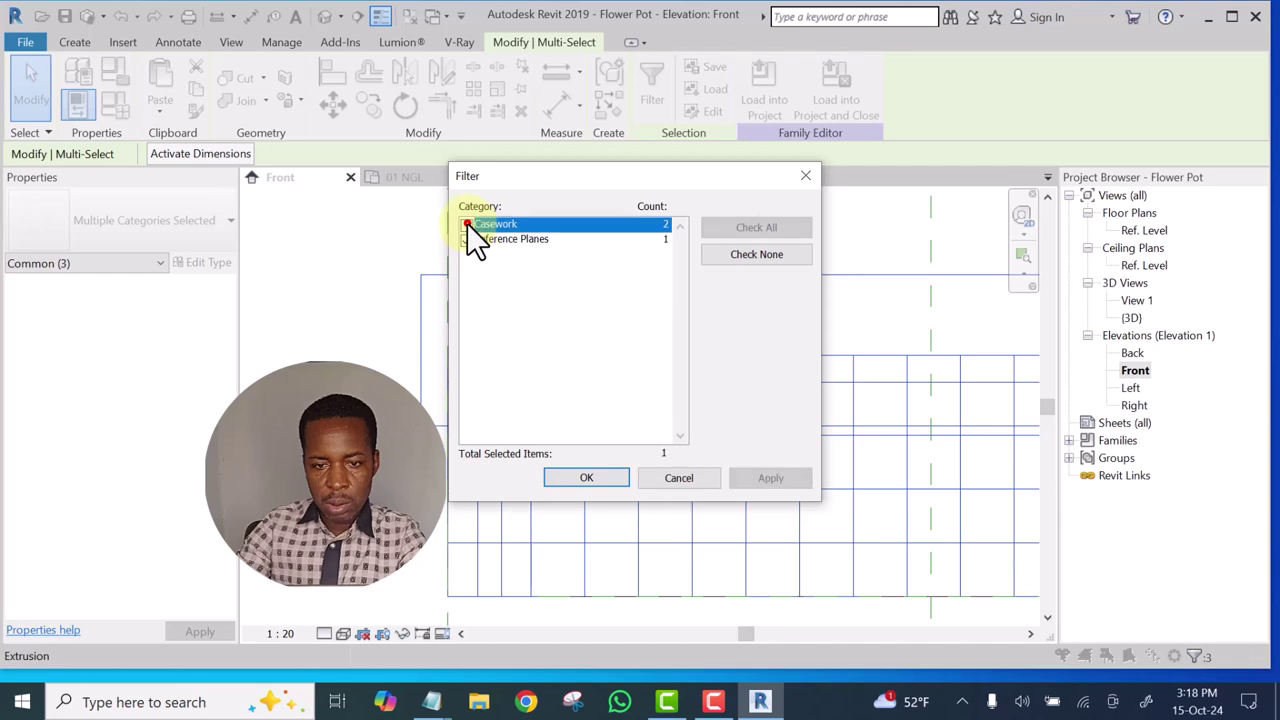
pyautogui.click(585, 476)
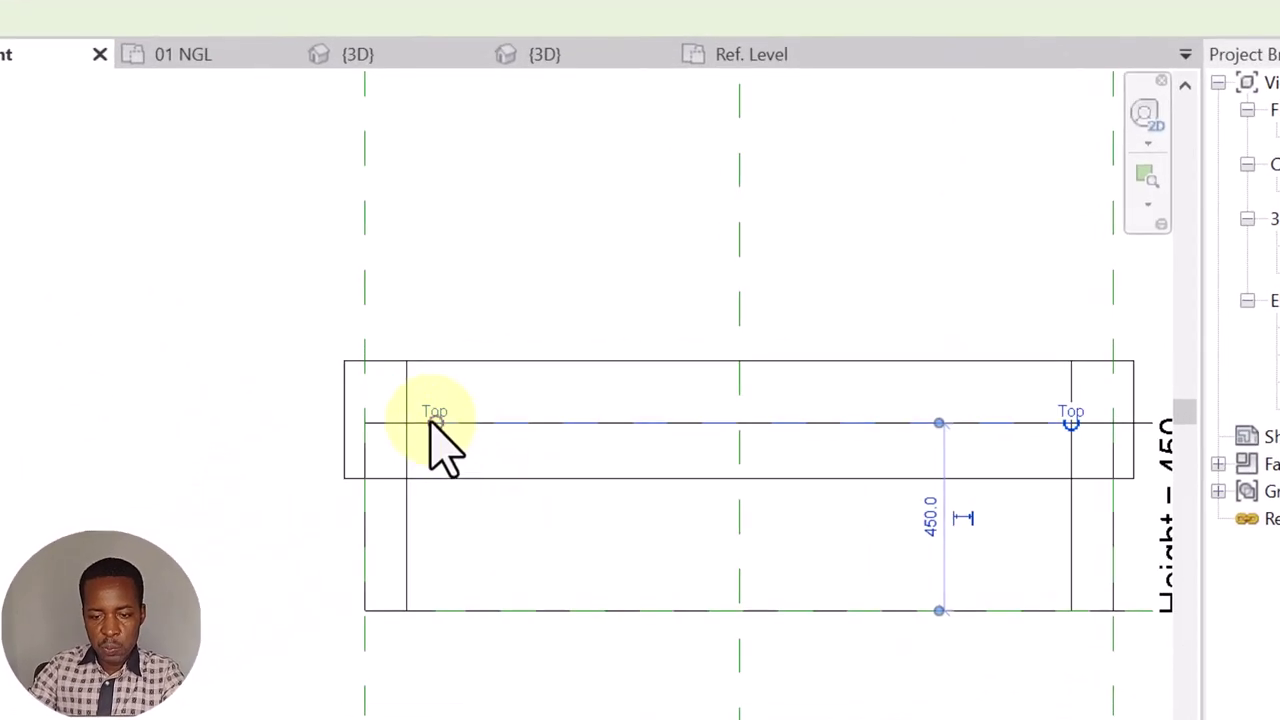
# Extend both ends of the Top reference plane well beyond the left and right sides of the coping
pyautogui.moveTo(433, 422); pyautogui.dragTo(181, 418)
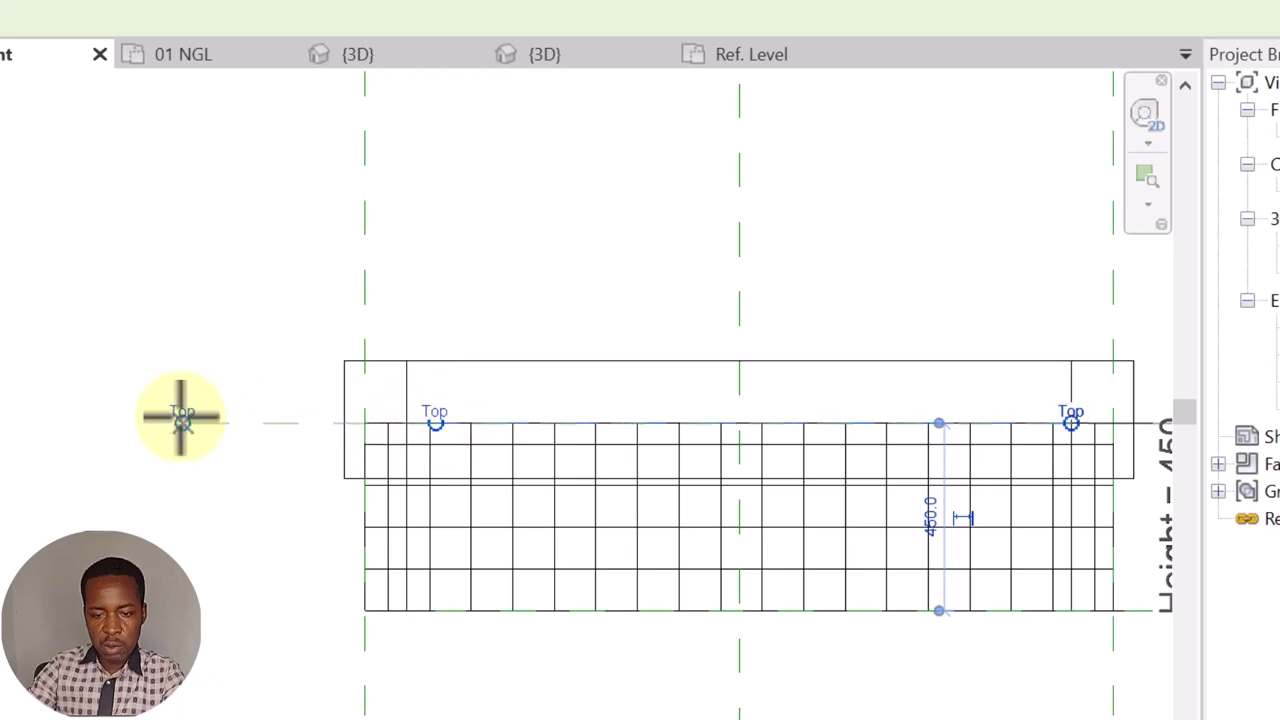
pyautogui.scroll(-3, 178, 422)
pyautogui.scroll(2, 657, 437)
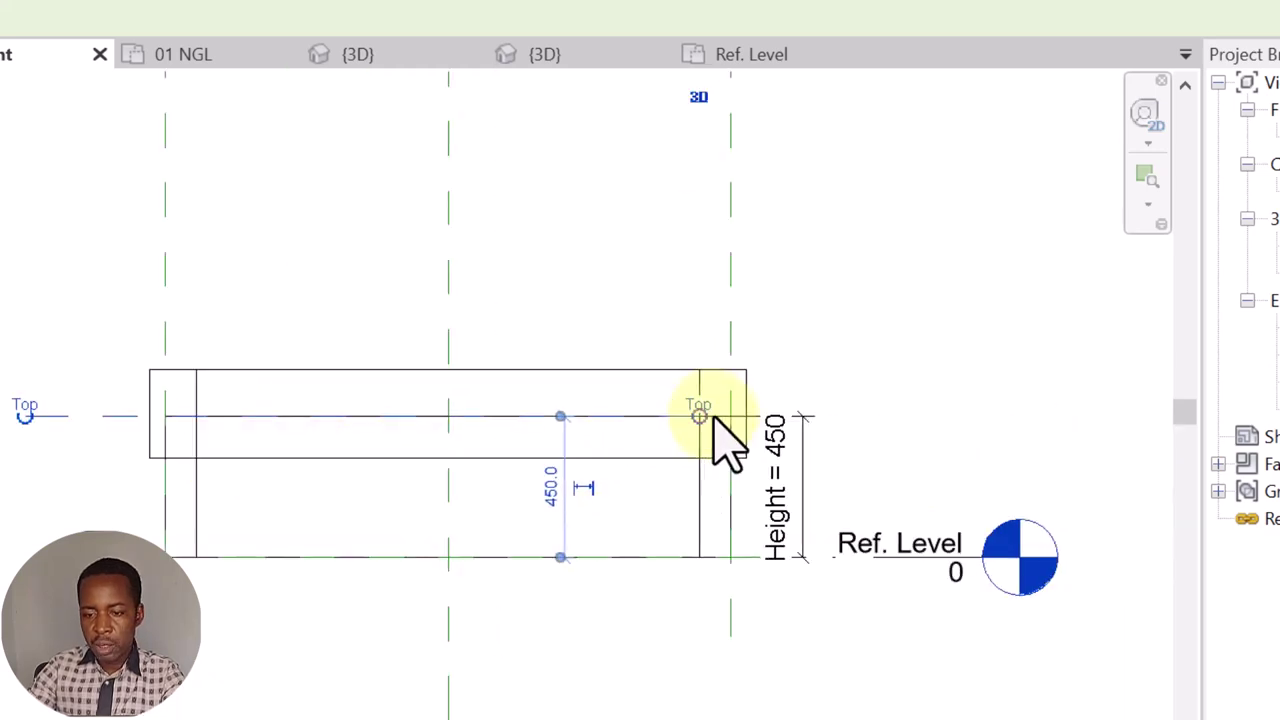
pyautogui.click(697, 417)
pyautogui.moveTo(705, 415); pyautogui.dragTo(1012, 409)
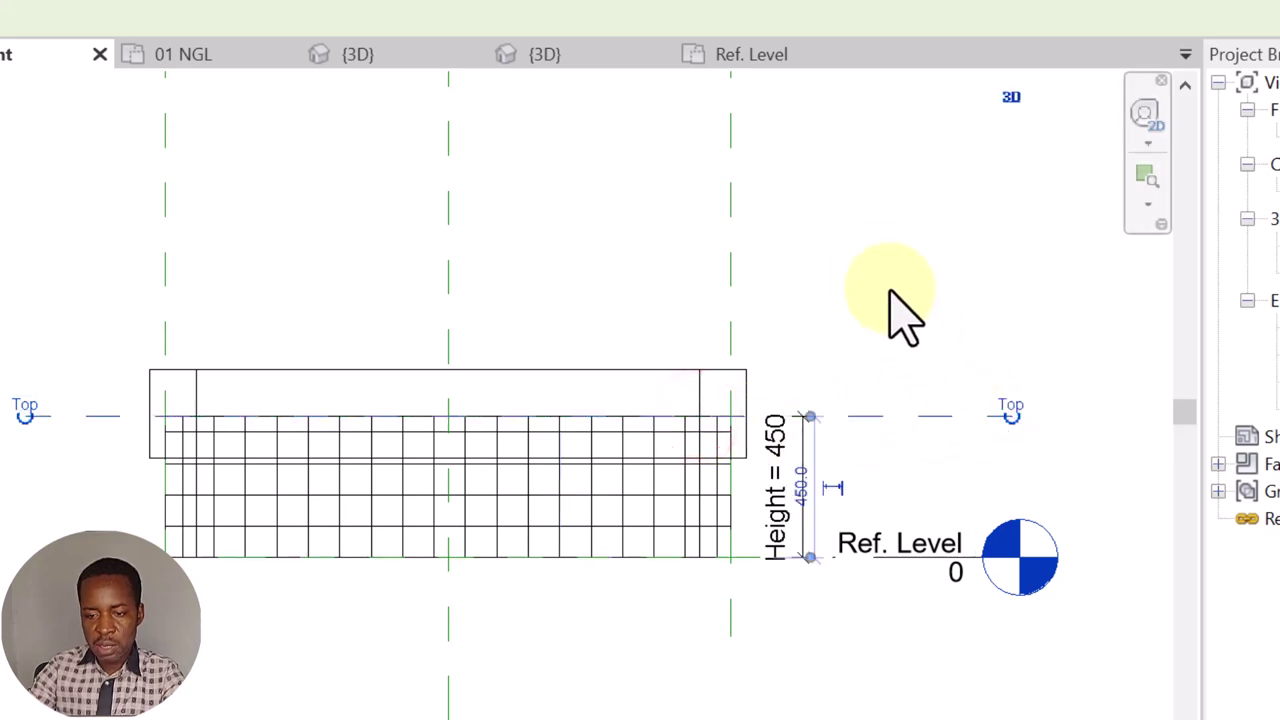
pyautogui.scroll(1, 165, 465)
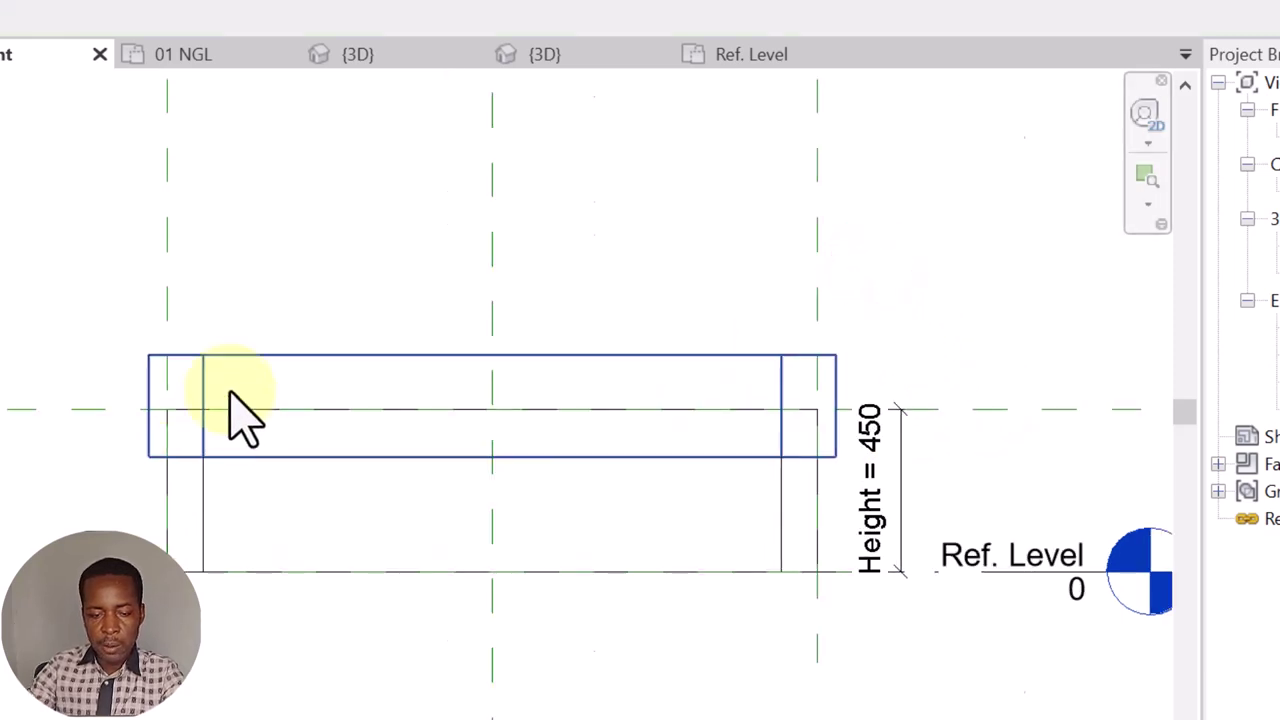
pyautogui.scroll(3, 190, 440)
pyautogui.scroll(-3, 190, 440)
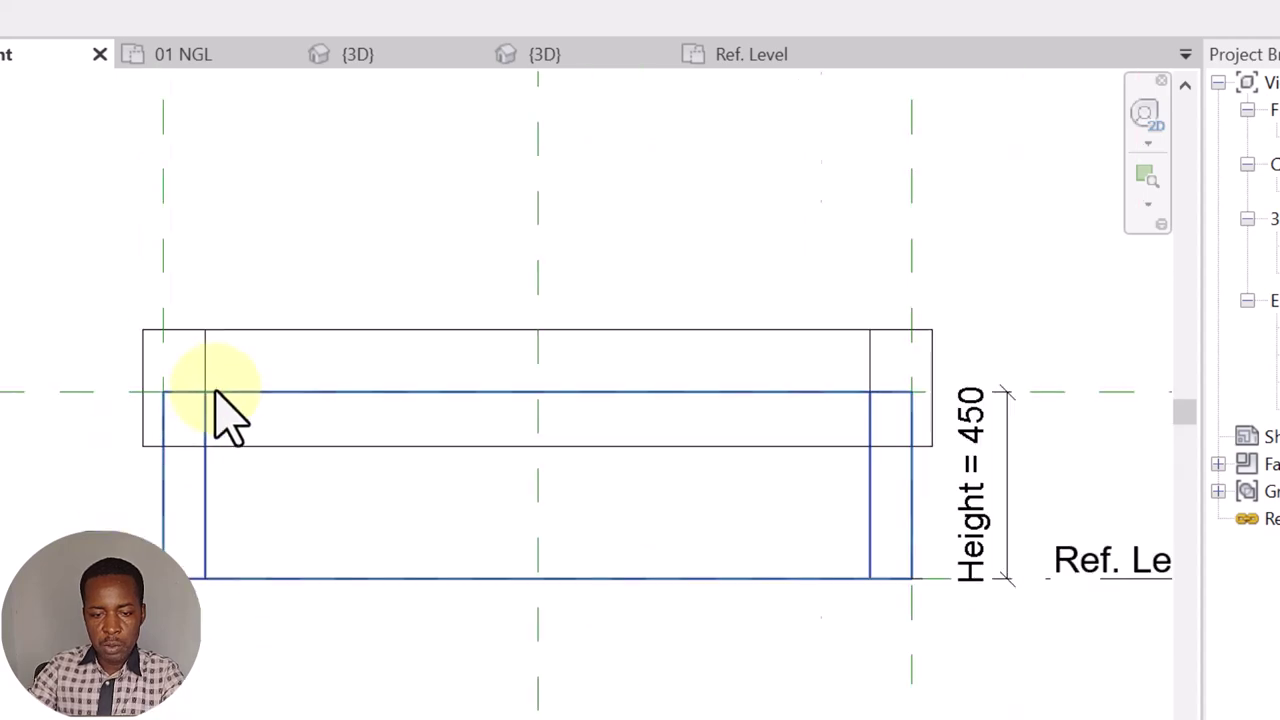
pyautogui.scroll(-1, 175, 475)
pyautogui.scroll(3, 180, 460)
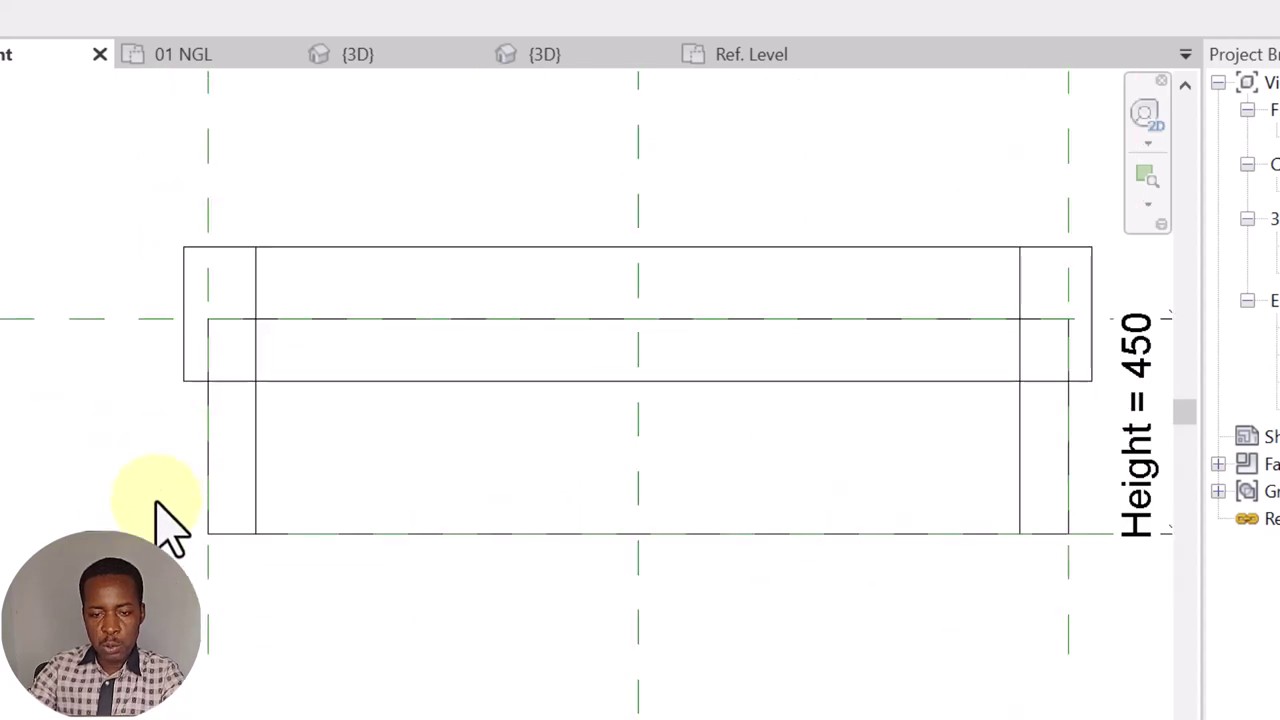
# Draw two horizontal reference planes across the coping, one below and one above the Top reference plane
pyautogui.scroll(-3, 180, 470)
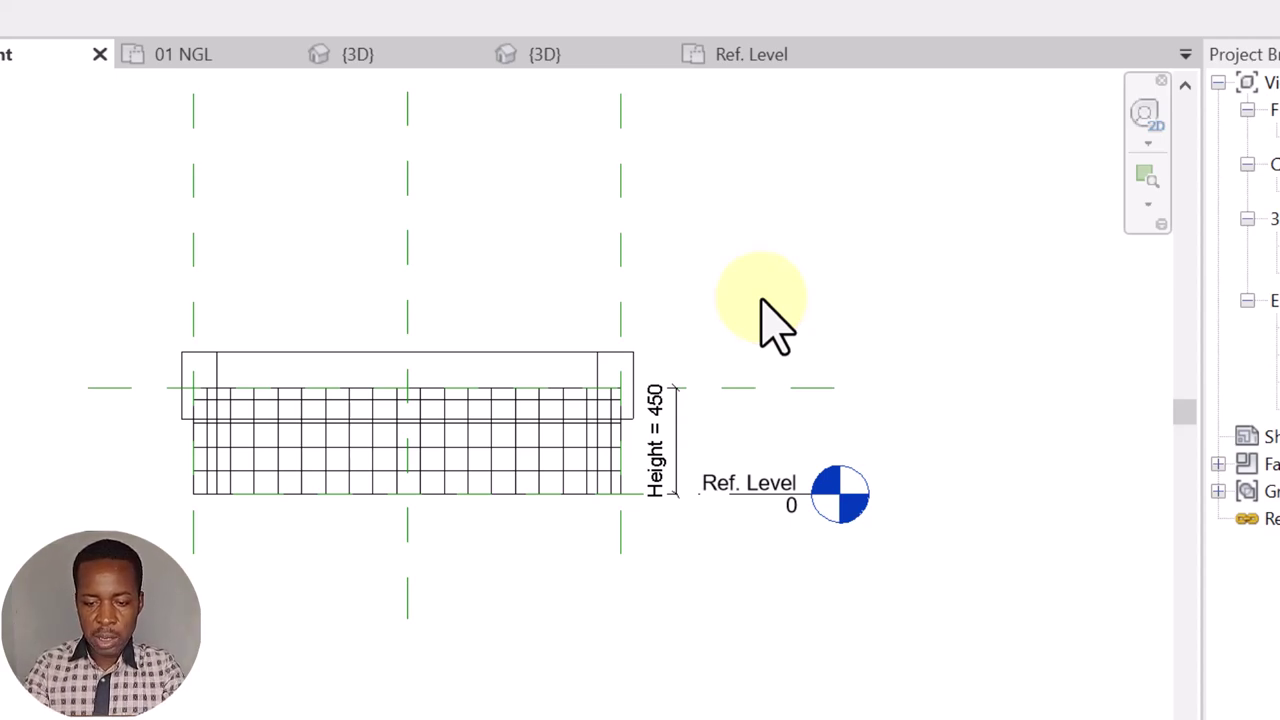
pyautogui.press('r')
pyautogui.press('p')
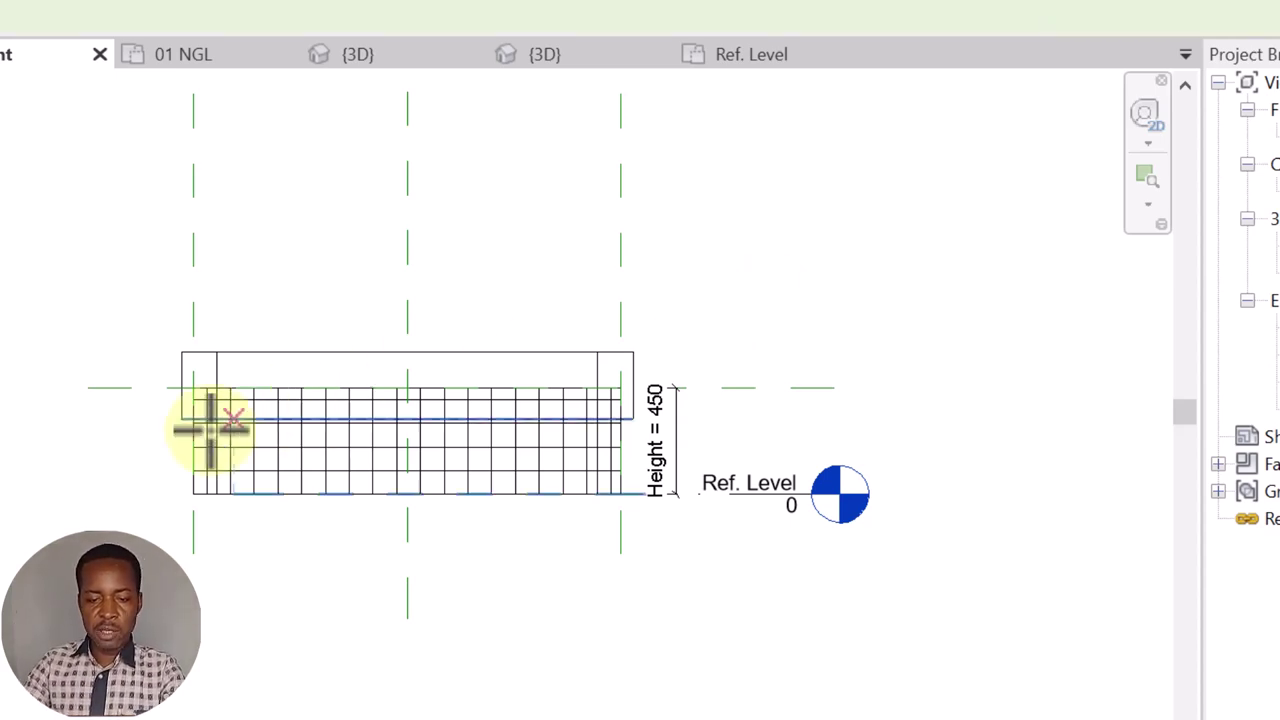
pyautogui.click(71, 416)
pyautogui.click(962, 419)
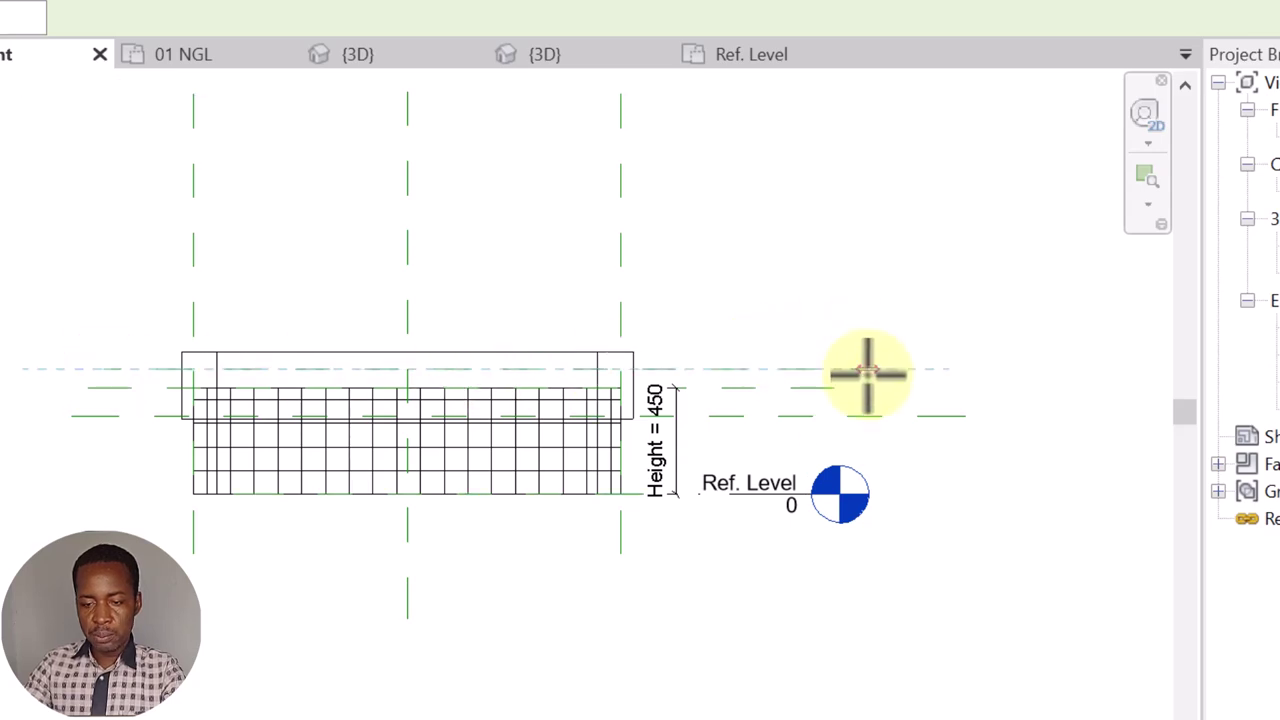
# Dimension the distance between the two new horizontal reference planes, placing the dimension to the right of the Height dimension
pyautogui.scroll(4, 847, 492)
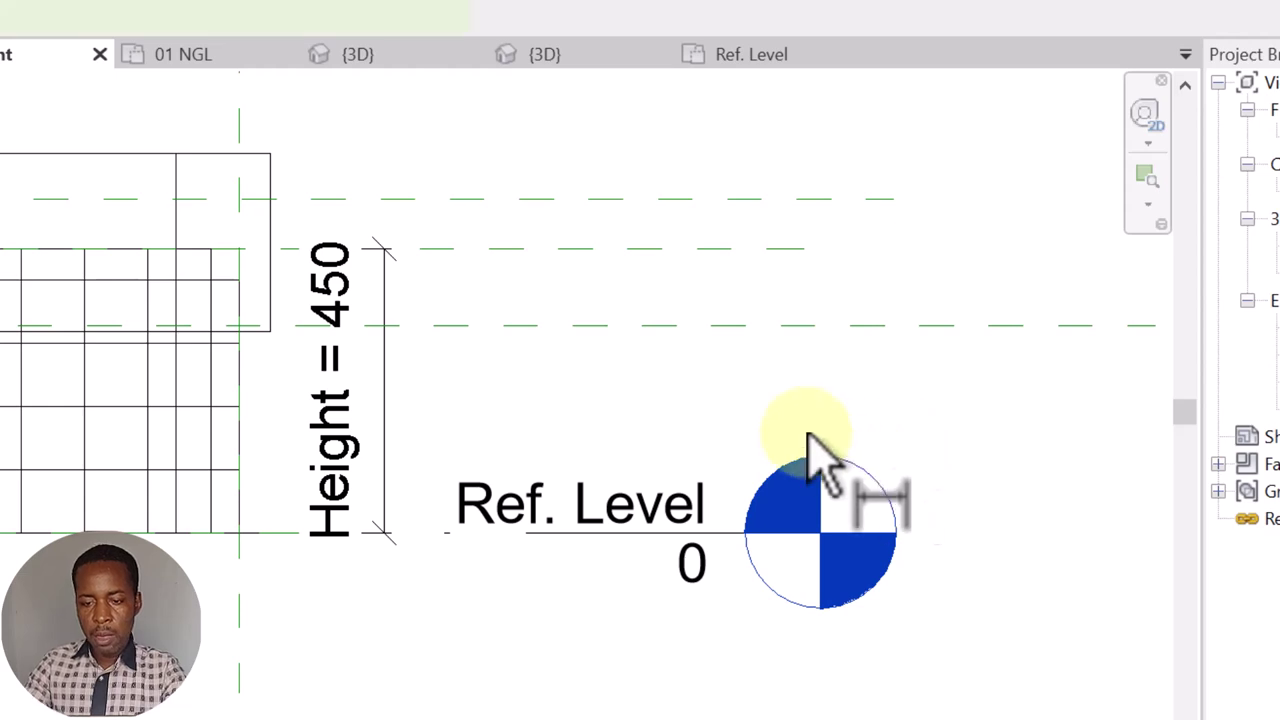
pyautogui.scroll(-2, 843, 451)
pyautogui.click(618, 260)
pyautogui.scroll(1, 622, 340)
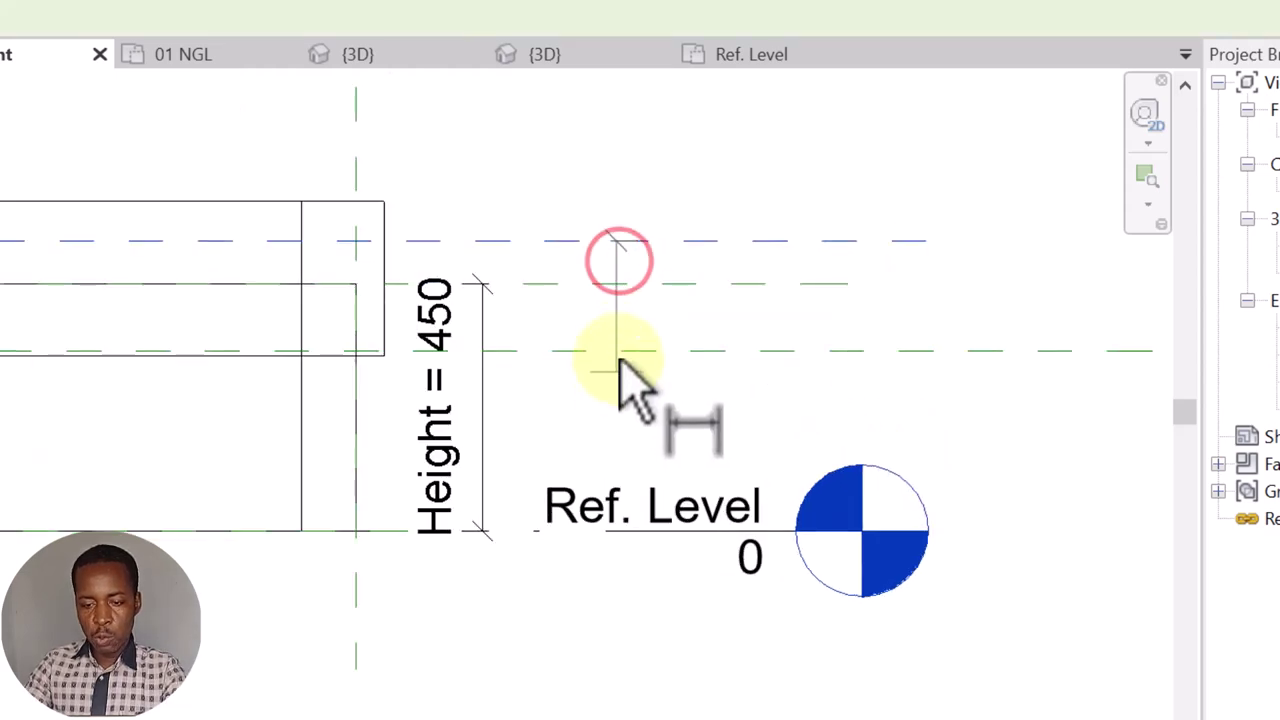
pyautogui.click(619, 354)
pyautogui.scroll(2, 623, 366)
pyautogui.click(621, 383)
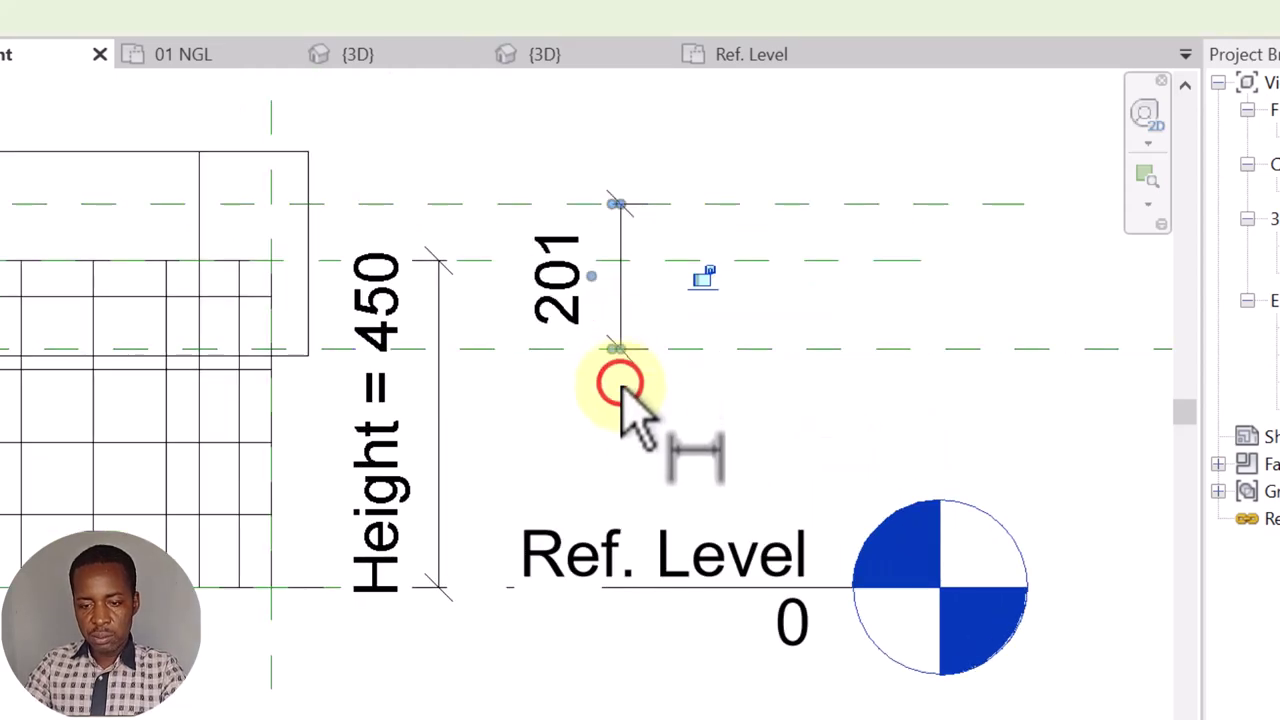
# Set the spacing between the two new reference planes to 100 by moving the lower plane, and lock the dimension
pyautogui.click(757, 349)
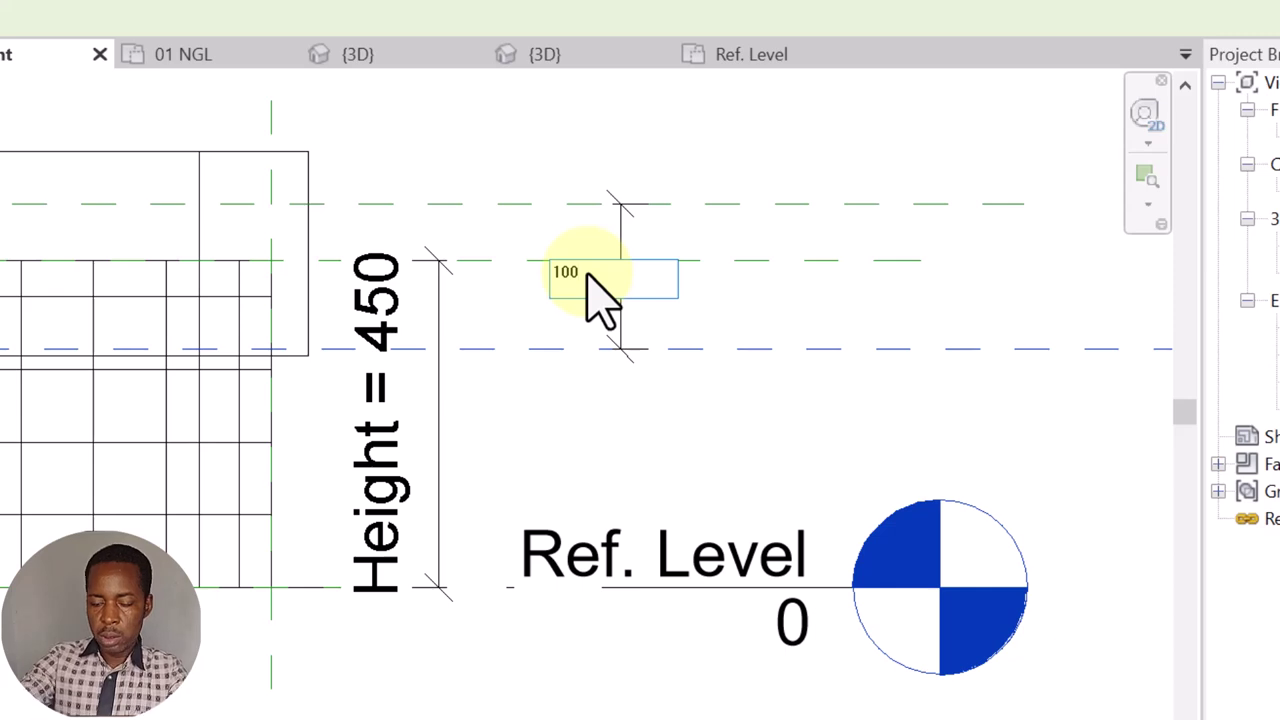
pyautogui.press('Return')
pyautogui.click(697, 384)
pyautogui.click(625, 226)
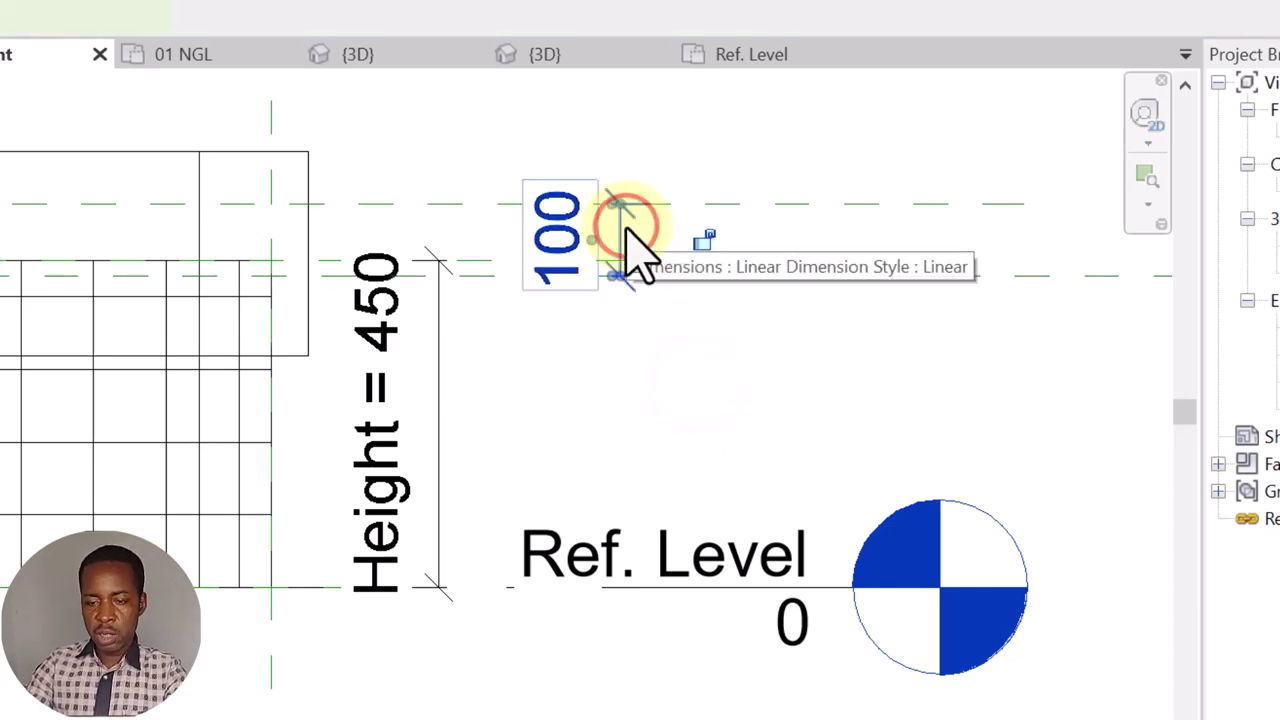
pyautogui.click(703, 243)
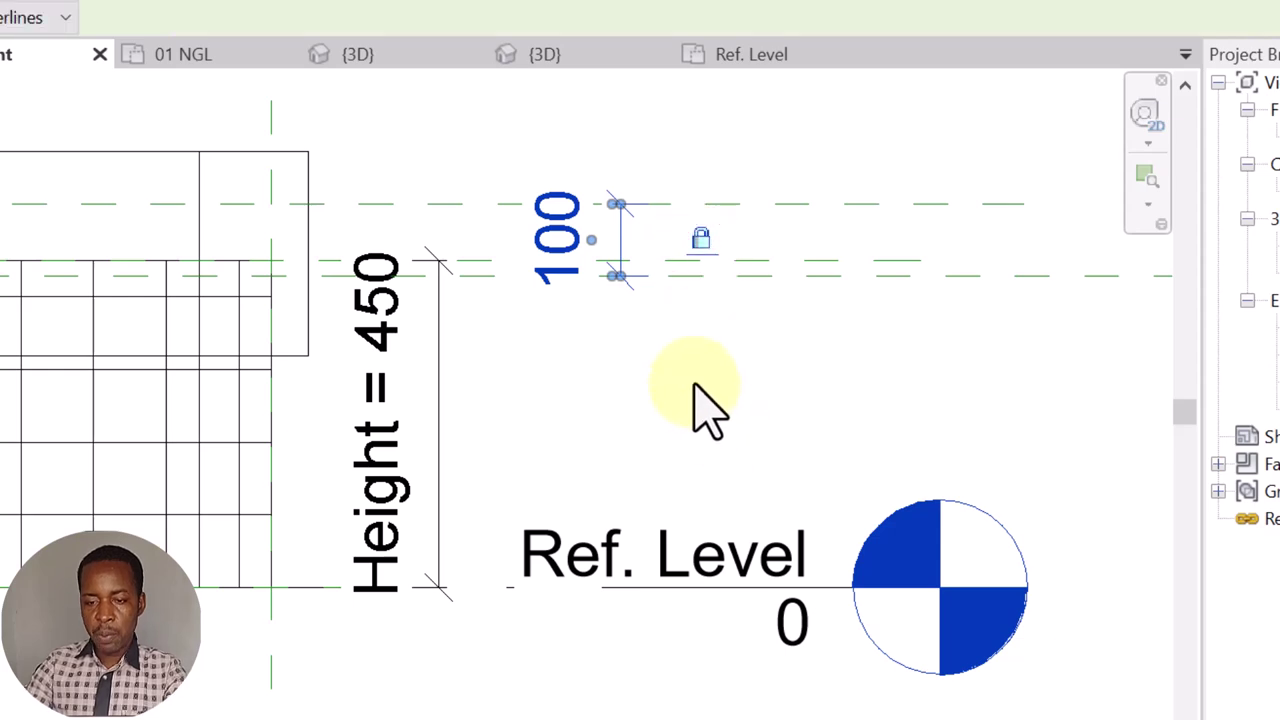
pyautogui.scroll(-3, 700, 405)
pyautogui.scroll(2, 726, 436)
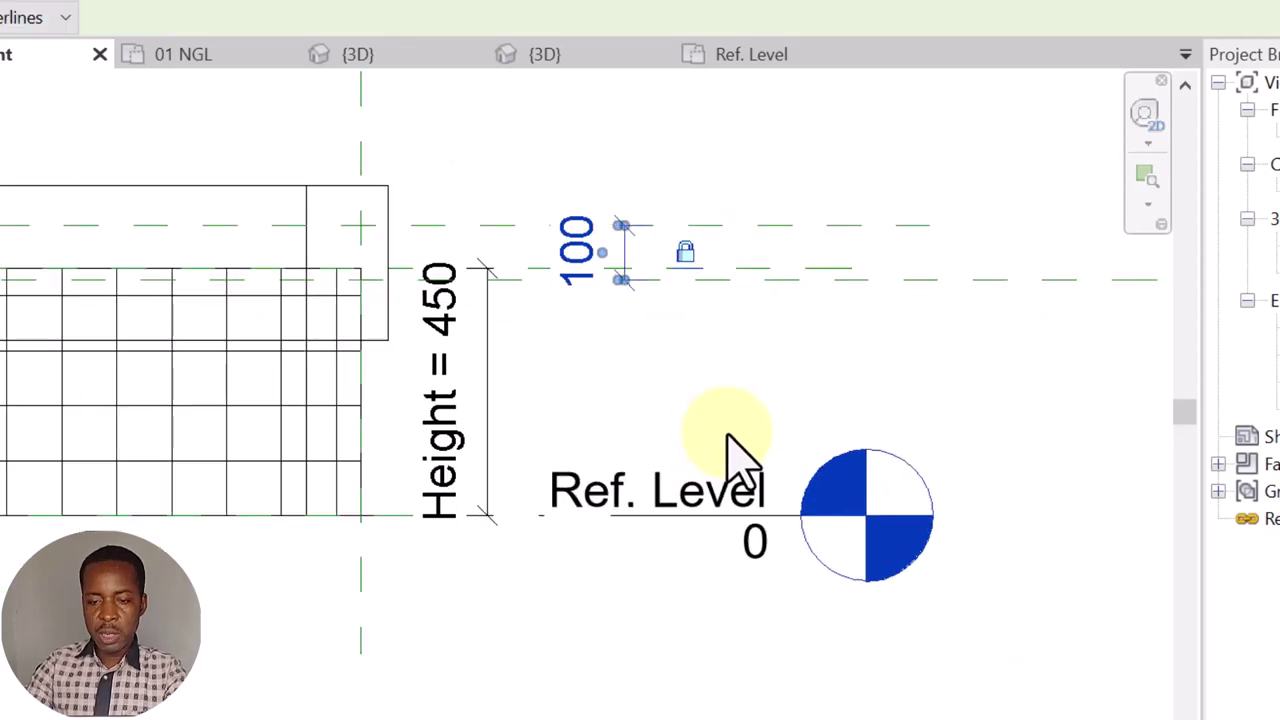
# Dimension the distance between the Top reference plane and the upper coping reference plane, placing the dimension beside the locked 100 dimension
pyautogui.scroll(-2, 727, 437)
pyautogui.scroll(-1, 728, 437)
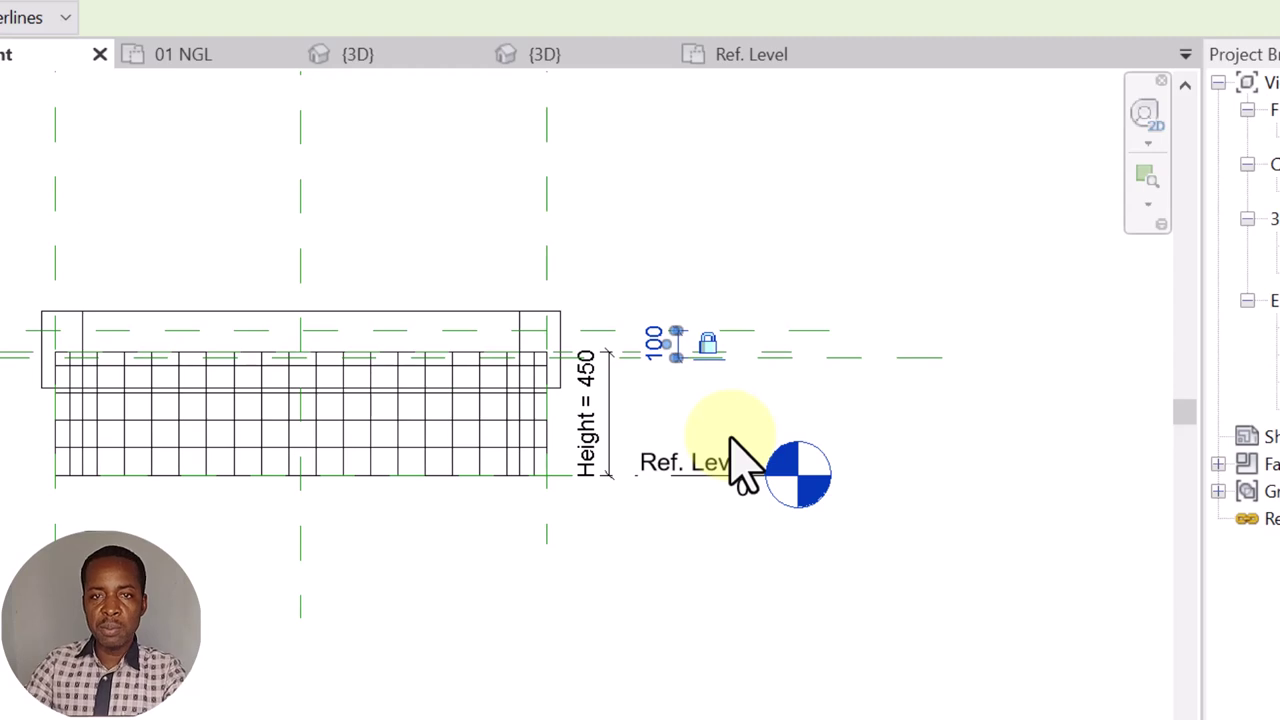
pyautogui.scroll(4, 719, 423)
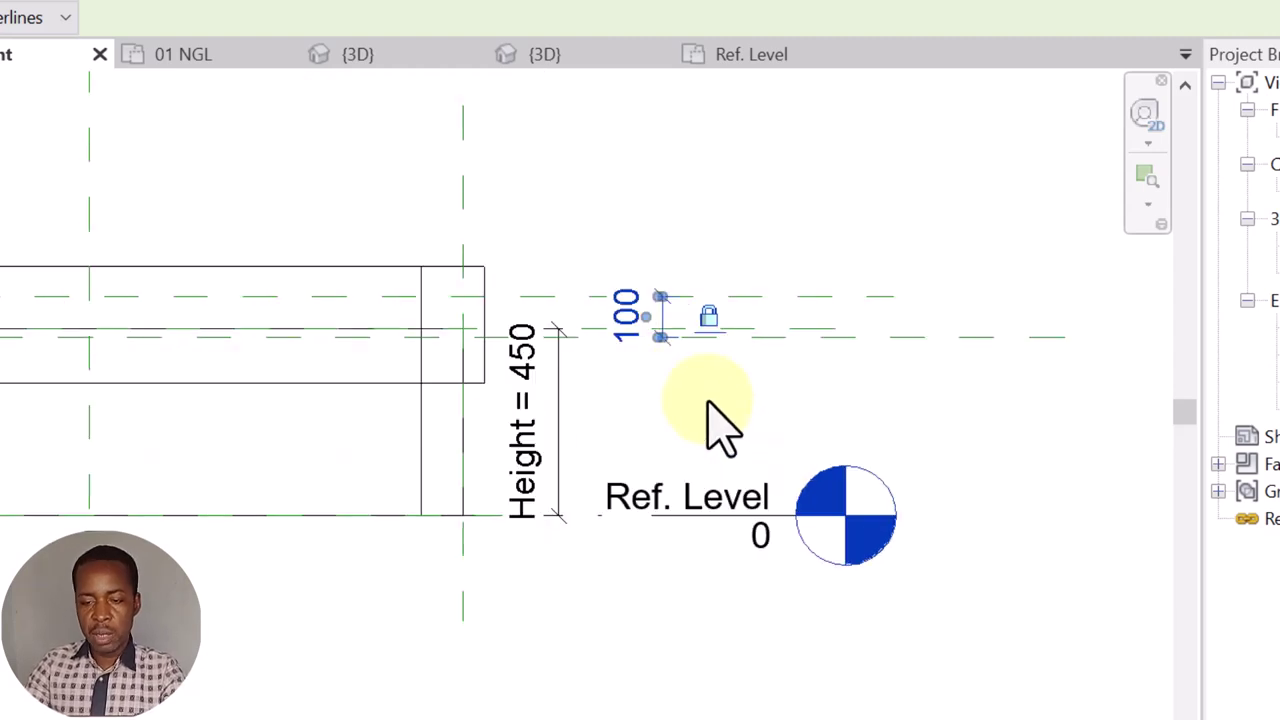
pyautogui.click(837, 432)
pyautogui.moveTo(855, 563); pyautogui.dragTo(848, 655, button='middle')
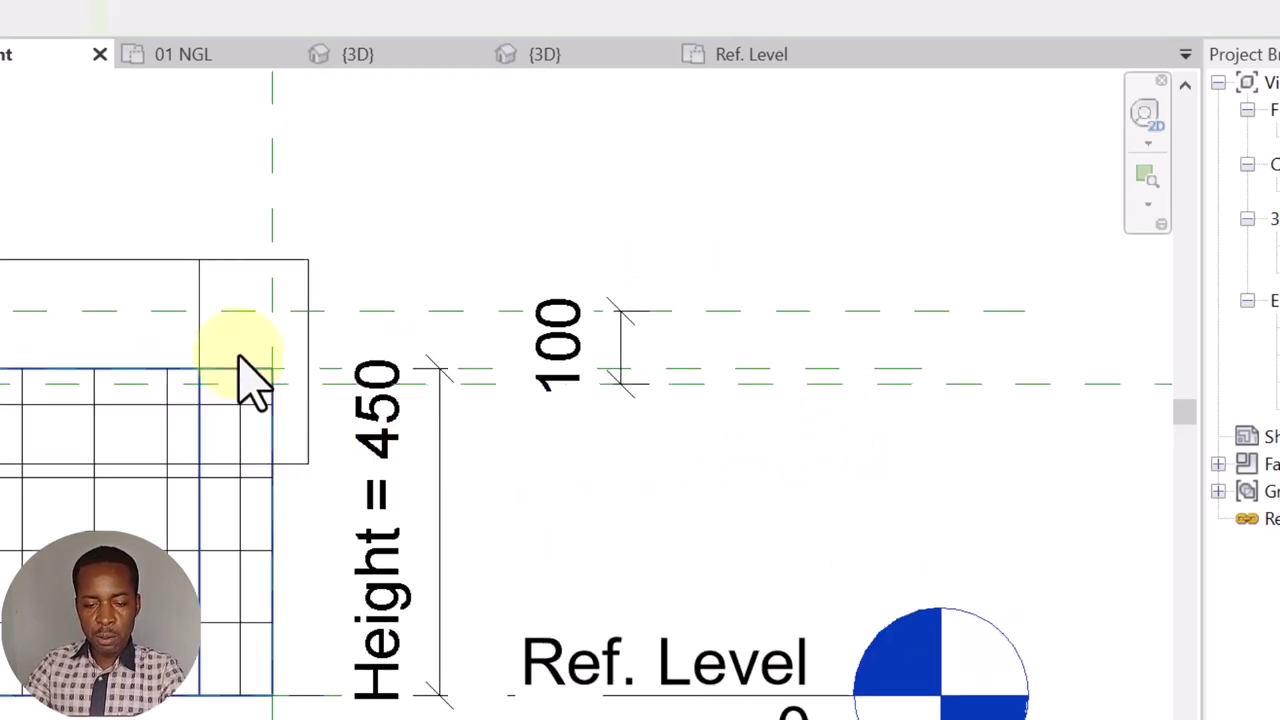
pyautogui.press('d')
pyautogui.press('i')
pyautogui.scroll(3, 709, 314)
pyautogui.click(707, 402)
pyautogui.click(743, 347)
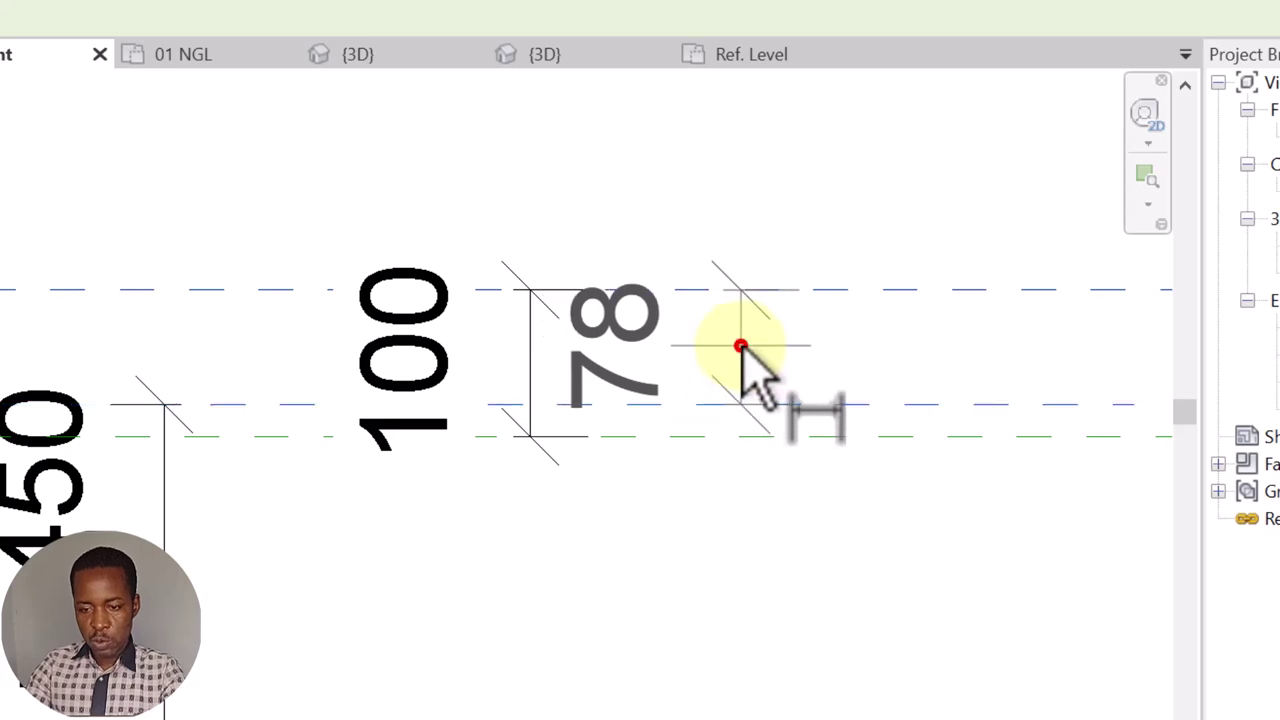
# Set the upper coping reference plane 10 above the Top reference plane by moving the upper plane
pyautogui.click(903, 288)
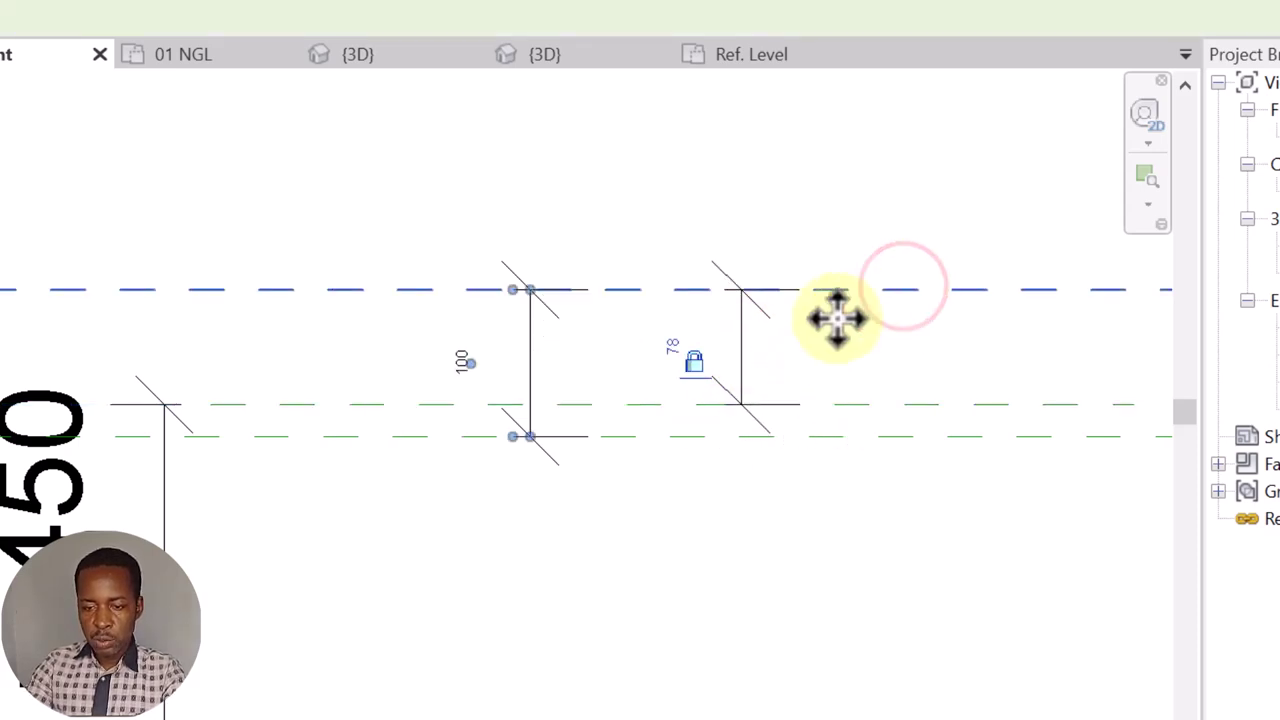
pyautogui.click(672, 346)
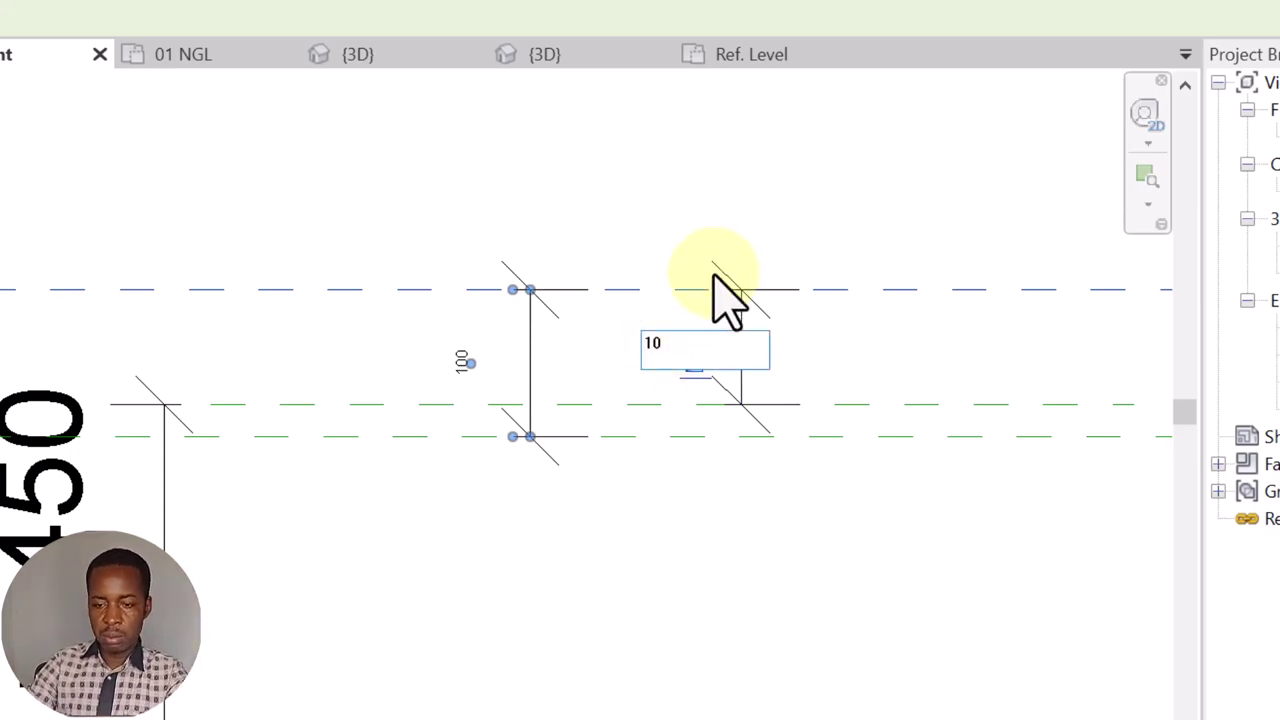
pyautogui.click(758, 162)
pyautogui.click(757, 163)
pyautogui.scroll(-4, 477, 371)
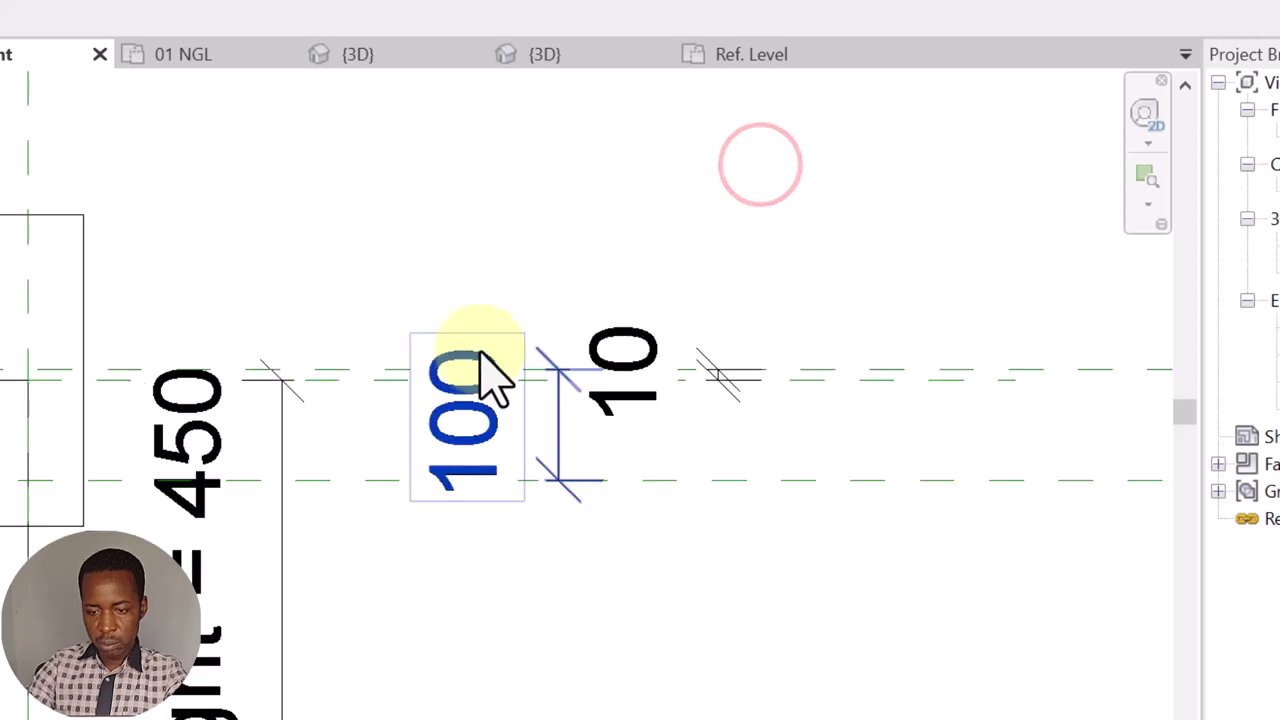
# Lock the 10 dimension between the Top reference plane and the upper coping reference plane
pyautogui.scroll(5, 775, 360)
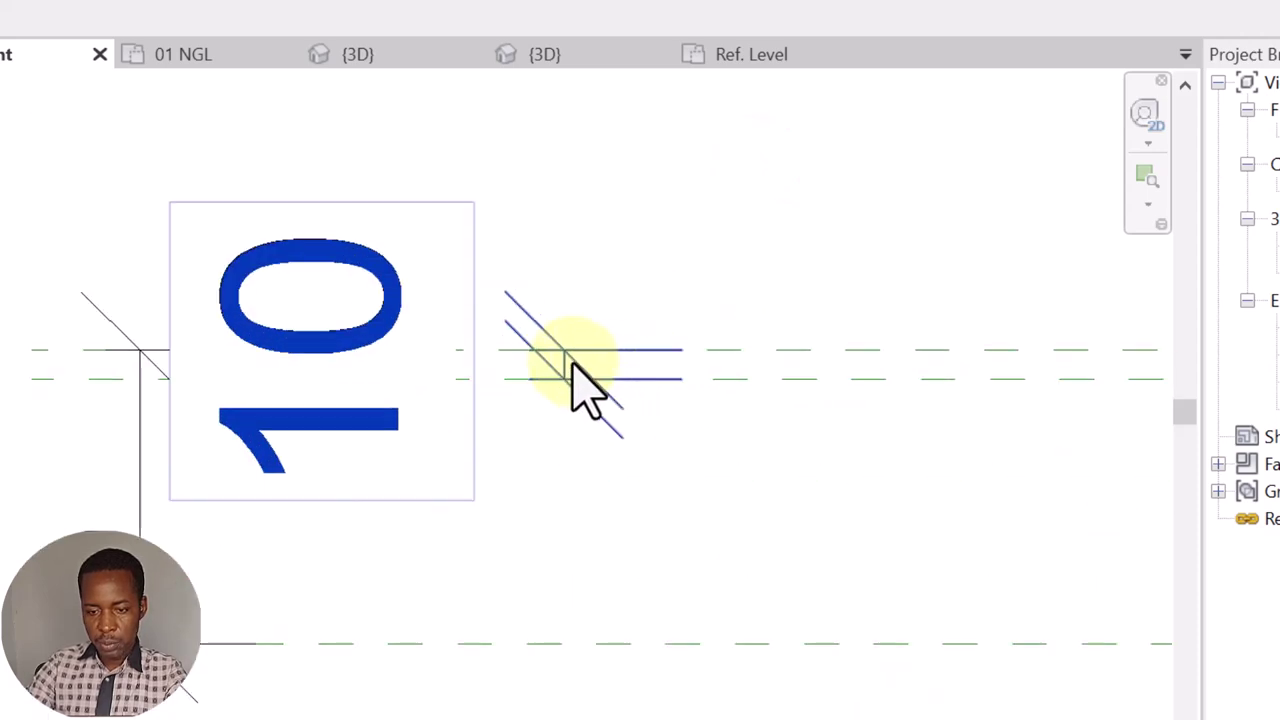
pyautogui.click(572, 362)
pyautogui.scroll(-2, 586, 386)
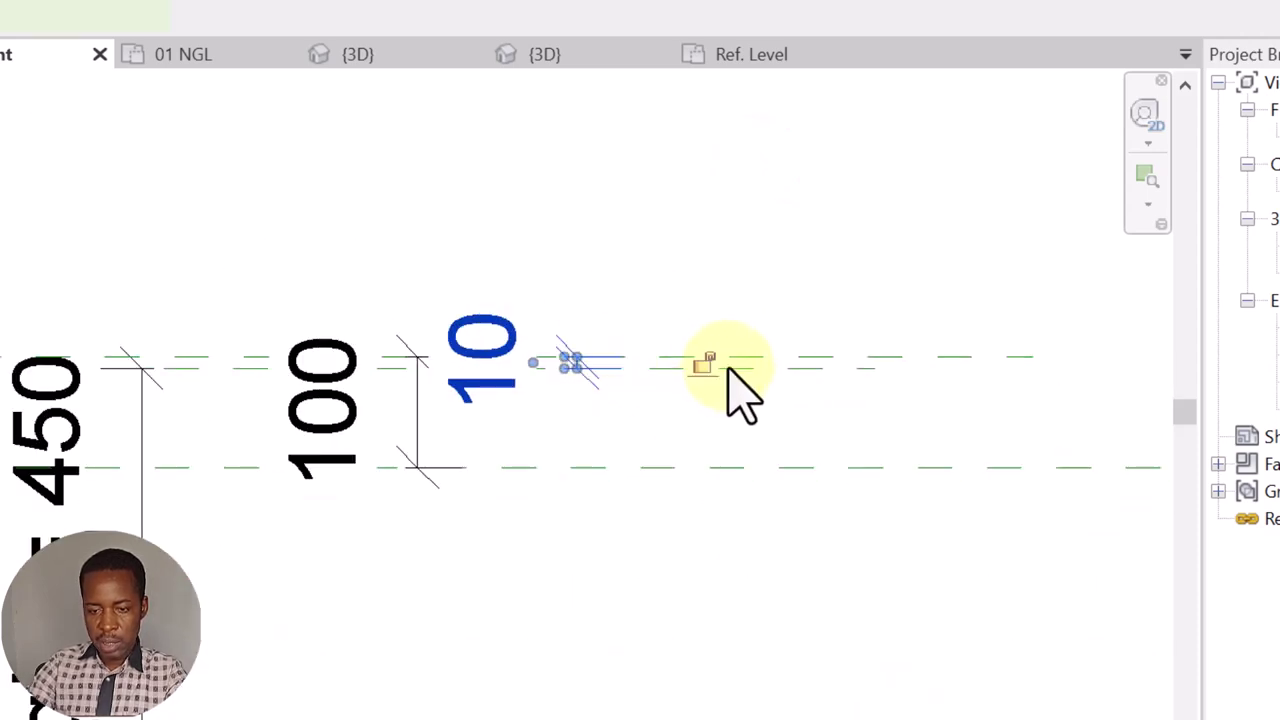
pyautogui.scroll(4, 711, 378)
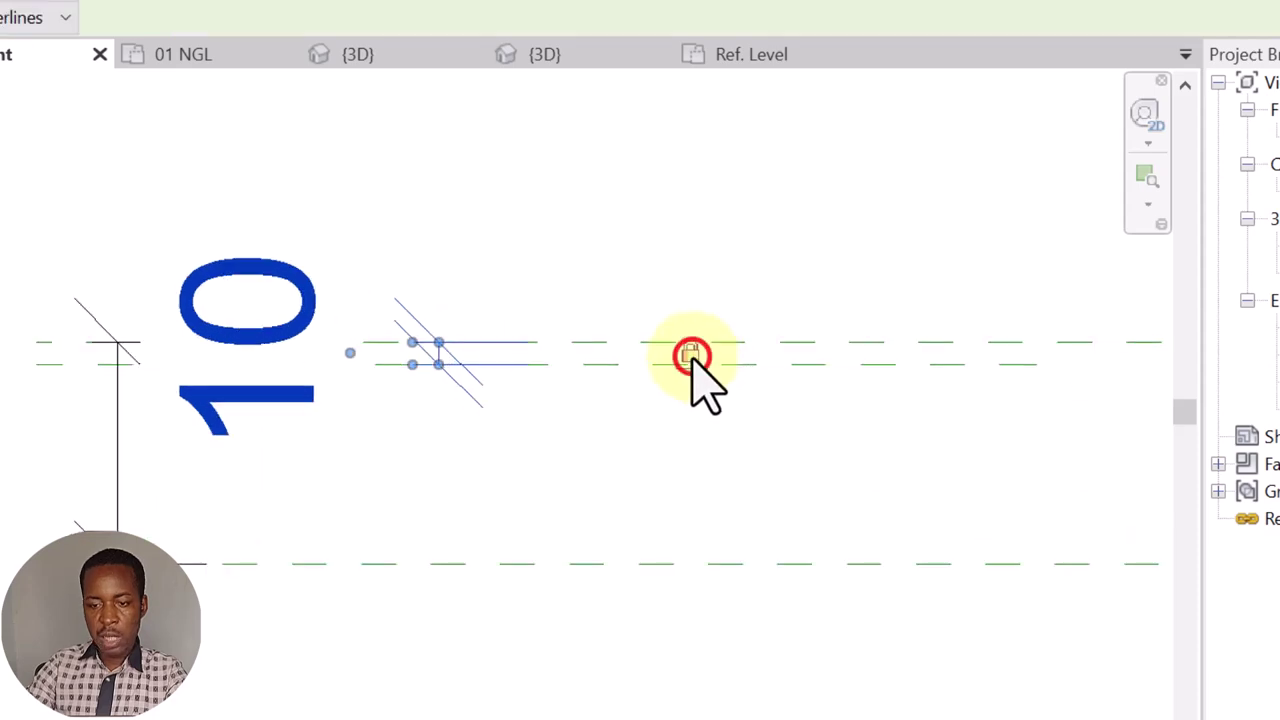
pyautogui.scroll(-6, 800, 455)
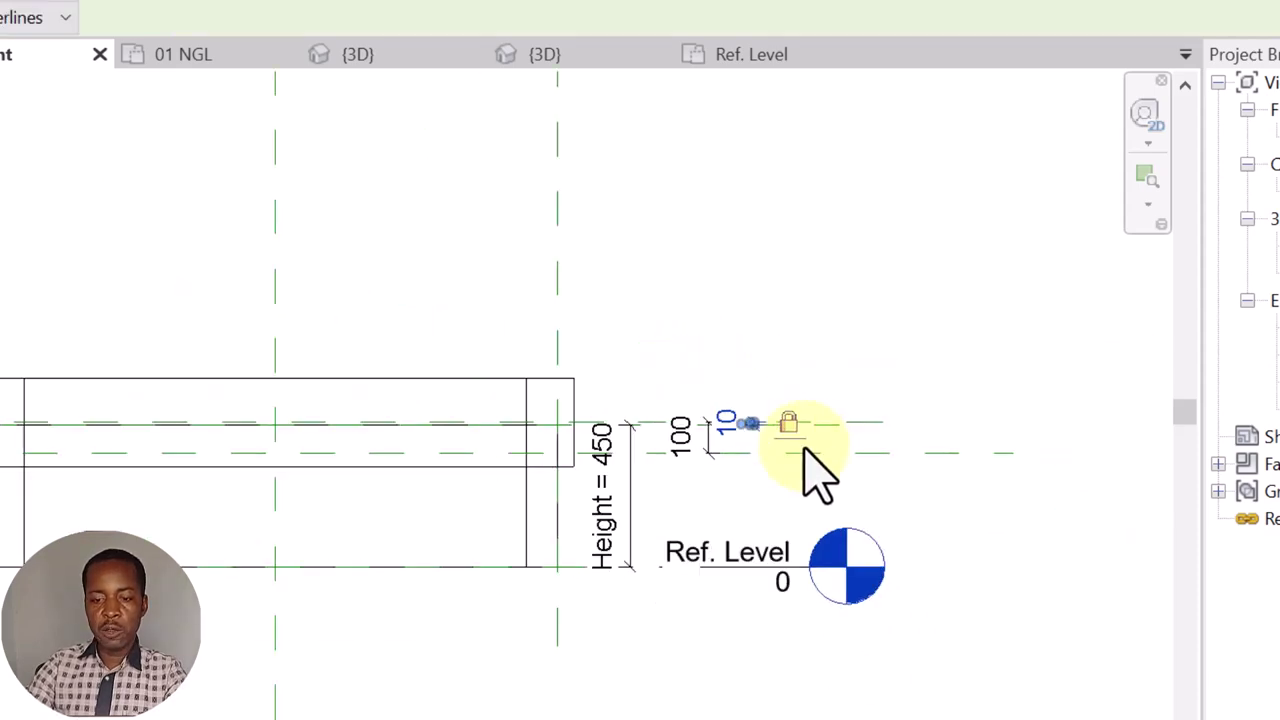
pyautogui.scroll(-1, 860, 372)
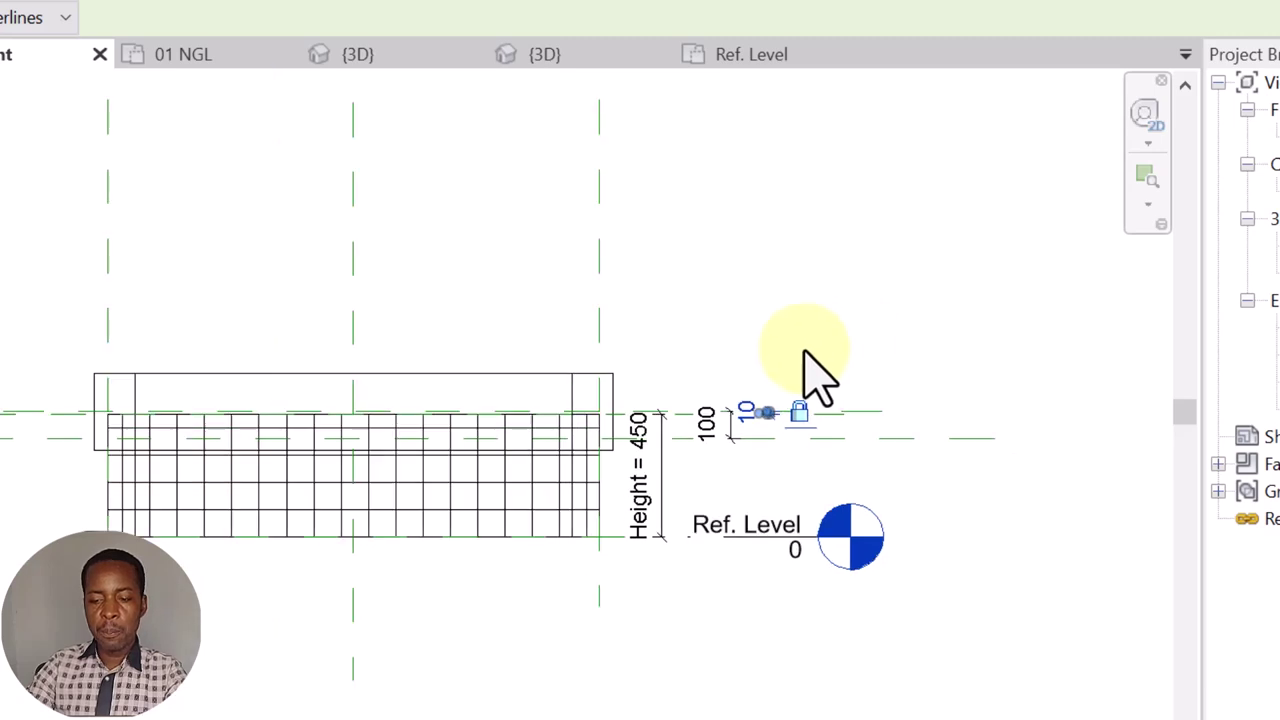
# Stretch the coping extrusion's top face down to the upper coping reference plane and lock it there
pyautogui.scroll(2, 700, 363)
pyautogui.moveTo(700, 363); pyautogui.dragTo(1029, 363, button='middle')
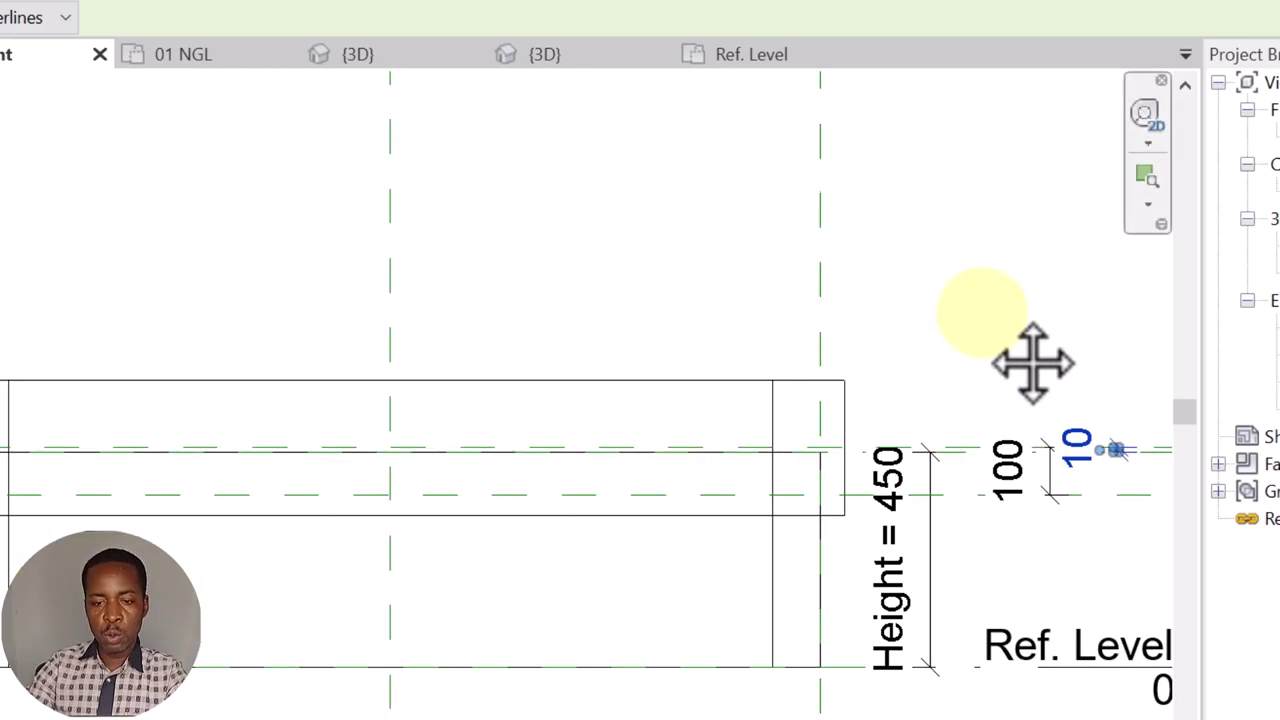
pyautogui.scroll(-3, 592, 266)
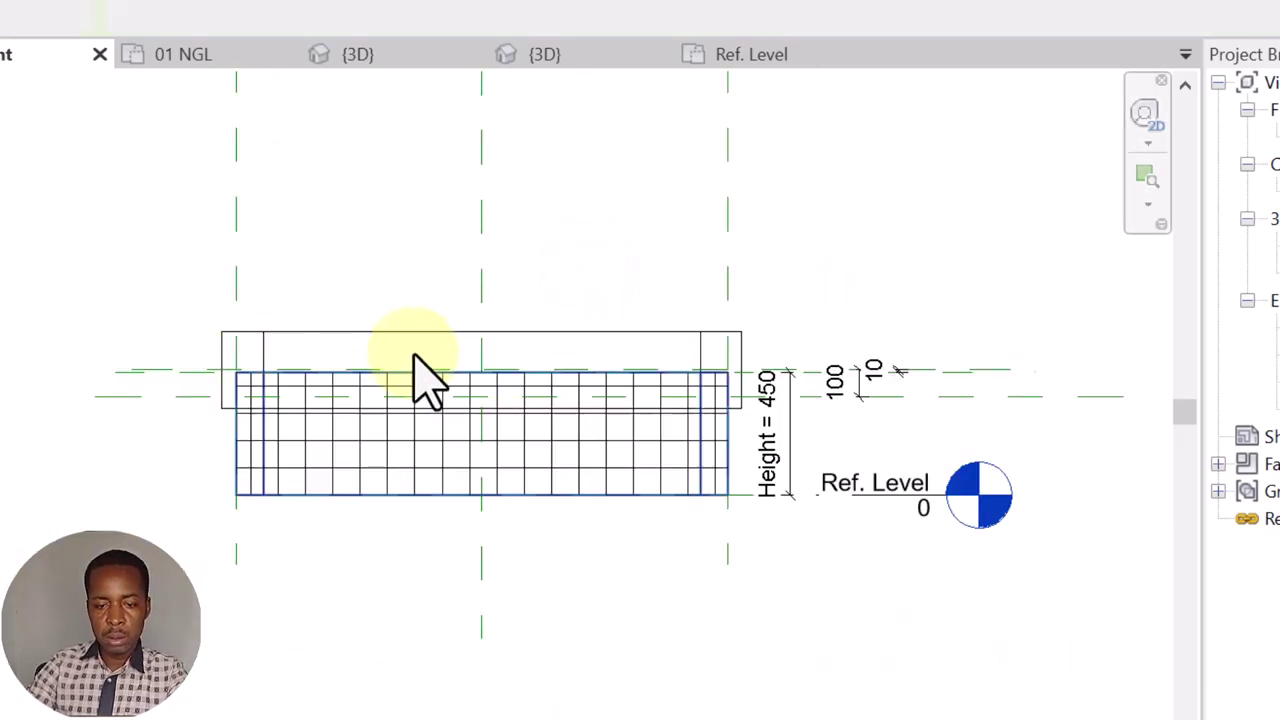
pyautogui.scroll(5, 588, 340)
pyautogui.click(600, 300)
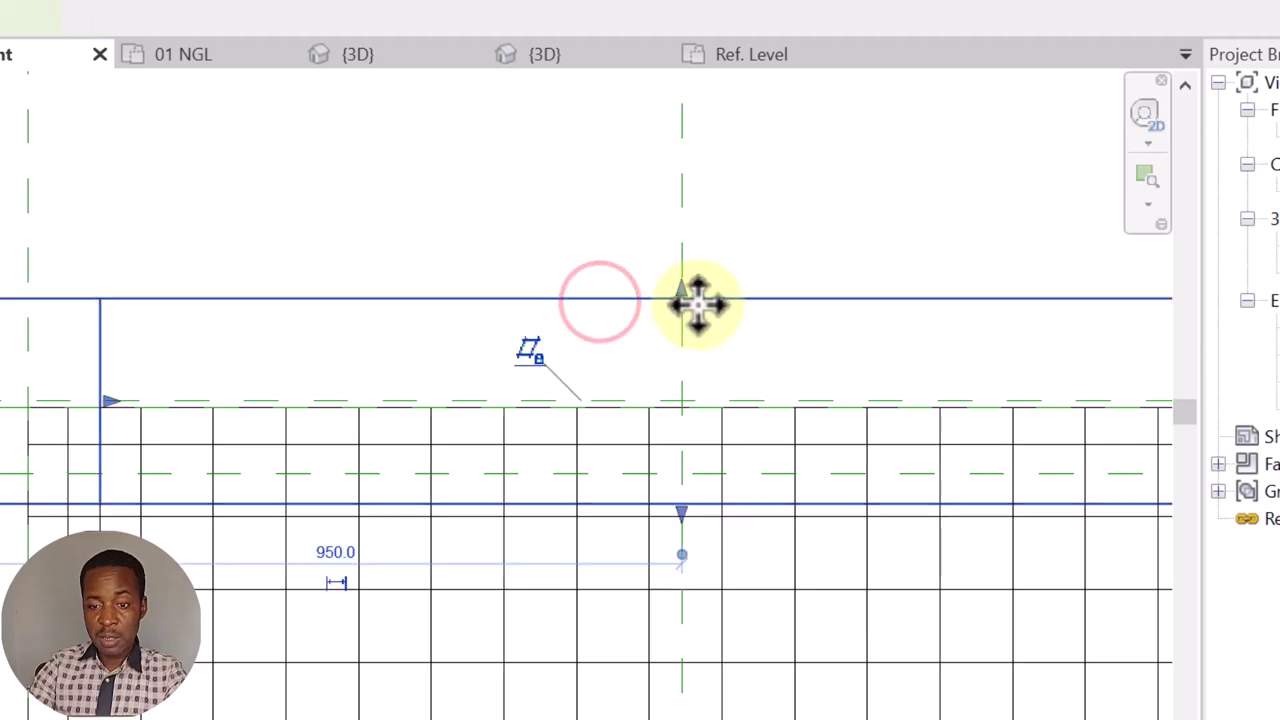
pyautogui.moveTo(680, 291); pyautogui.dragTo(681, 400)
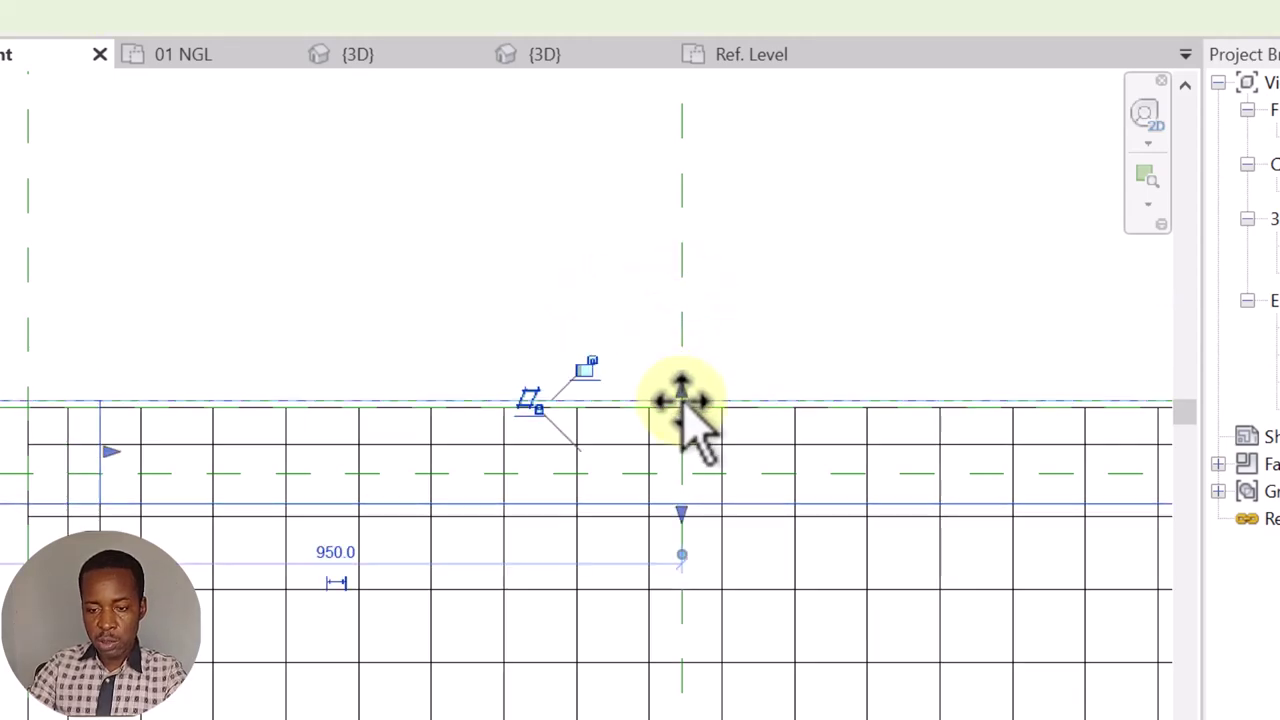
pyautogui.click(584, 364)
# Stretch the coping extrusion's bottom face up to the lower coping reference plane and lock it there
pyautogui.scroll(-3, 503, 300)
pyautogui.scroll(5, 557, 366)
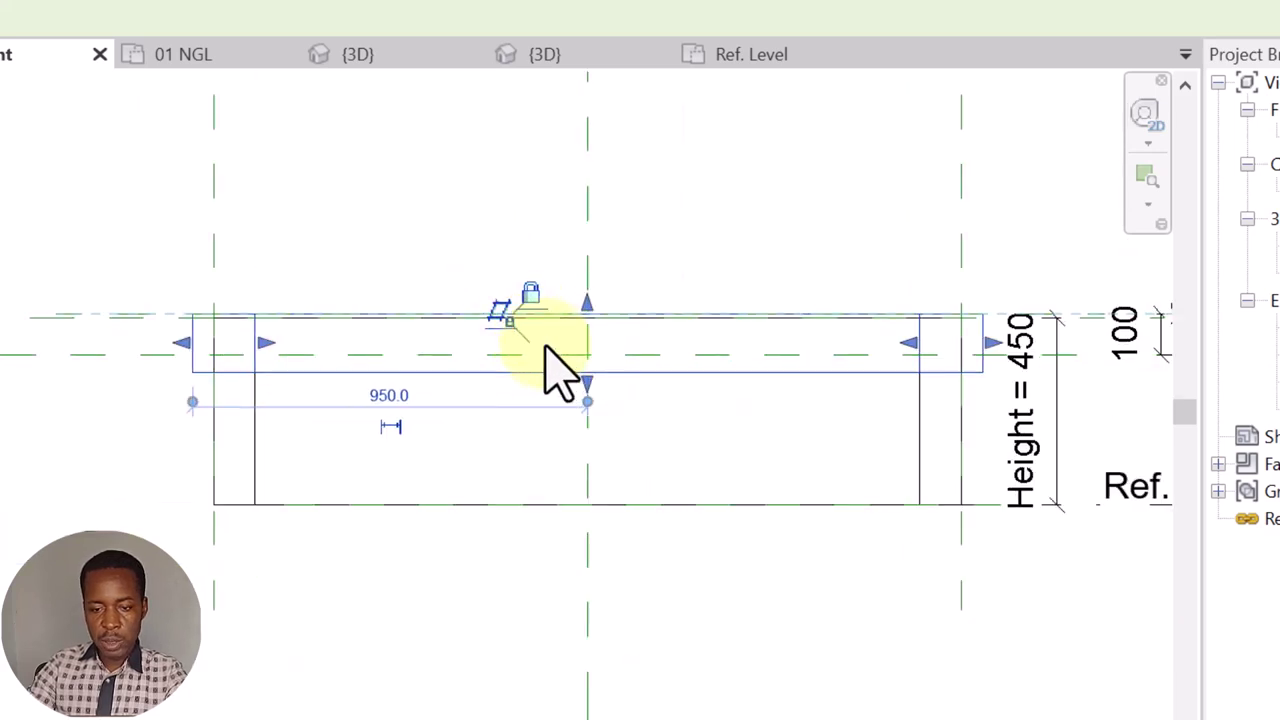
pyautogui.scroll(2, 603, 410)
pyautogui.moveTo(670, 414); pyautogui.dragTo(662, 338)
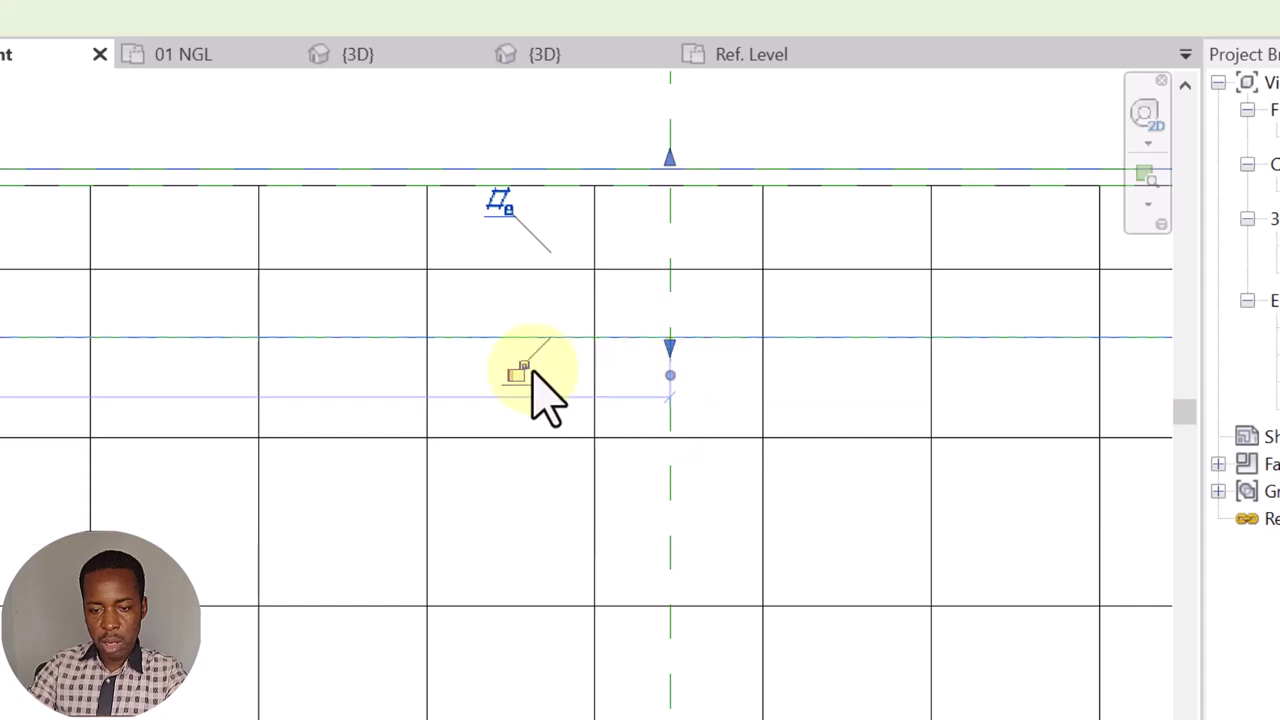
pyautogui.scroll(-5, 515, 378)
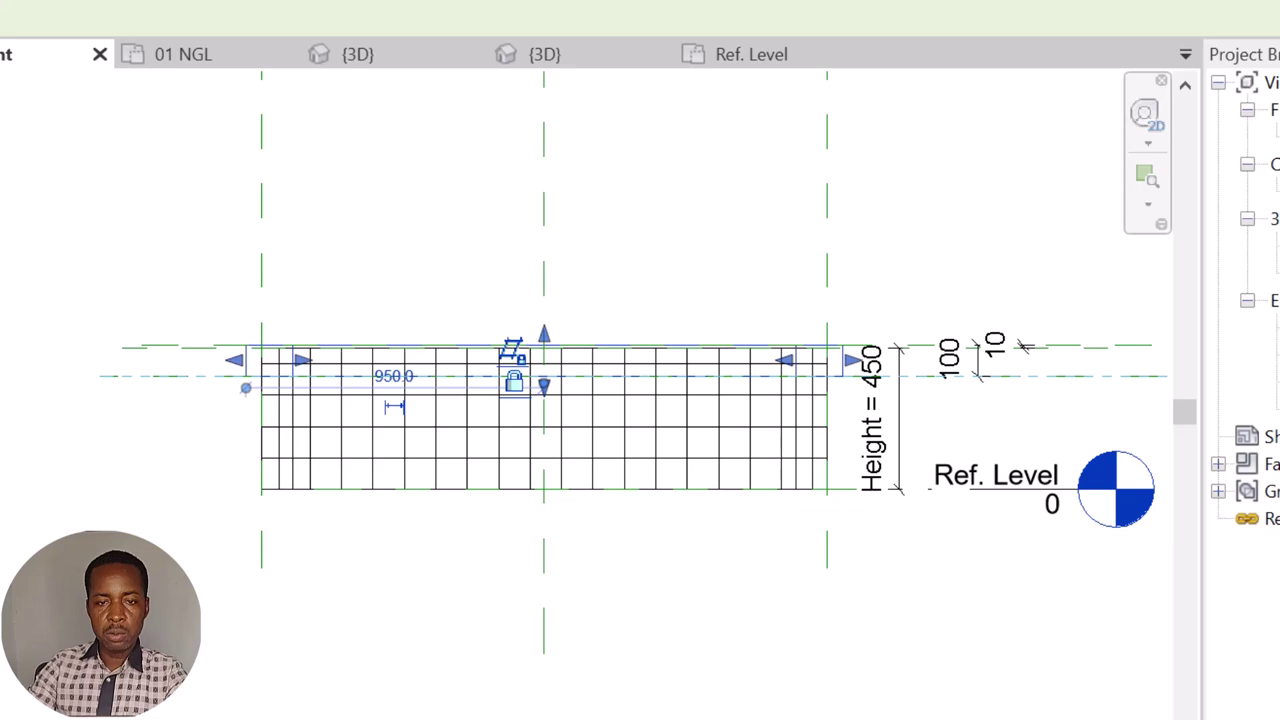
# Flex the family in its 3D view by setting the Width parameter to 1200 and the Height parameter to 700
pyautogui.hotkey('ctrl', 'Tab')
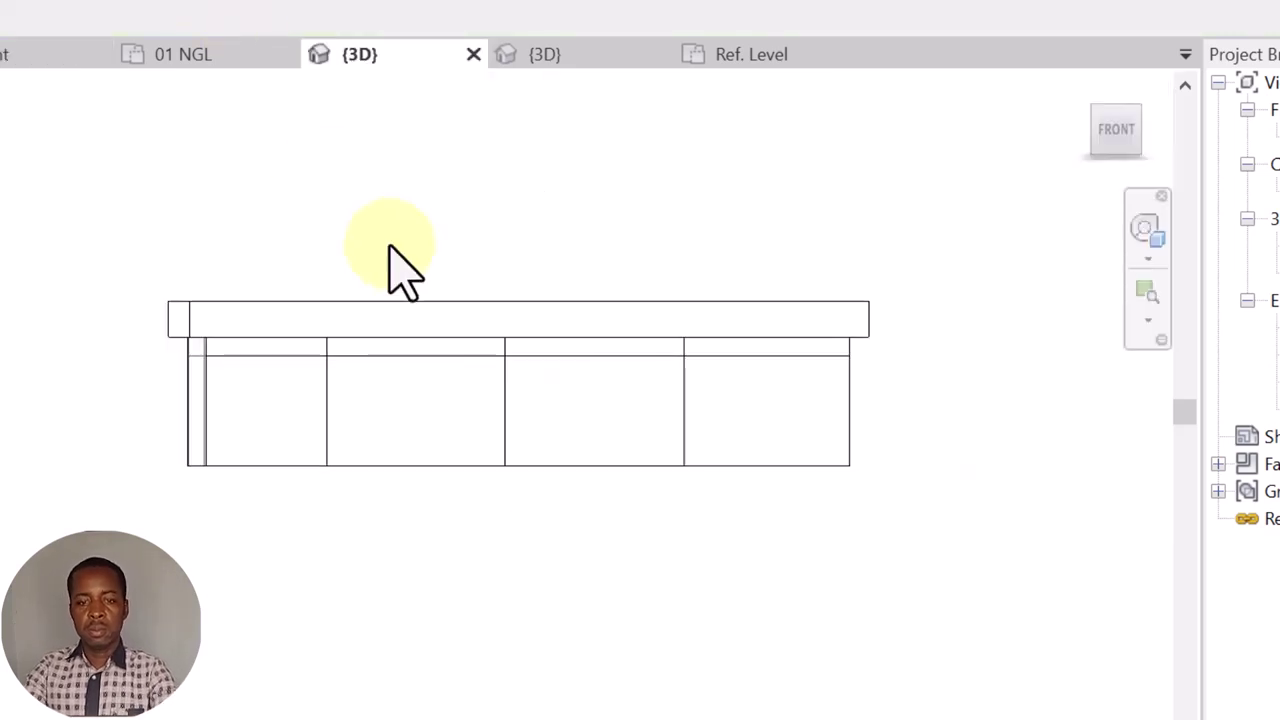
pyautogui.keyDown('shift'); pyautogui.moveTo(391, 451); pyautogui.dragTo(822, 326, button='middle'); pyautogui.keyUp('shift')
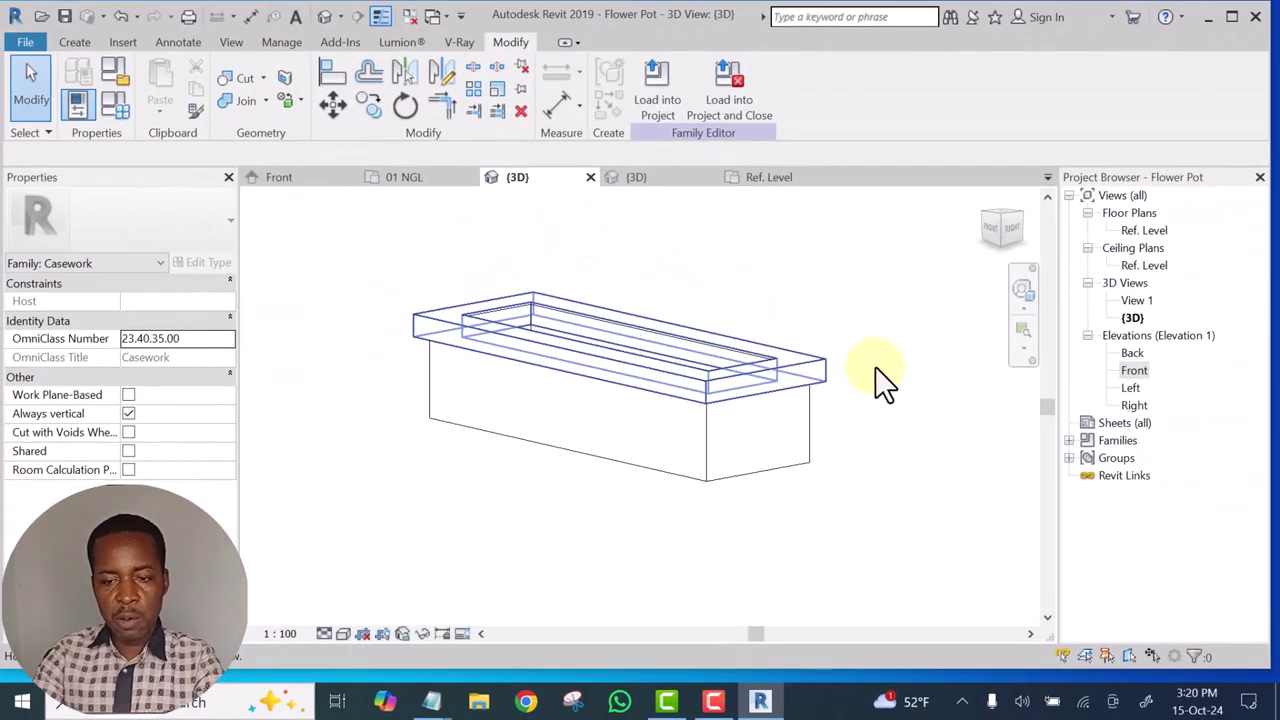
pyautogui.keyDown('shift'); pyautogui.moveTo(875, 366); pyautogui.dragTo(505, 365, button='middle'); pyautogui.keyUp('shift')
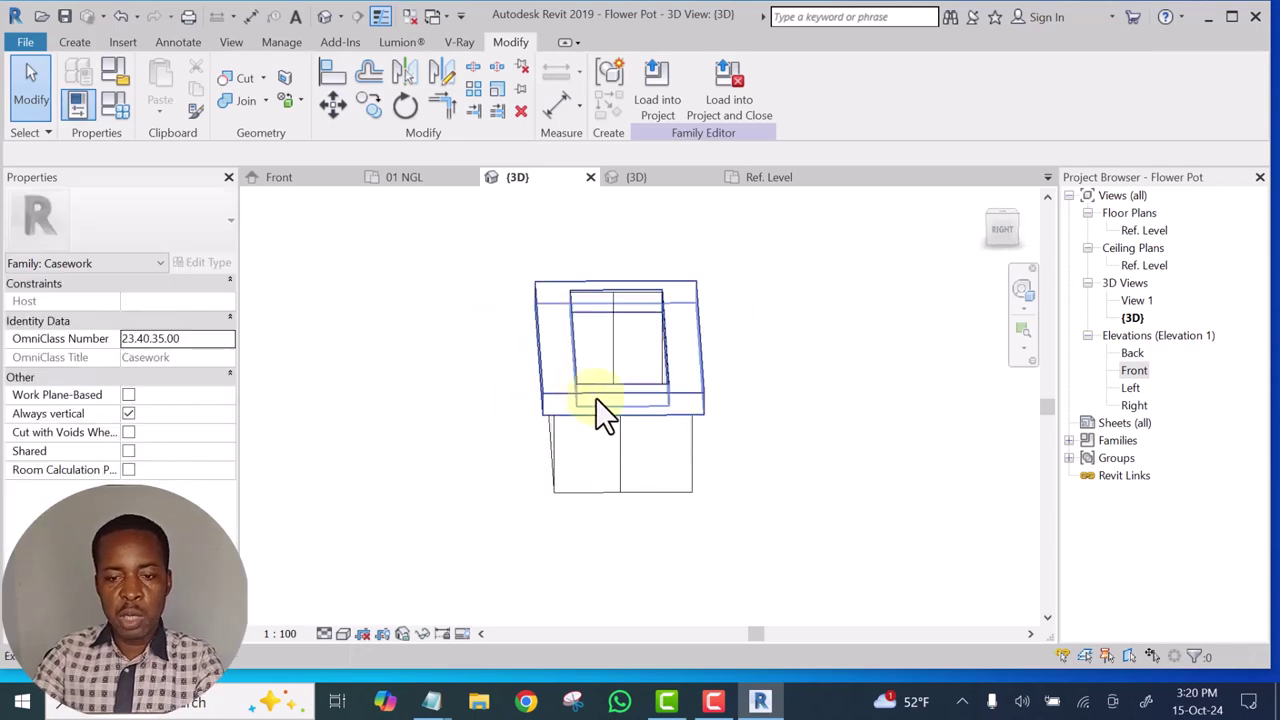
pyautogui.click(107, 106)
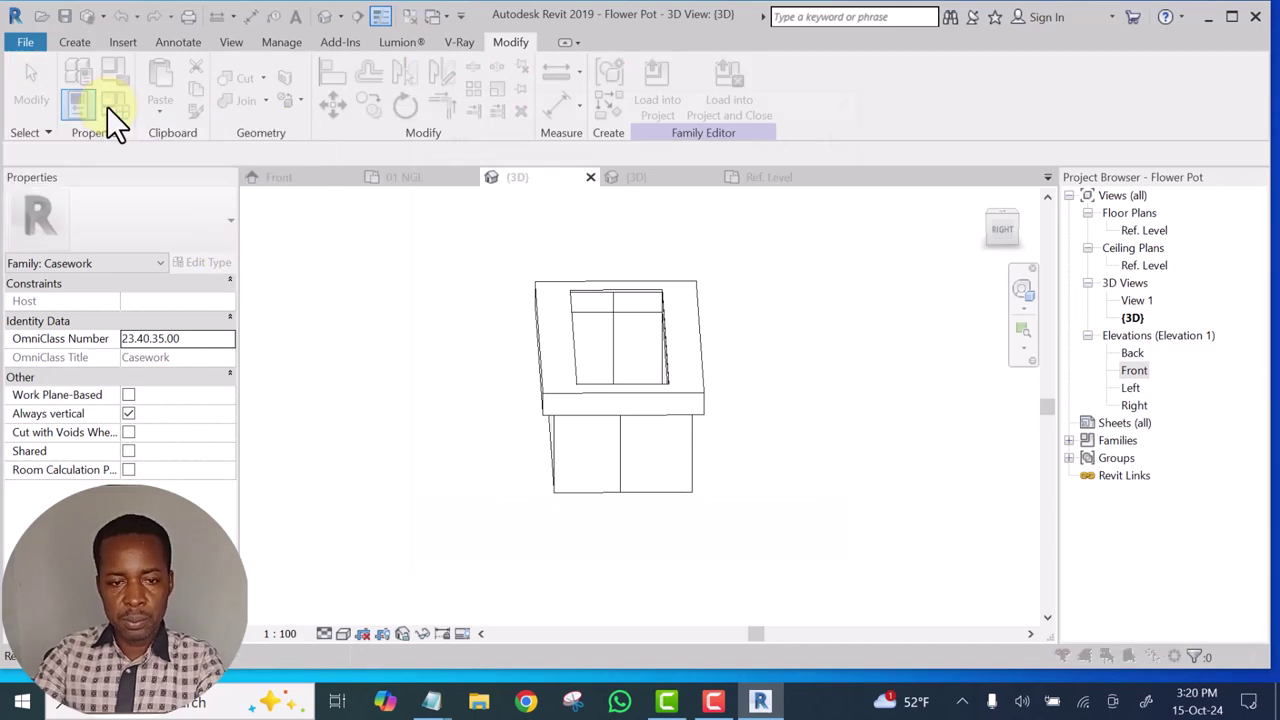
pyautogui.click(618, 352)
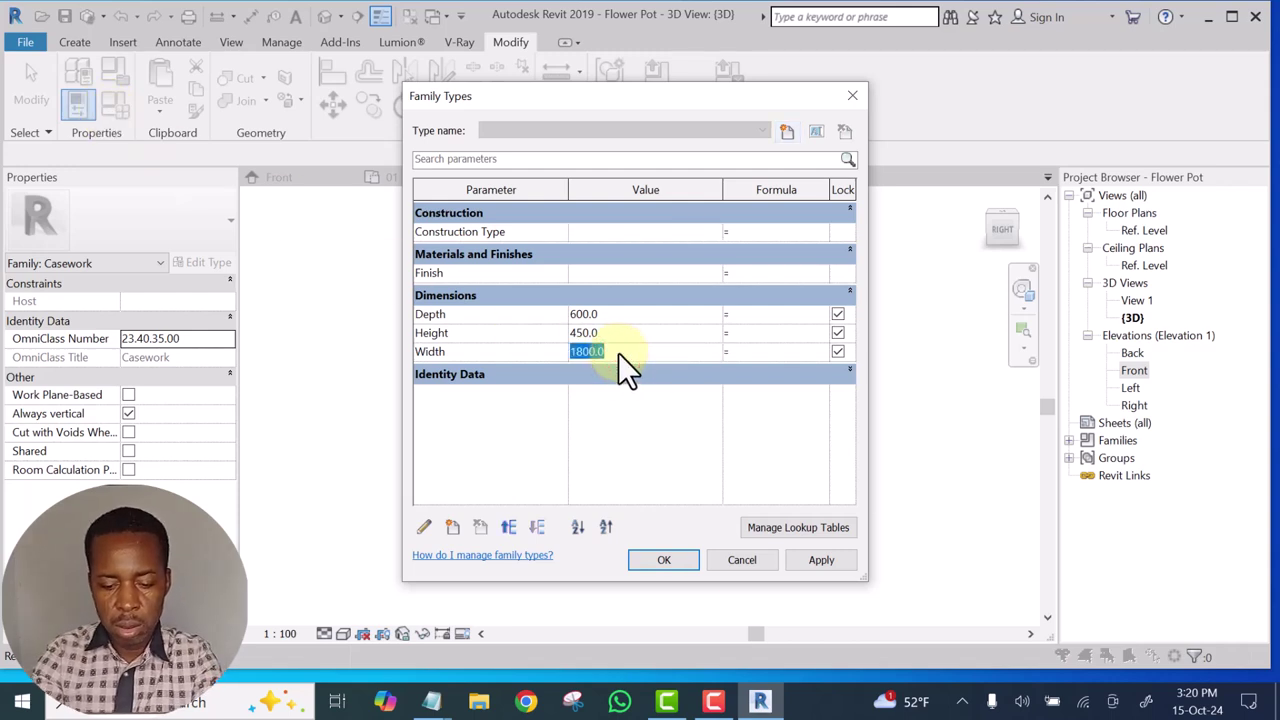
pyautogui.write('1')
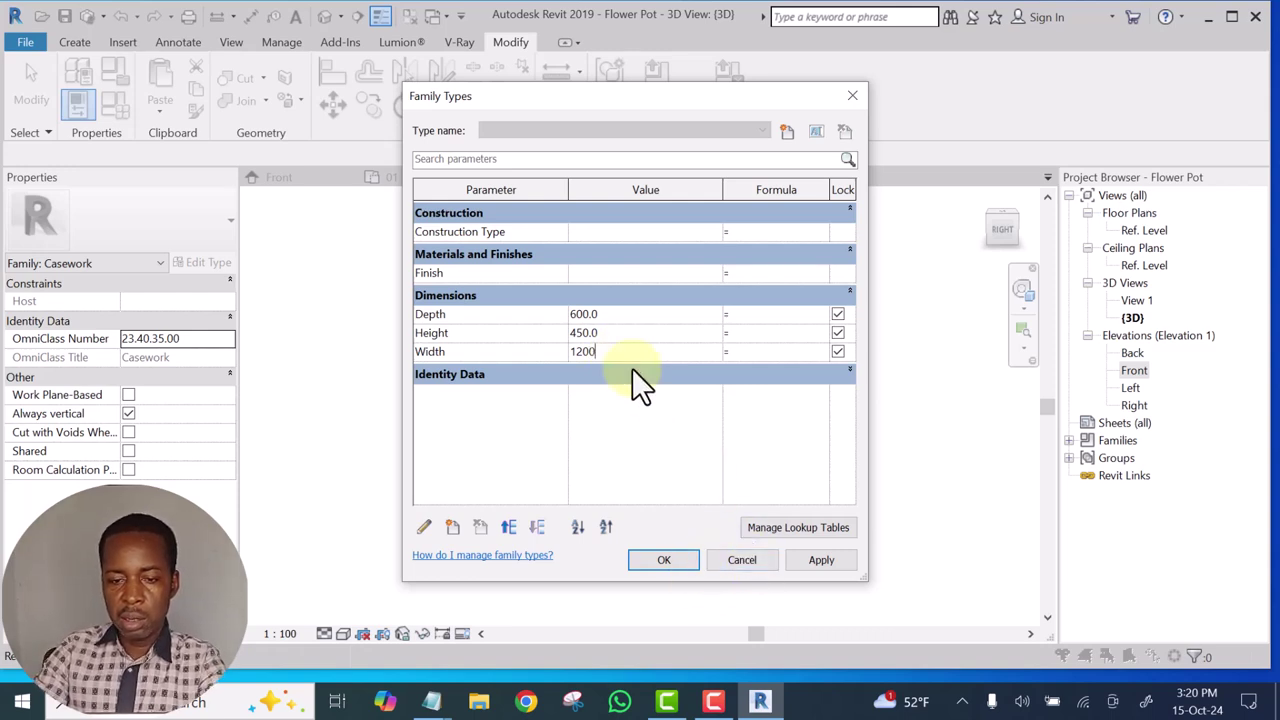
pyautogui.click(583, 333)
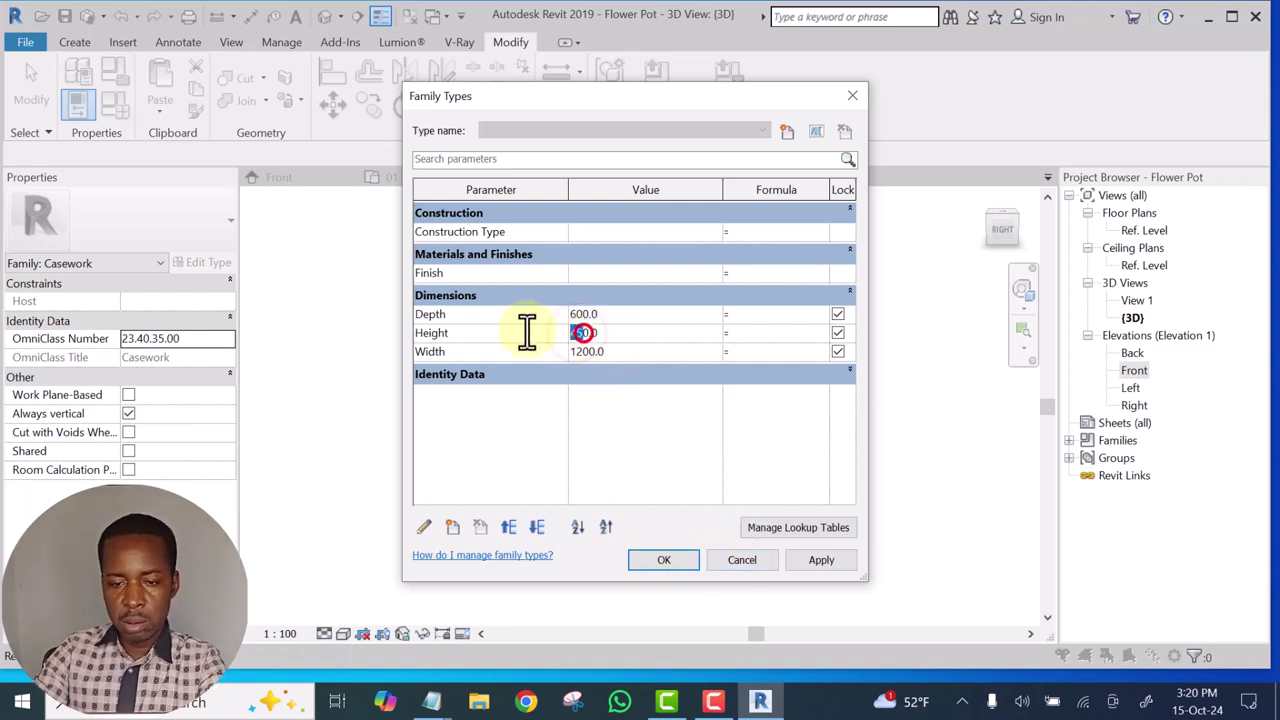
pyautogui.write('7')
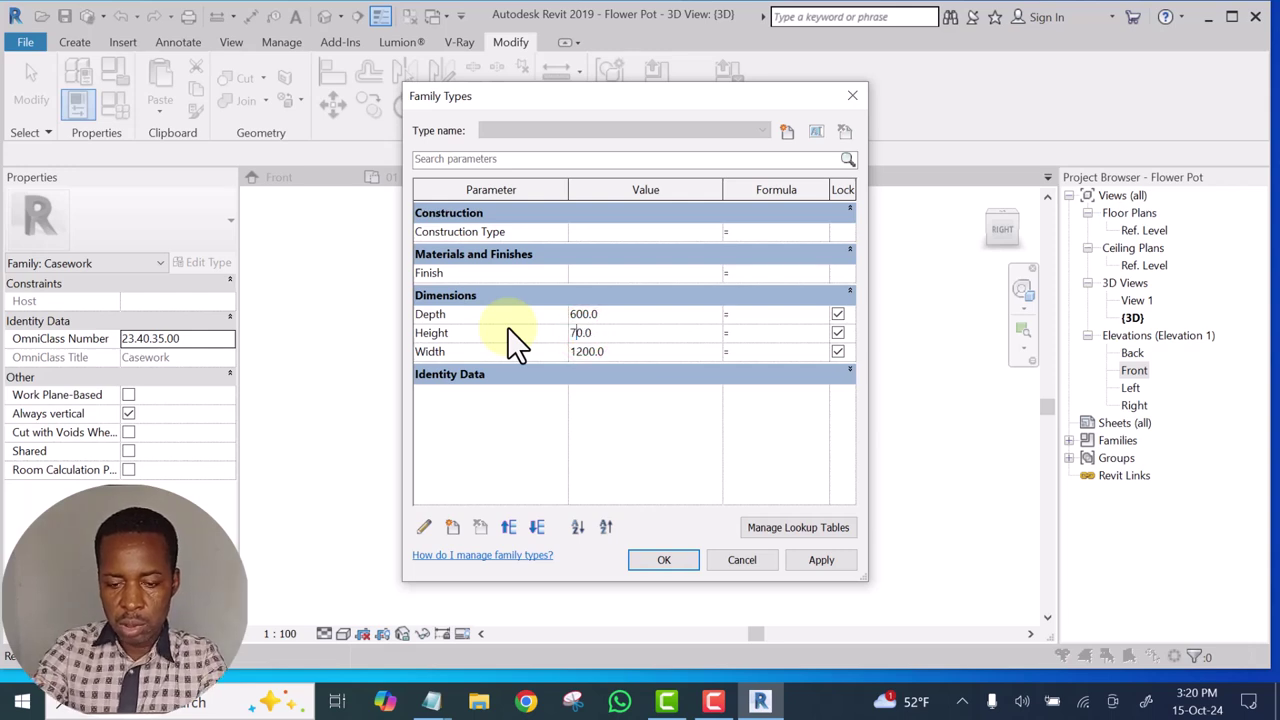
pyautogui.write('0')
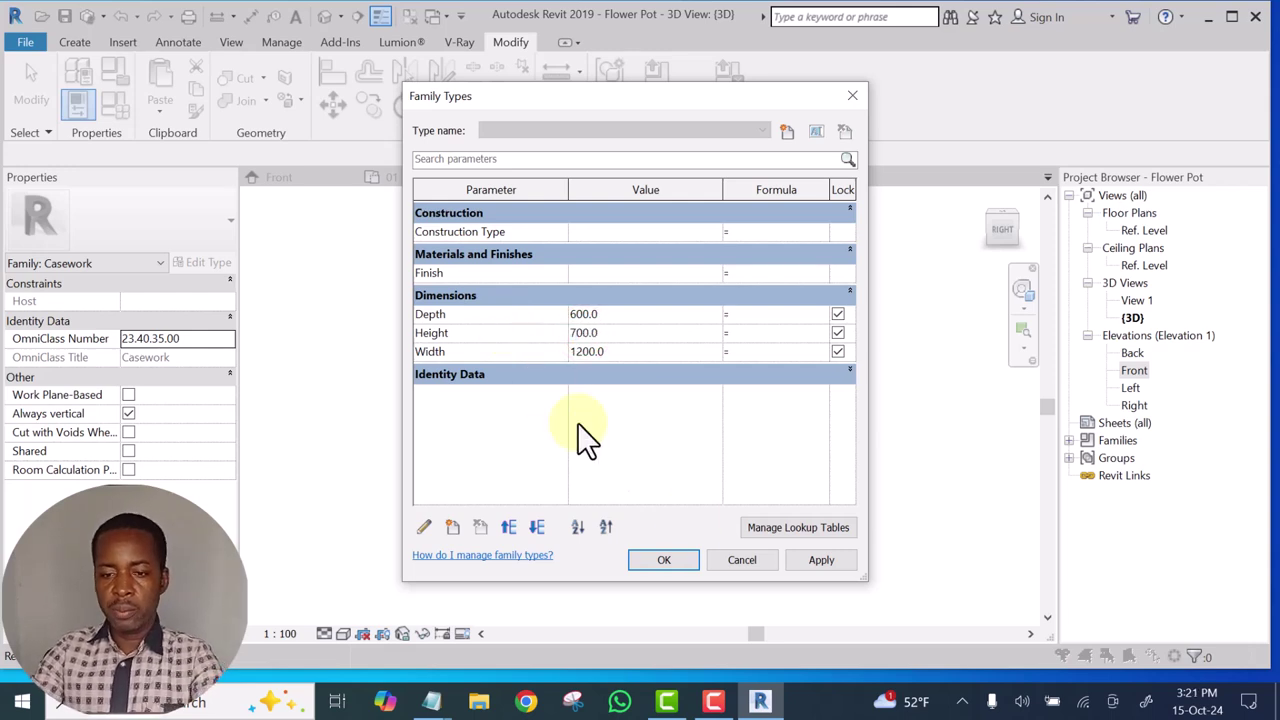
pyautogui.click(831, 558)
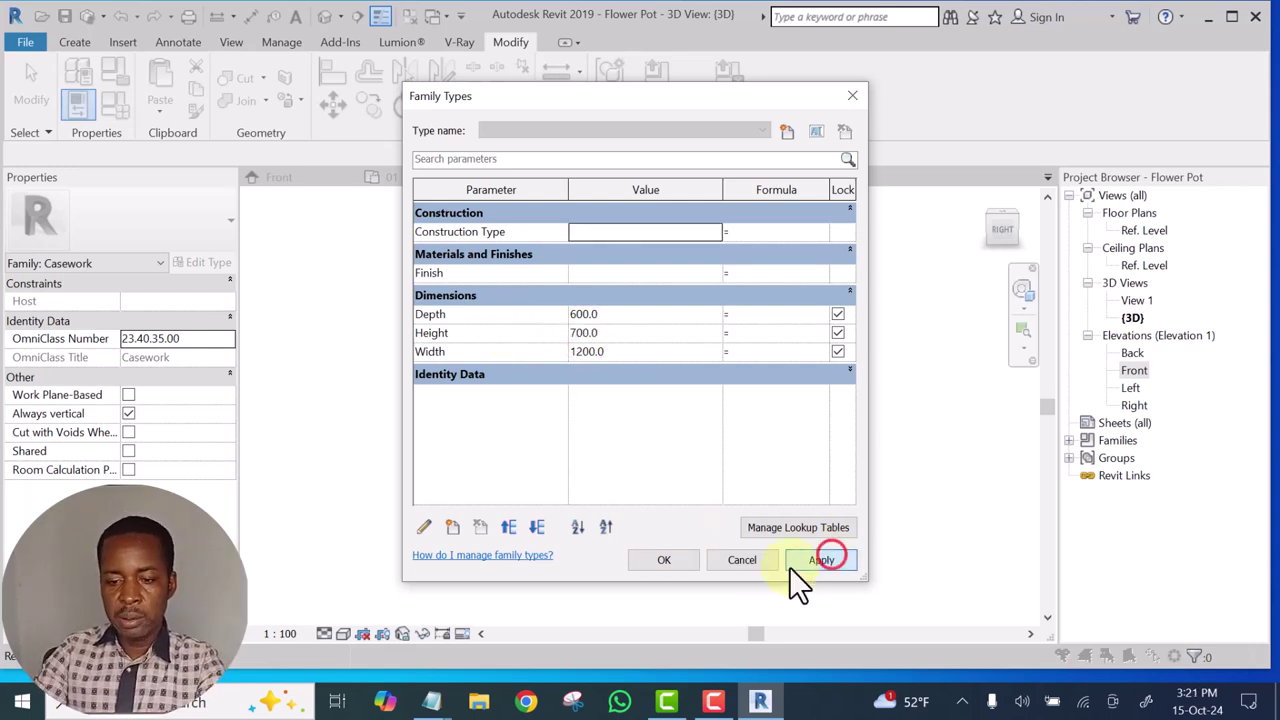
pyautogui.click(672, 560)
# Load the Flower Pot family into the How to Model Base link project, overwriting the existing version
pyautogui.keyDown('shift'); pyautogui.moveTo(464, 583); pyautogui.dragTo(649, 213, button='middle'); pyautogui.keyUp('shift')
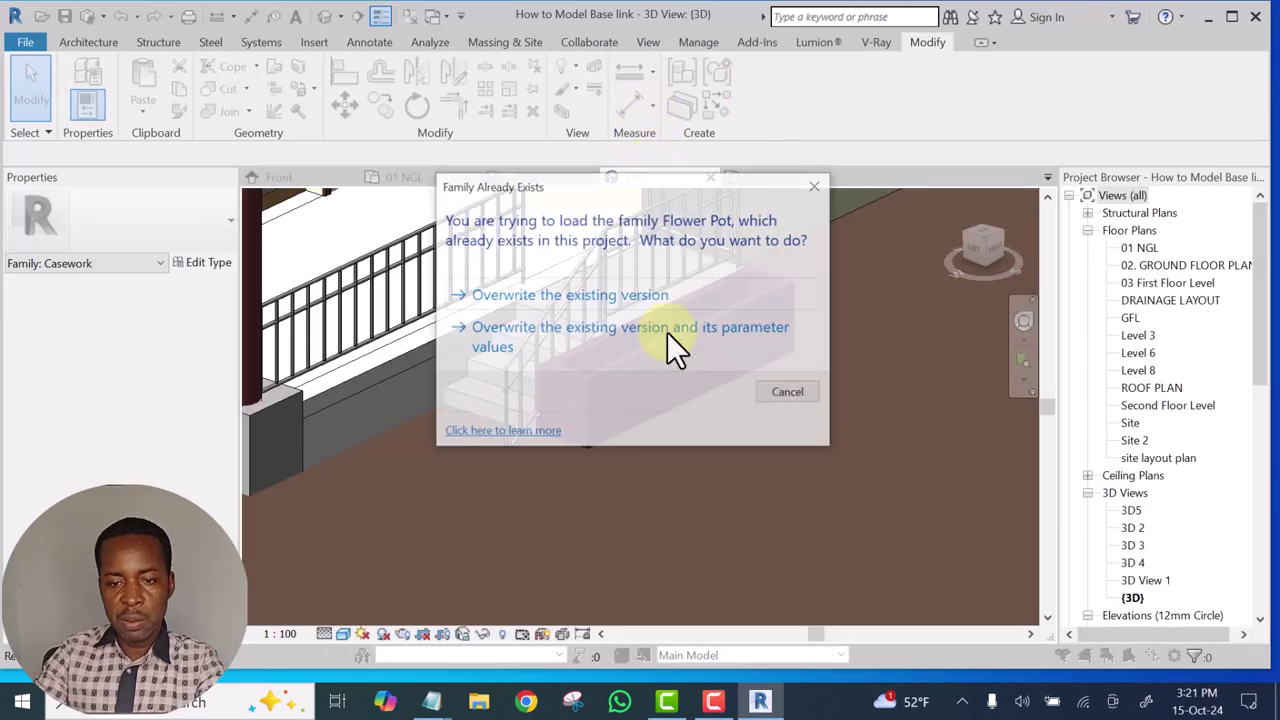
pyautogui.click(532, 300)
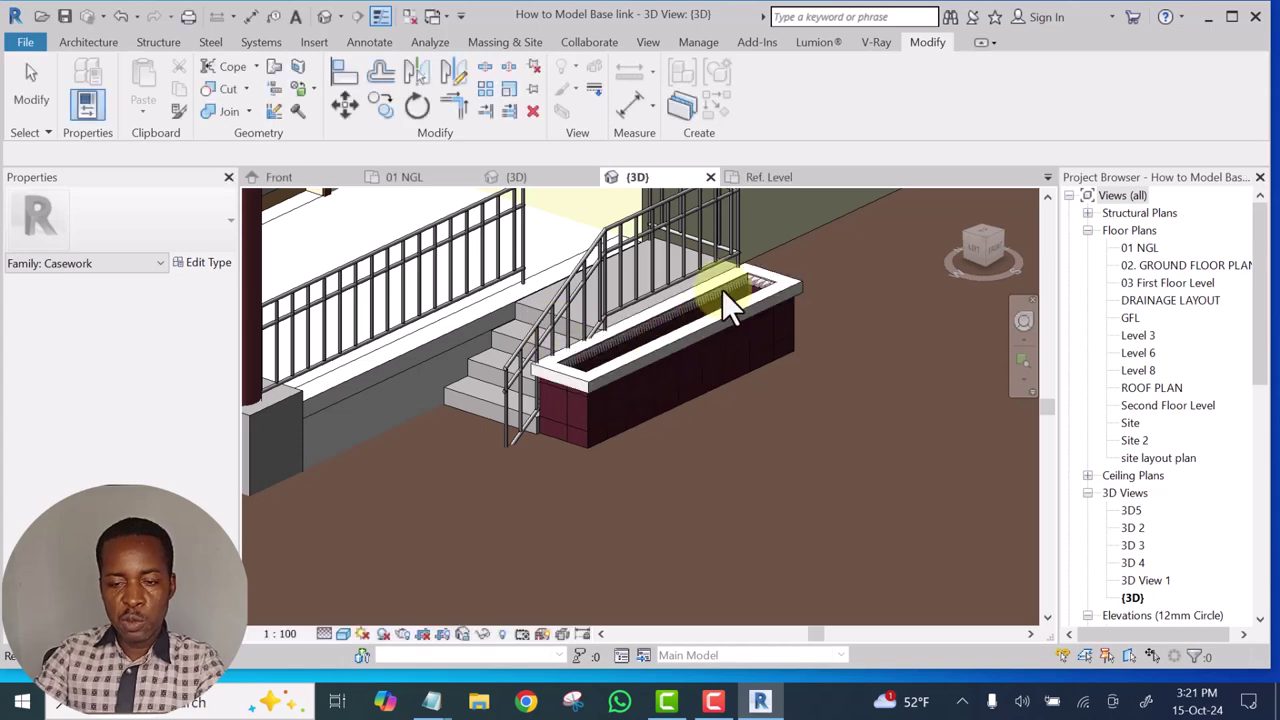
# Examine the updated flower pots with their coping beside the entrance stairs and along the house wall in the project's 3D view
pyautogui.scroll(-2, 805, 439)
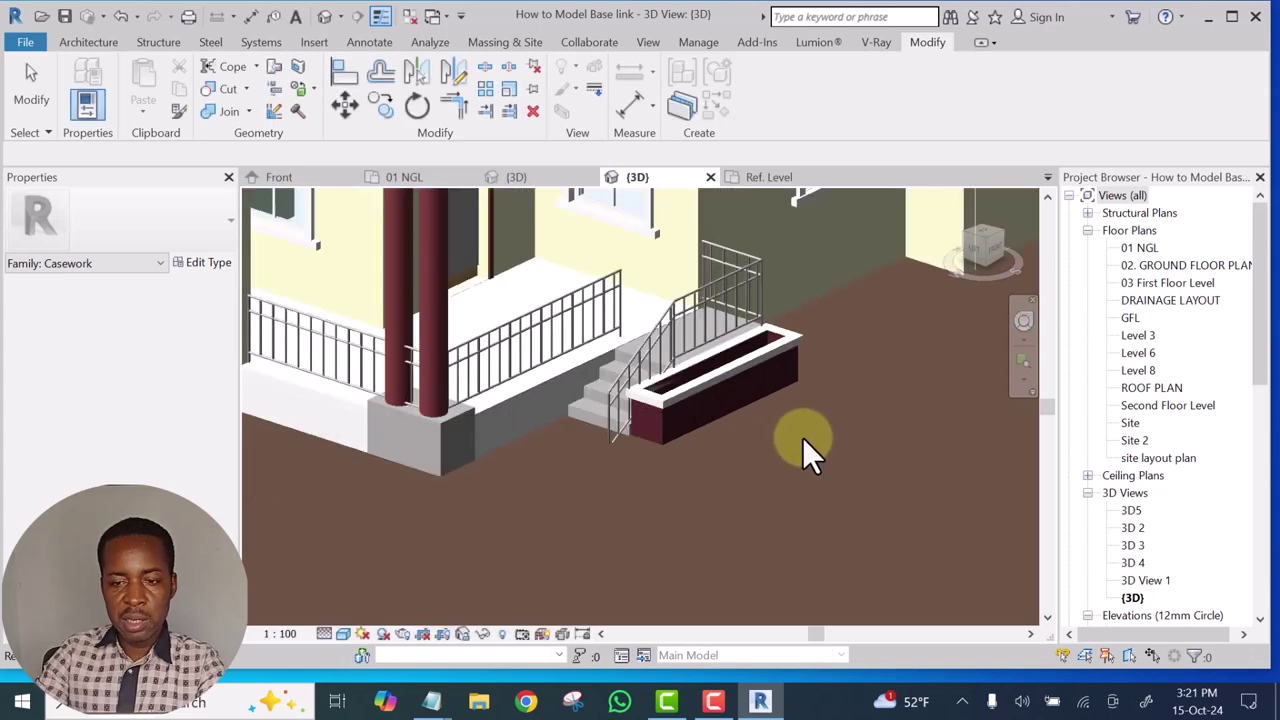
pyautogui.scroll(-2, 790, 437)
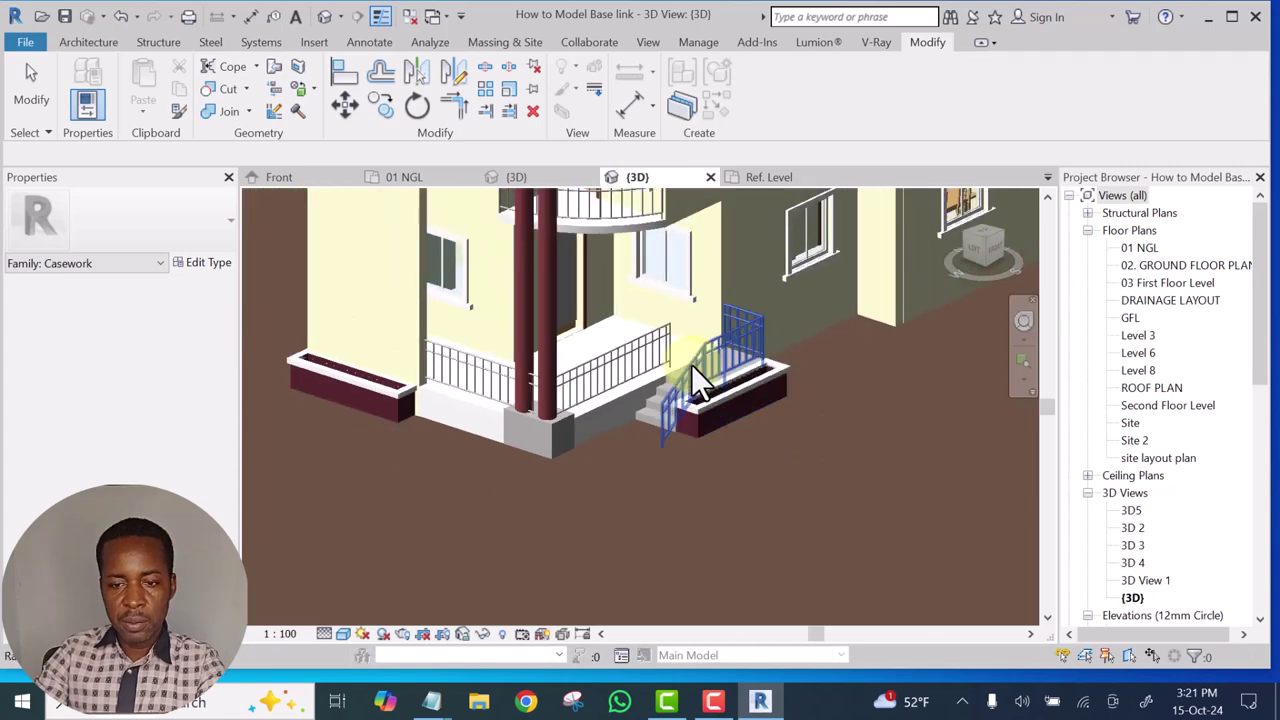
pyautogui.scroll(2, 367, 408)
pyautogui.keyDown('shift'); pyautogui.moveTo(366, 406); pyautogui.dragTo(497, 387, button='middle'); pyautogui.keyUp('shift')
pyautogui.scroll(1, 497, 387)
pyautogui.scroll(-4, 423, 341)
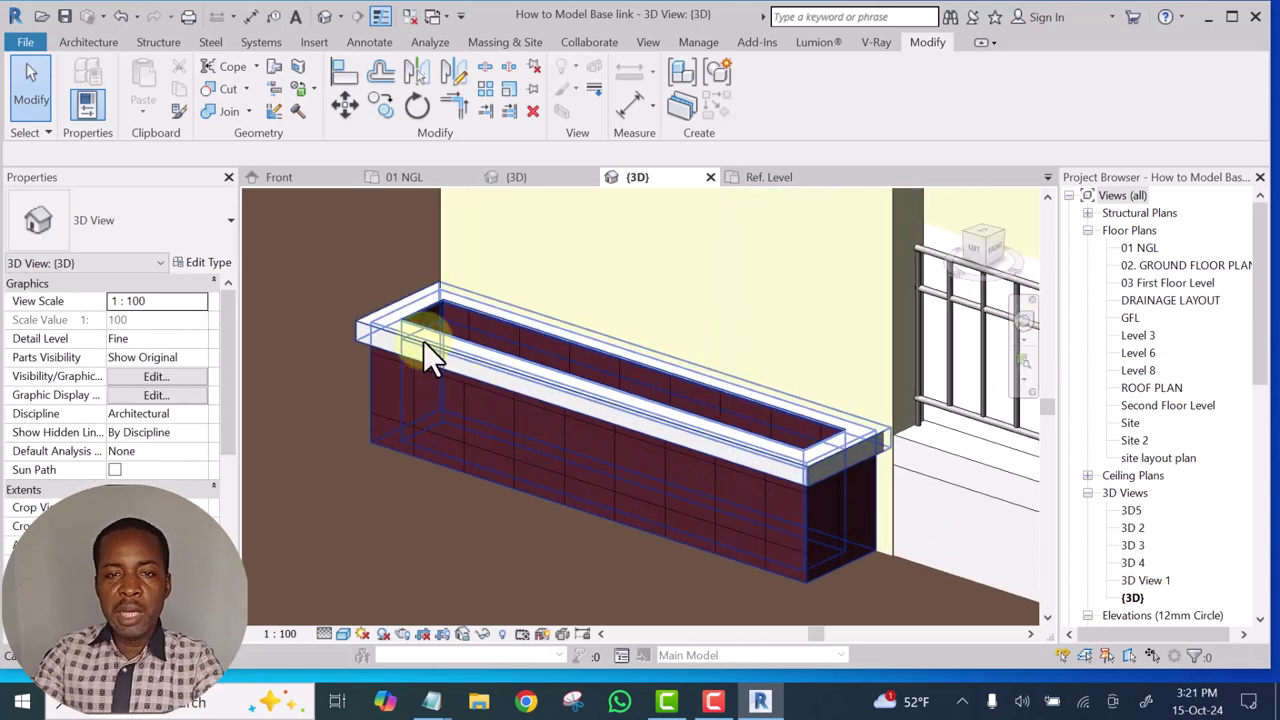